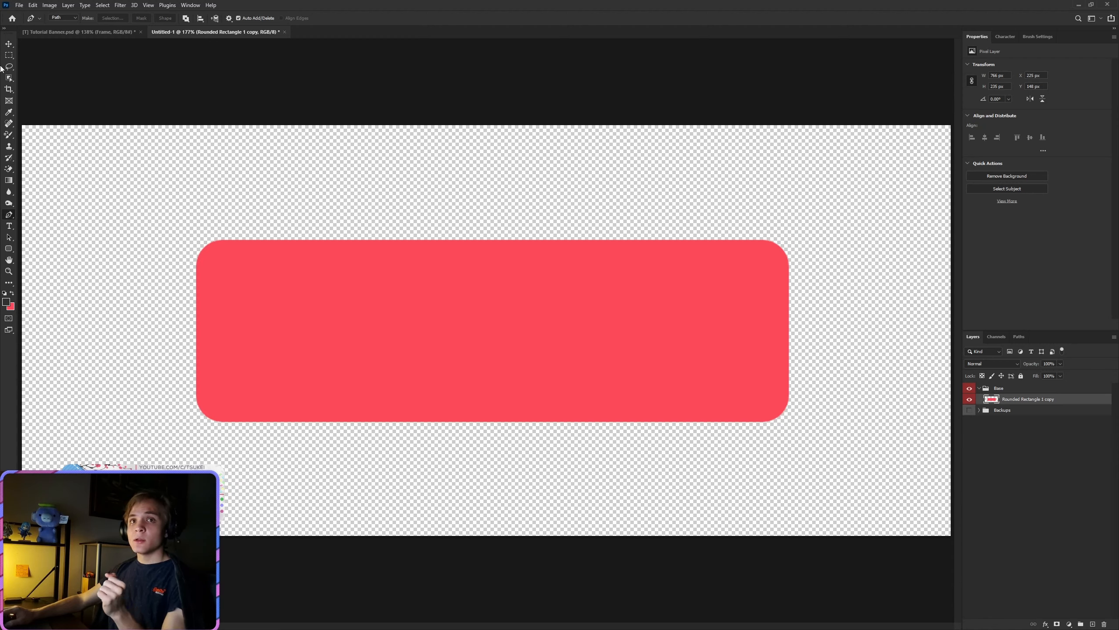
{"action": "right_click", "coordinate": [7, 218]}
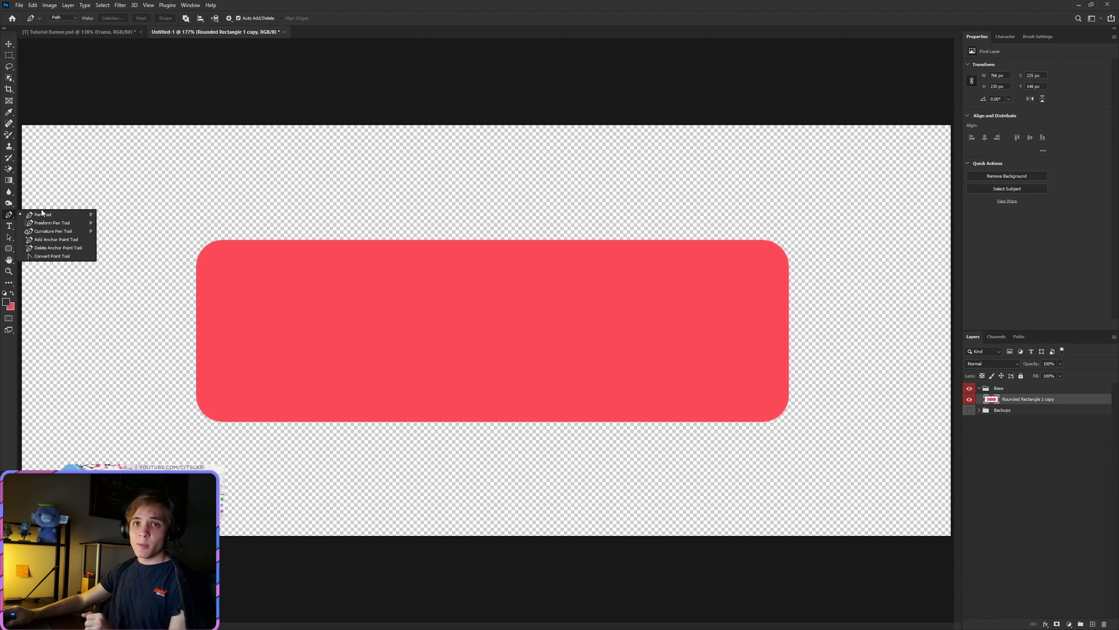
{"action": "left_click", "coordinate": [11, 216]}
{"action": "right_click", "coordinate": [10, 215]}
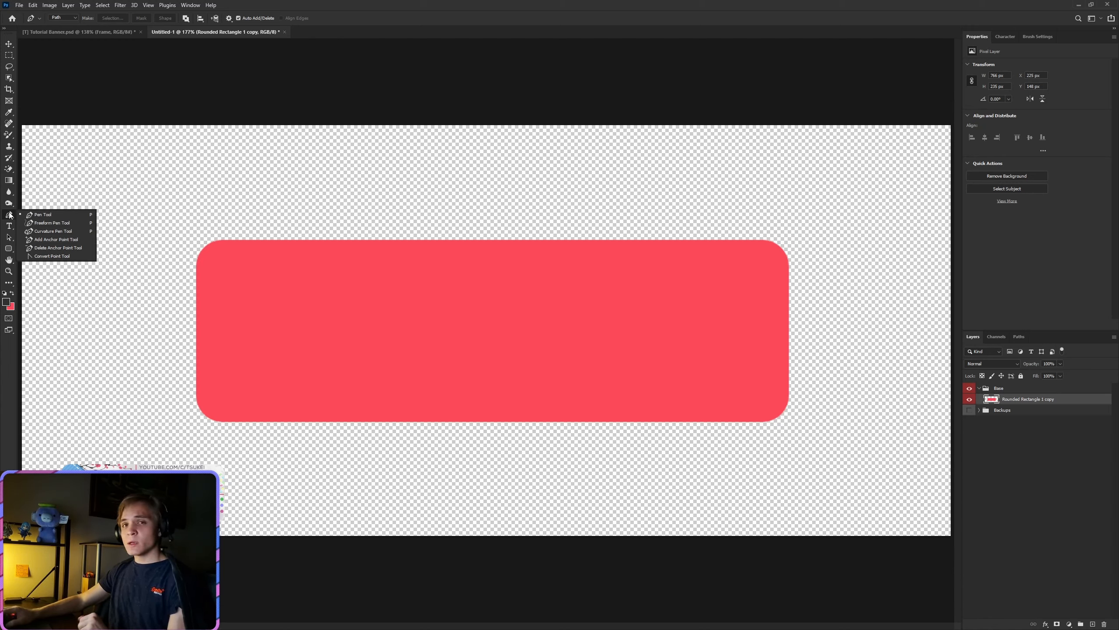
{"action": "left_click", "coordinate": [289, 4]}
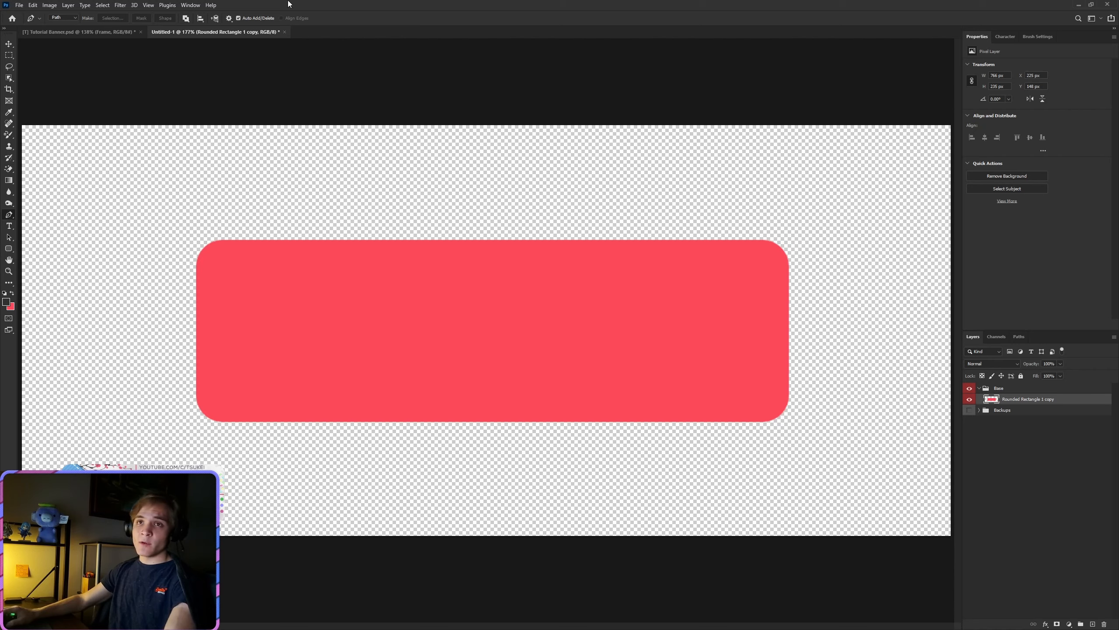
{"action": "right_click", "coordinate": [8, 216]}
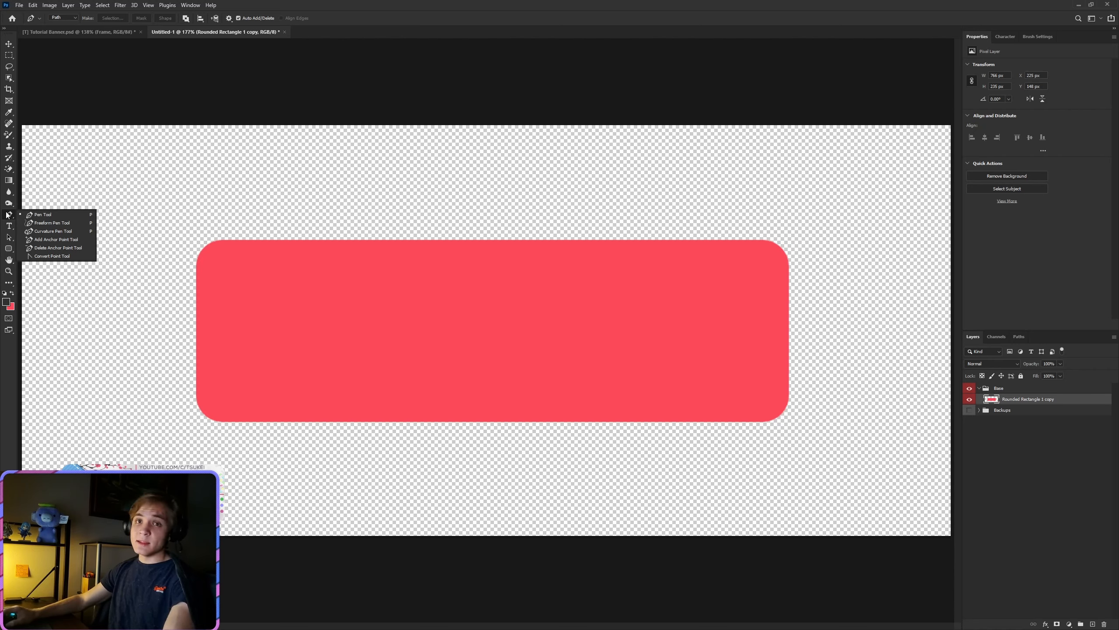
{"action": "left_click", "coordinate": [13, 179]}
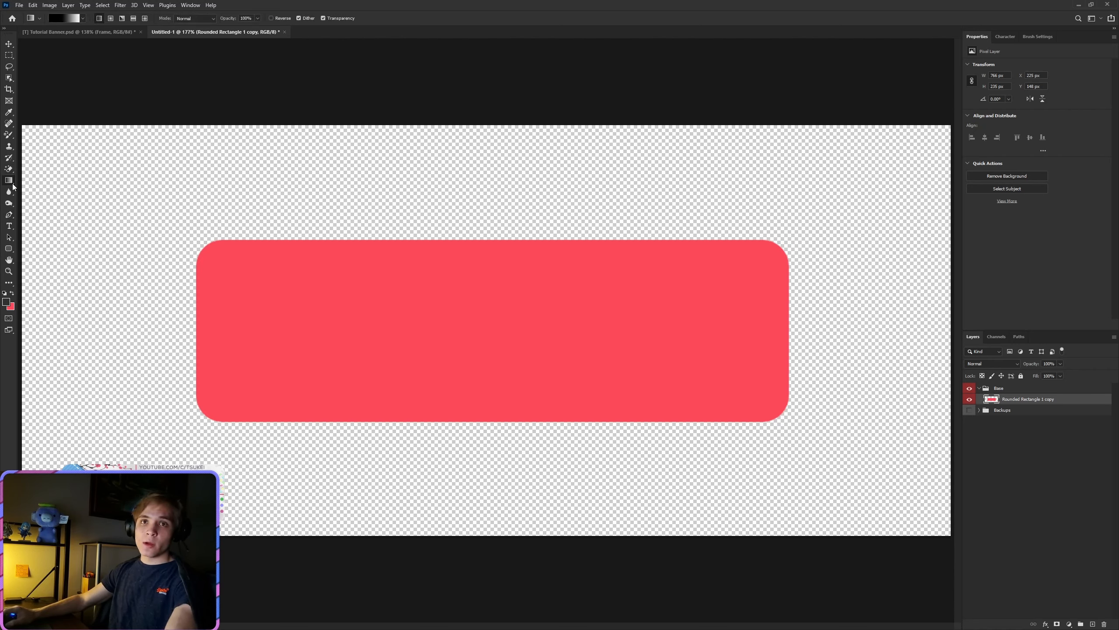
{"action": "right_click", "coordinate": [11, 180]}
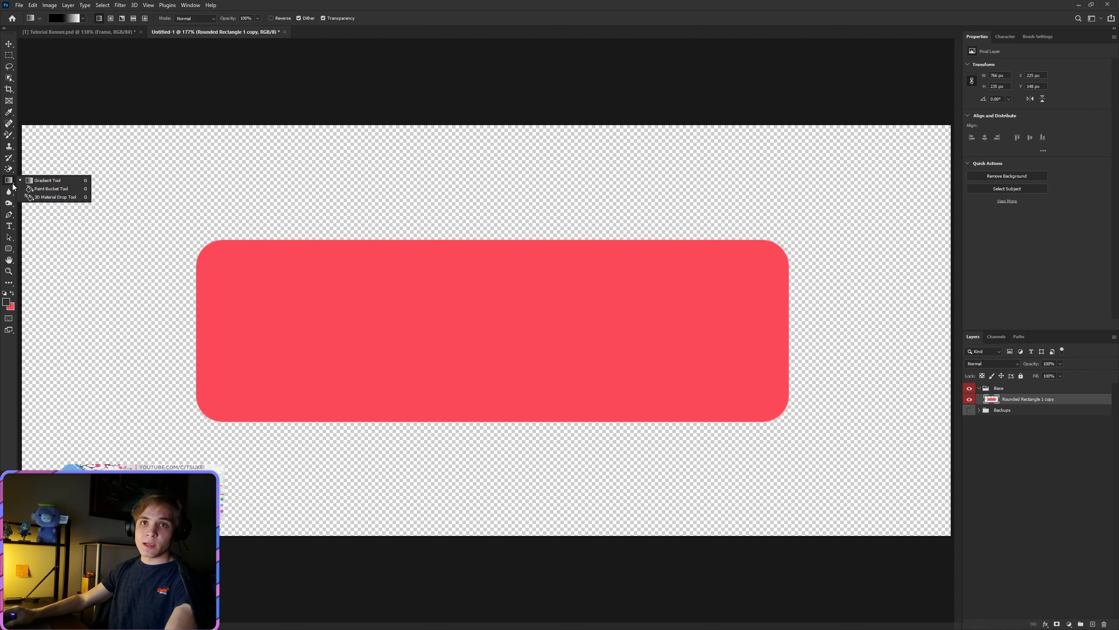
Step: With the Pen tool, draw a straight diagonal path segment across the lower-left corner of the red rounded rectangle
{"action": "left_click", "coordinate": [9, 215]}
{"action": "scroll", "coordinate": [182, 355], "scroll_direction": "up", "scroll_amount": 2}
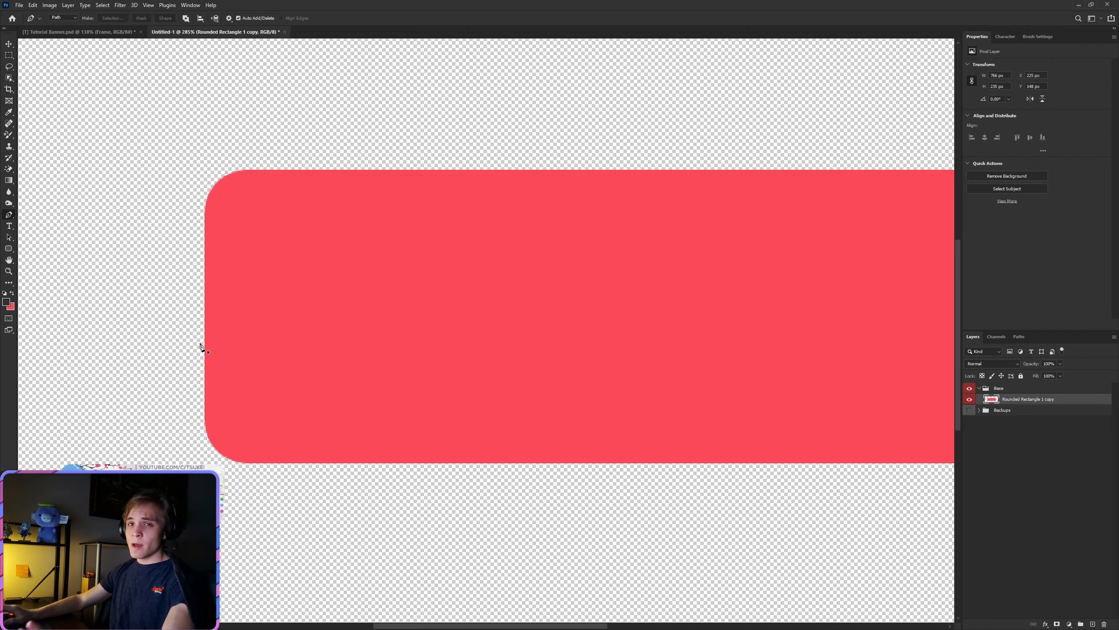
{"action": "scroll", "coordinate": [201, 375], "scroll_direction": "up", "scroll_amount": 1}
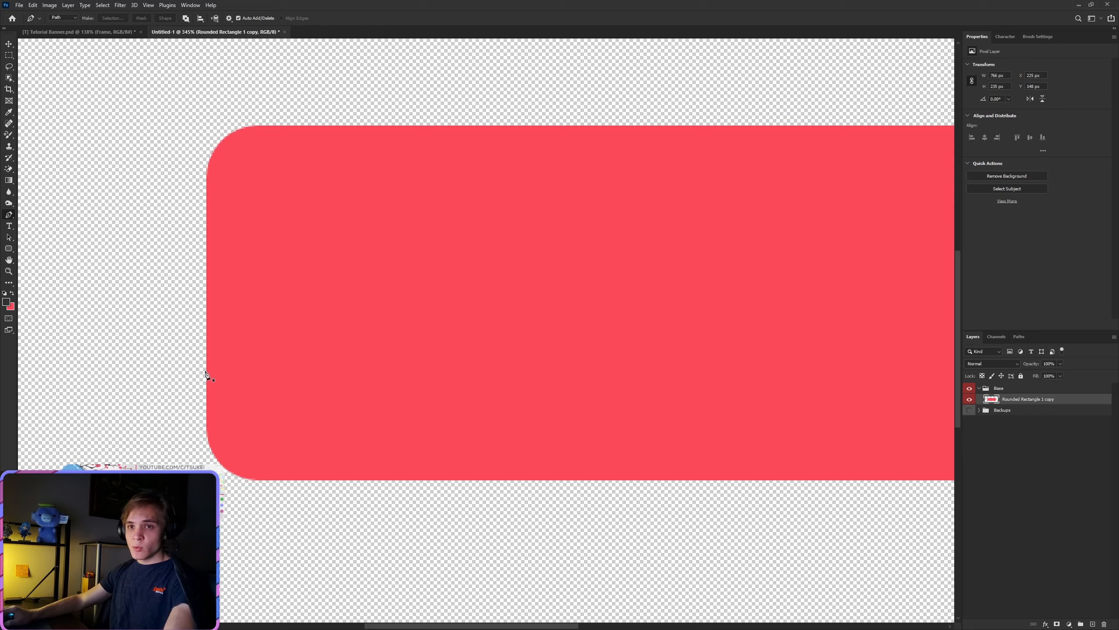
{"action": "left_click", "coordinate": [205, 372]}
{"action": "key", "text": "ctrl+z"}
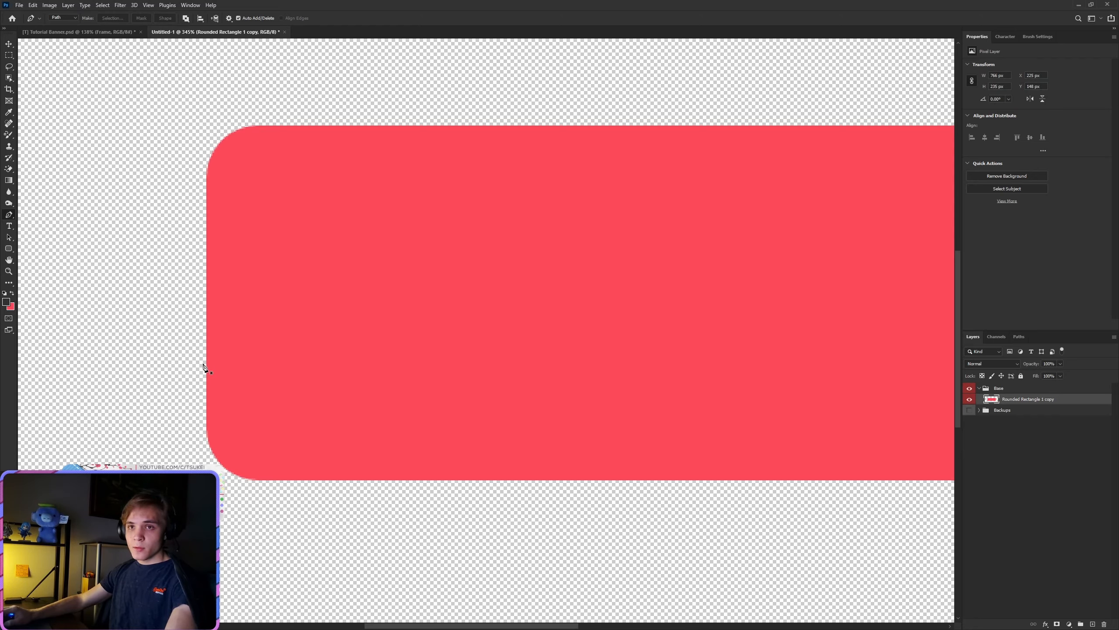
{"action": "left_click", "coordinate": [203, 362]}
{"action": "scroll", "coordinate": [309, 494], "scroll_direction": "down", "scroll_amount": 2}
{"action": "left_click", "coordinate": [326, 499]}
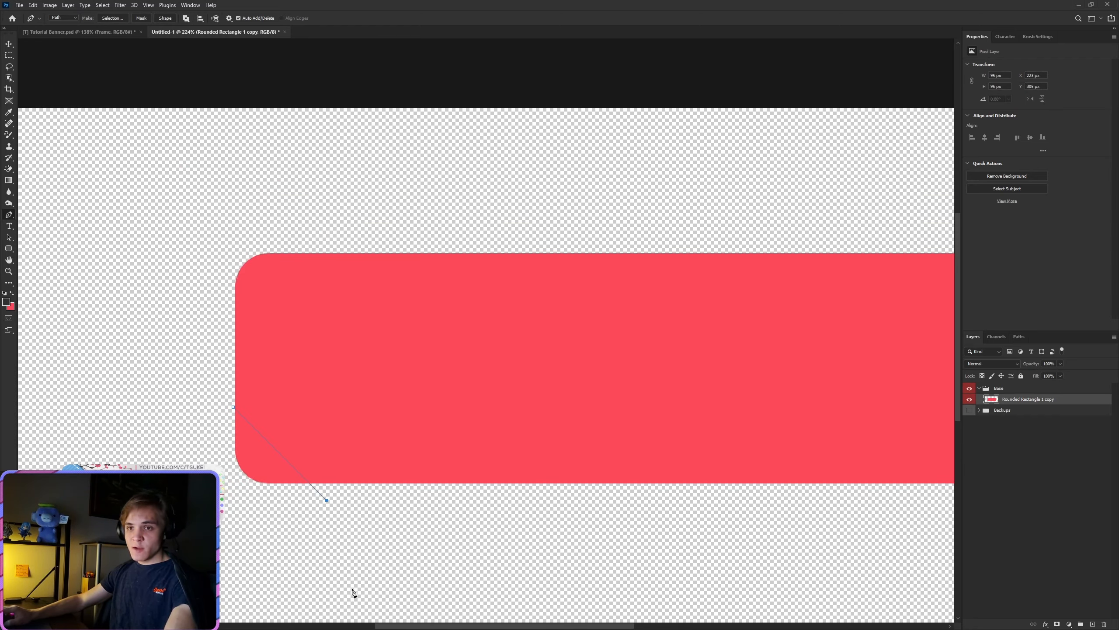
{"action": "scroll", "coordinate": [352, 590], "scroll_direction": "down", "scroll_amount": 3}
{"action": "scroll", "coordinate": [337, 550], "scroll_direction": "up", "scroll_amount": 3}
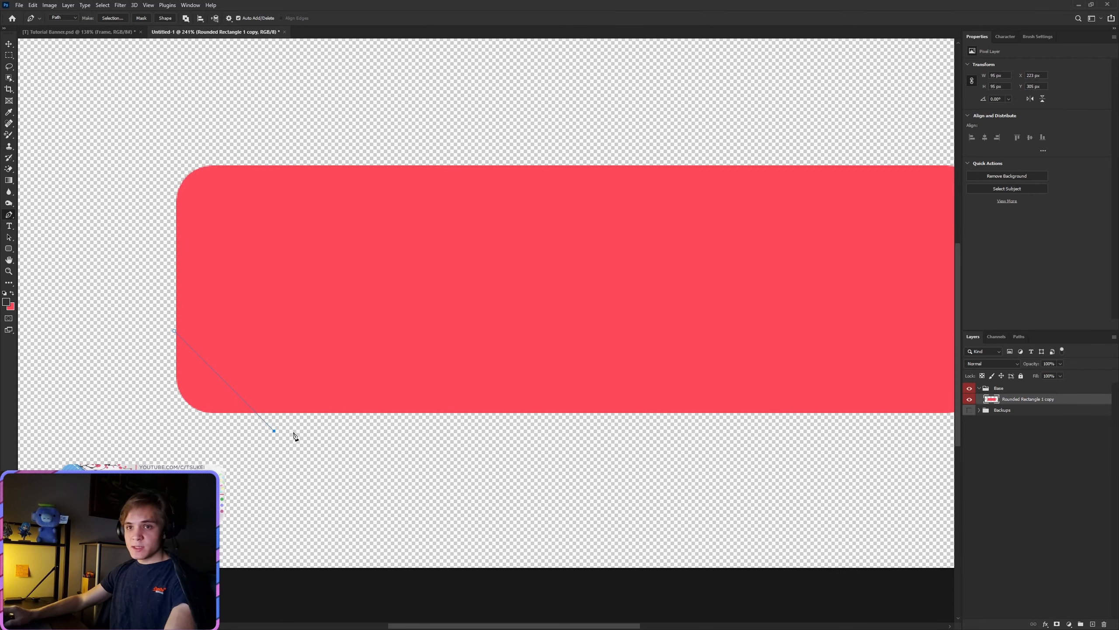
{"action": "scroll", "coordinate": [245, 396], "scroll_direction": "up", "scroll_amount": 2}
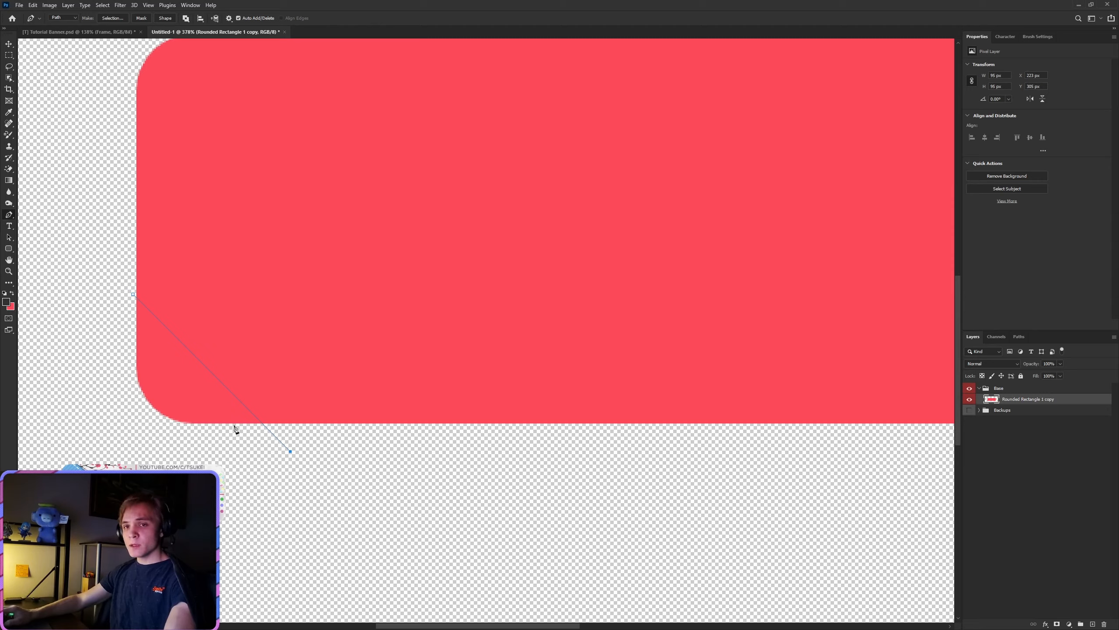
Step: Continue the path around the outside of the lower-left corner and close it at its starting point
{"action": "left_click", "coordinate": [114, 451]}
{"action": "left_click", "coordinate": [115, 322]}
{"action": "left_click", "coordinate": [114, 268]}
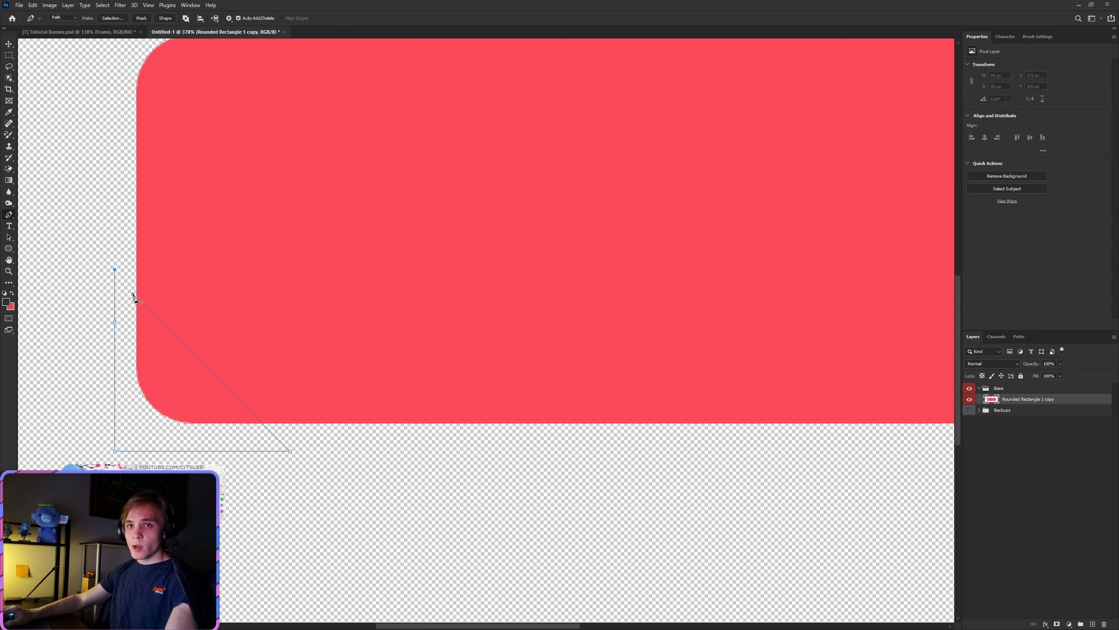
{"action": "left_click", "coordinate": [133, 294]}
Step: Convert the path to a selection with a 0 px feather and delete the enclosed lower-left corner, leaving nothing selected
{"action": "right_click", "coordinate": [167, 352]}
{"action": "left_click", "coordinate": [196, 388]}
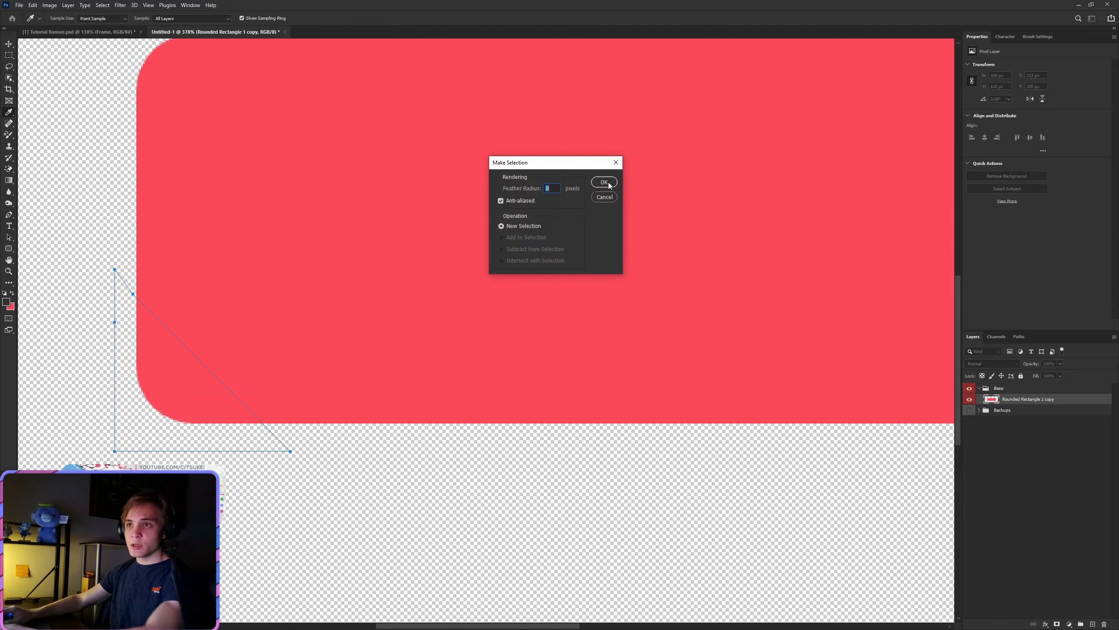
{"action": "left_click", "coordinate": [609, 185]}
{"action": "key", "text": "m"}
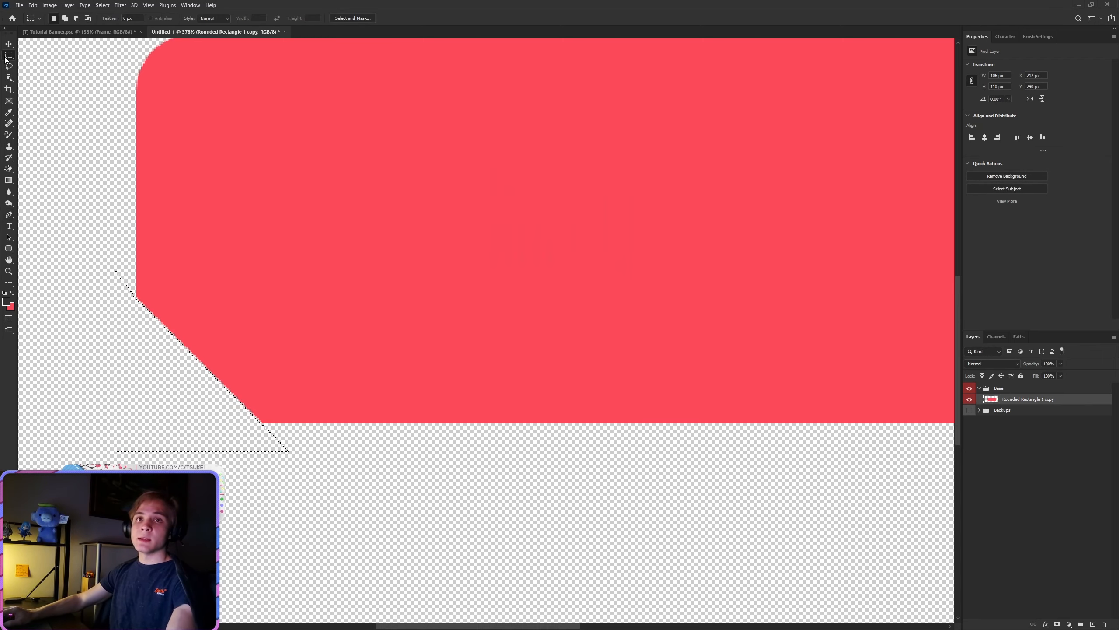
{"action": "right_click", "coordinate": [288, 196]}
{"action": "left_click", "coordinate": [332, 201]}
{"action": "scroll", "coordinate": [463, 441], "scroll_direction": "down", "scroll_amount": 5}
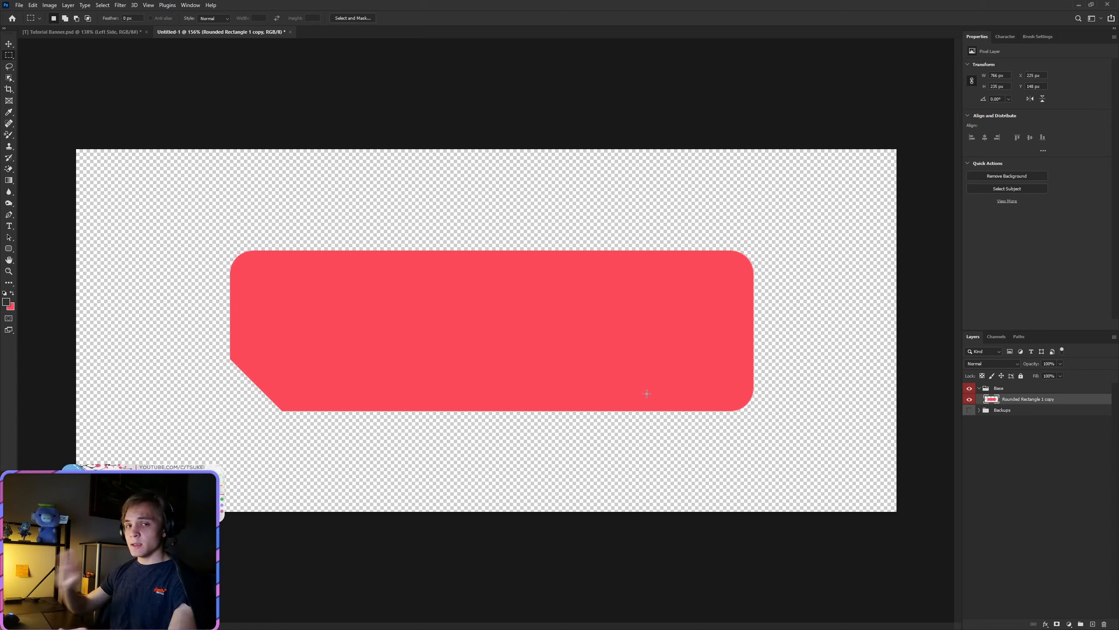
Step: Marquee-select a strip about 107 px wide over the rectangle's rounded right end, delete it and deselect
{"action": "left_click_drag", "start_coordinate": [785, 214], "coordinate": [714, 447]}
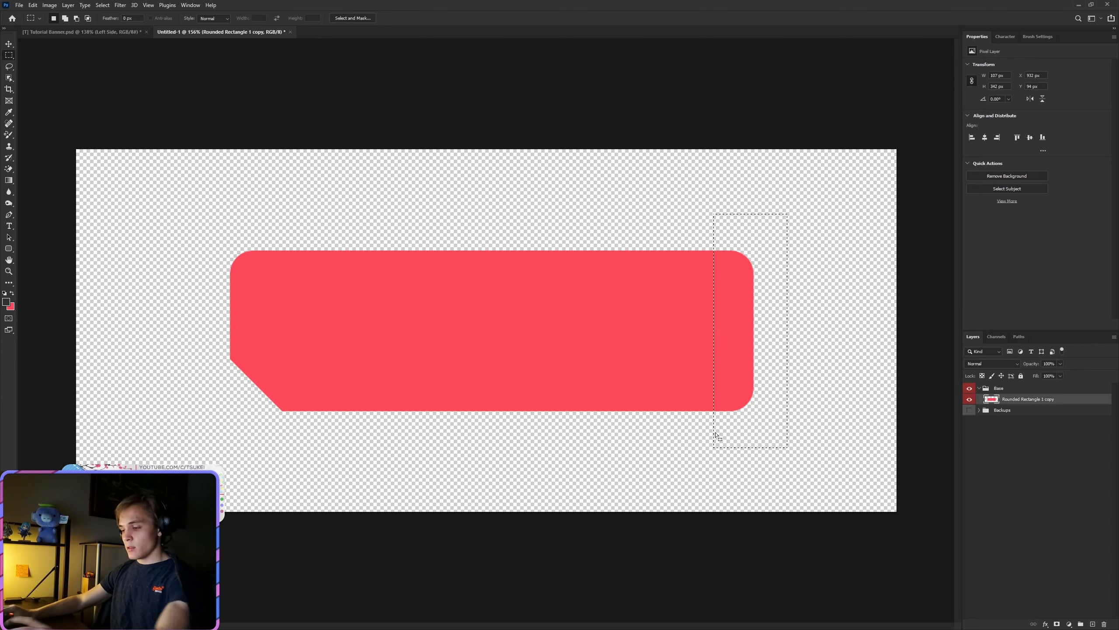
{"action": "key", "text": "Delete"}
{"action": "key", "text": "ctrl+d"}
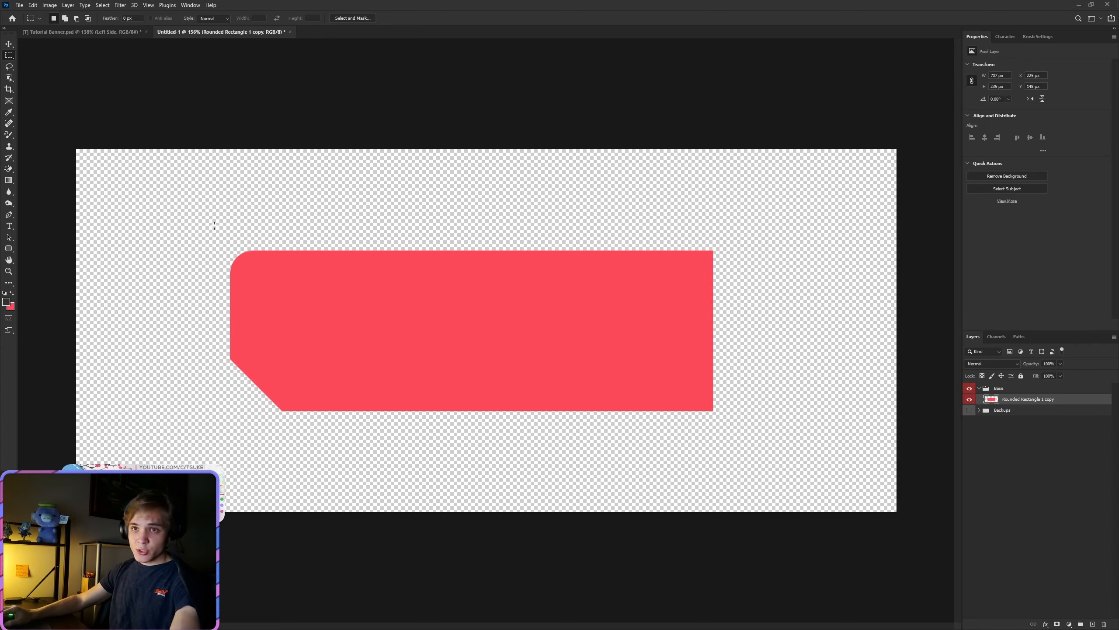
Step: Copy the shape's left end, about 194 px wide, to a new layer and flip it with width and height scales of -100%
{"action": "left_click_drag", "start_coordinate": [215, 223], "coordinate": [362, 427]}
{"action": "key", "text": "ctrl+j"}
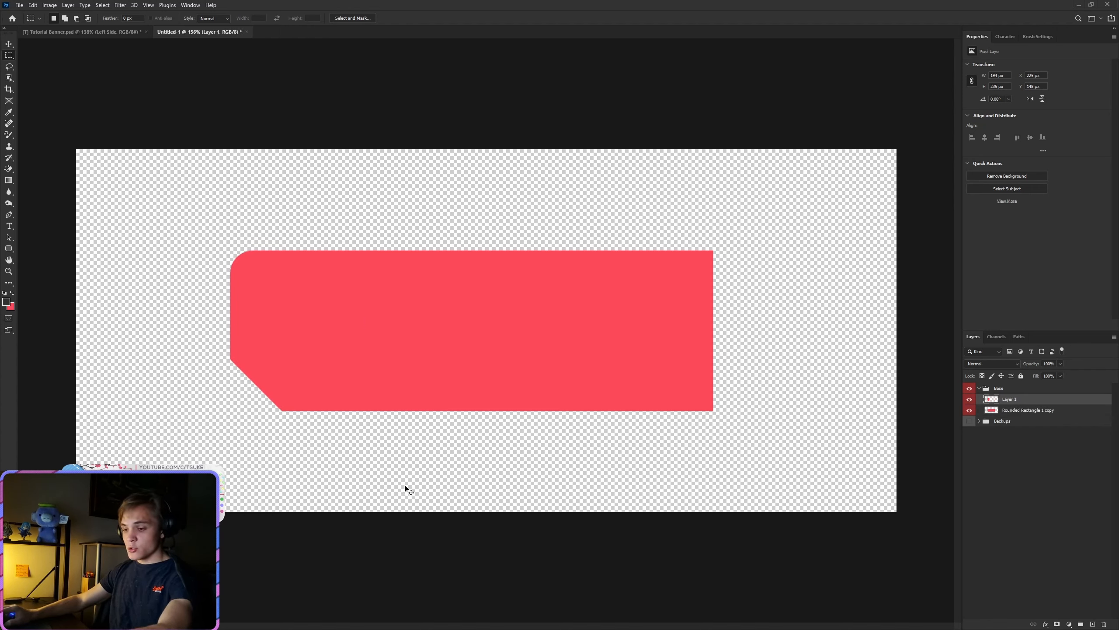
{"action": "key", "text": "ctrl+t"}
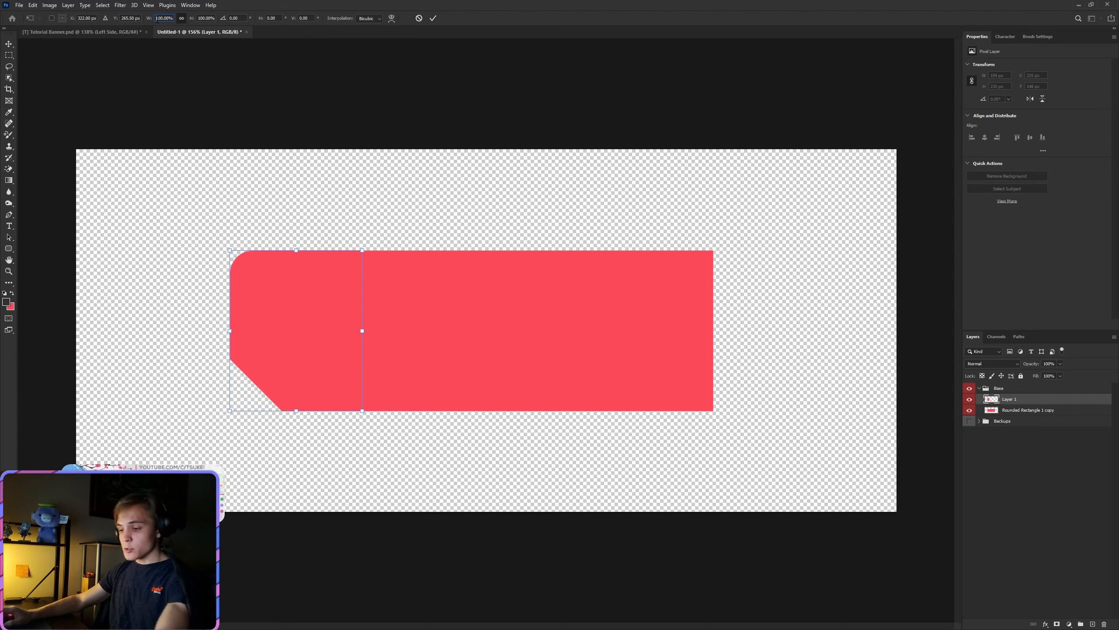
{"action": "type", "text": "-"}
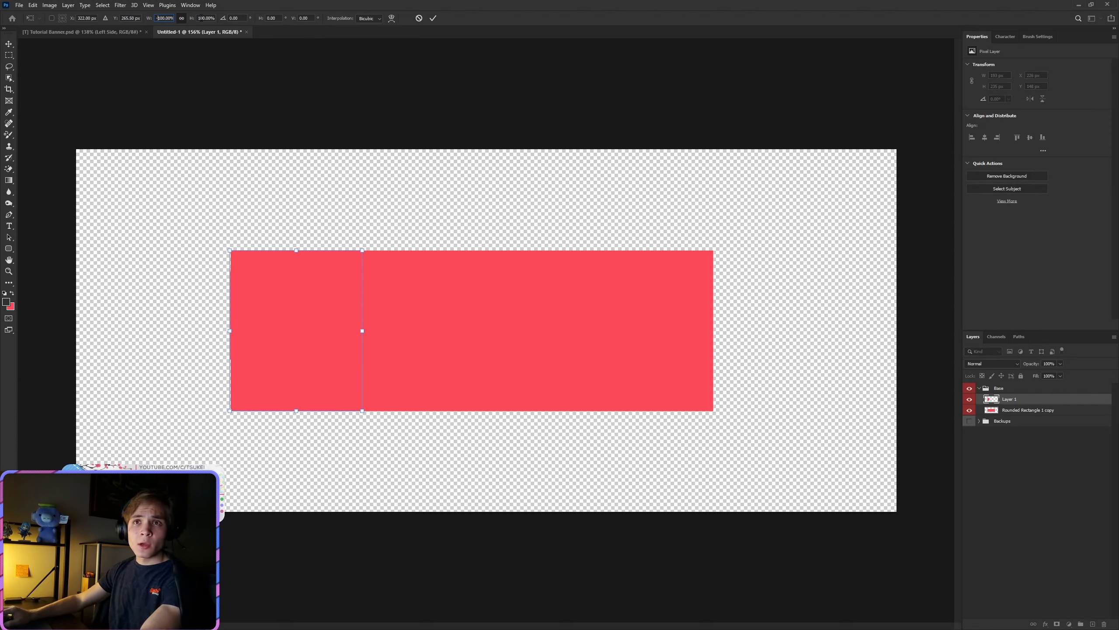
{"action": "left_click", "coordinate": [434, 18]}
Step: Move the flipped piece to the right end of the shape, aligned with its upper and lower edges
{"action": "left_click_drag", "start_coordinate": [249, 359], "coordinate": [732, 355]}
{"action": "scroll", "coordinate": [778, 407], "scroll_direction": "down", "scroll_amount": 6}
{"action": "scroll", "coordinate": [781, 397], "scroll_direction": "up", "scroll_amount": 3}
Step: Select both shape layers, move them together to center them horizontally on the canvas, and merge them into one layer
{"action": "left_click", "coordinate": [1028, 409], "text": "shift"}
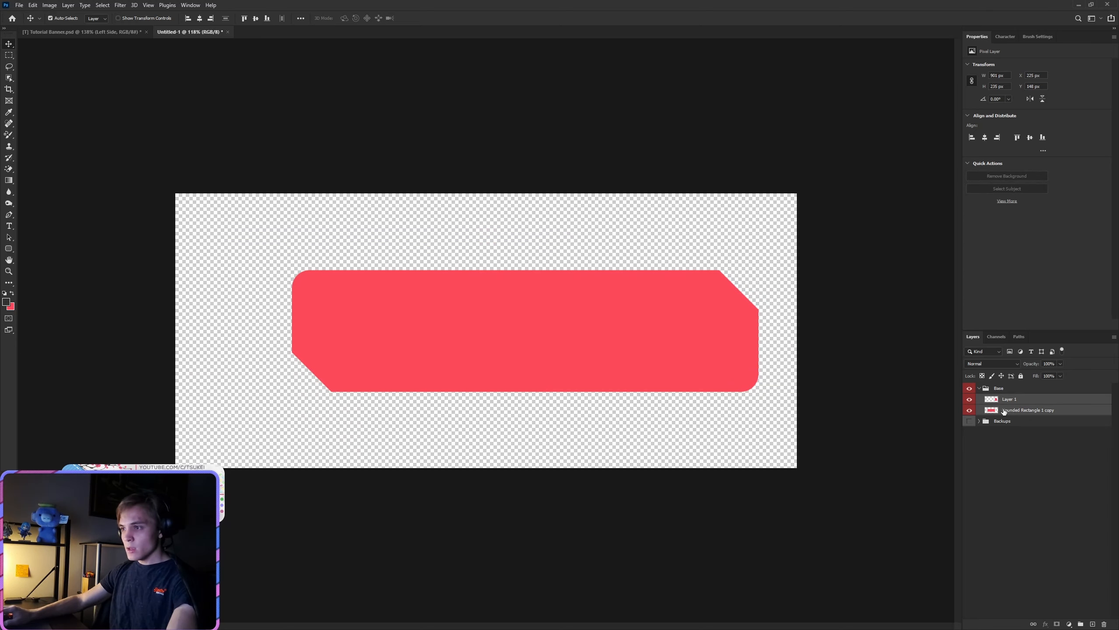
{"action": "left_click_drag", "start_coordinate": [599, 337], "coordinate": [560, 348]}
{"action": "right_click", "coordinate": [985, 406]}
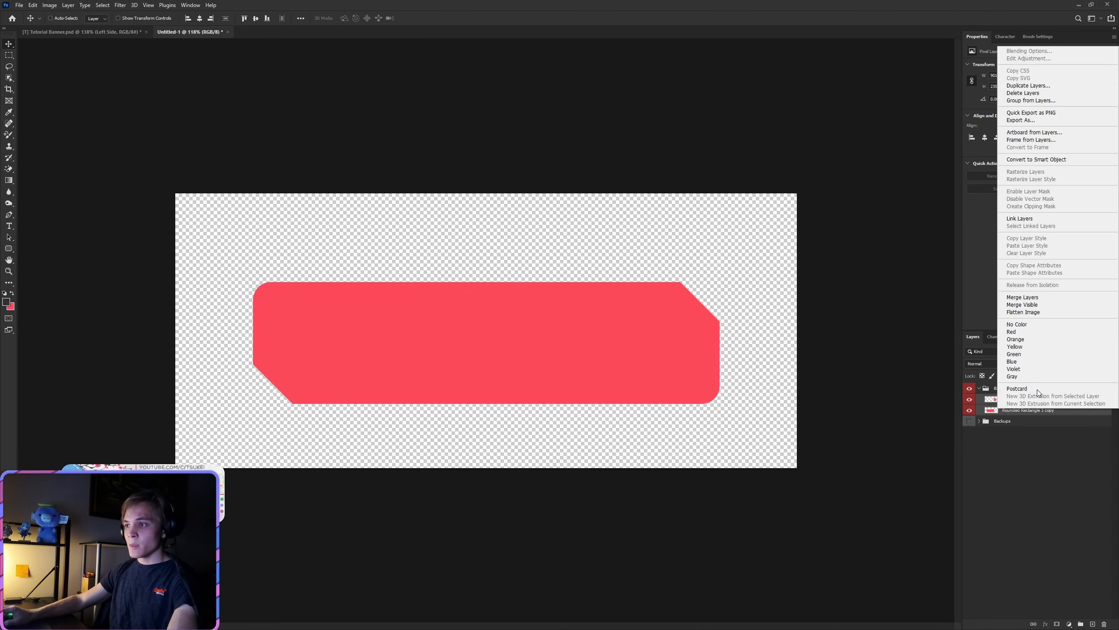
{"action": "left_click", "coordinate": [1039, 296]}
Step: Rename the merged shape layer as Frame
{"action": "scroll", "coordinate": [140, 375], "scroll_direction": "up", "scroll_amount": 6}
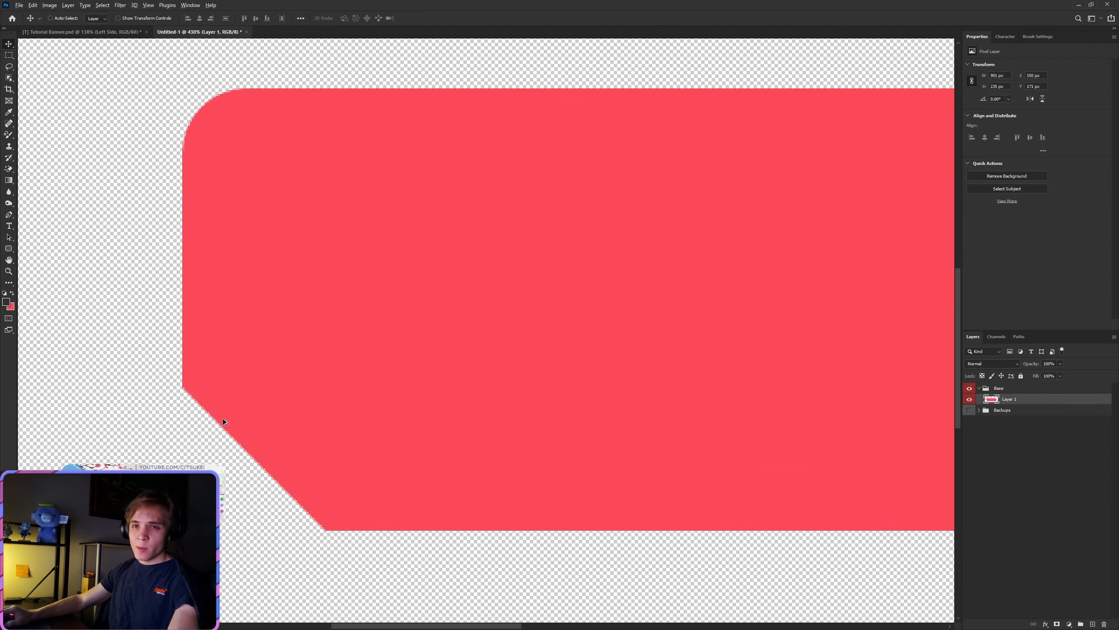
{"action": "scroll", "coordinate": [200, 415], "scroll_direction": "down", "scroll_amount": 2}
{"action": "scroll", "coordinate": [191, 387], "scroll_direction": "up", "scroll_amount": 3}
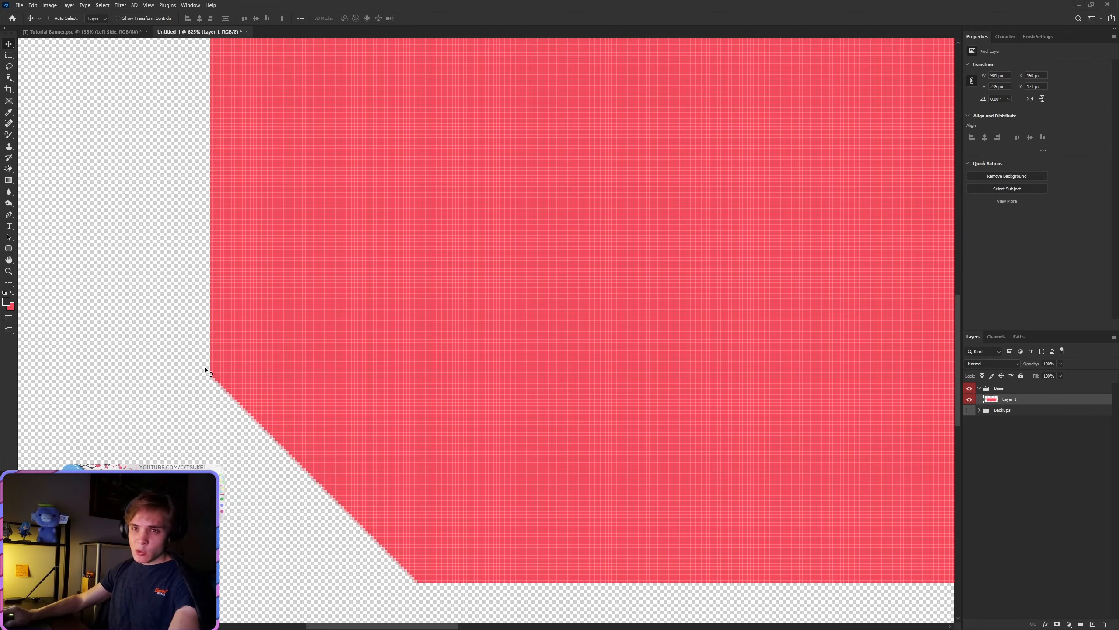
{"action": "scroll", "coordinate": [467, 551], "scroll_direction": "down", "scroll_amount": 6}
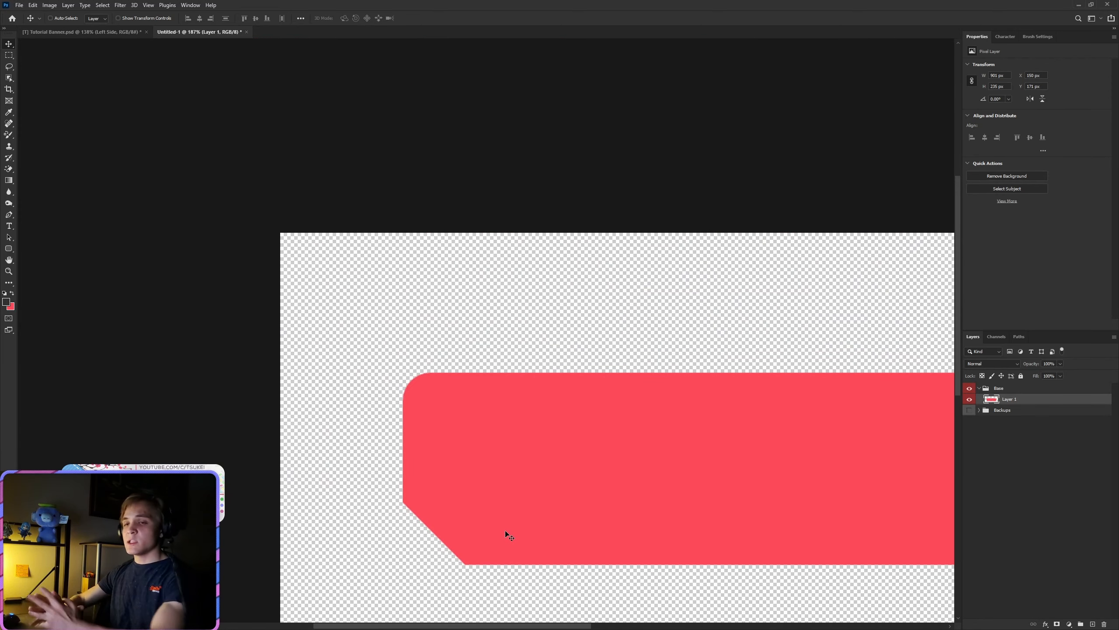
{"action": "scroll", "coordinate": [505, 530], "scroll_direction": "down", "scroll_amount": 1}
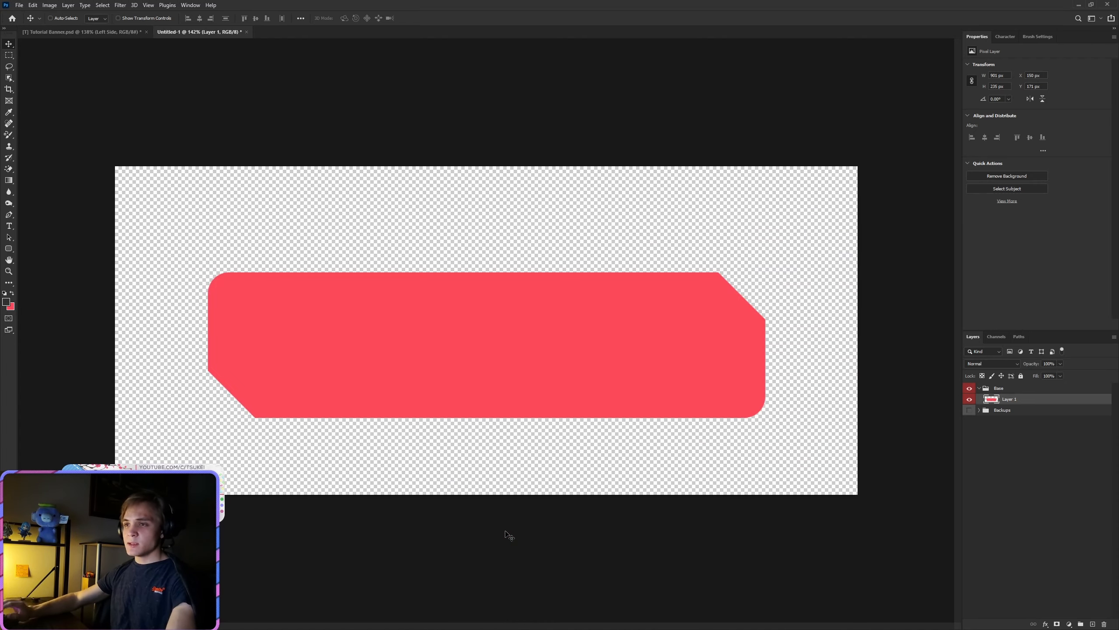
{"action": "double_click", "coordinate": [1009, 400]}
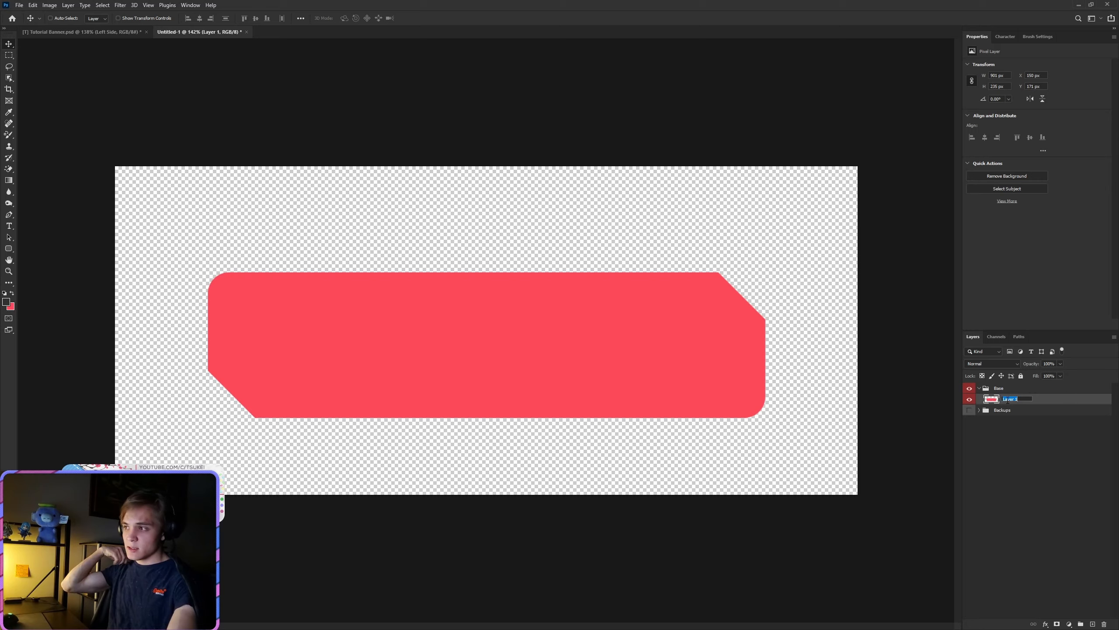
{"action": "type", "text": "Frame"}
{"action": "key", "text": "Return"}
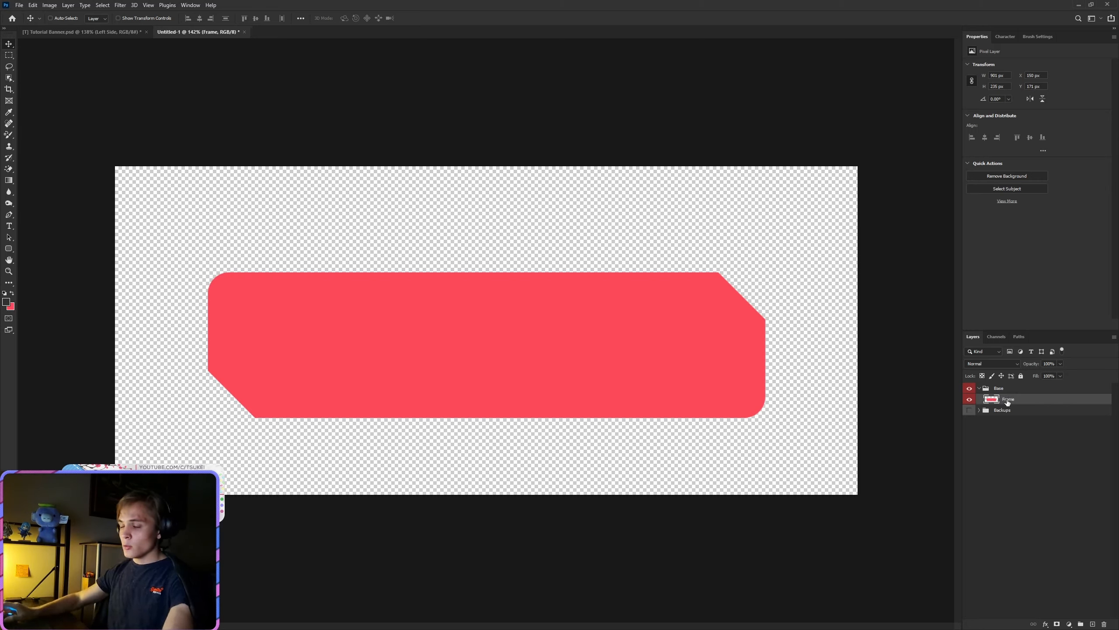
Step: Add a white 9 px outside stroke to the Frame layer and collapse its effects list
{"action": "right_click", "coordinate": [1007, 399]}
{"action": "left_click", "coordinate": [1028, 40]}
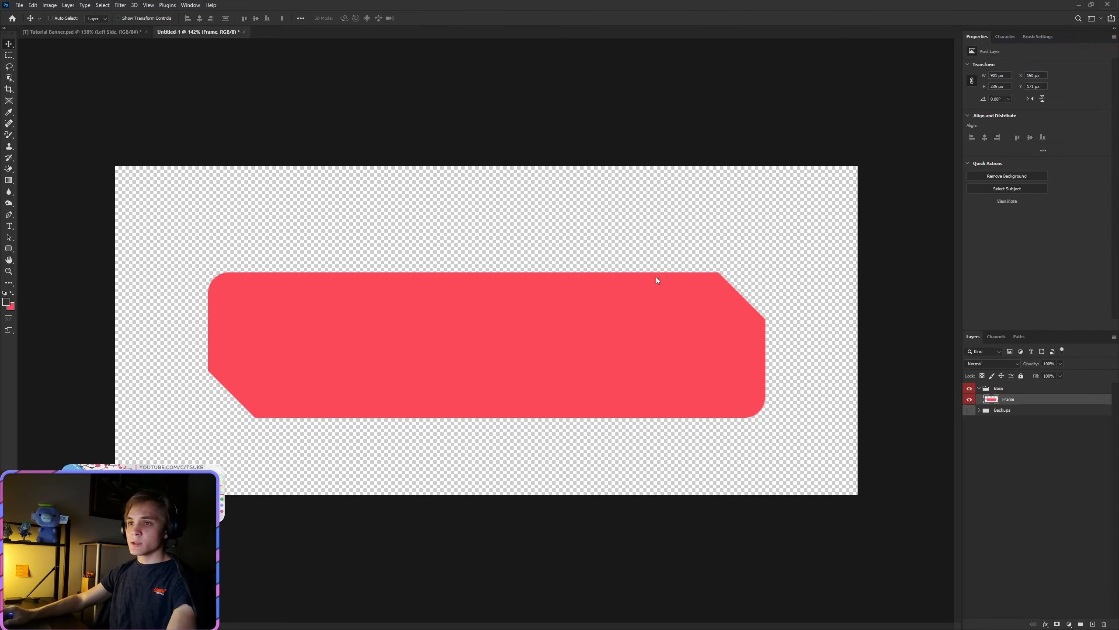
{"action": "left_click", "coordinate": [400, 490]}
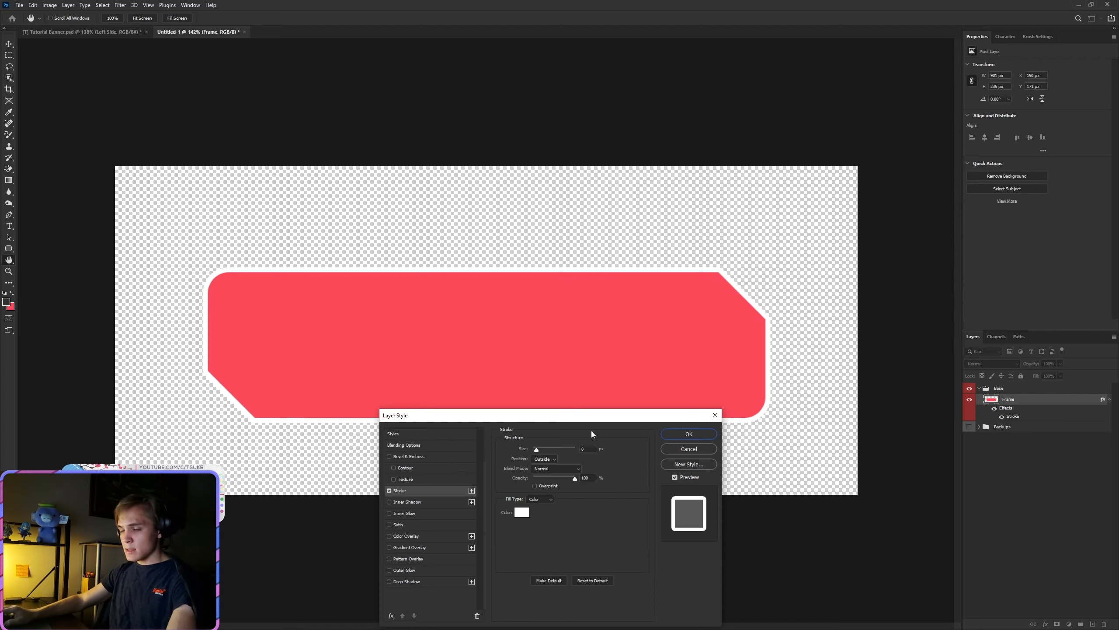
{"action": "left_click", "coordinate": [530, 448]}
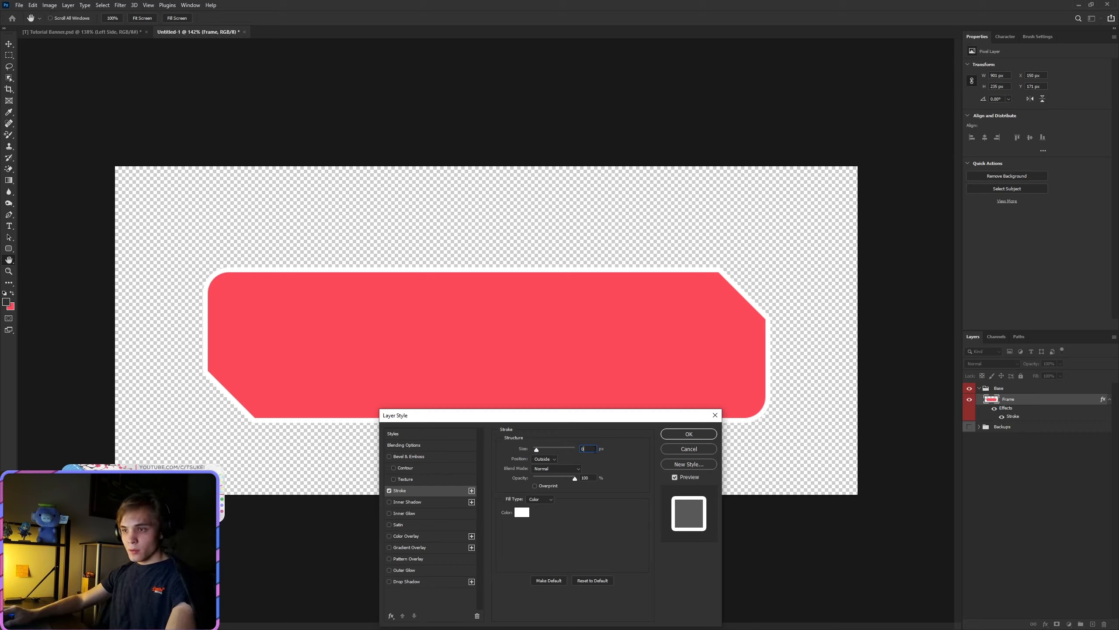
{"action": "type", "text": "9"}
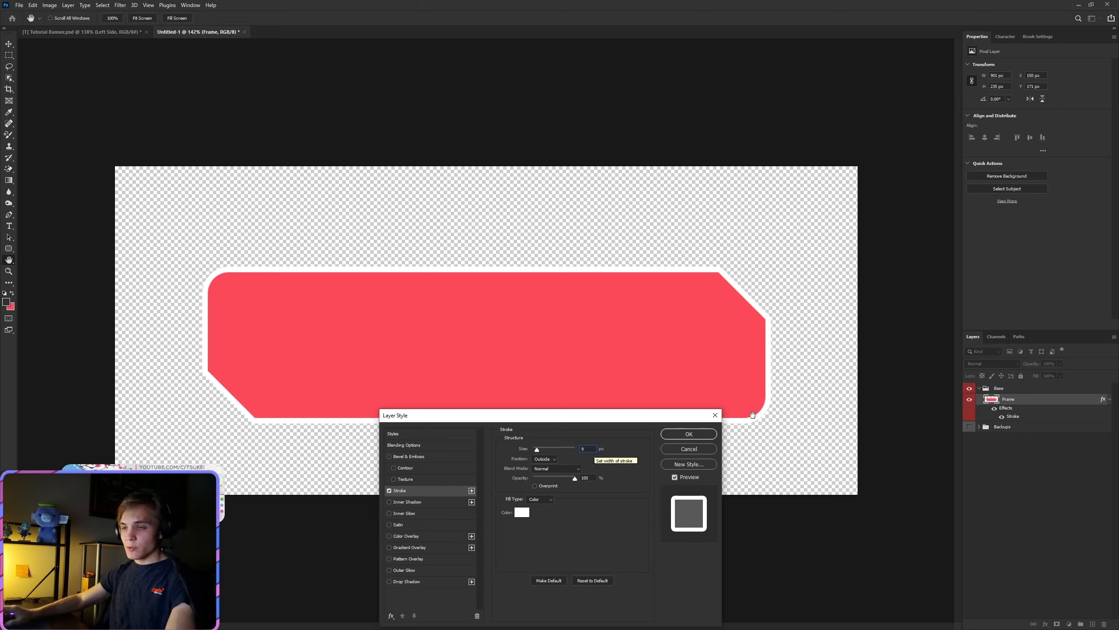
{"action": "left_click", "coordinate": [688, 434]}
{"action": "key", "text": "v"}
{"action": "scroll", "coordinate": [473, 334], "scroll_direction": "up", "scroll_amount": 2}
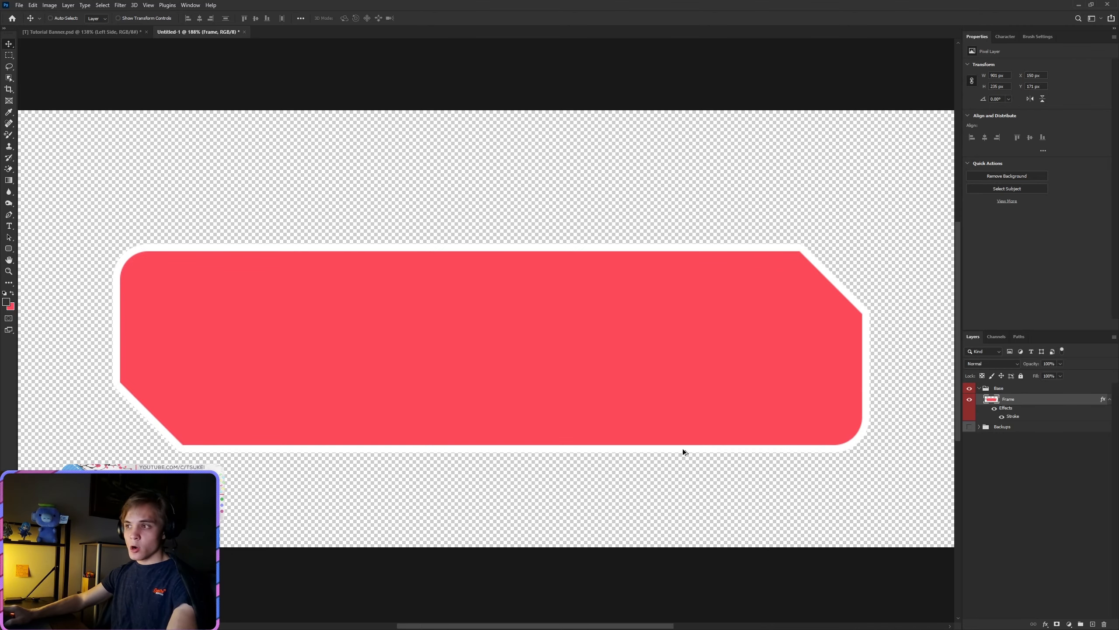
{"action": "scroll", "coordinate": [682, 448], "scroll_direction": "down", "scroll_amount": 1}
{"action": "left_click", "coordinate": [1110, 400]}
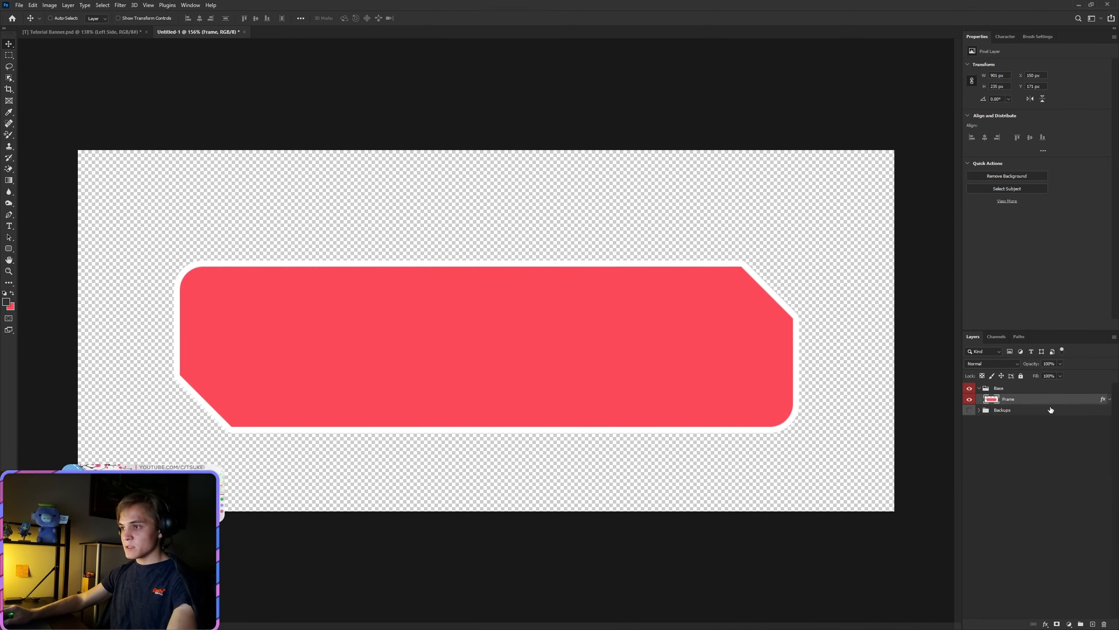
Step: Duplicate the Backup layer from the Backups group into the Base group above Frame, and collapse the Backups group
{"action": "left_click", "coordinate": [979, 410]}
{"action": "left_click", "coordinate": [1021, 426]}
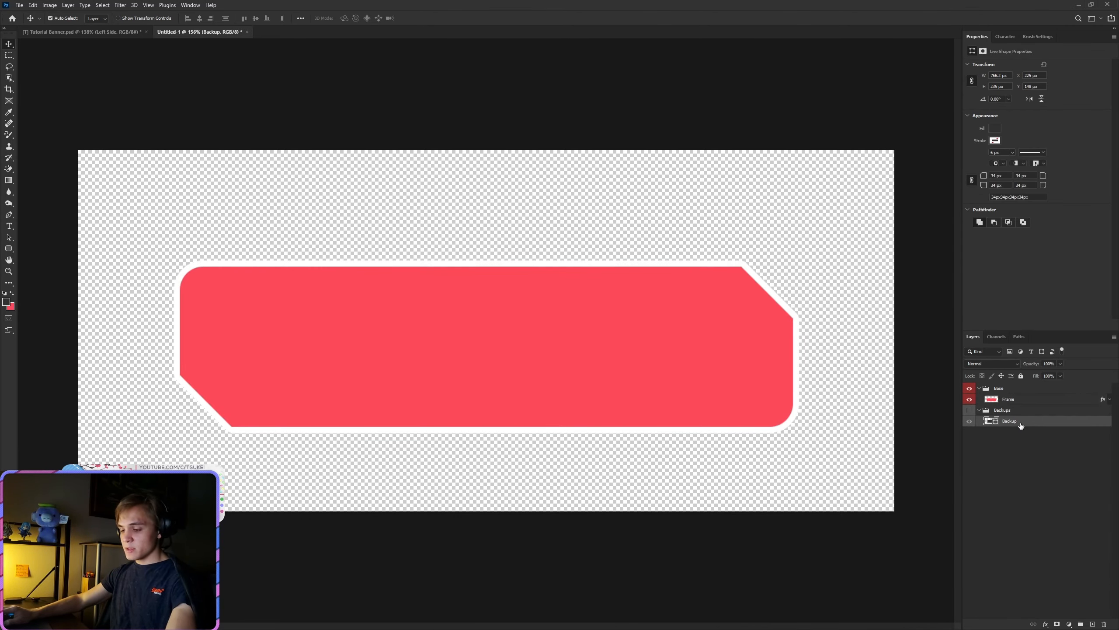
{"action": "left_click_drag", "start_coordinate": [1020, 424], "coordinate": [1011, 399]}
{"action": "left_click", "coordinate": [980, 422]}
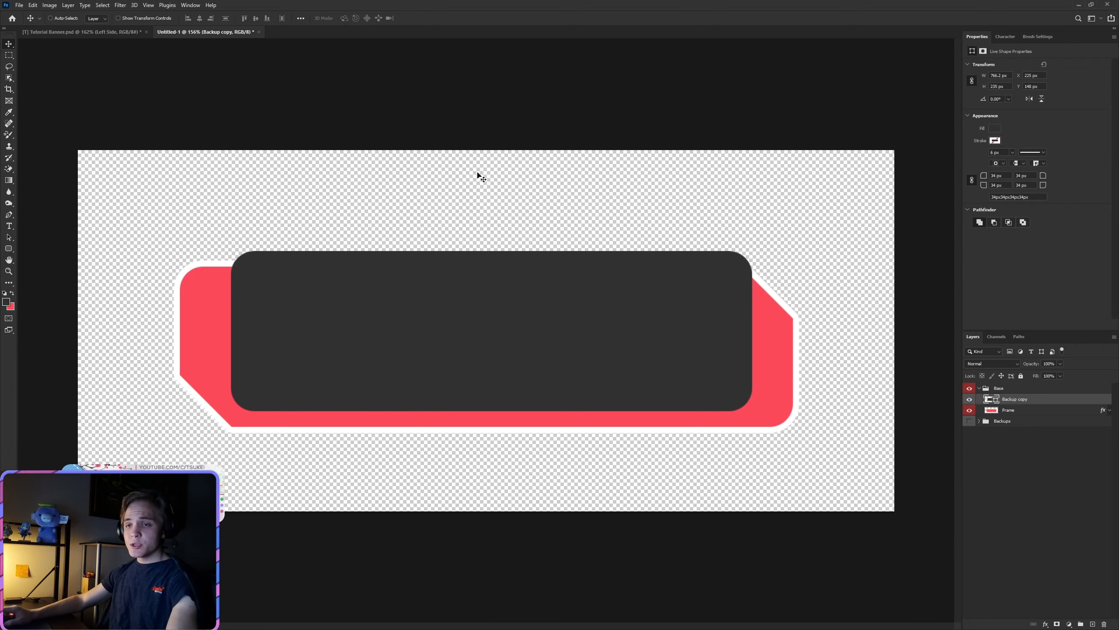
Step: Move the dark rounded rectangle slightly down so its lower edge sits just inside the frame's red lower edge
{"action": "scroll", "coordinate": [355, 437], "scroll_direction": "up", "scroll_amount": 5}
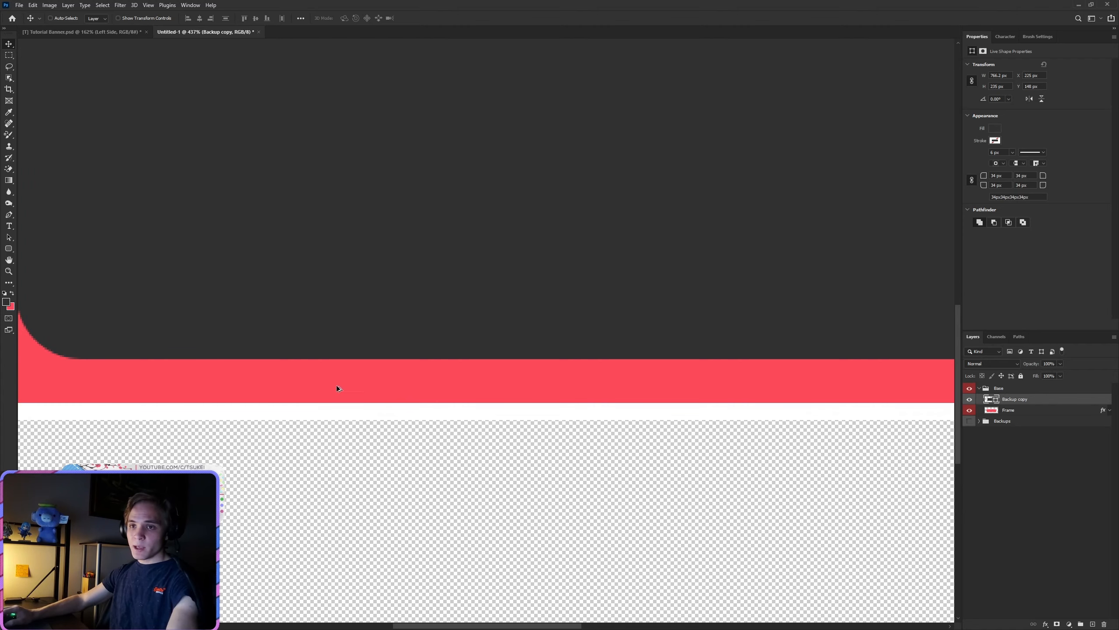
{"action": "scroll", "coordinate": [340, 388], "scroll_direction": "down", "scroll_amount": 3}
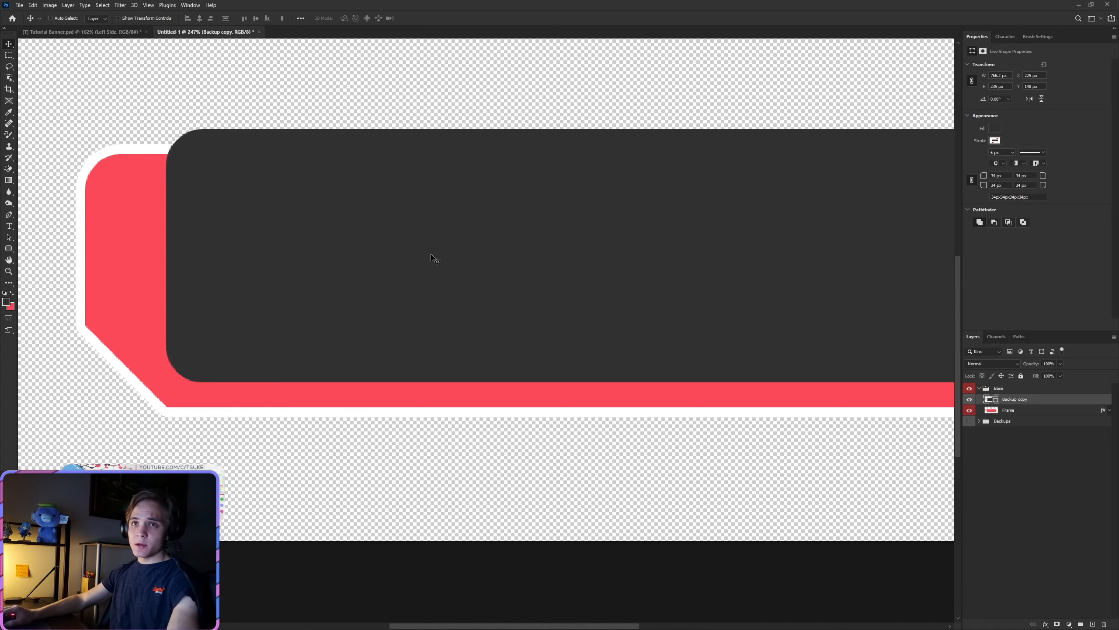
{"action": "scroll", "coordinate": [527, 265], "scroll_direction": "down", "scroll_amount": 4}
{"action": "scroll", "coordinate": [490, 363], "scroll_direction": "up", "scroll_amount": 4}
{"action": "left_click_drag", "start_coordinate": [483, 358], "coordinate": [487, 371]}
Step: Raise the dark rectangle's lower edge to a height of 232 px, leaving a 10 px red margin below it
{"action": "key", "text": "ctrl+t"}
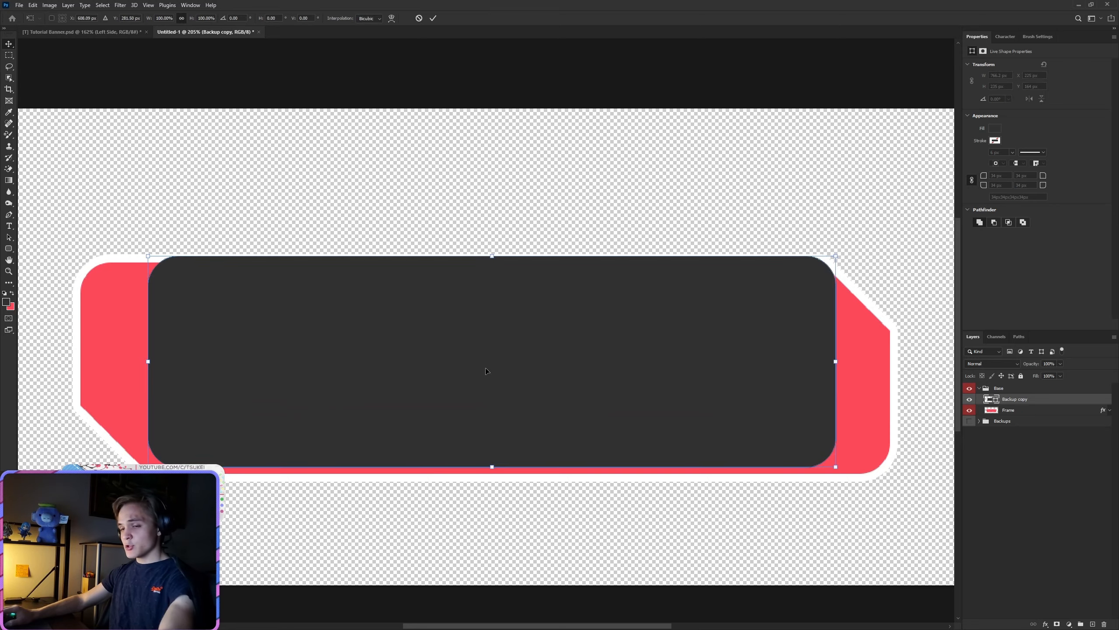
{"action": "scroll", "coordinate": [483, 488], "scroll_direction": "up", "scroll_amount": 6}
{"action": "scroll", "coordinate": [489, 430], "scroll_direction": "up", "scroll_amount": 4}
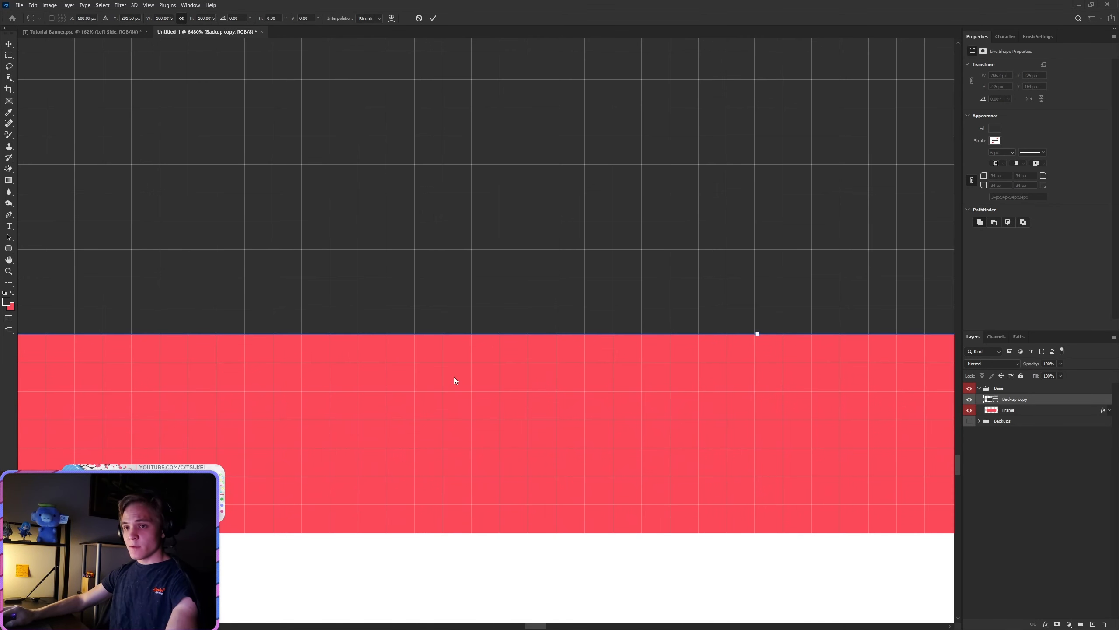
{"action": "left_click_drag", "start_coordinate": [762, 335], "coordinate": [762, 249]}
{"action": "left_click", "coordinate": [433, 17]}
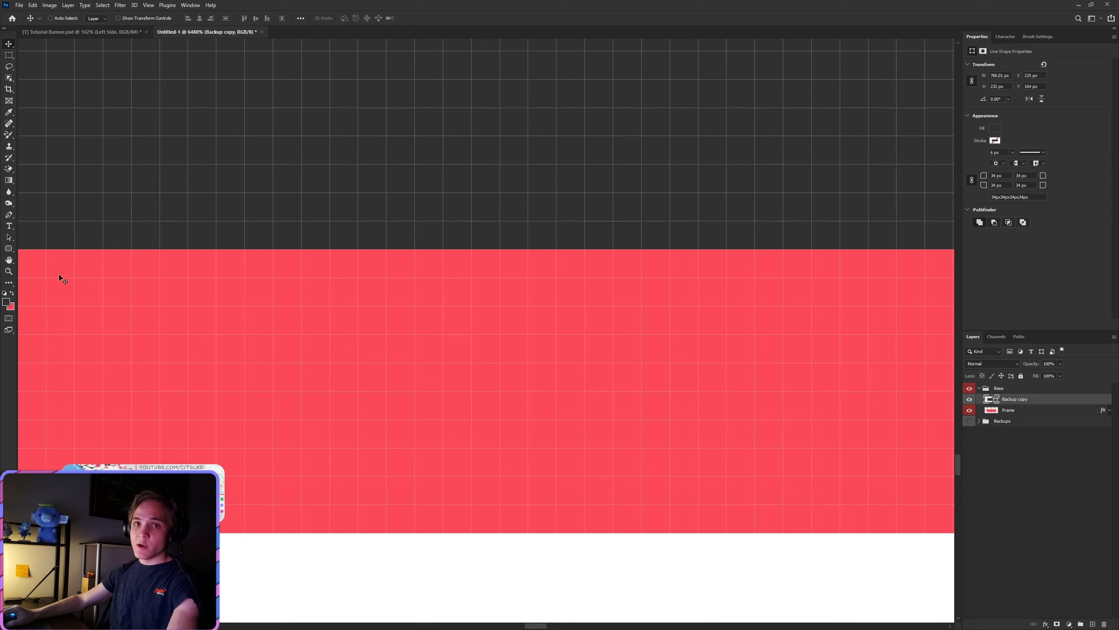
{"action": "left_click", "coordinate": [13, 250]}
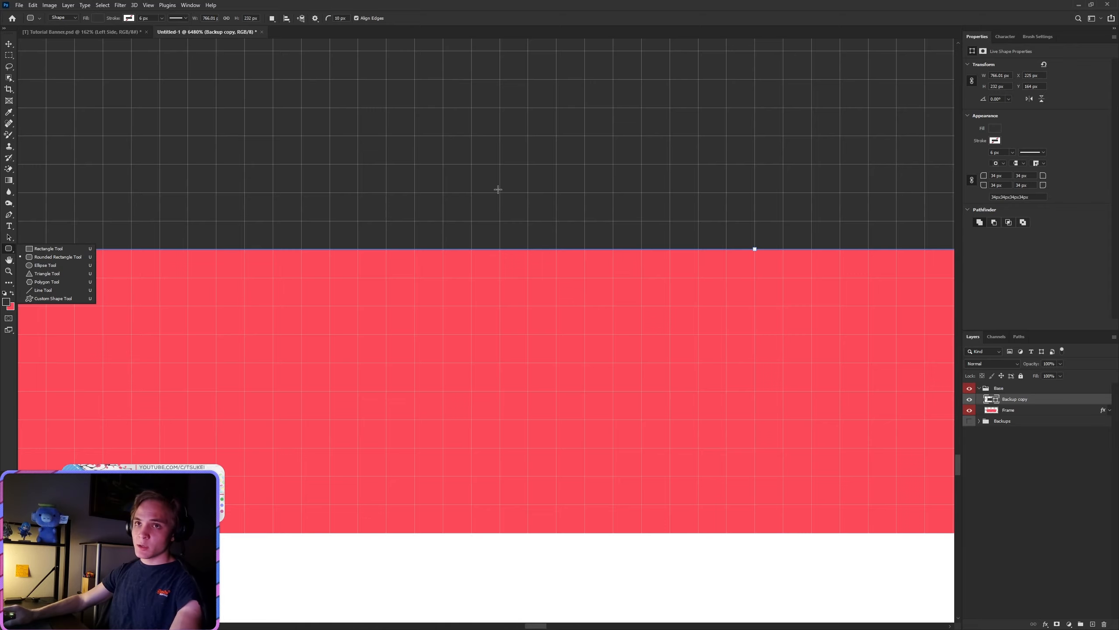
{"action": "left_click", "coordinate": [558, 2]}
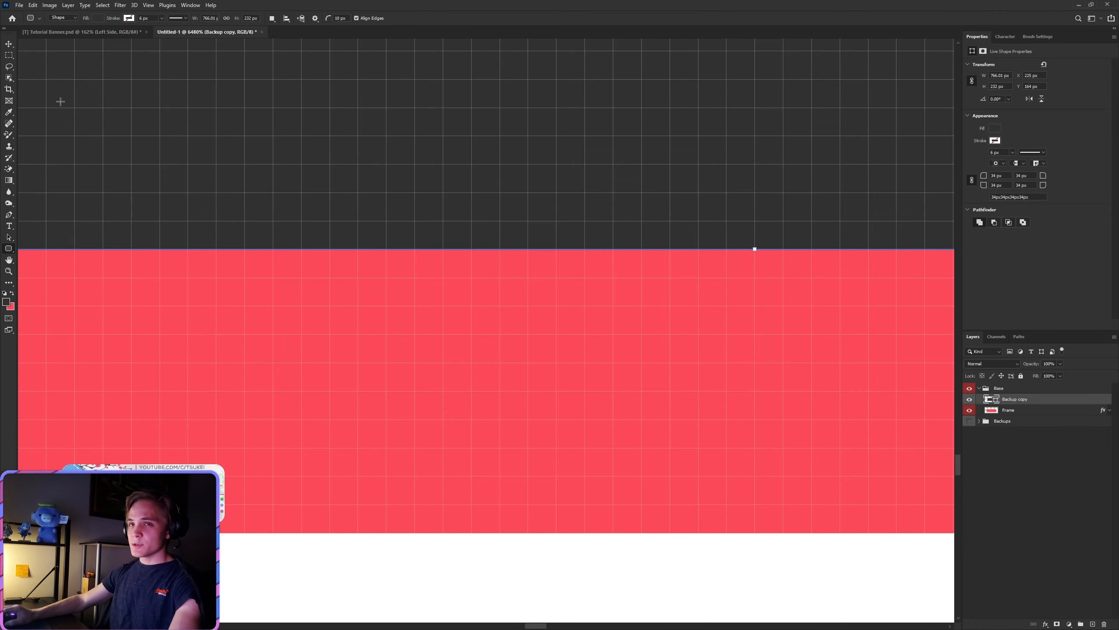
{"action": "key", "text": "v"}
Step: Lower the dark rectangle's upper edge to a height of 215 px, leaving a 10 px red margin above it
{"action": "scroll", "coordinate": [539, 266], "scroll_direction": "down", "scroll_amount": 15}
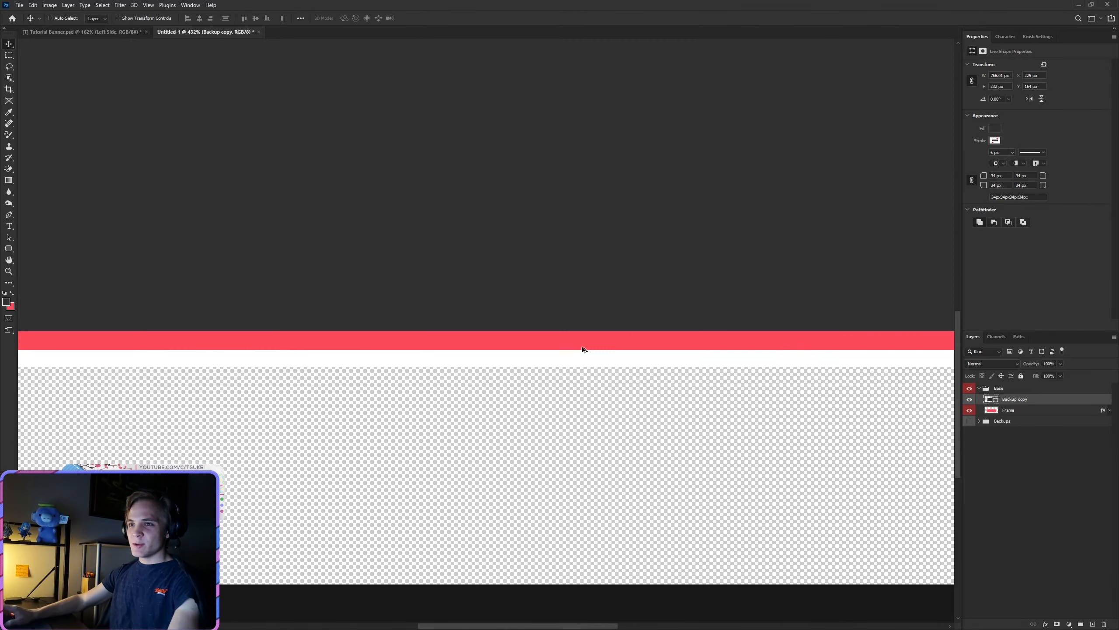
{"action": "scroll", "coordinate": [582, 347], "scroll_direction": "down", "scroll_amount": 5}
{"action": "key", "text": "ctrl+t"}
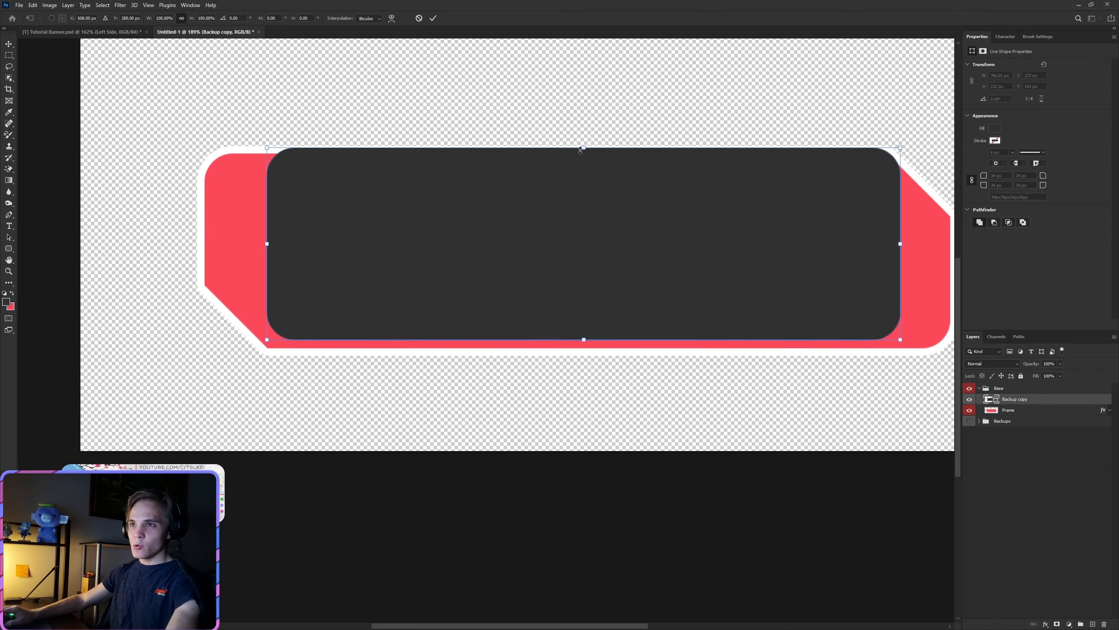
{"action": "left_click_drag", "start_coordinate": [583, 147], "coordinate": [581, 161]}
{"action": "scroll", "coordinate": [577, 155], "scroll_direction": "up", "scroll_amount": 8}
{"action": "scroll", "coordinate": [577, 170], "scroll_direction": "up", "scroll_amount": 15}
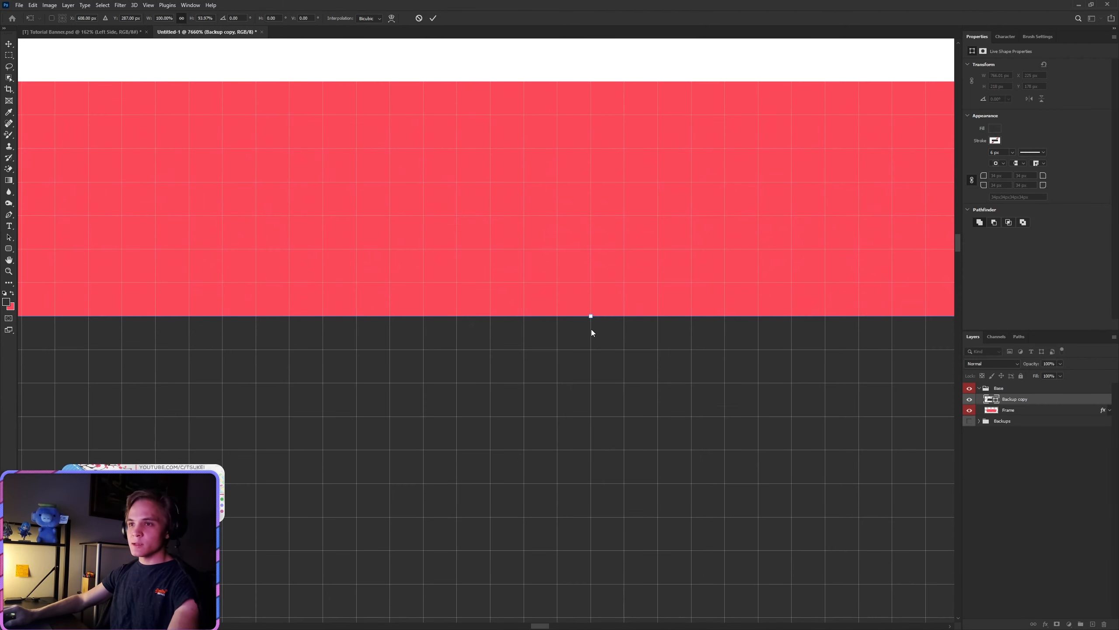
{"action": "left_click_drag", "start_coordinate": [589, 331], "coordinate": [580, 428]}
{"action": "left_click", "coordinate": [434, 18]}
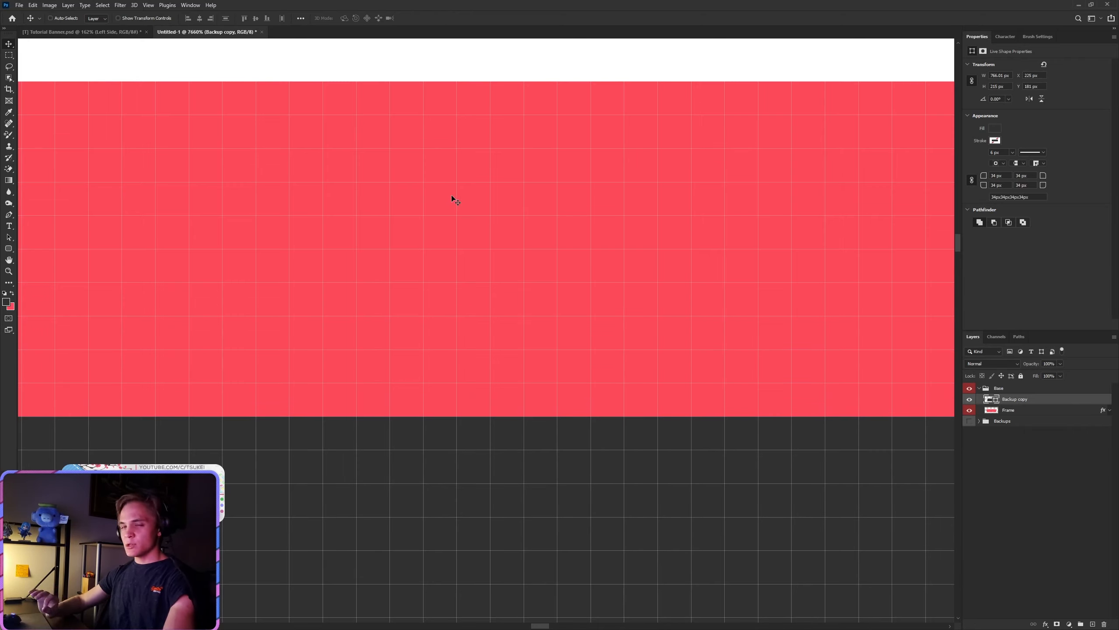
Step: Inspect the red margins above and below the dark rectangle at several zoom levels, including with the Zoom tool
{"action": "scroll", "coordinate": [510, 178], "scroll_direction": "down", "scroll_amount": 3}
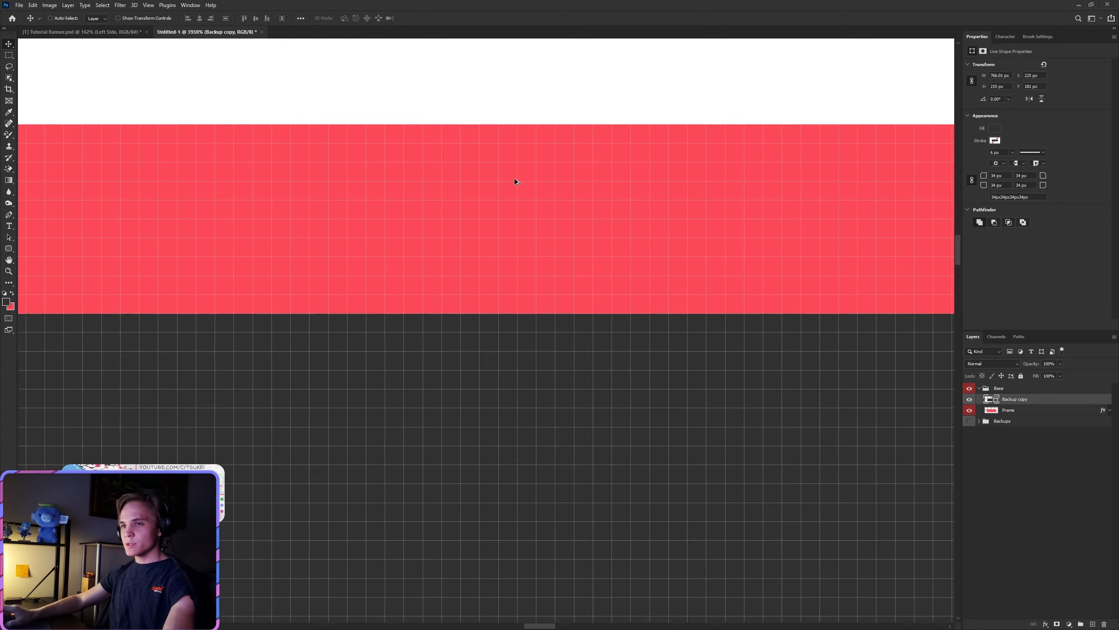
{"action": "scroll", "coordinate": [514, 179], "scroll_direction": "down", "scroll_amount": 12}
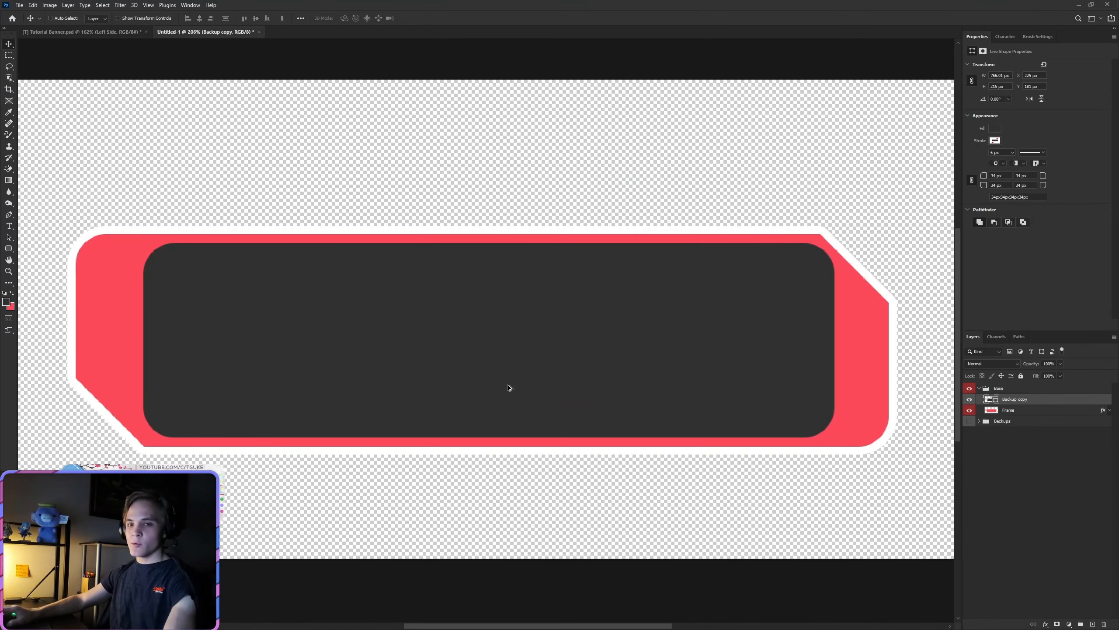
{"action": "scroll", "coordinate": [485, 394], "scroll_direction": "up", "scroll_amount": 1}
{"action": "scroll", "coordinate": [441, 445], "scroll_direction": "down", "scroll_amount": 2}
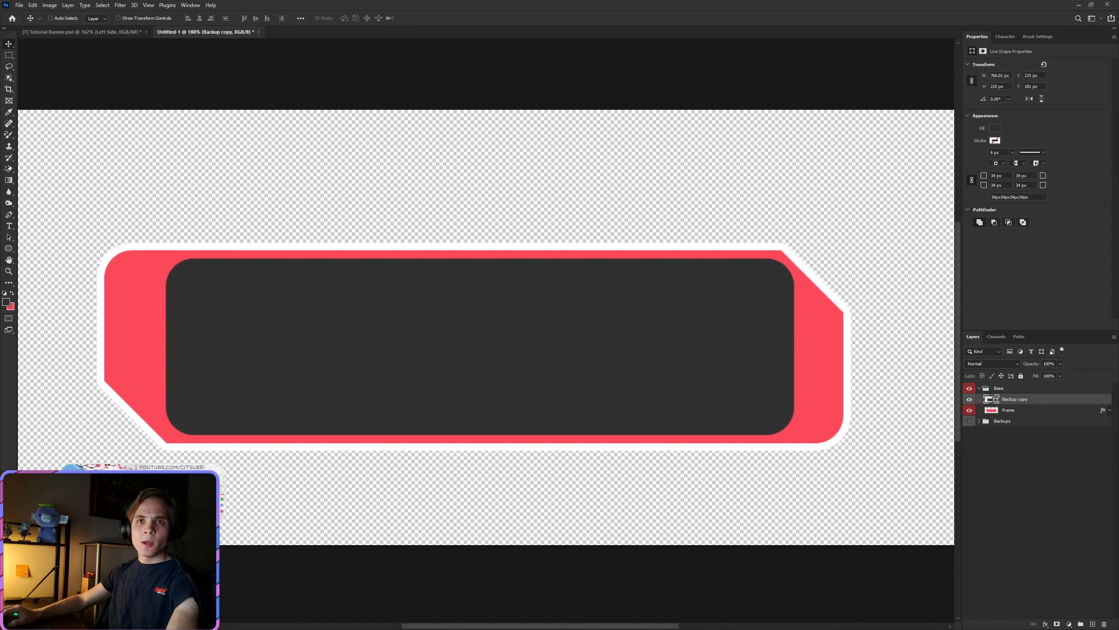
{"action": "left_click", "coordinate": [8, 276]}
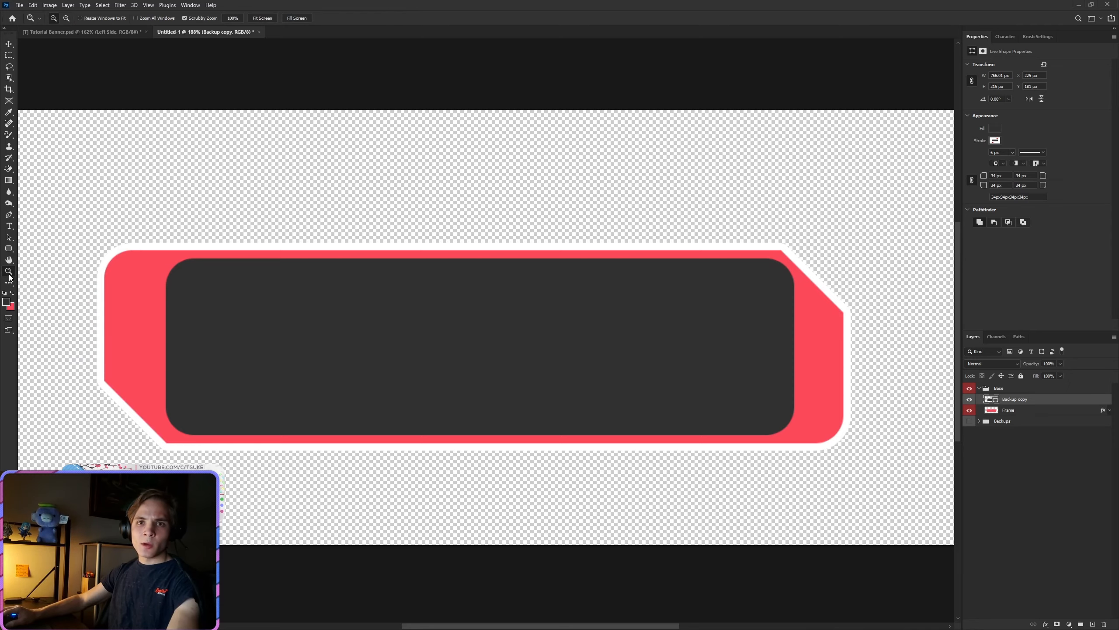
{"action": "left_click", "coordinate": [330, 252]}
{"action": "left_click", "coordinate": [329, 251]}
{"action": "right_click", "coordinate": [331, 255]}
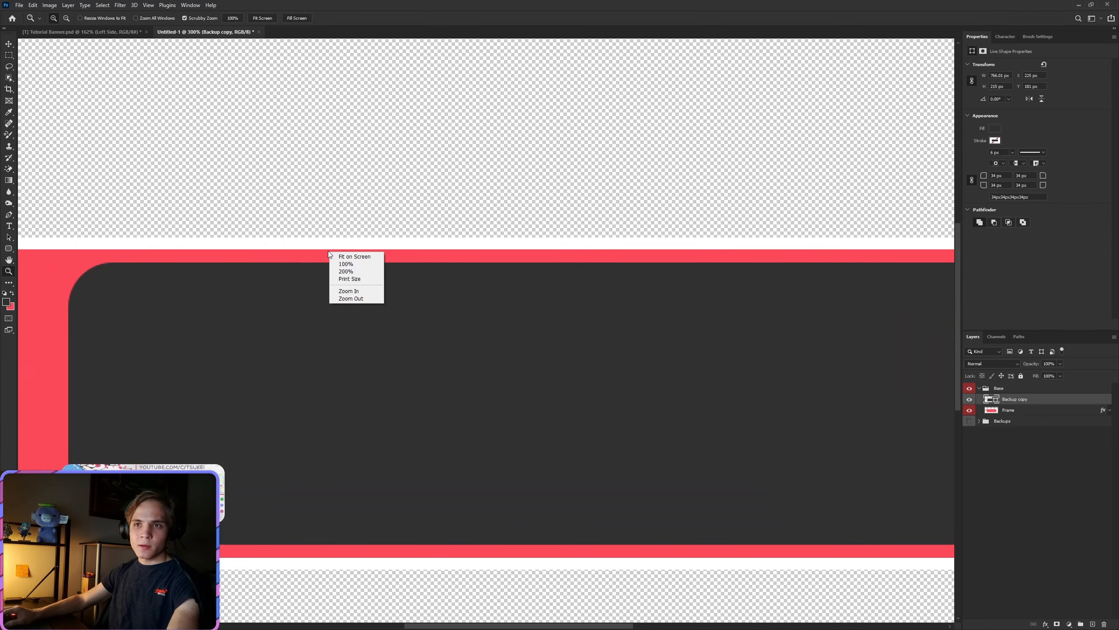
{"action": "left_click", "coordinate": [269, 254]}
{"action": "left_click", "coordinate": [264, 270]}
{"action": "left_click", "coordinate": [263, 270]}
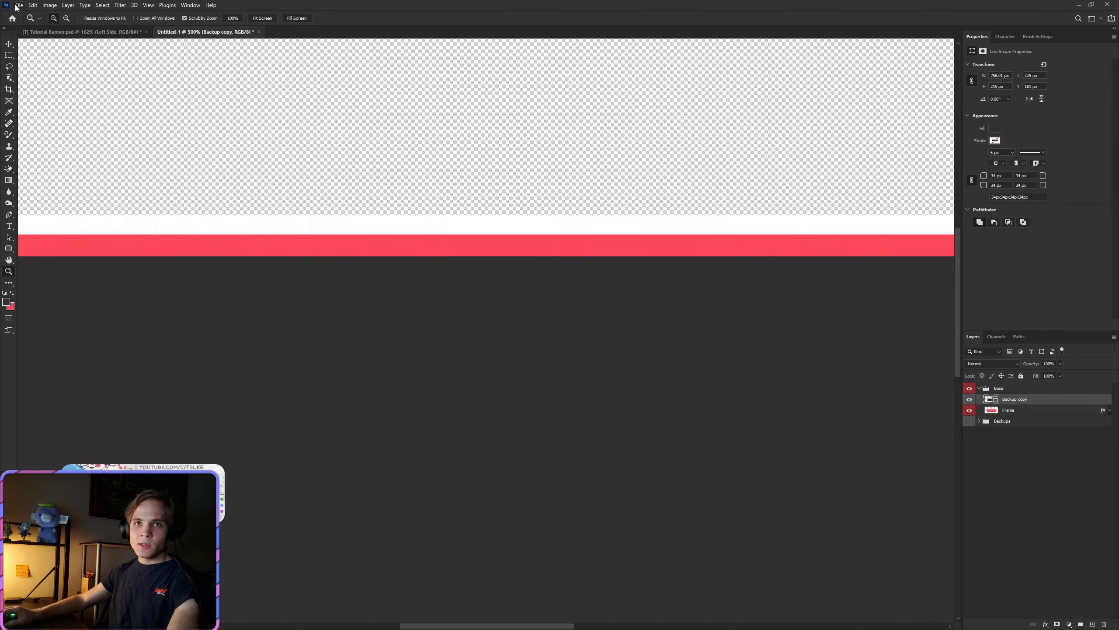
{"action": "left_click", "coordinate": [9, 43]}
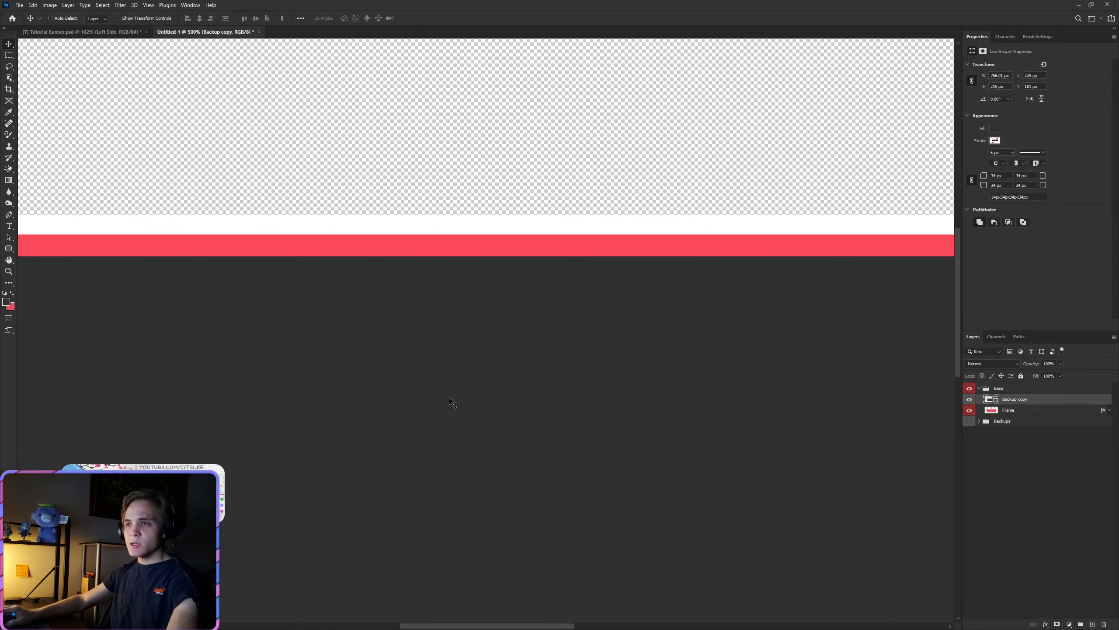
{"action": "scroll", "coordinate": [450, 402], "scroll_direction": "down", "scroll_amount": 14}
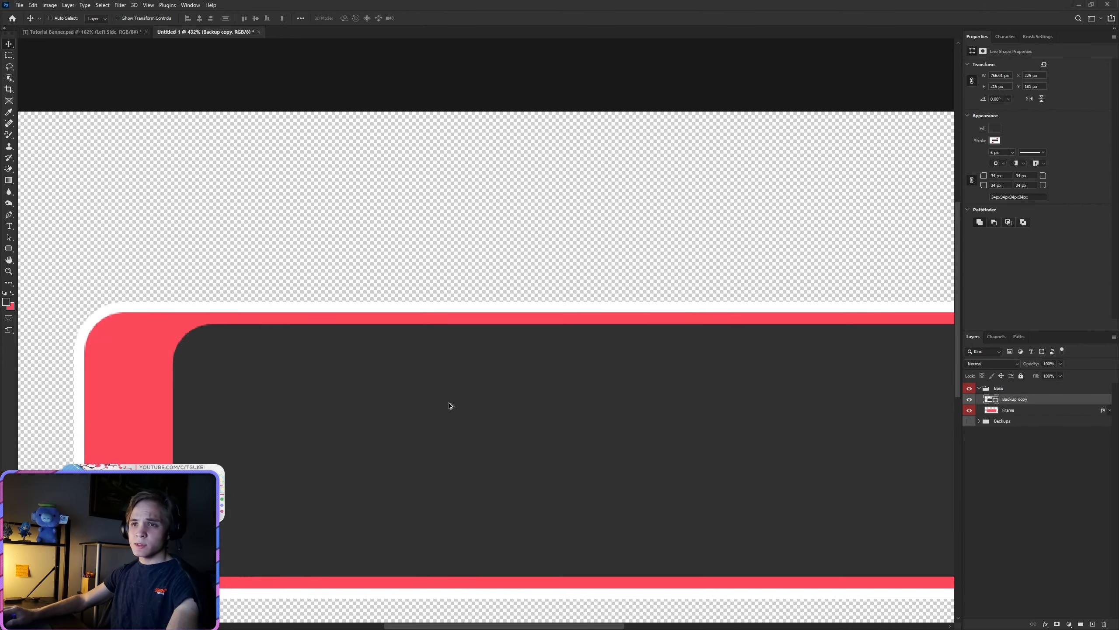
{"action": "scroll", "coordinate": [436, 410], "scroll_direction": "up", "scroll_amount": 6}
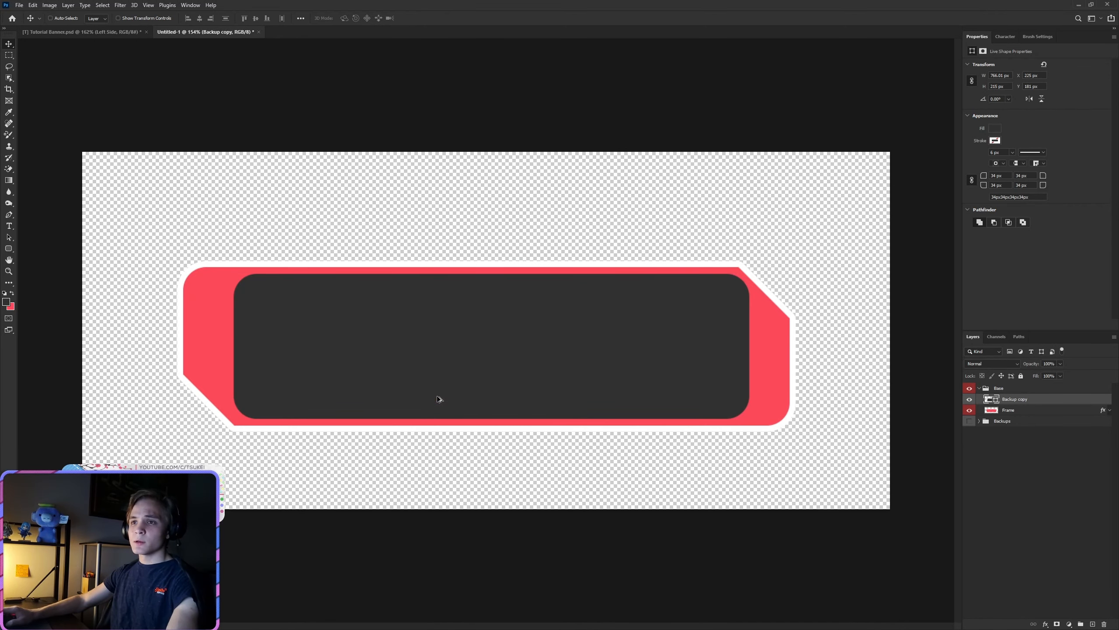
{"action": "scroll", "coordinate": [438, 391], "scroll_direction": "up", "scroll_amount": 8}
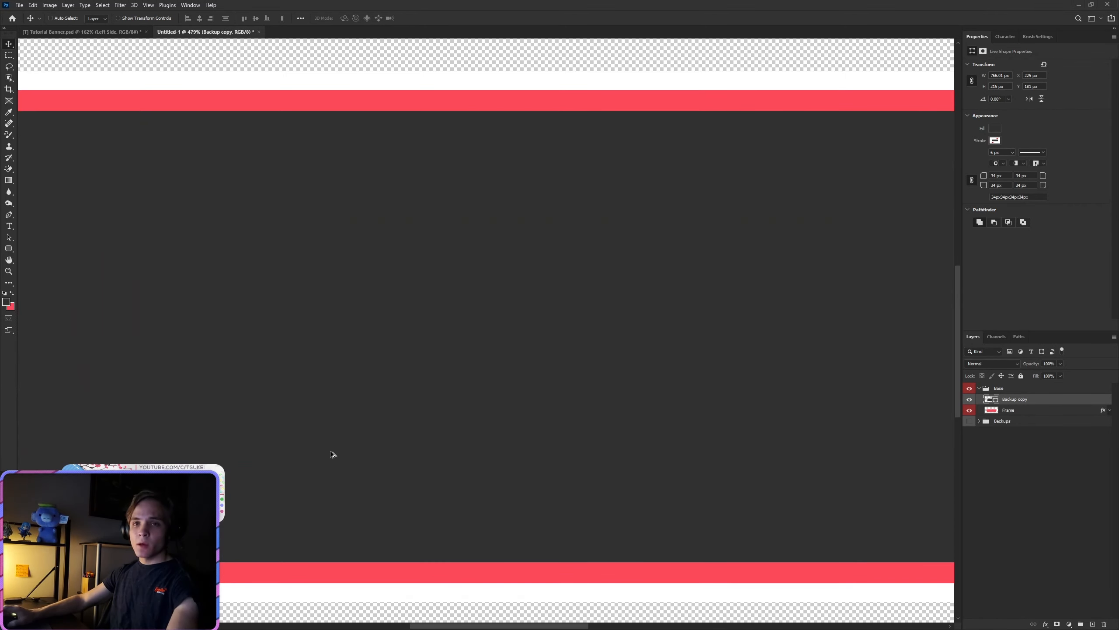
{"action": "scroll", "coordinate": [332, 452], "scroll_direction": "down", "scroll_amount": 3}
Step: Stretch the dark rectangle's left edge outward until a 10 px red margin remains at the frame's left side
{"action": "scroll", "coordinate": [166, 291], "scroll_direction": "up", "scroll_amount": 2}
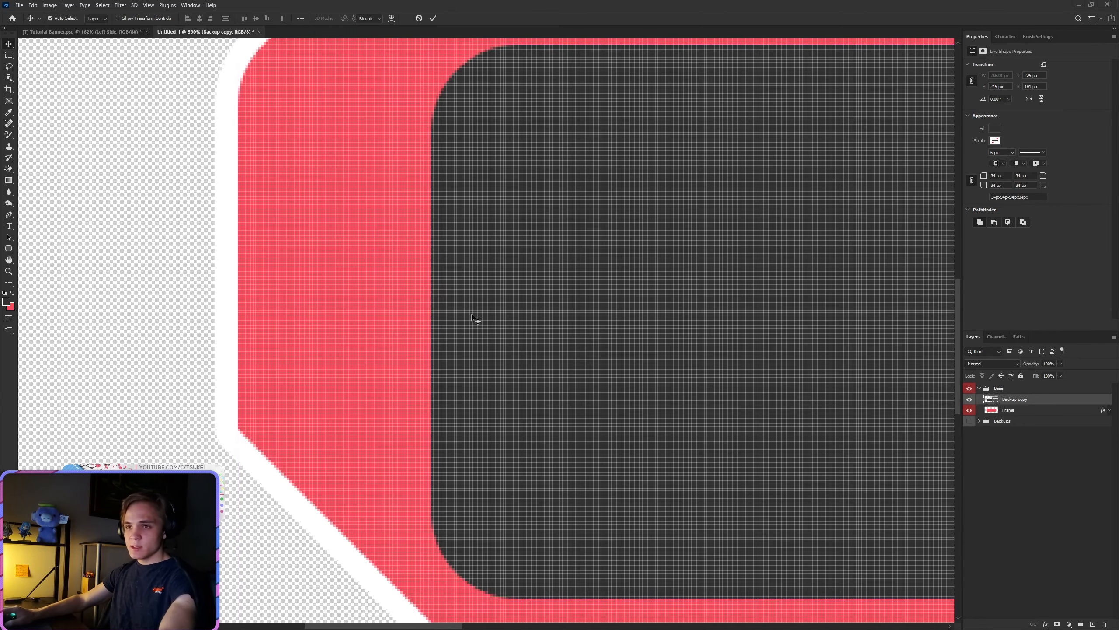
{"action": "key", "text": "ctrl+t"}
{"action": "left_click_drag", "start_coordinate": [430, 335], "coordinate": [245, 324]}
{"action": "scroll", "coordinate": [255, 317], "scroll_direction": "up", "scroll_amount": 6}
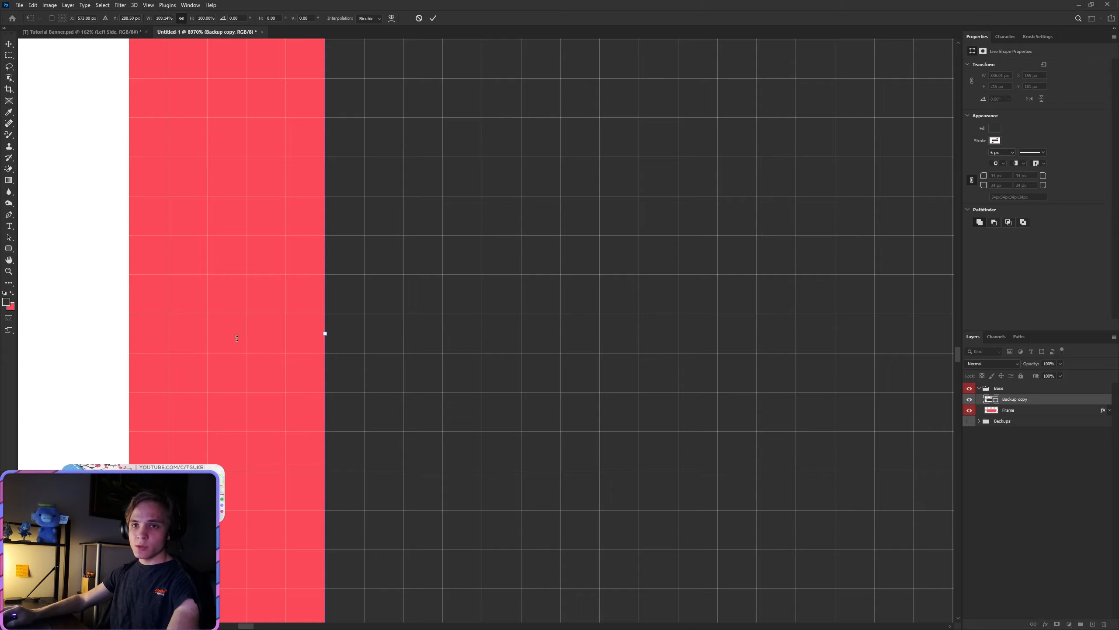
{"action": "left_click_drag", "start_coordinate": [337, 334], "coordinate": [560, 333]}
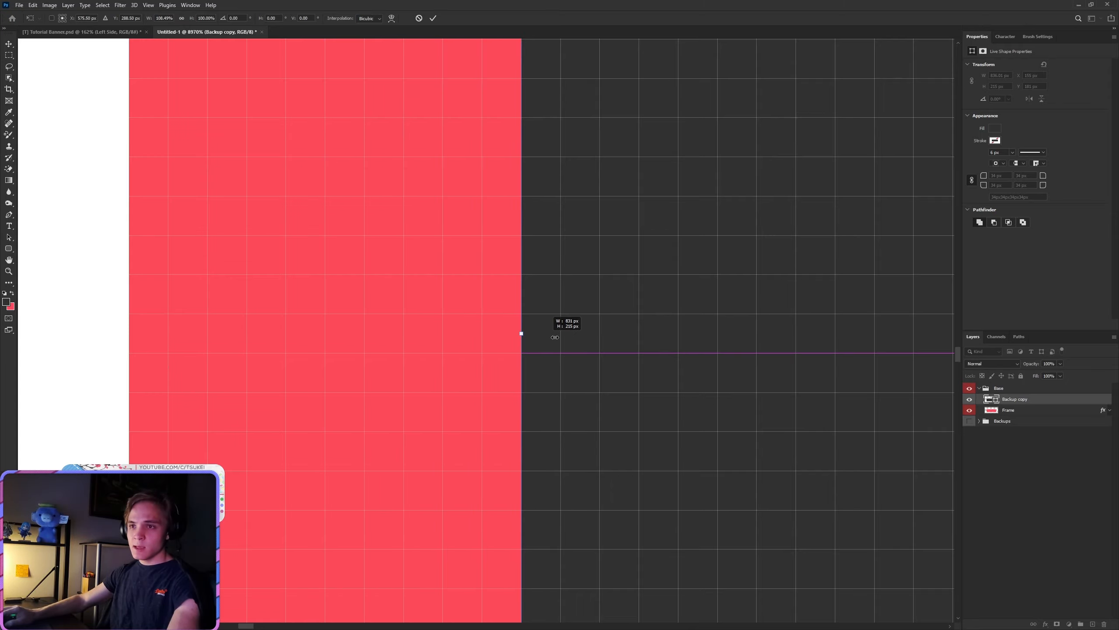
Step: Stretch the dark rectangle's right edge outward to leave a 10 px red margin, making it about 881 px wide, and apply the transform
{"action": "key", "text": "ctrl+0"}
{"action": "scroll", "coordinate": [731, 363], "scroll_direction": "up", "scroll_amount": 6}
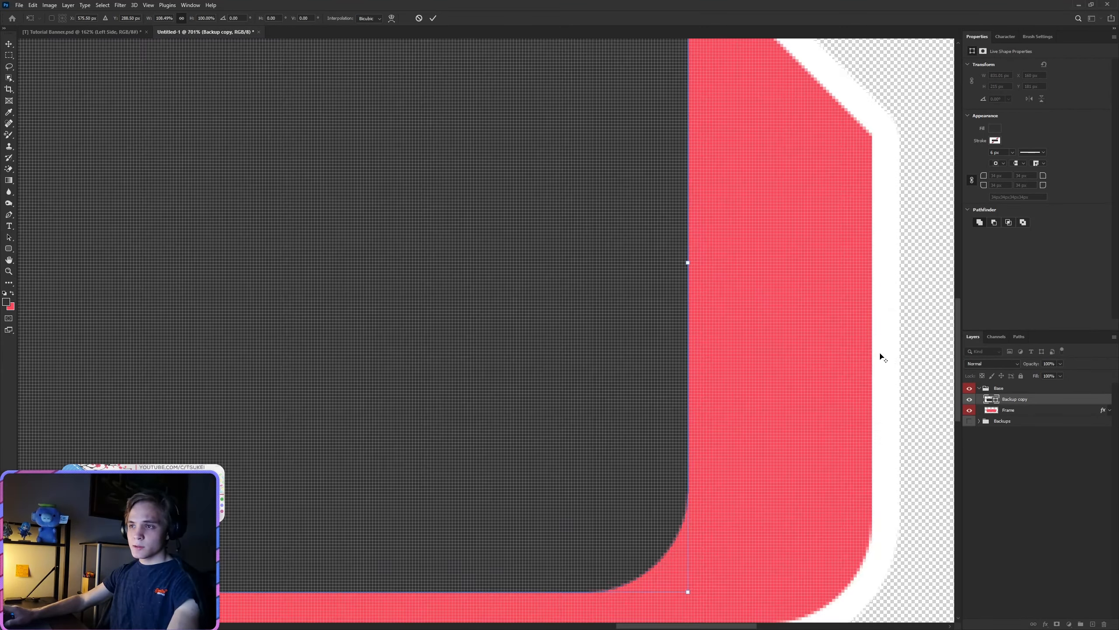
{"action": "scroll", "coordinate": [785, 457], "scroll_direction": "down", "scroll_amount": 4}
{"action": "scroll", "coordinate": [927, 482], "scroll_direction": "up", "scroll_amount": 5}
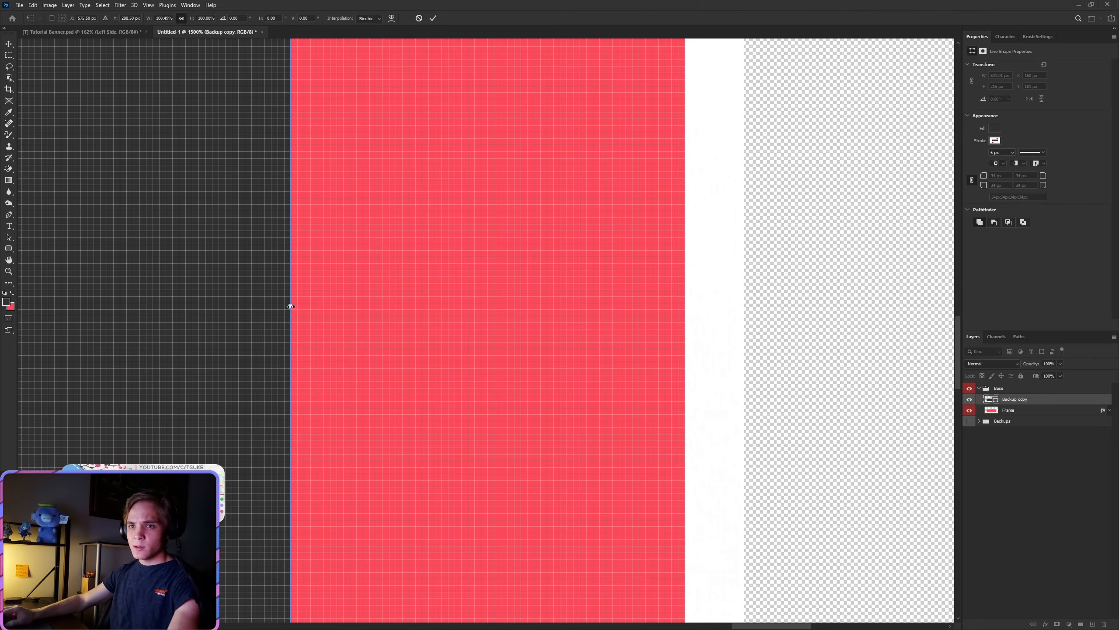
{"action": "left_click_drag", "start_coordinate": [291, 306], "coordinate": [650, 305]}
{"action": "scroll", "coordinate": [652, 303], "scroll_direction": "up", "scroll_amount": 3}
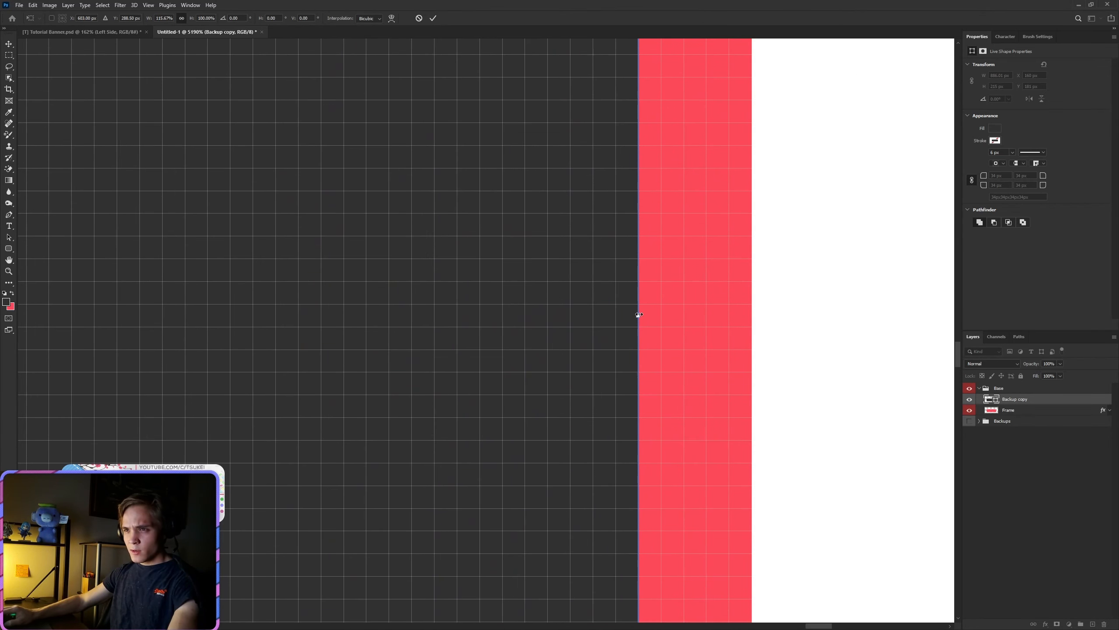
{"action": "left_click_drag", "start_coordinate": [630, 317], "coordinate": [524, 315]}
{"action": "left_click", "coordinate": [433, 19]}
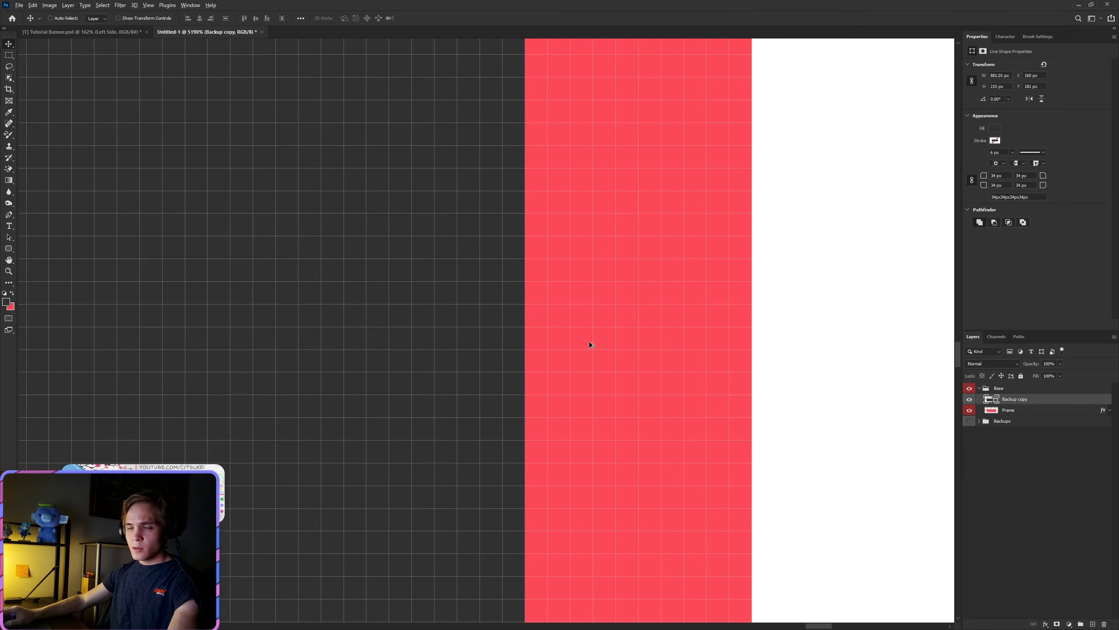
Step: Assign the red color label to the Backup copy layer
{"action": "scroll", "coordinate": [472, 408], "scroll_direction": "down", "scroll_amount": 10}
{"action": "scroll", "coordinate": [267, 376], "scroll_direction": "up", "scroll_amount": 1}
{"action": "scroll", "coordinate": [440, 377], "scroll_direction": "up", "scroll_amount": 3}
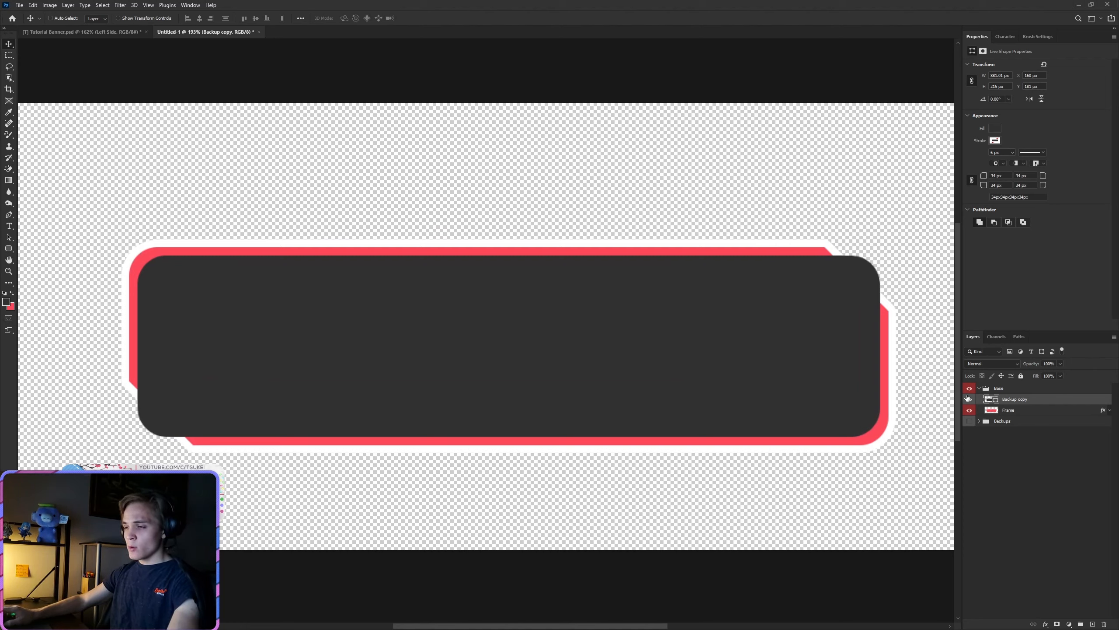
{"action": "right_click", "coordinate": [968, 398]}
{"action": "left_click", "coordinate": [986, 427]}
Step: Rasterize the Backup copy layer and rename it as Center
{"action": "right_click", "coordinate": [1019, 400]}
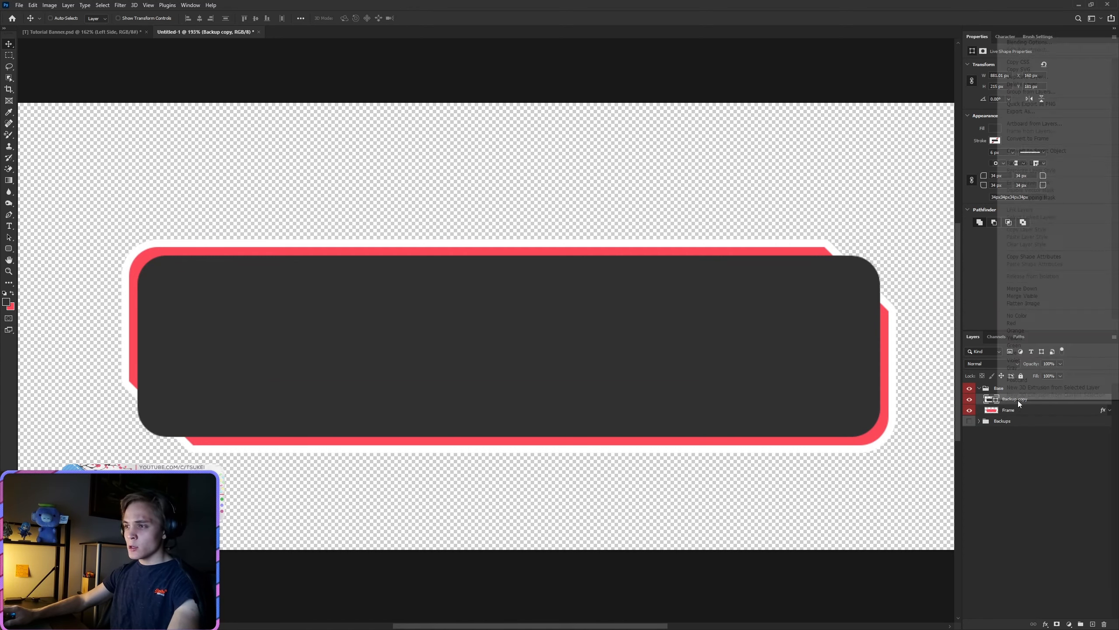
{"action": "left_click", "coordinate": [1026, 163]}
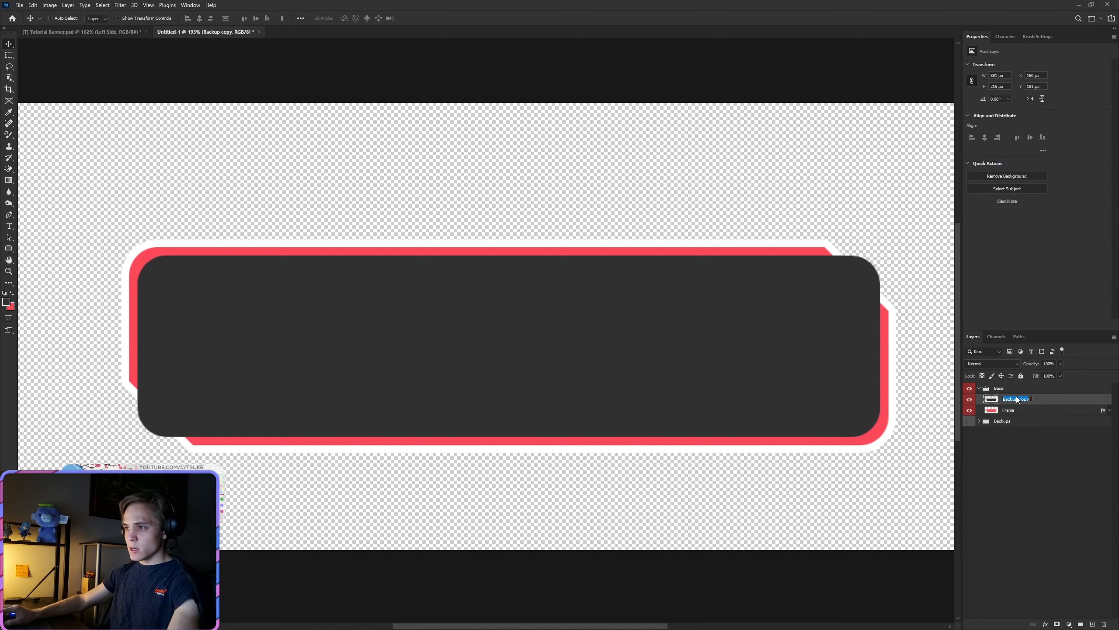
{"action": "type", "text": "Center"}
{"action": "key", "text": "Return"}
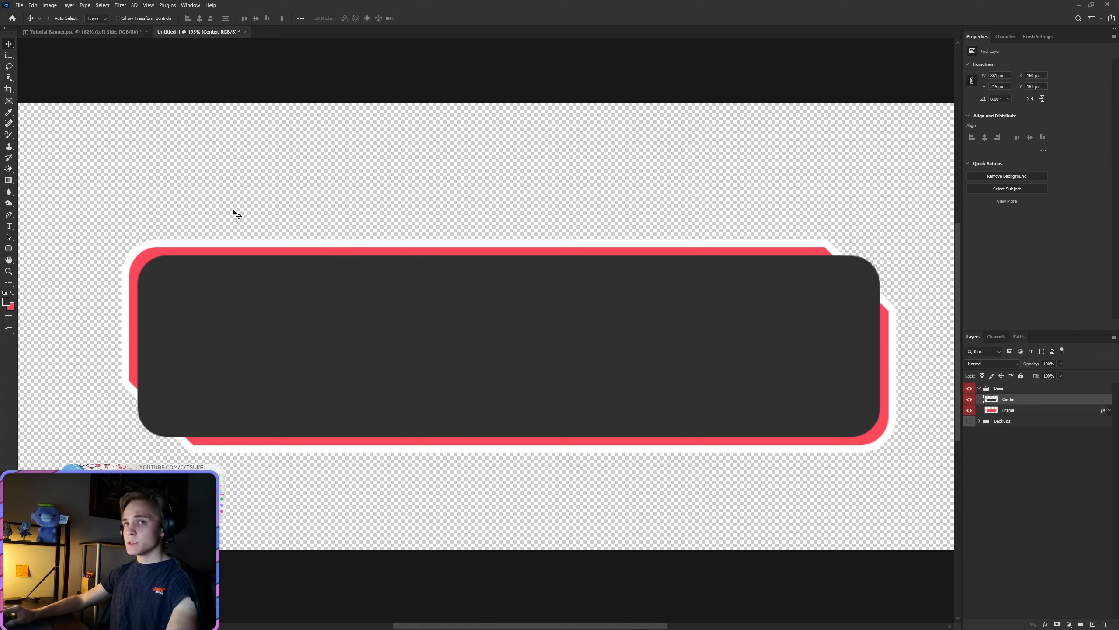
Step: Try placing a diagonal Pen path edge about 66 px wide and 66 px high across the dark center's lower-left corner
{"action": "left_click", "coordinate": [9, 217]}
{"action": "scroll", "coordinate": [185, 362], "scroll_direction": "up", "scroll_amount": 6}
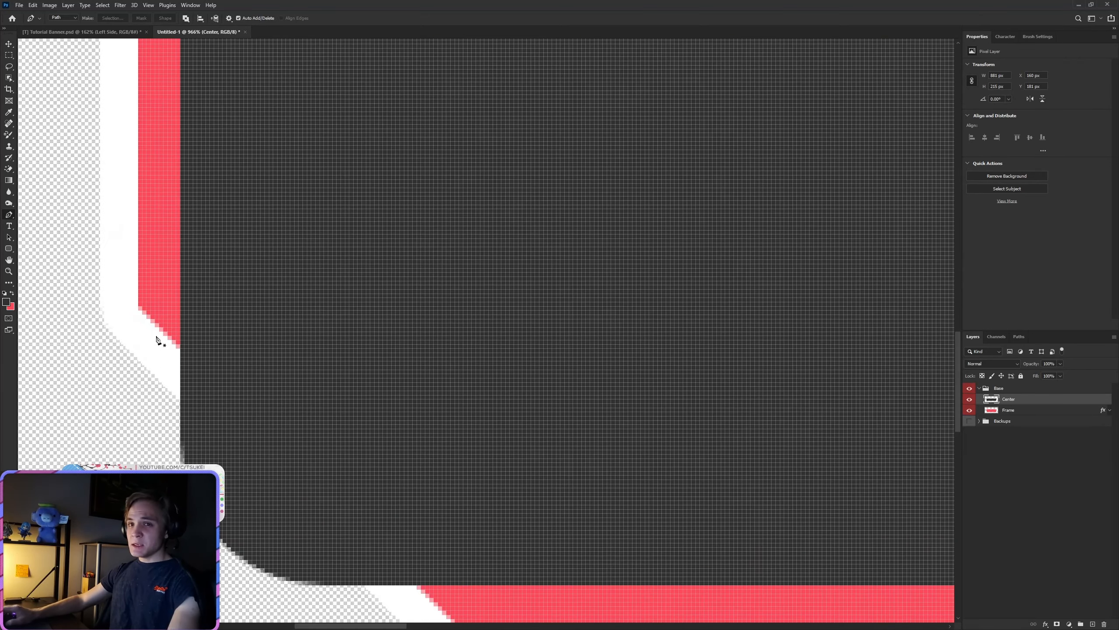
{"action": "scroll", "coordinate": [159, 339], "scroll_direction": "up", "scroll_amount": 2}
{"action": "scroll", "coordinate": [198, 291], "scroll_direction": "up", "scroll_amount": 3}
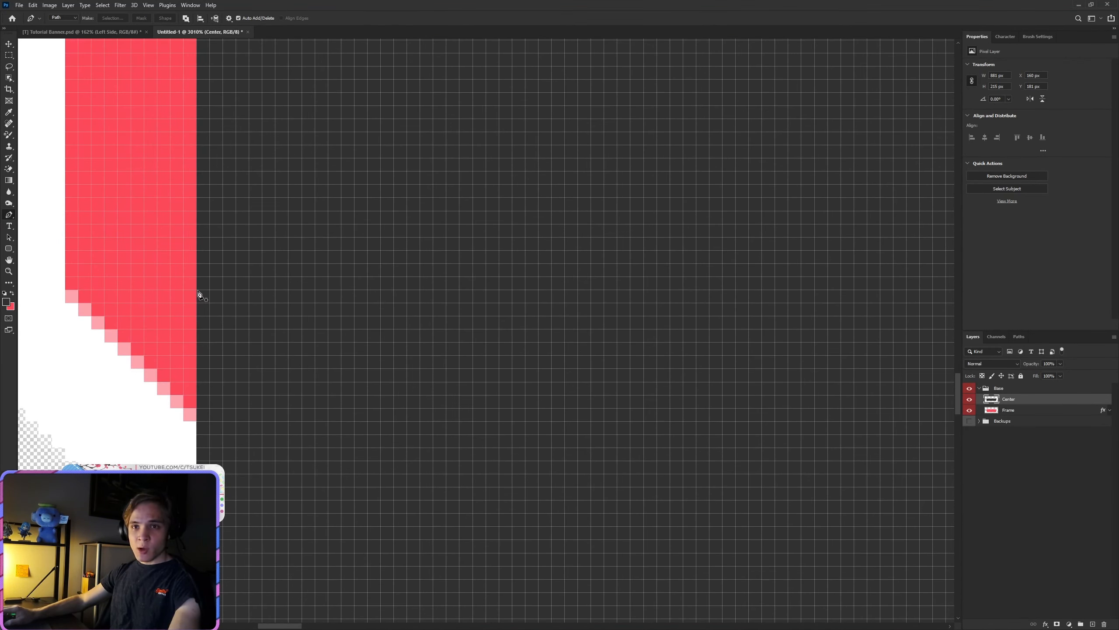
{"action": "scroll", "coordinate": [256, 387], "scroll_direction": "down", "scroll_amount": 8}
{"action": "scroll", "coordinate": [317, 485], "scroll_direction": "up", "scroll_amount": 5}
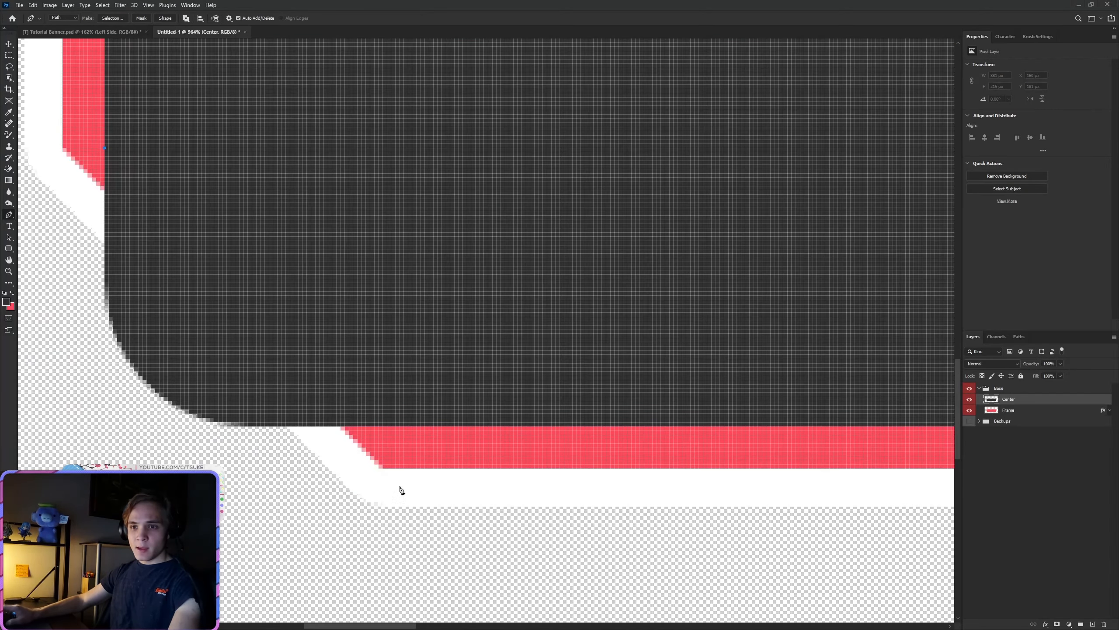
{"action": "scroll", "coordinate": [388, 487], "scroll_direction": "up", "scroll_amount": 4}
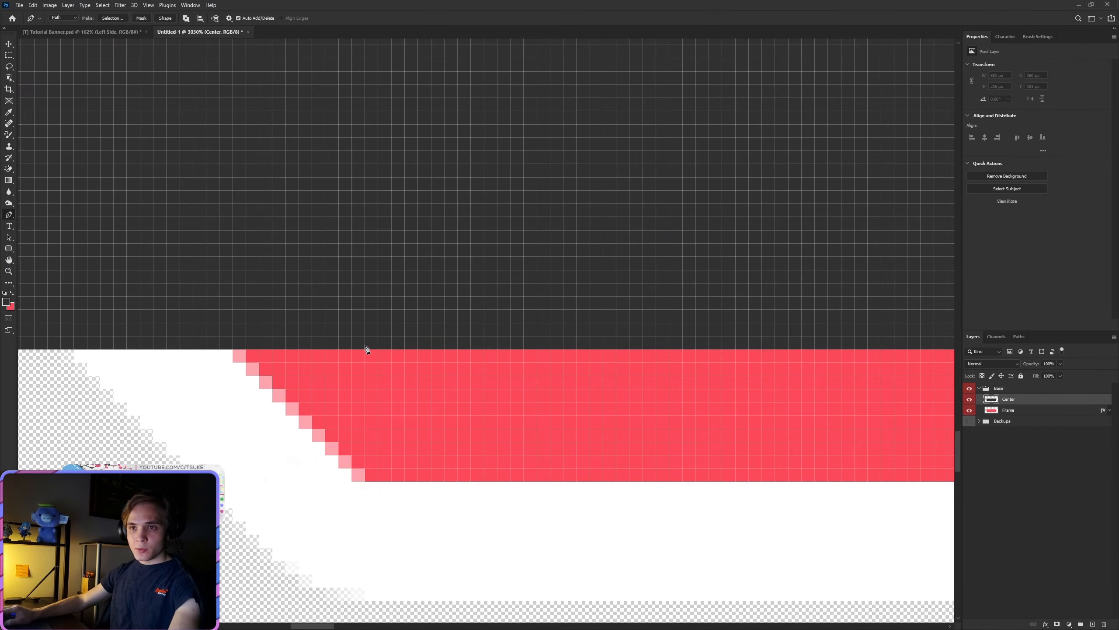
{"action": "left_click", "coordinate": [367, 353]}
{"action": "scroll", "coordinate": [367, 353], "scroll_direction": "down", "scroll_amount": 8}
{"action": "scroll", "coordinate": [225, 430], "scroll_direction": "up", "scroll_amount": 5}
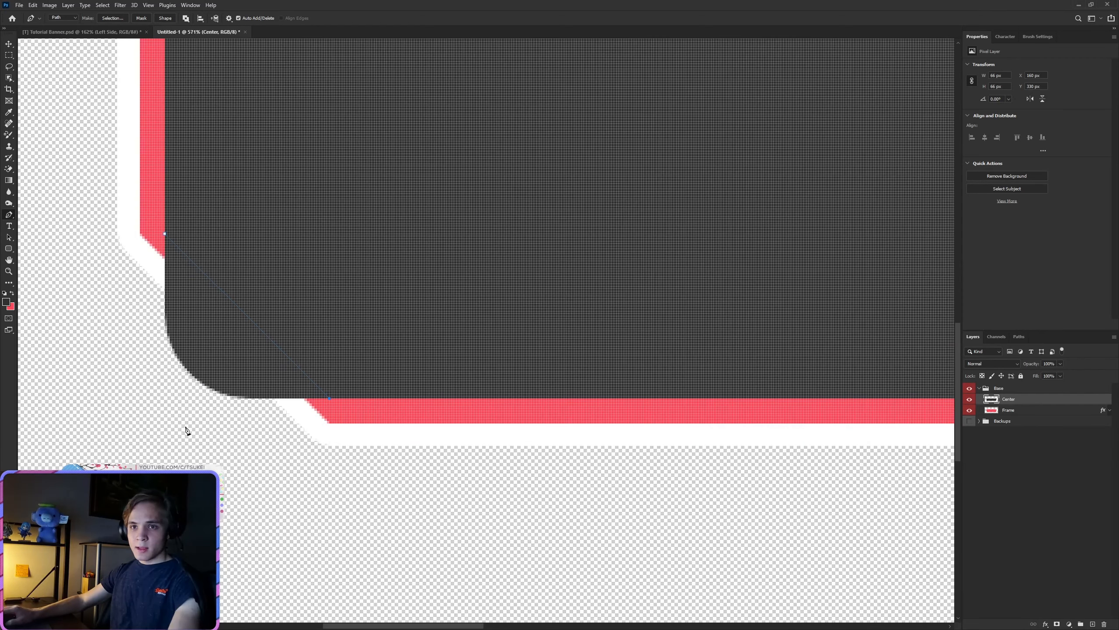
Step: Close the Pen path around the outside of the dark center's lower-left corner
{"action": "left_click", "coordinate": [329, 436]}
{"action": "left_click", "coordinate": [167, 436]}
{"action": "left_click", "coordinate": [152, 214], "text": "shift"}
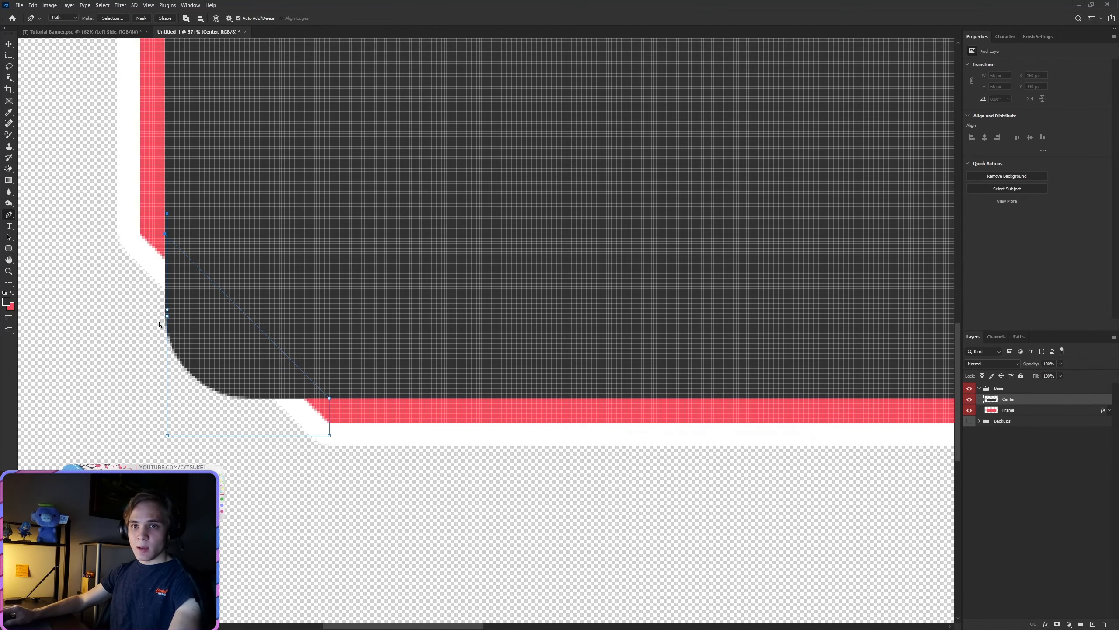
{"action": "key", "text": "ctrl+z"}
{"action": "left_click", "coordinate": [127, 403]}
{"action": "left_click", "coordinate": [132, 310]}
{"action": "left_click", "coordinate": [150, 256]}
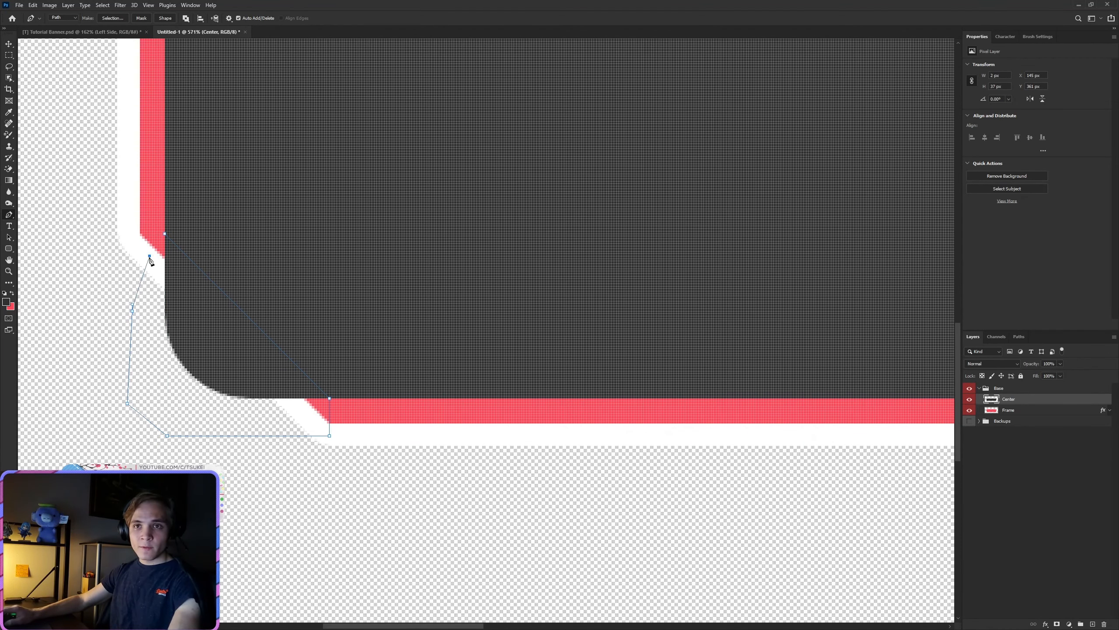
{"action": "left_click", "coordinate": [166, 233]}
Step: Convert the closed corner path into a new selection and delete the dark area inside it
{"action": "right_click", "coordinate": [190, 291]}
{"action": "left_click", "coordinate": [233, 327]}
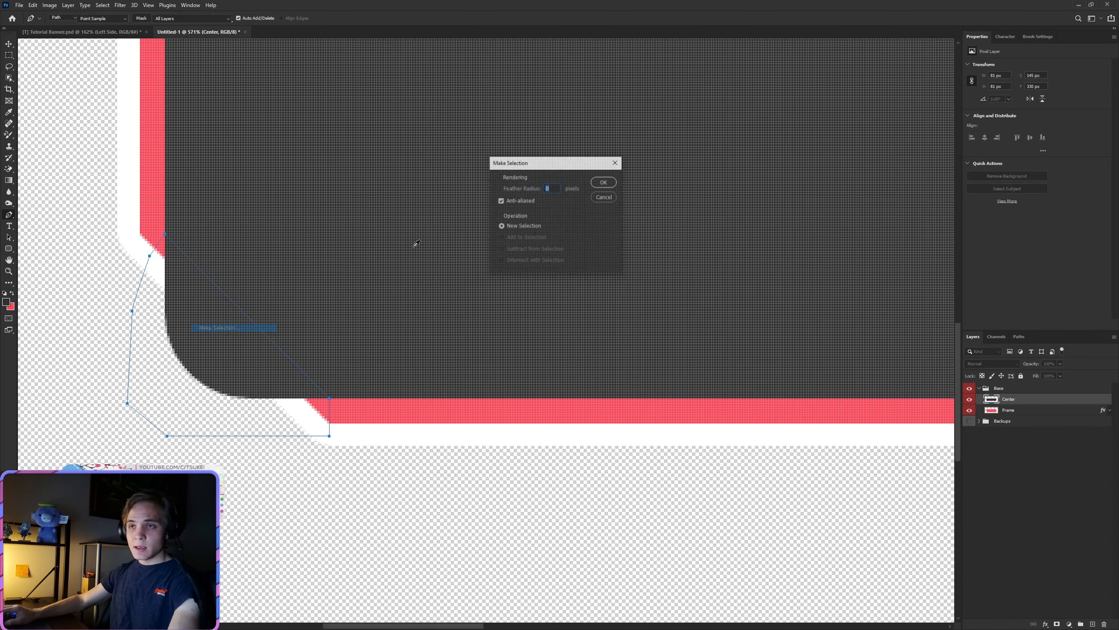
{"action": "left_click", "coordinate": [597, 181]}
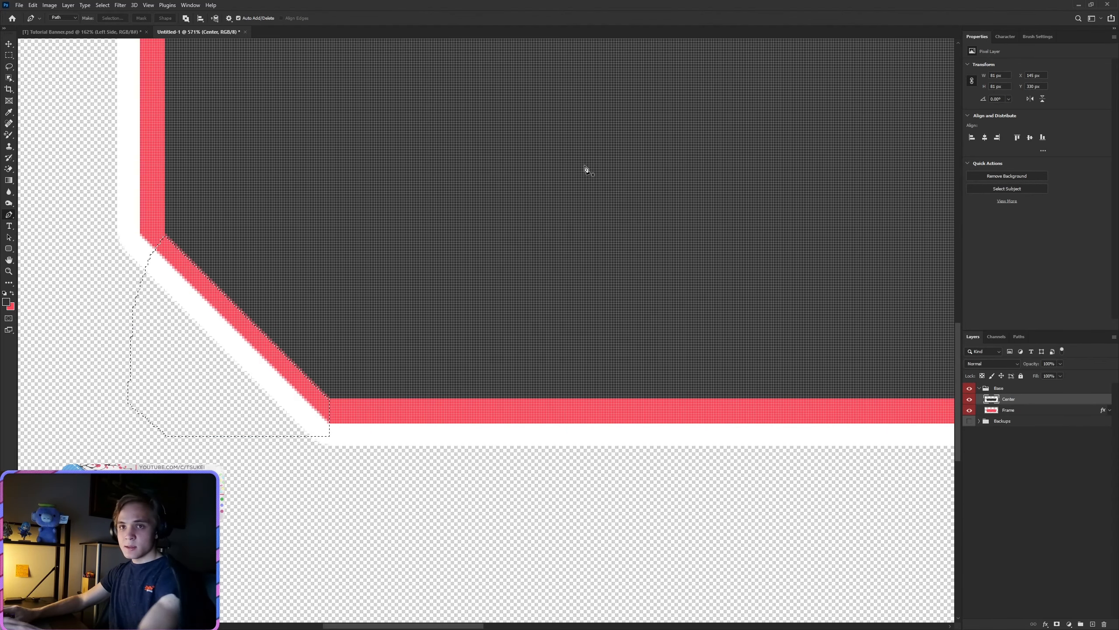
{"action": "scroll", "coordinate": [362, 277], "scroll_direction": "down", "scroll_amount": 5}
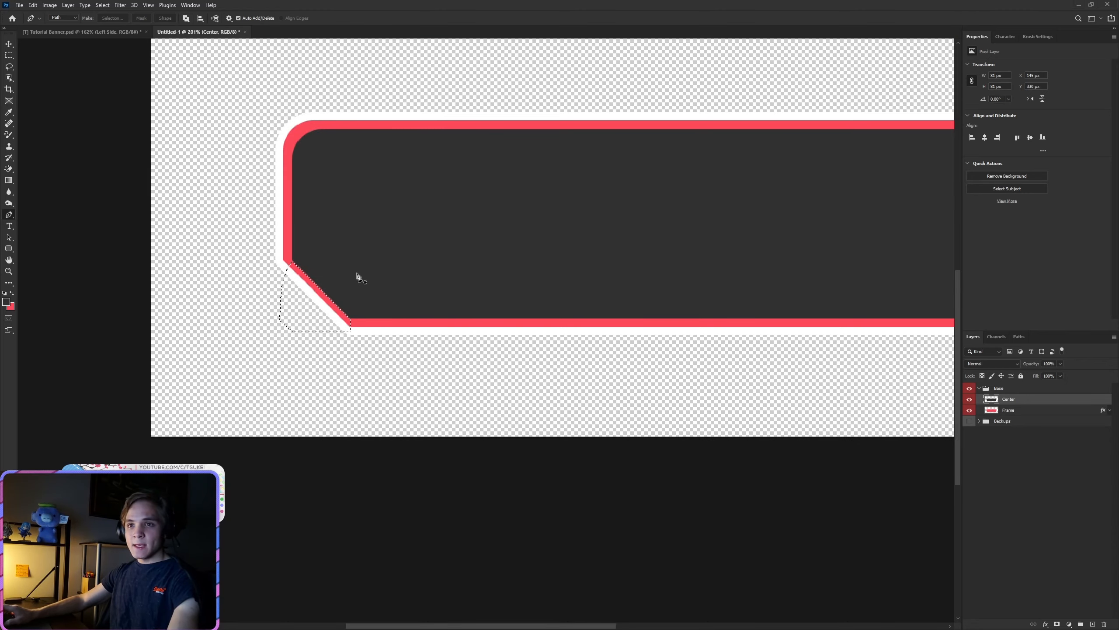
{"action": "scroll", "coordinate": [358, 276], "scroll_direction": "up", "scroll_amount": 5}
Step: Undo the lower-left corner cut together with its selection and path
{"action": "key", "text": "ctrl+z"}
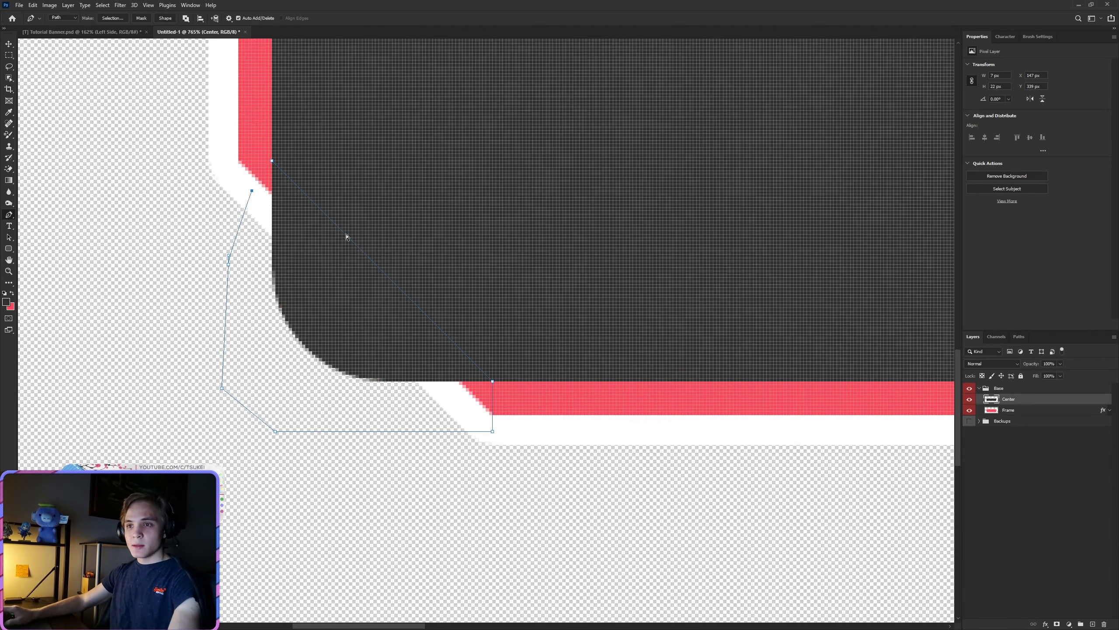
{"action": "key", "text": "ctrl+z"}
{"action": "key", "text": "ctrl+z"}
{"action": "key", "text": "ctrl+z"}
{"action": "key", "text": "ctrl+z"}
{"action": "key", "text": "ctrl+z"}
{"action": "key", "text": "ctrl+z"}
{"action": "key", "text": "ctrl+z"}
{"action": "key", "text": "ctrl+z"}
Step: Place a diagonal Pen path edge about 71 px wide and 71 px high across the dark center's lower-left corner
{"action": "scroll", "coordinate": [320, 172], "scroll_direction": "up", "scroll_amount": 2}
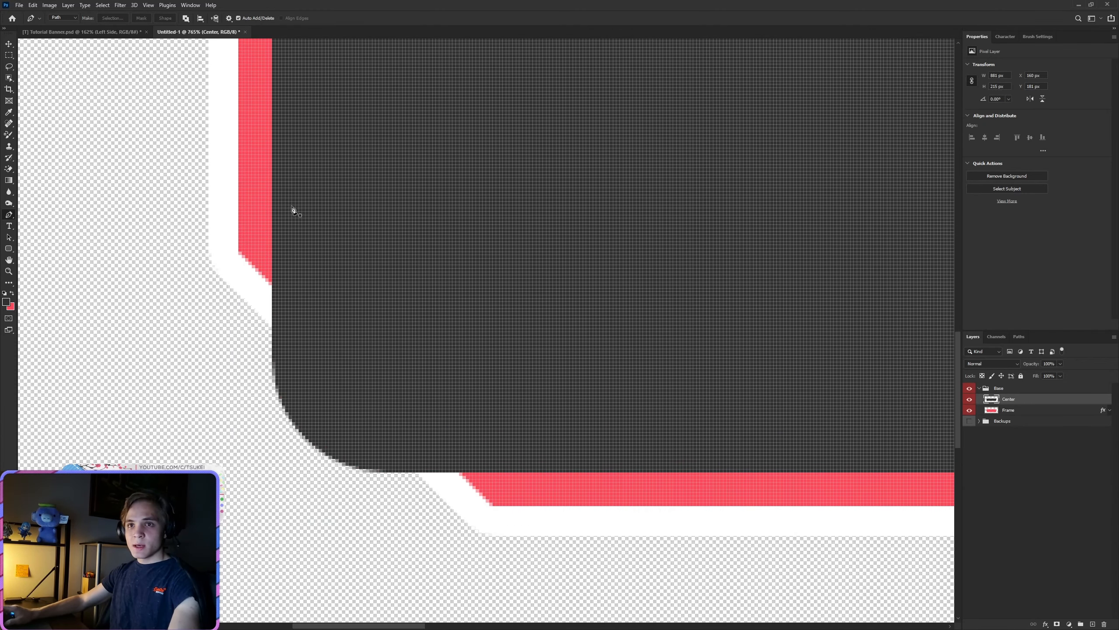
{"action": "scroll", "coordinate": [292, 209], "scroll_direction": "up", "scroll_amount": 4}
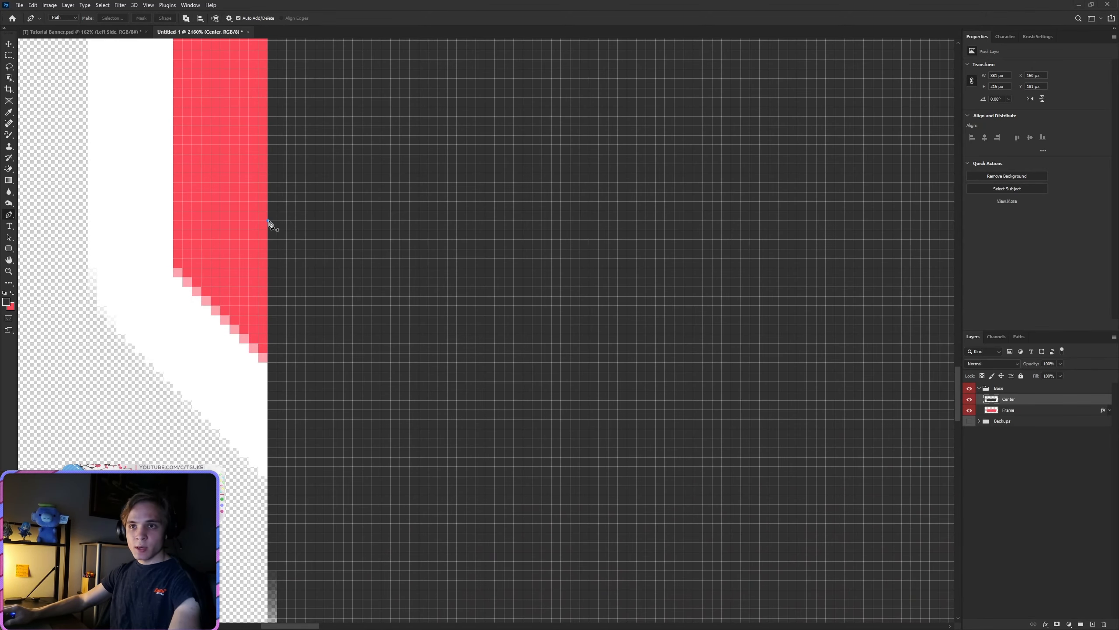
{"action": "left_click", "coordinate": [267, 220]}
{"action": "scroll", "coordinate": [190, 229], "scroll_direction": "up", "scroll_amount": 2}
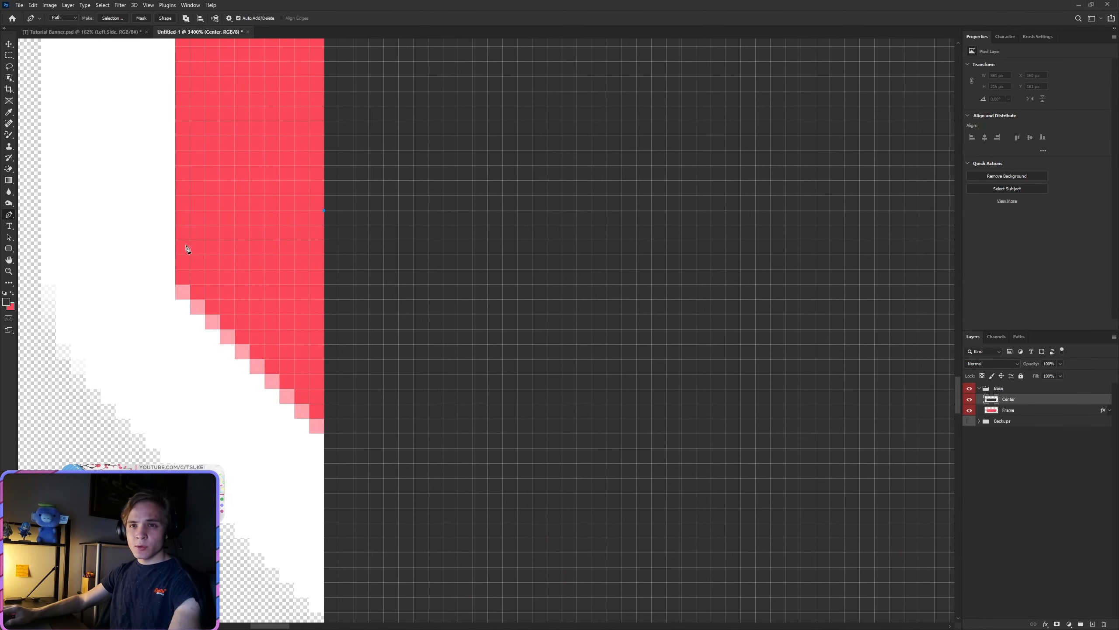
{"action": "scroll", "coordinate": [229, 313], "scroll_direction": "down", "scroll_amount": 10}
{"action": "scroll", "coordinate": [437, 418], "scroll_direction": "down", "scroll_amount": 6}
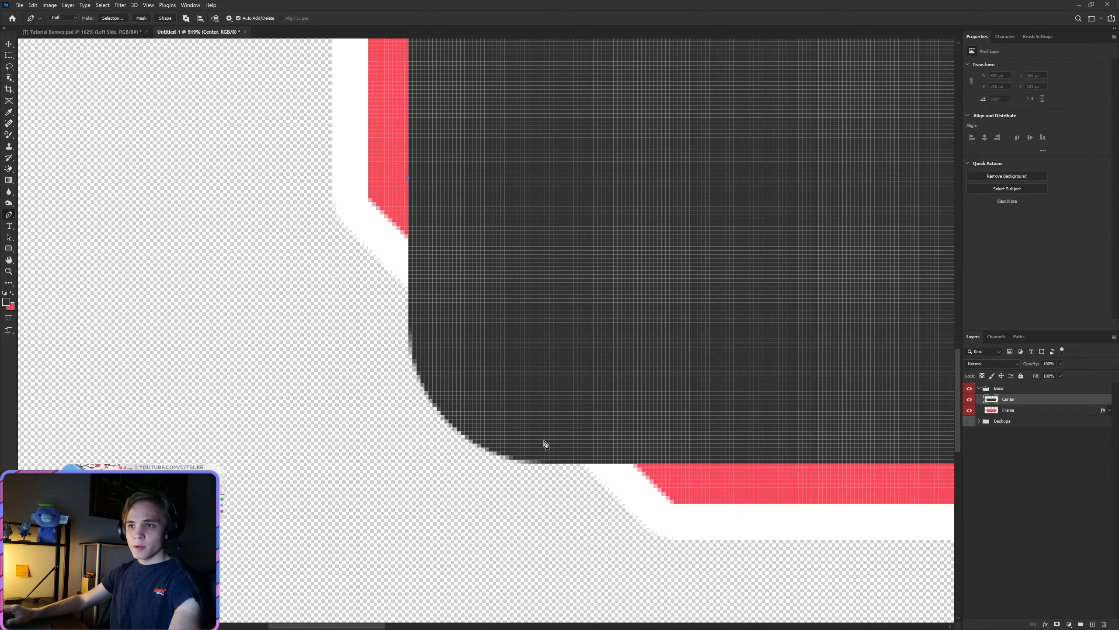
{"action": "scroll", "coordinate": [617, 480], "scroll_direction": "up", "scroll_amount": 4}
{"action": "scroll", "coordinate": [482, 459], "scroll_direction": "up", "scroll_amount": 2}
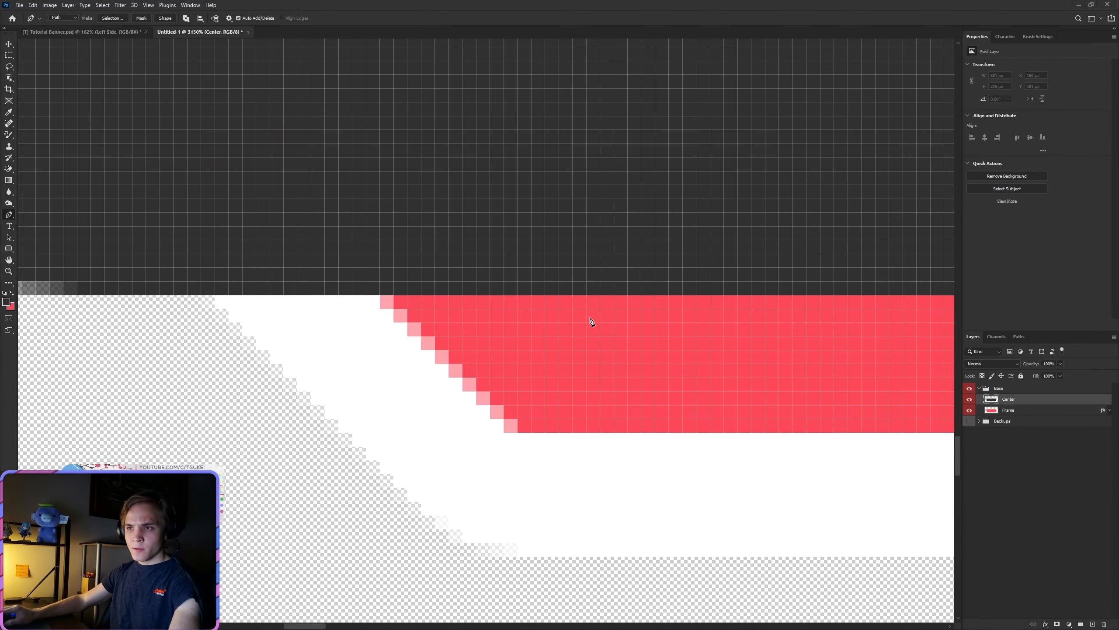
{"action": "left_click", "coordinate": [592, 295]}
{"action": "scroll", "coordinate": [624, 362], "scroll_direction": "down", "scroll_amount": 7}
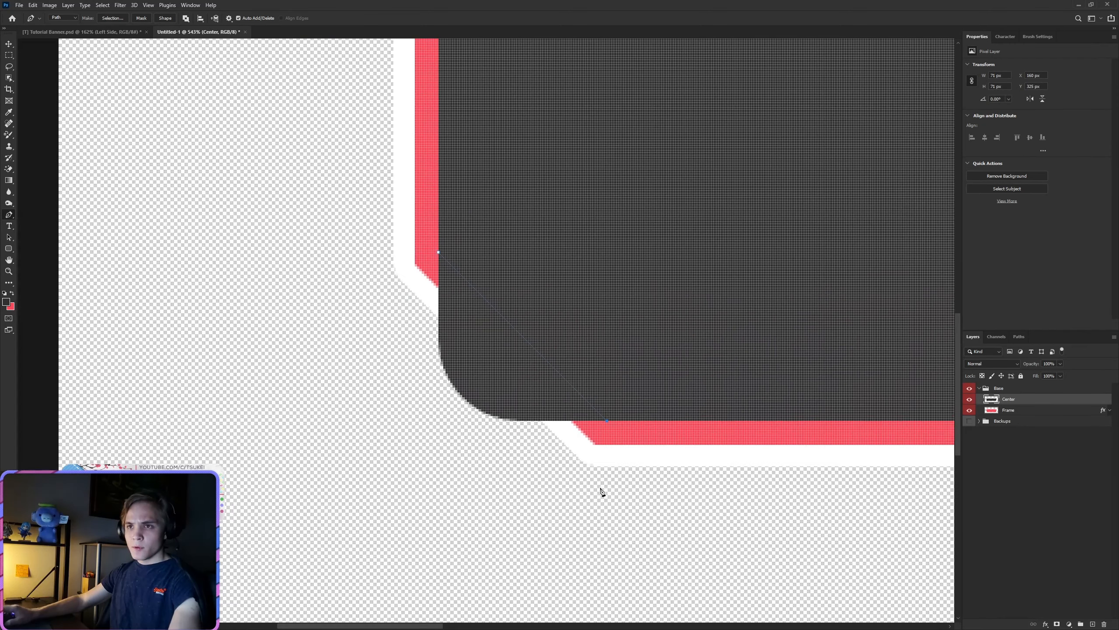
Step: Add points outside the lower-left corner and close the path at its starting point
{"action": "left_click", "coordinate": [607, 513]}
{"action": "left_click", "coordinate": [409, 513]}
{"action": "left_click", "coordinate": [409, 309]}
{"action": "left_click", "coordinate": [410, 225]}
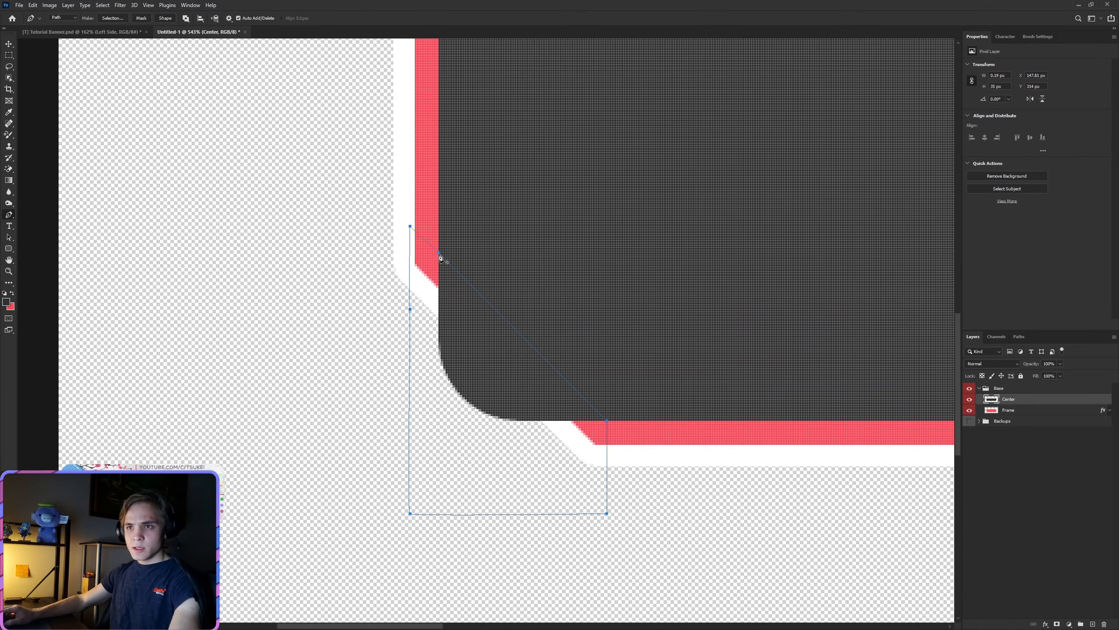
{"action": "left_click", "coordinate": [439, 255]}
Step: Turn the lower-left corner path into a new selection, delete the dark pixels inside it, and deselect
{"action": "right_click", "coordinate": [432, 284]}
{"action": "left_click", "coordinate": [470, 320]}
{"action": "left_click", "coordinate": [601, 182]}
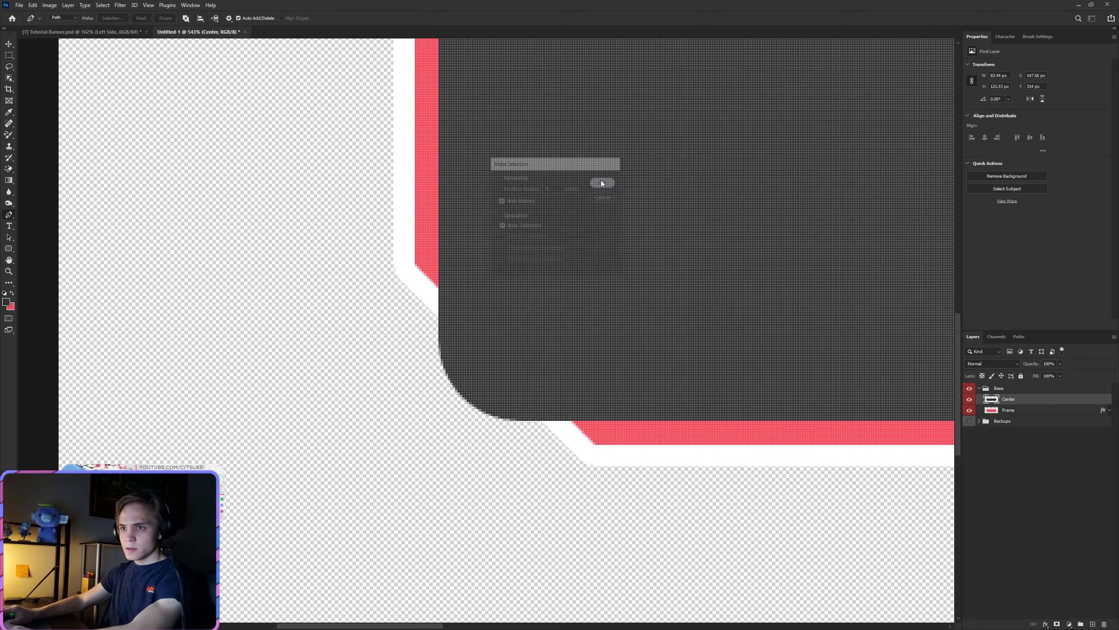
{"action": "scroll", "coordinate": [487, 317], "scroll_direction": "down", "scroll_amount": 3}
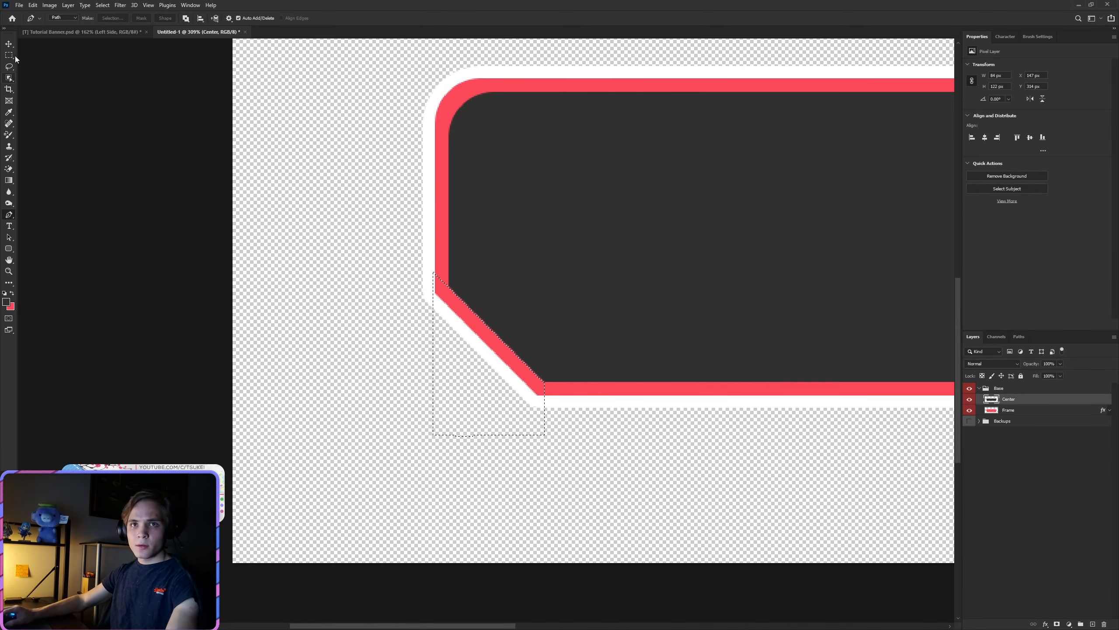
{"action": "left_click", "coordinate": [9, 55]}
{"action": "right_click", "coordinate": [416, 171]}
{"action": "left_click", "coordinate": [429, 175]}
{"action": "scroll", "coordinate": [511, 365], "scroll_direction": "down", "scroll_amount": 5}
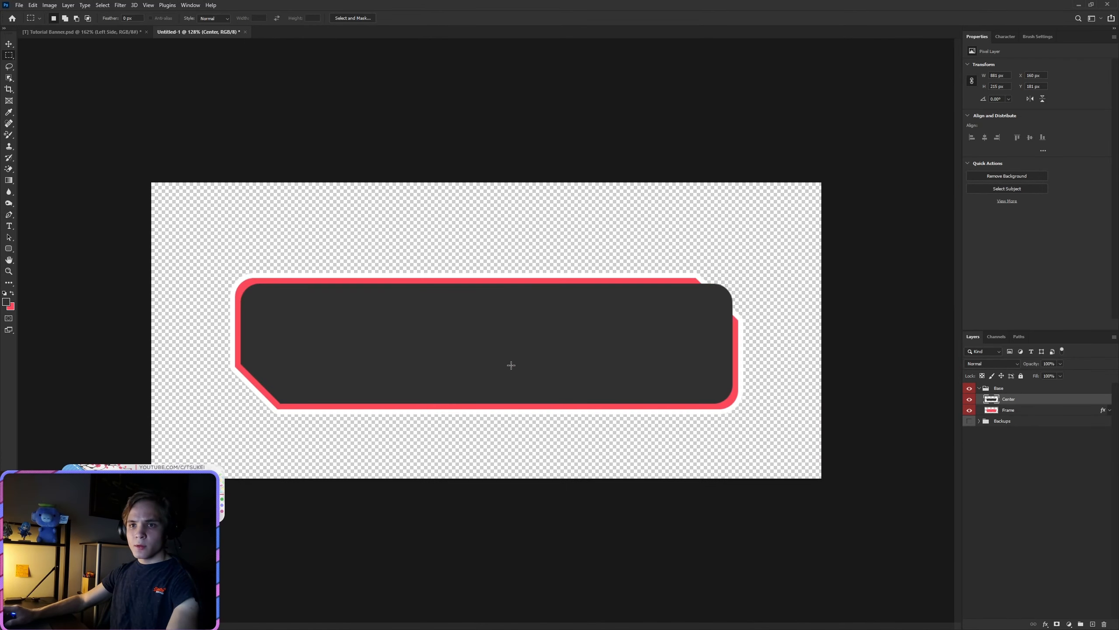
Step: Draw a 45-degree Pen path edge across the upper-right corner, from the dark center's side edge into the red top border
{"action": "left_click", "coordinate": [8, 215]}
{"action": "scroll", "coordinate": [929, 386], "scroll_direction": "up", "scroll_amount": 7}
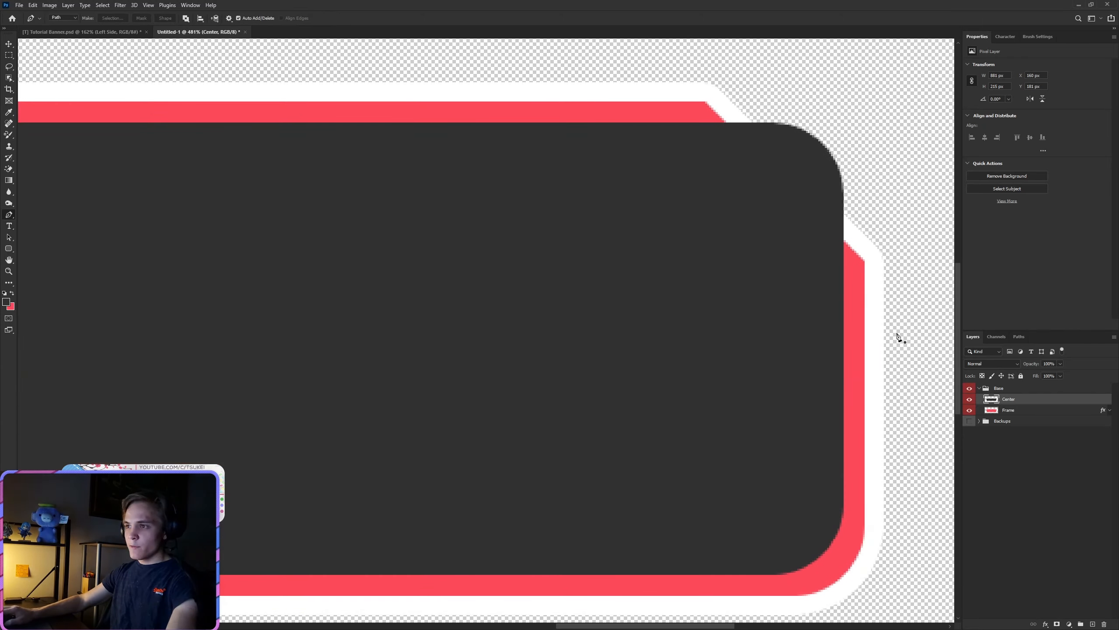
{"action": "scroll", "coordinate": [842, 261], "scroll_direction": "up", "scroll_amount": 9}
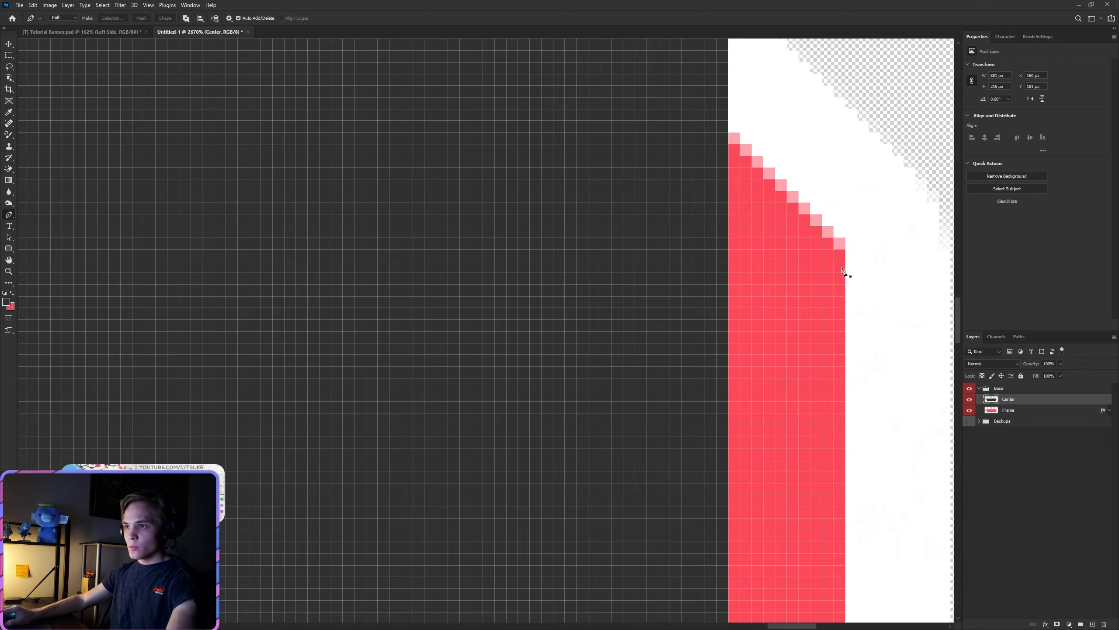
{"action": "left_click", "coordinate": [728, 312]}
{"action": "scroll", "coordinate": [728, 312], "scroll_direction": "down", "scroll_amount": 7}
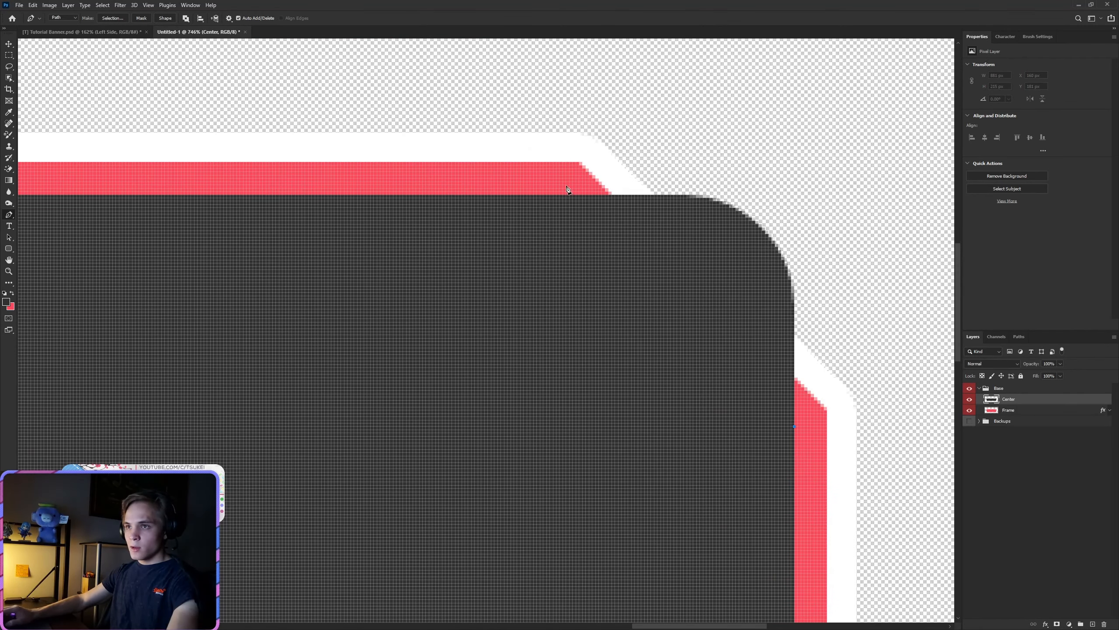
{"action": "left_click", "coordinate": [569, 200]}
{"action": "key", "text": "ctrl+z"}
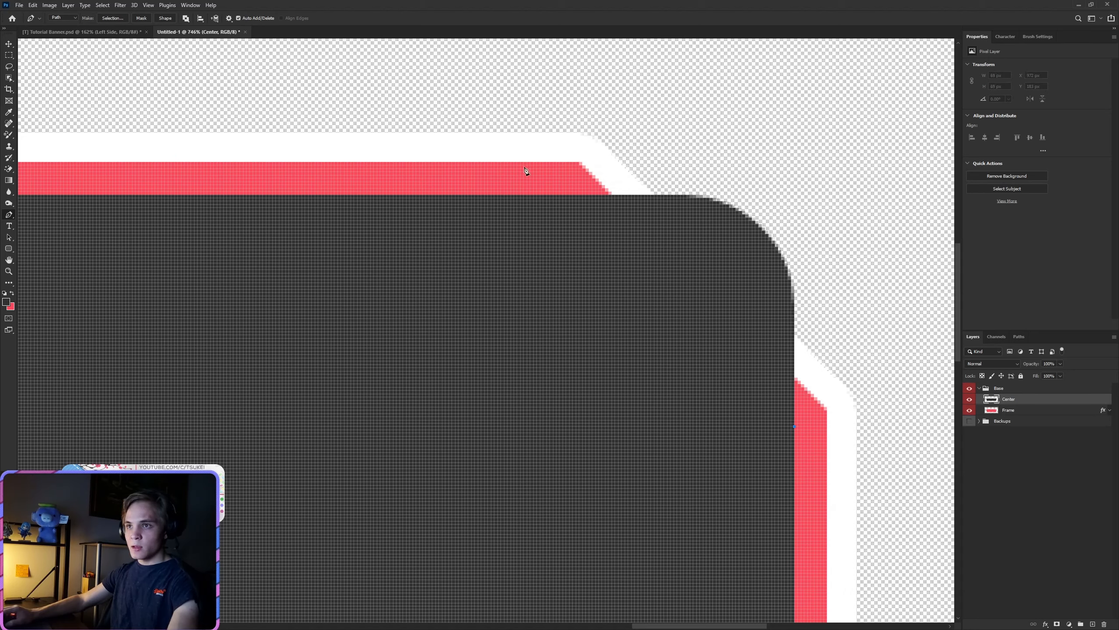
{"action": "left_click", "coordinate": [532, 167], "text": "shift"}
Step: Extend the path around the outside of the upper-right corner and close it at its starting point
{"action": "left_click", "coordinate": [716, 127], "text": "shift"}
{"action": "left_click", "coordinate": [876, 188]}
{"action": "left_click", "coordinate": [882, 403]}
{"action": "left_click", "coordinate": [866, 481]}
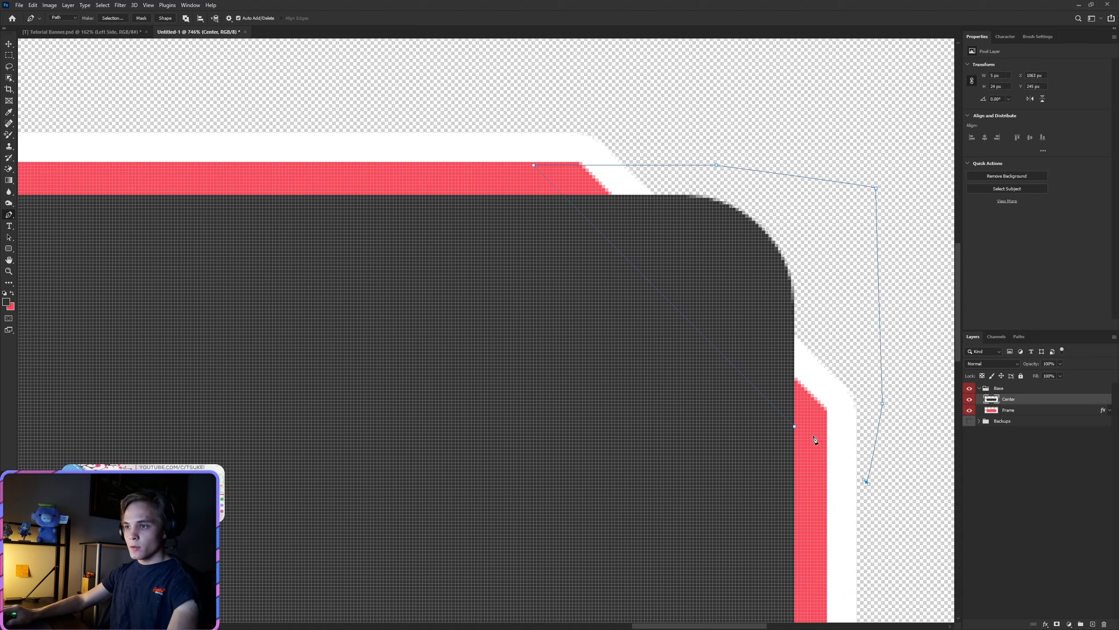
{"action": "left_click", "coordinate": [794, 427]}
Step: Turn the upper-right corner path into a new selection, delete the dark pixels inside it, and deselect
{"action": "right_click", "coordinate": [806, 326]}
{"action": "left_click", "coordinate": [824, 371]}
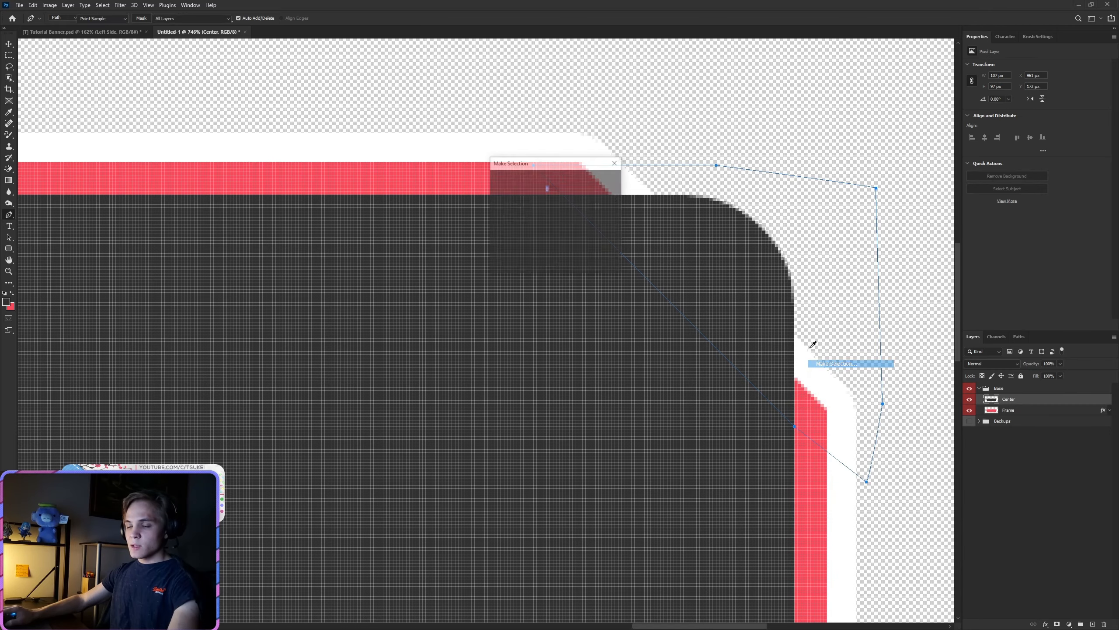
{"action": "left_click", "coordinate": [604, 182]}
{"action": "key", "text": "Delete"}
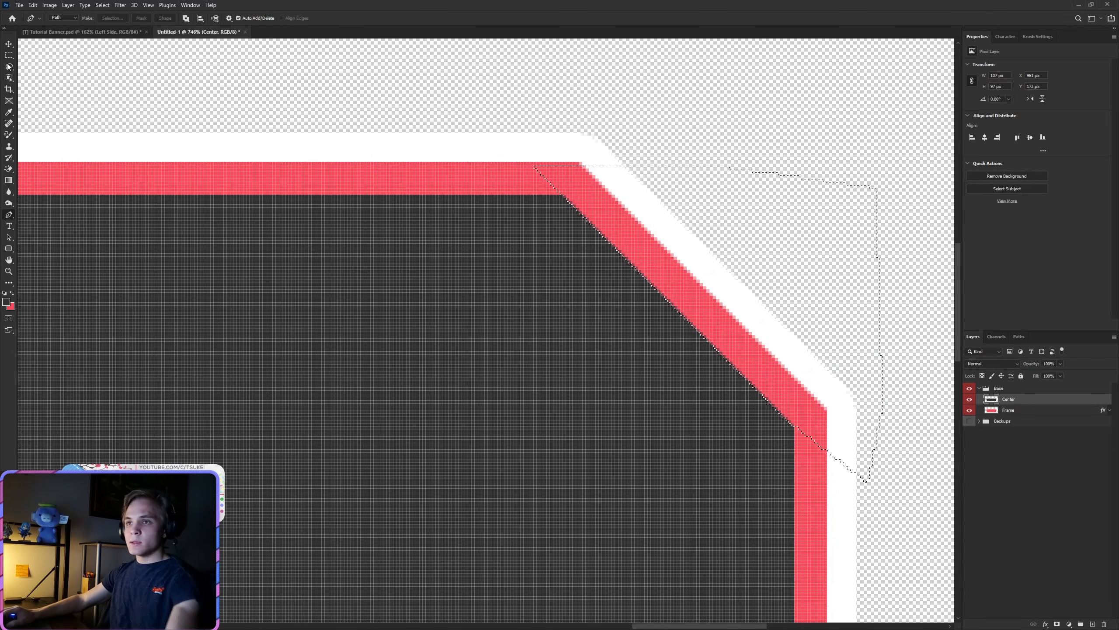
{"action": "left_click", "coordinate": [8, 56]}
{"action": "right_click", "coordinate": [238, 148]}
{"action": "left_click", "coordinate": [265, 156]}
{"action": "key", "text": "ctrl+0"}
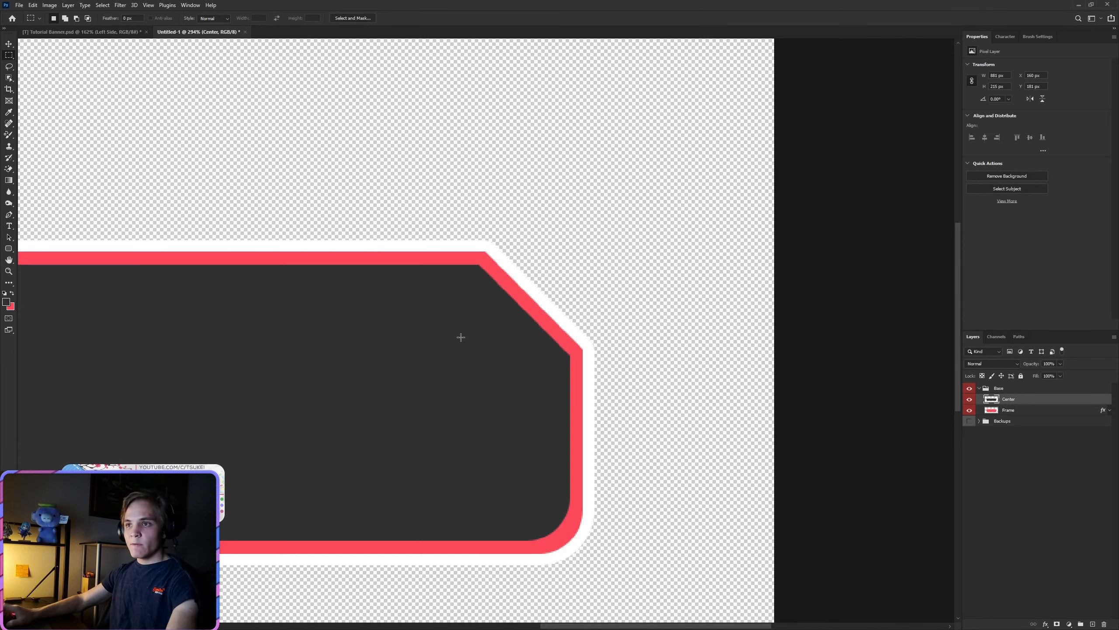
{"action": "key", "text": "ctrl+plus"}
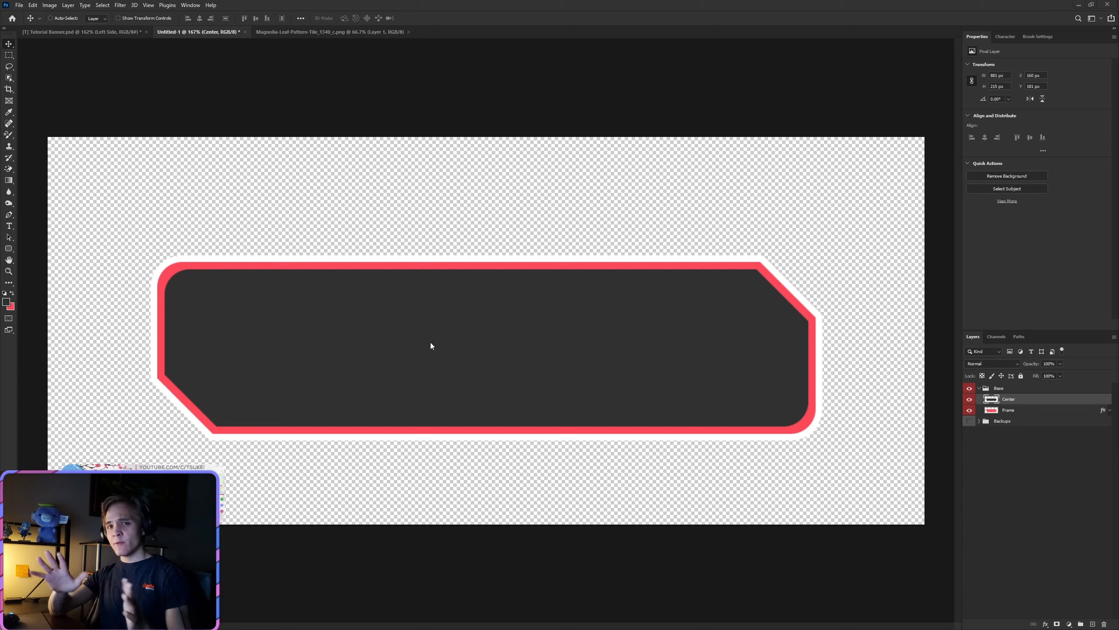
Step: Copy the leaf pattern from the Magnolia-Leaf-Pattern-Tile document into the banner document above the Center layer
{"action": "left_click", "coordinate": [9, 181]}
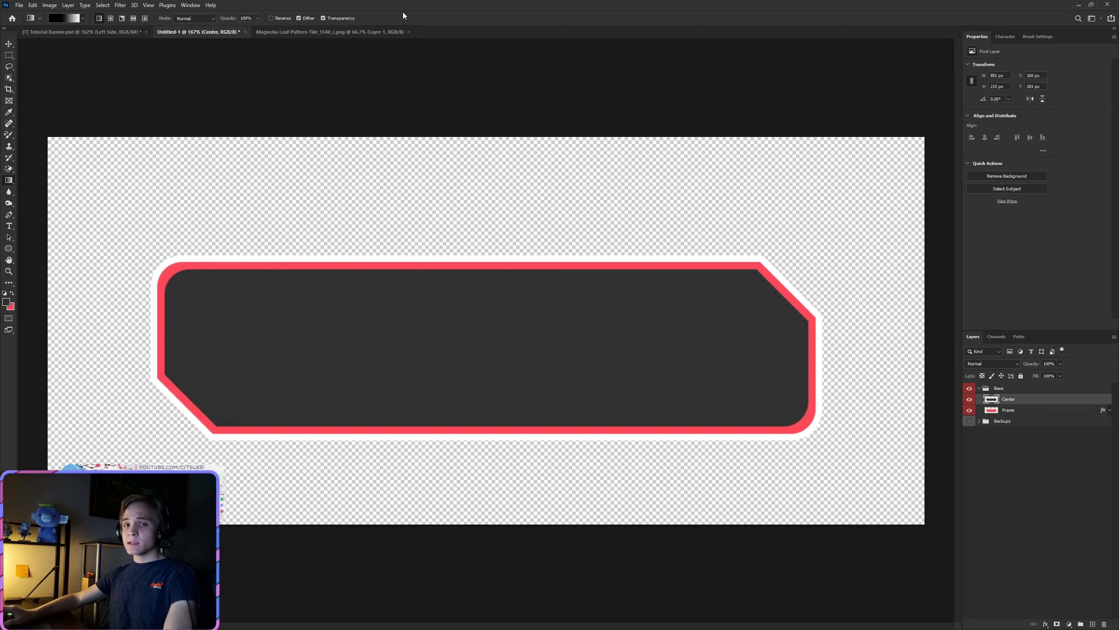
{"action": "left_click", "coordinate": [326, 32]}
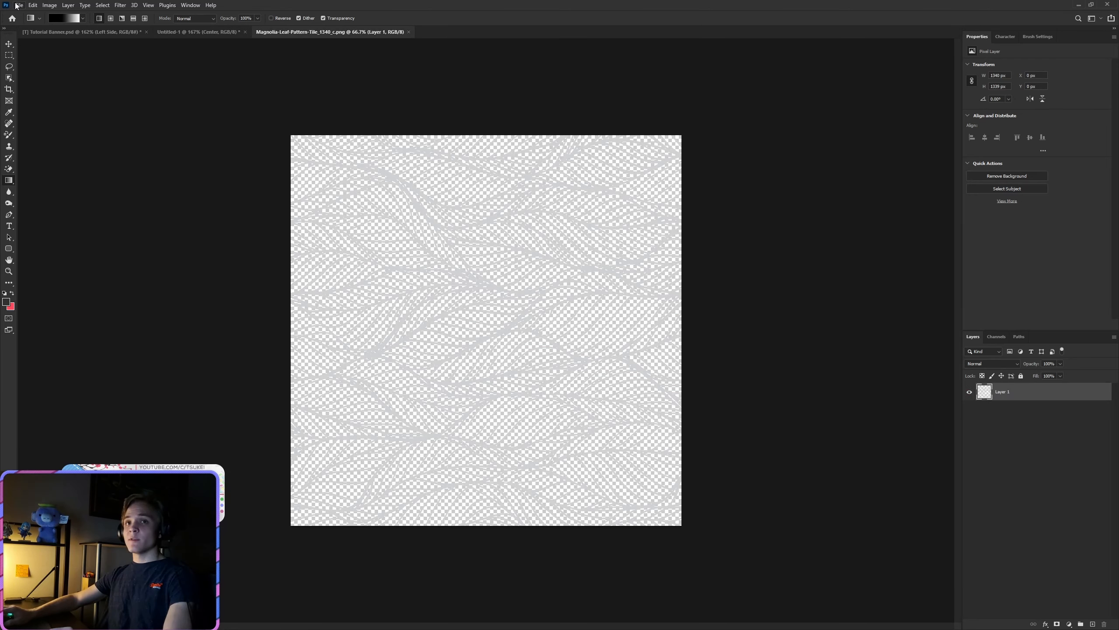
{"action": "left_click", "coordinate": [8, 44]}
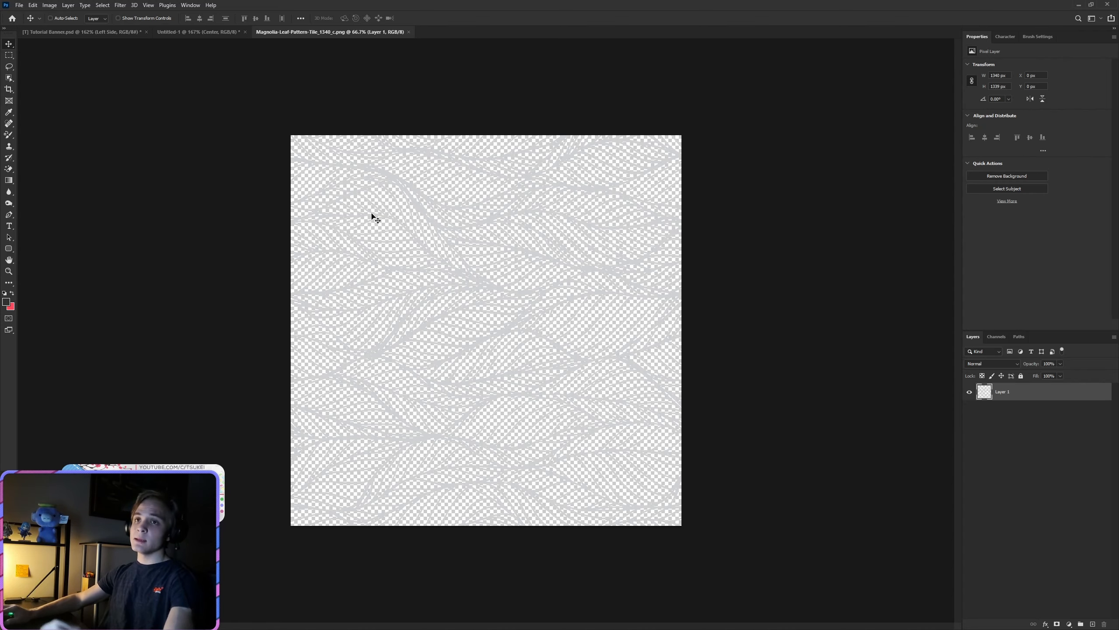
{"action": "left_click_drag", "start_coordinate": [373, 218], "coordinate": [445, 370]}
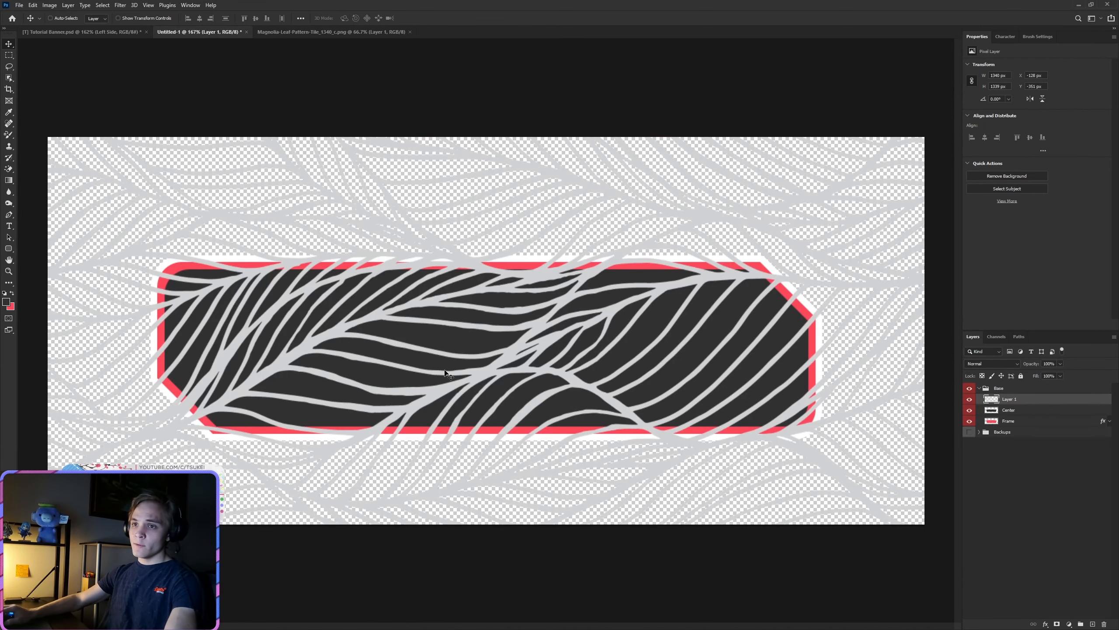
Step: Scale the leaf pattern layer down to about 314 px square and place it over the dark center's left end
{"action": "key", "text": "ctrl+t"}
{"action": "key", "text": "ctrl+minus"}
{"action": "key", "text": "ctrl+minus"}
{"action": "key", "text": "ctrl+minus"}
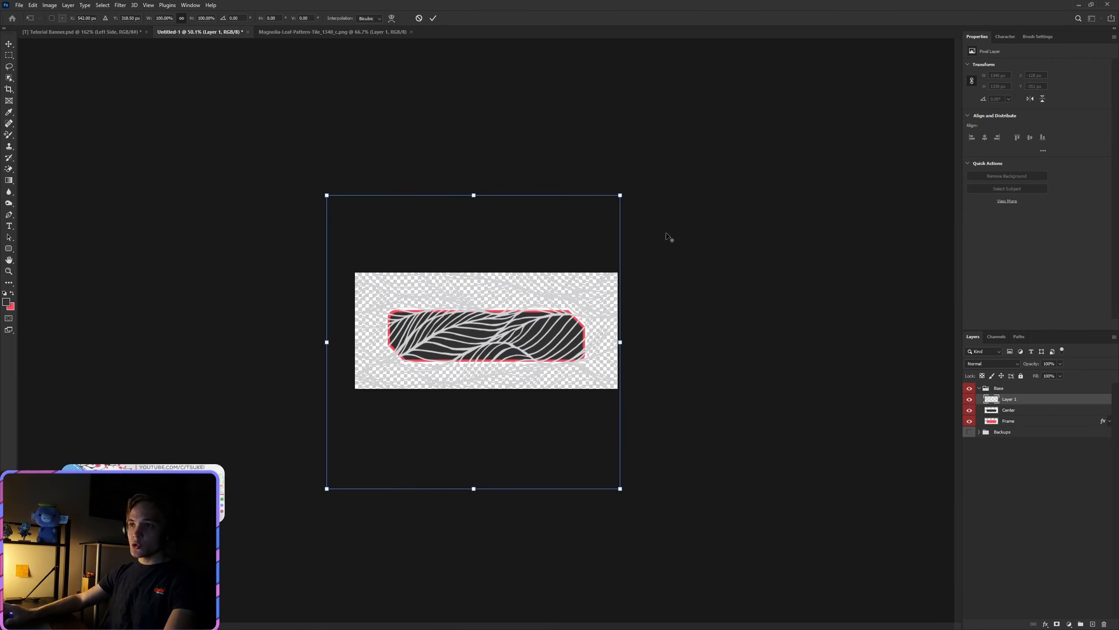
{"action": "left_click_drag", "start_coordinate": [621, 195], "coordinate": [436, 434]}
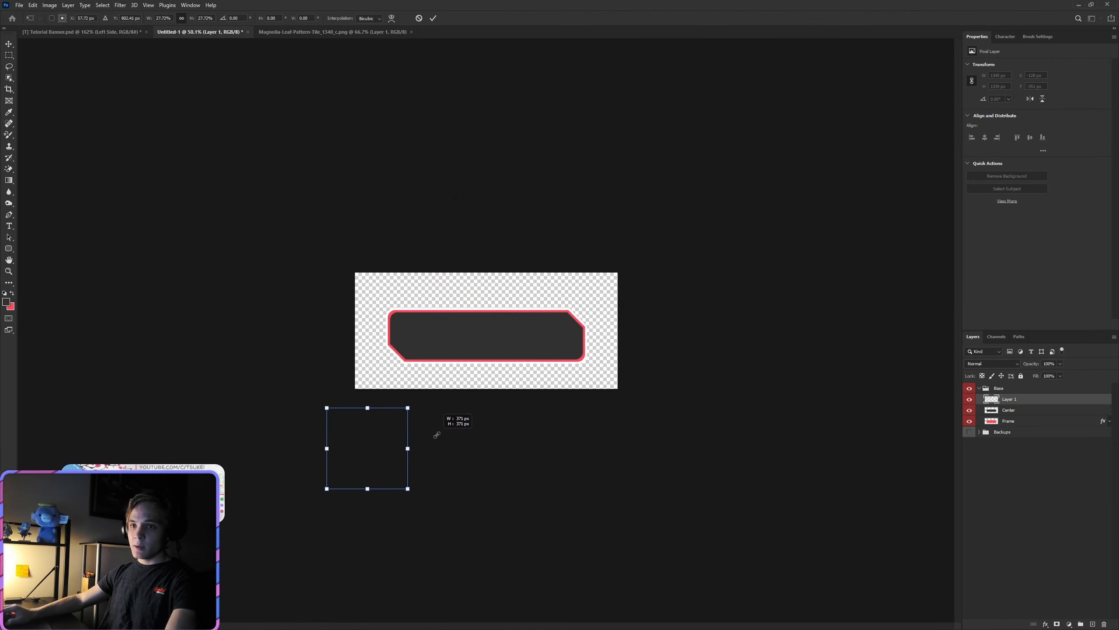
{"action": "left_click_drag", "start_coordinate": [368, 454], "coordinate": [422, 344]}
{"action": "scroll", "coordinate": [422, 344], "scroll_direction": "up", "scroll_amount": 5}
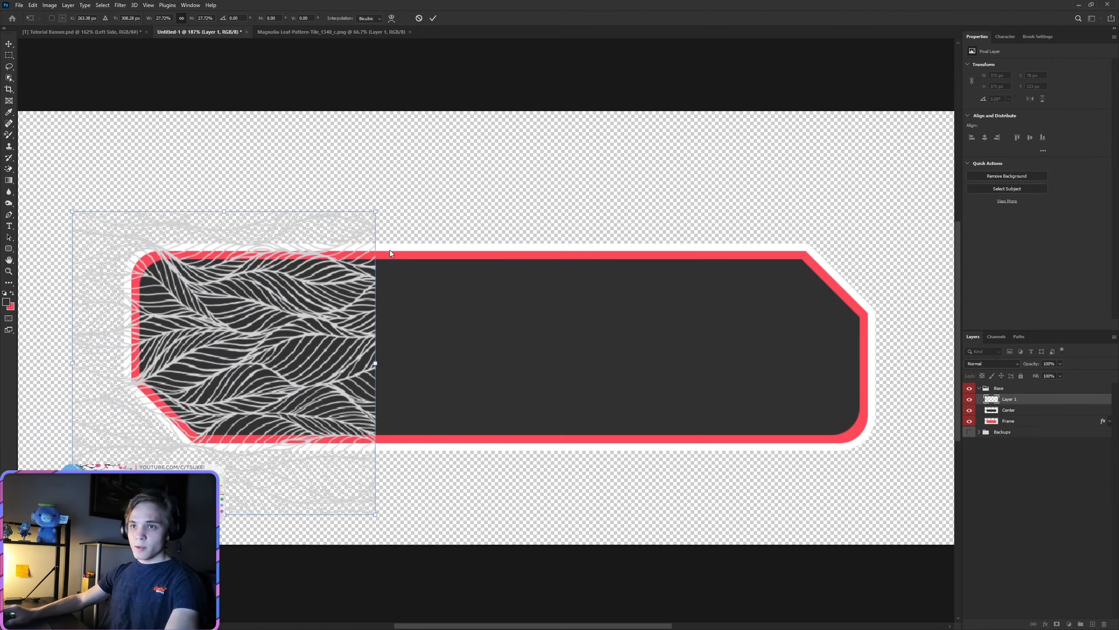
{"action": "left_click_drag", "start_coordinate": [371, 217], "coordinate": [329, 259]}
{"action": "left_click_drag", "start_coordinate": [270, 366], "coordinate": [294, 334]}
{"action": "left_click", "coordinate": [433, 18]}
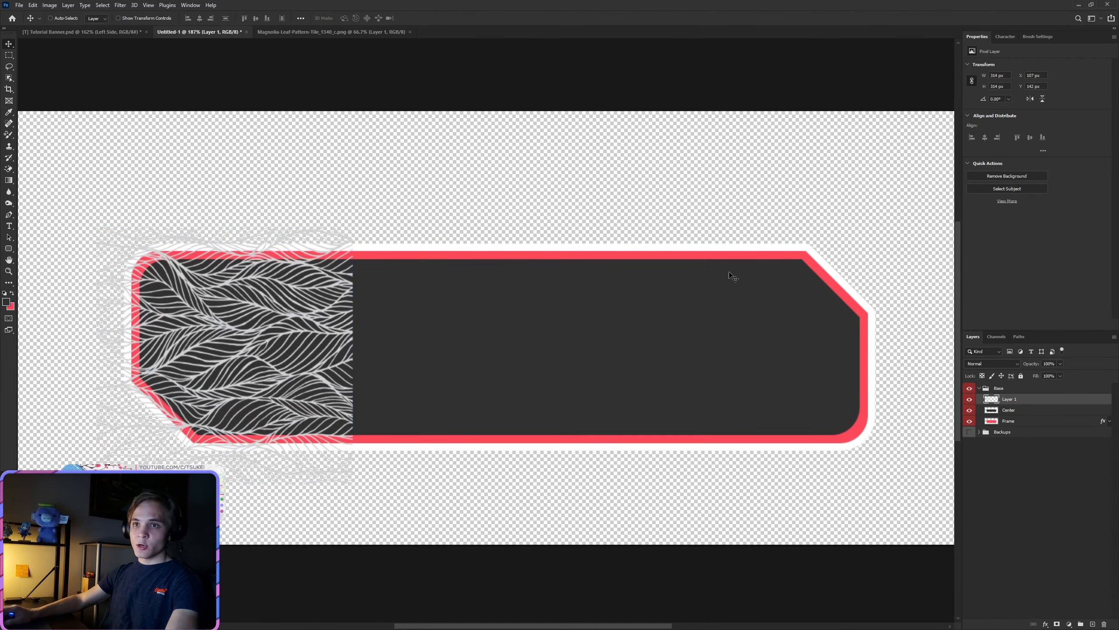
Step: Add a Color Overlay to the leaf pattern layer in the frame's red, #fc4a5a
{"action": "right_click", "coordinate": [1018, 401]}
{"action": "left_click", "coordinate": [1019, 41]}
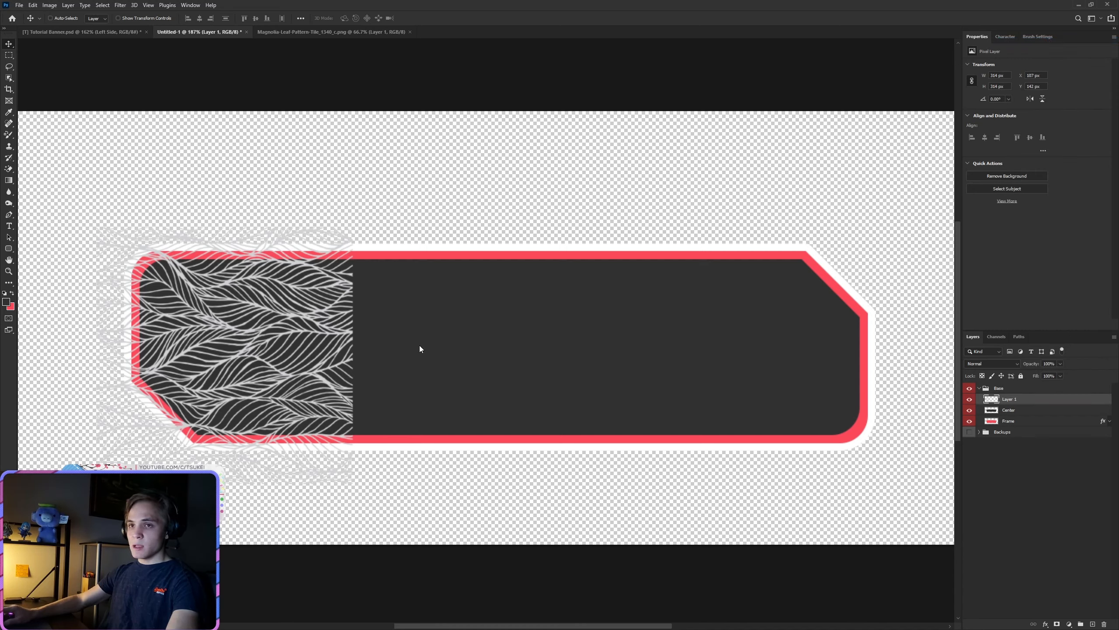
{"action": "left_click", "coordinate": [412, 535]}
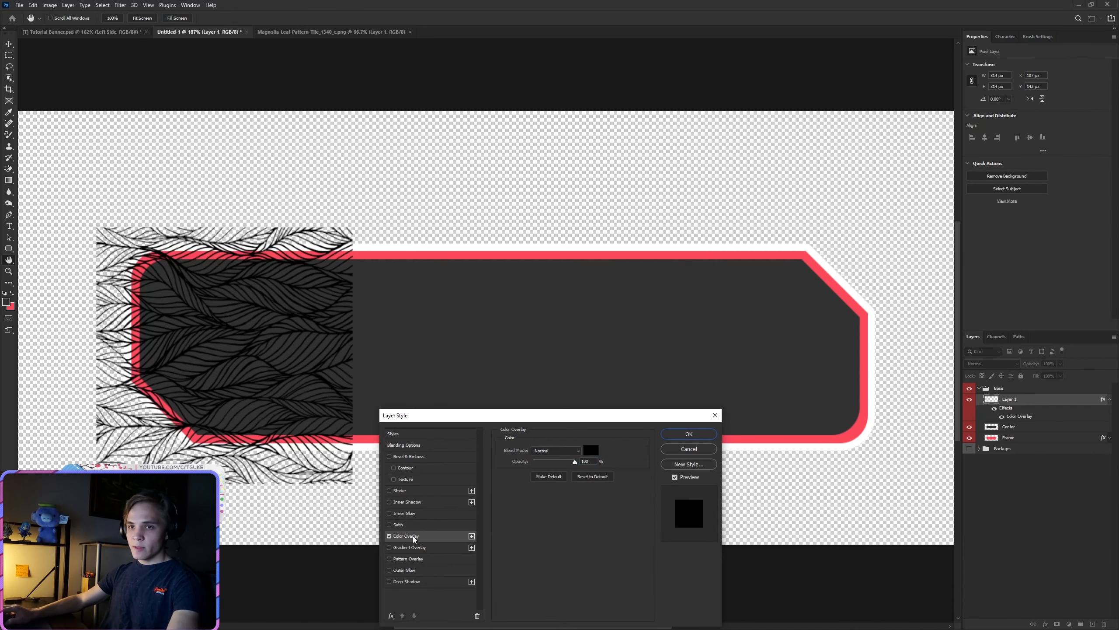
{"action": "left_click", "coordinate": [590, 451]}
{"action": "left_click", "coordinate": [11, 306]}
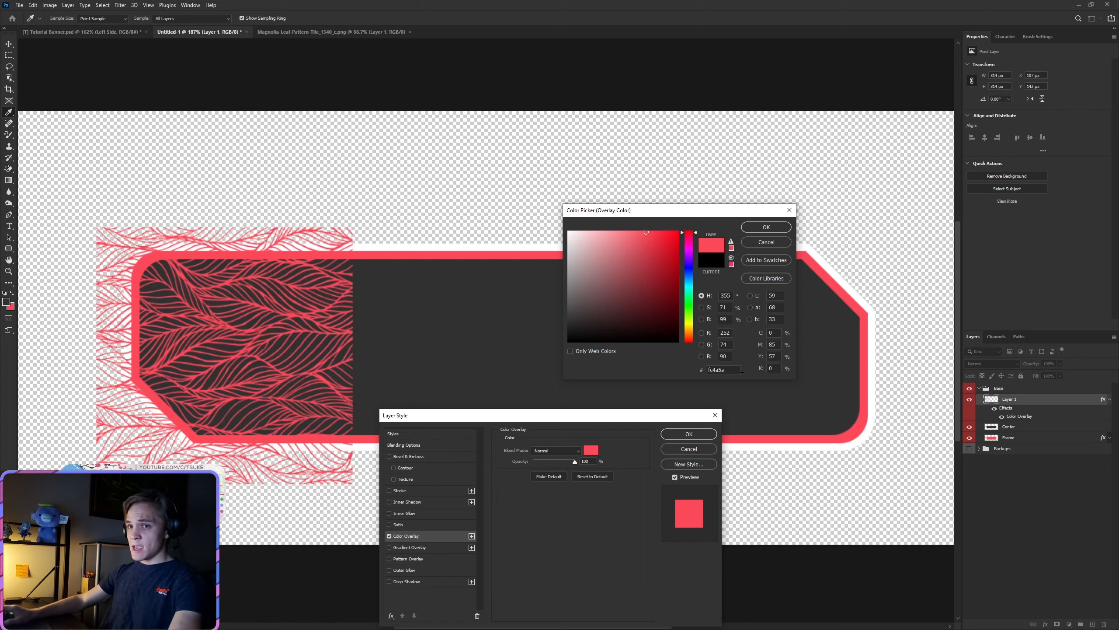
{"action": "left_click", "coordinate": [784, 227]}
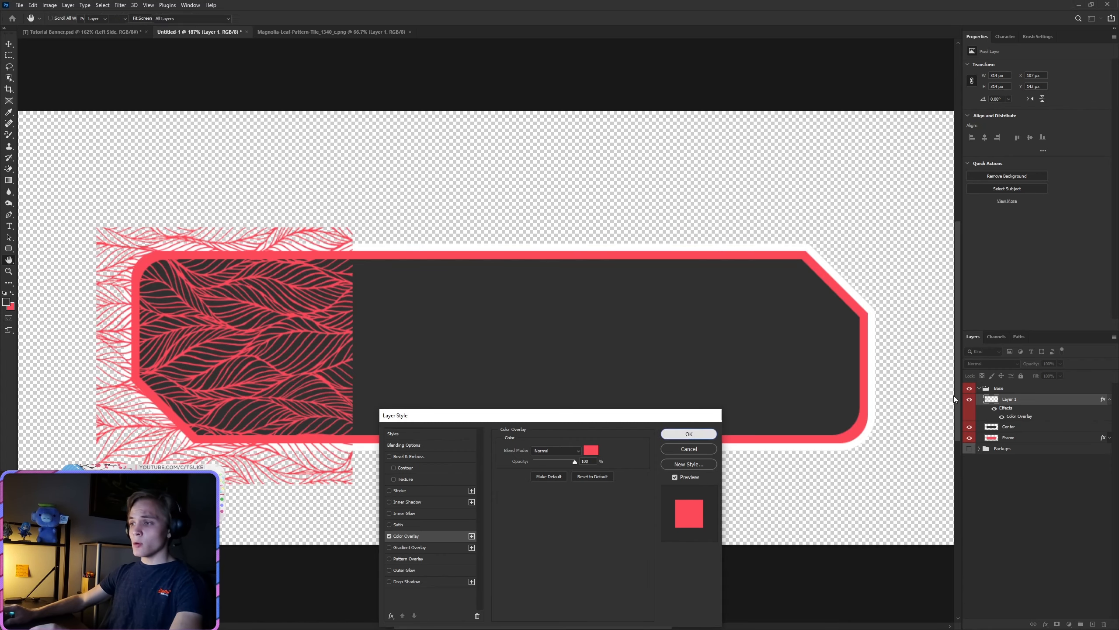
{"action": "key", "text": "Return"}
Step: Rasterize the leaf layer's style and put the layer into a new group
{"action": "right_click", "coordinate": [1026, 404]}
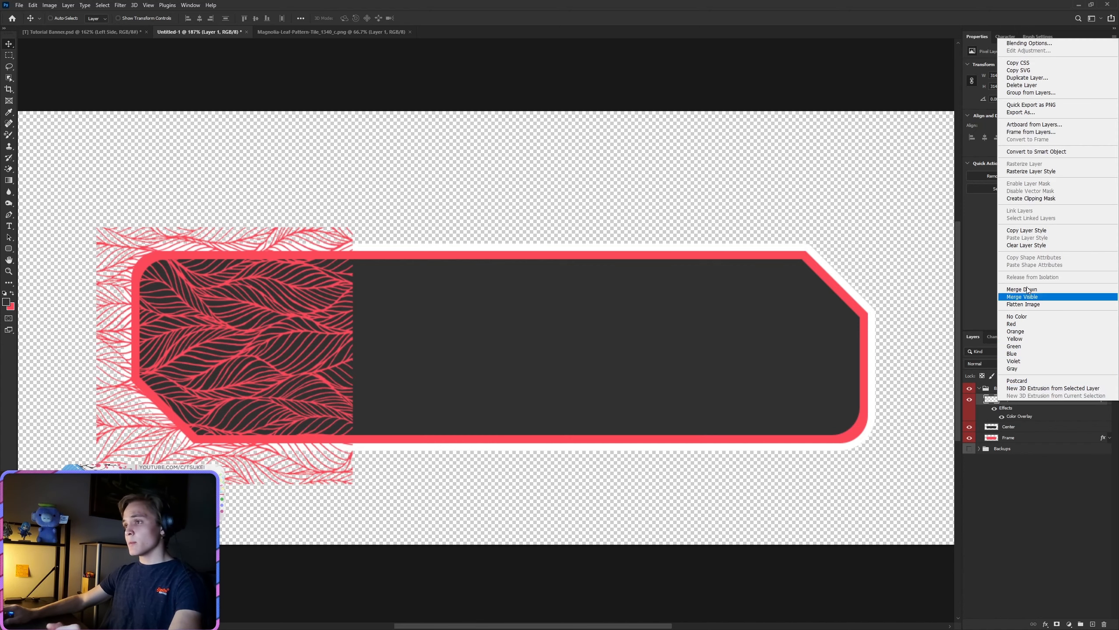
{"action": "left_click", "coordinate": [1026, 172]}
{"action": "key", "text": "ctrl+g"}
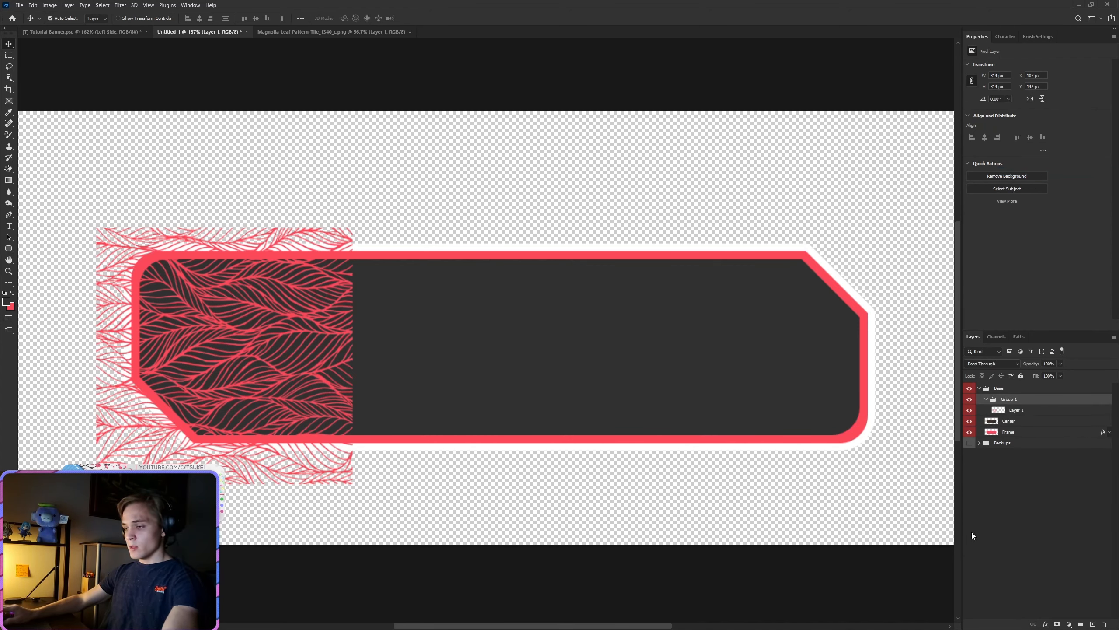
Step: Duplicate the leaf tile, mirror the copy horizontally with a width of -100%, and place it flush against the original's right edge
{"action": "left_click", "coordinate": [1022, 413]}
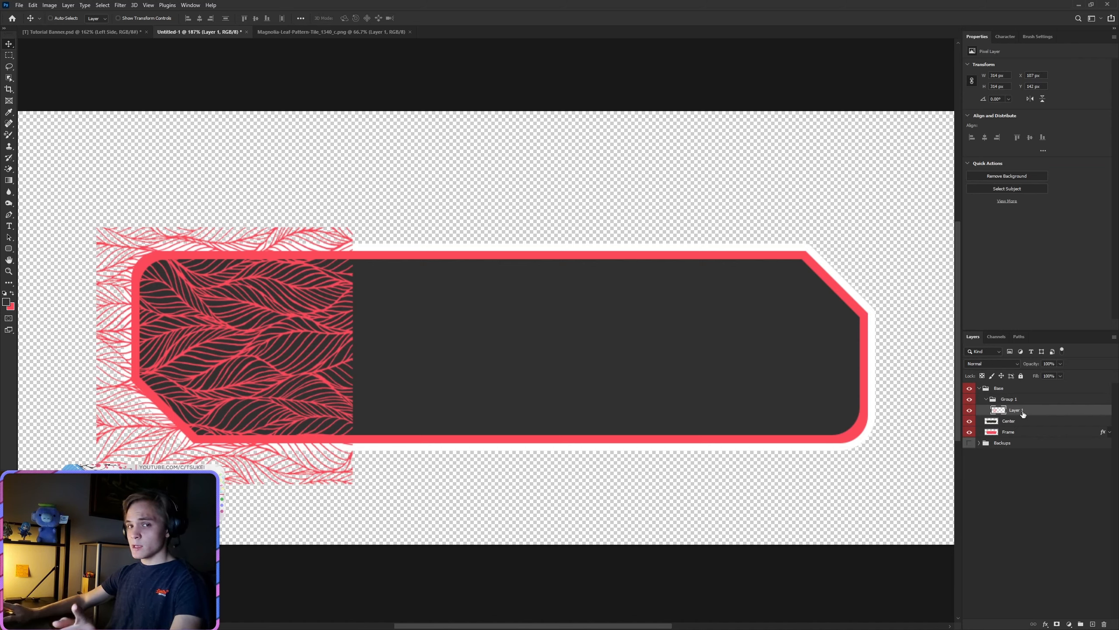
{"action": "key", "text": "ctrl+j"}
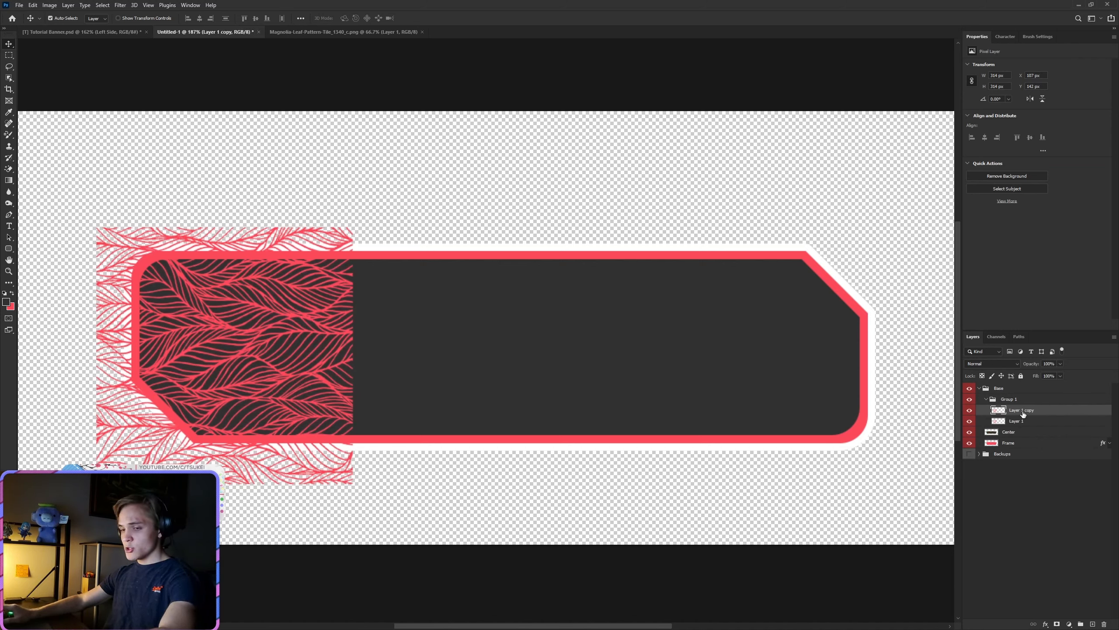
{"action": "key", "text": "ctrl+t"}
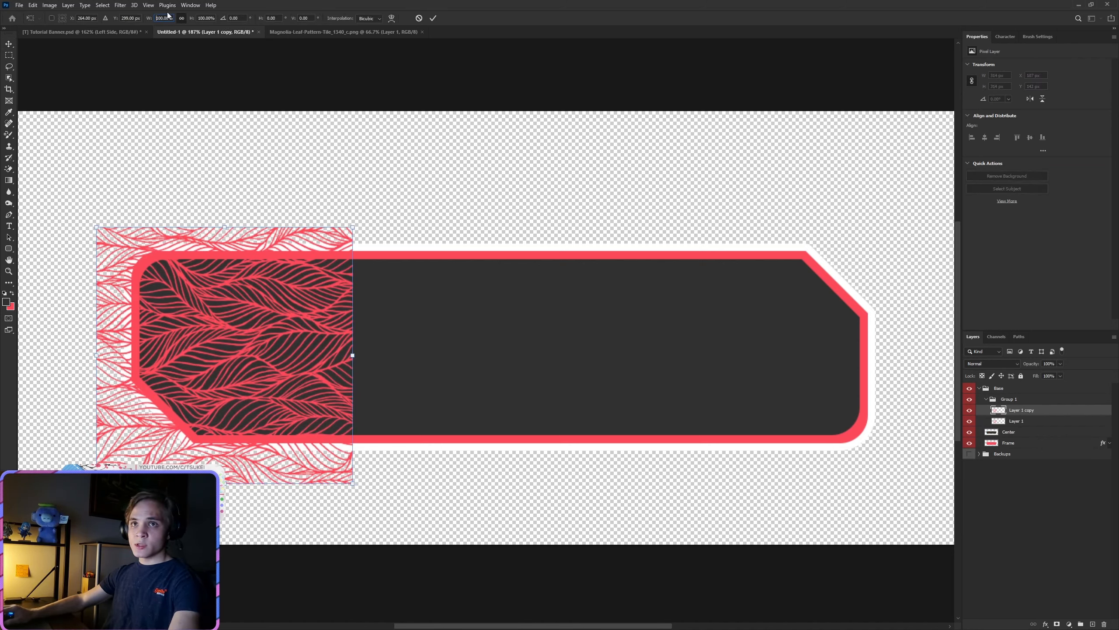
{"action": "type", "text": "-"}
{"action": "left_click", "coordinate": [432, 19]}
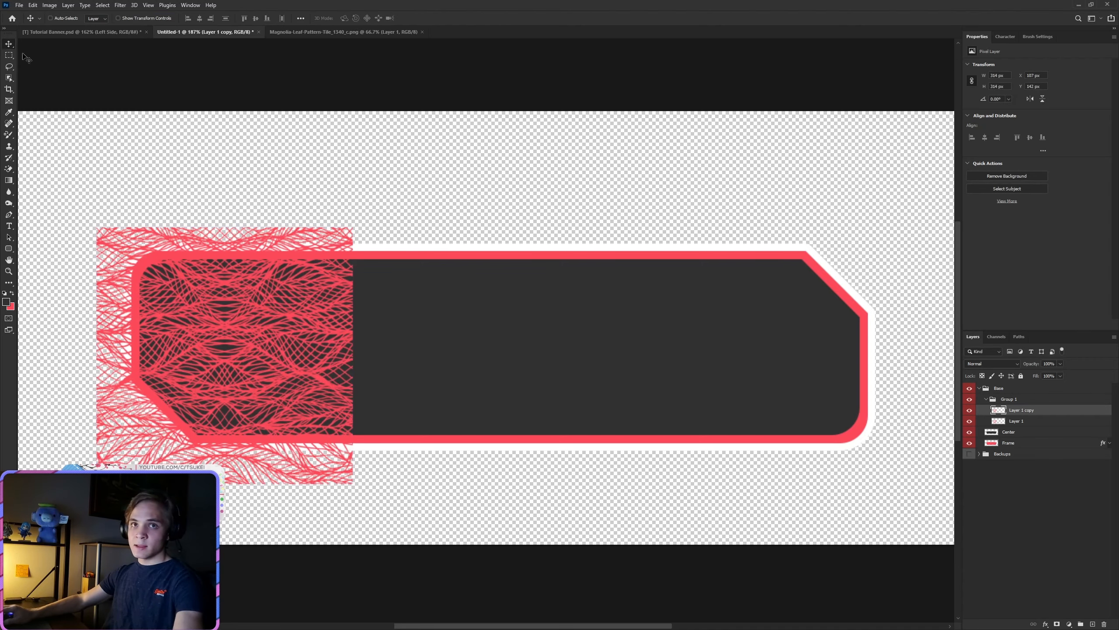
{"action": "left_click_drag", "start_coordinate": [179, 311], "coordinate": [421, 327]}
Step: Mirror a second copy of the leaf tile at -100% width and place it flush right of the first copy, covering the rest of the center
{"action": "left_click", "coordinate": [156, 18]}
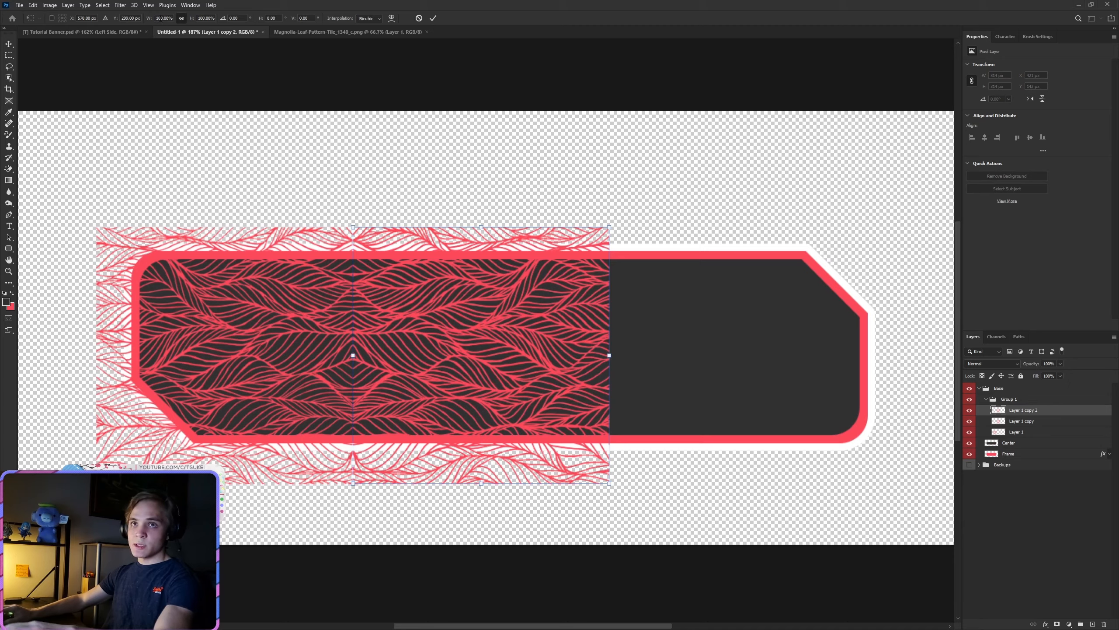
{"action": "type", "text": "-"}
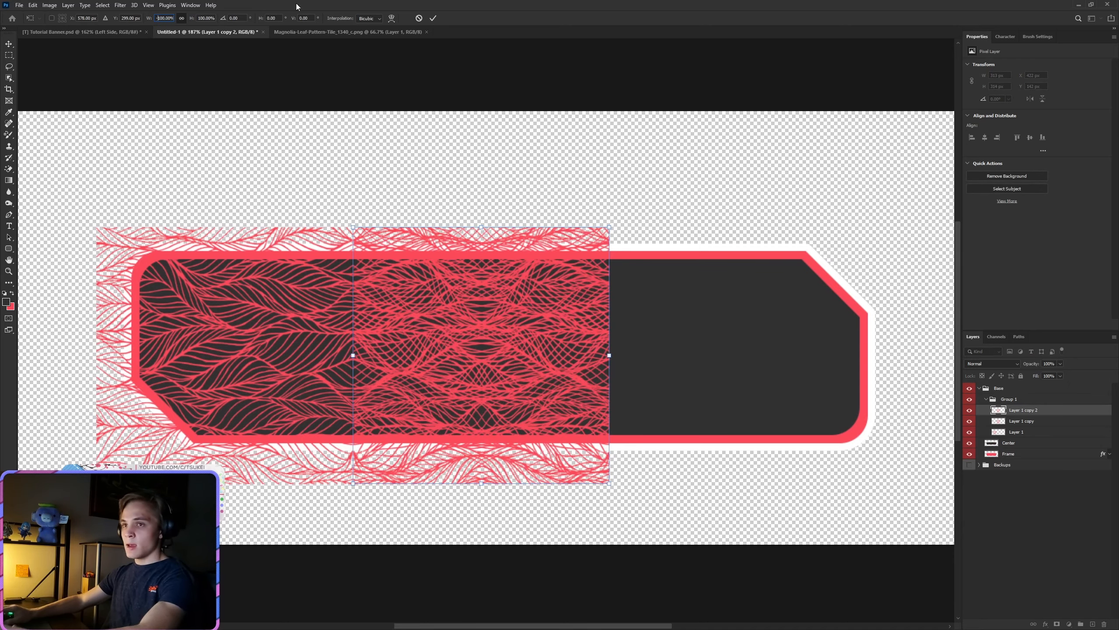
{"action": "left_click", "coordinate": [433, 18]}
{"action": "left_click_drag", "start_coordinate": [384, 358], "coordinate": [652, 312]}
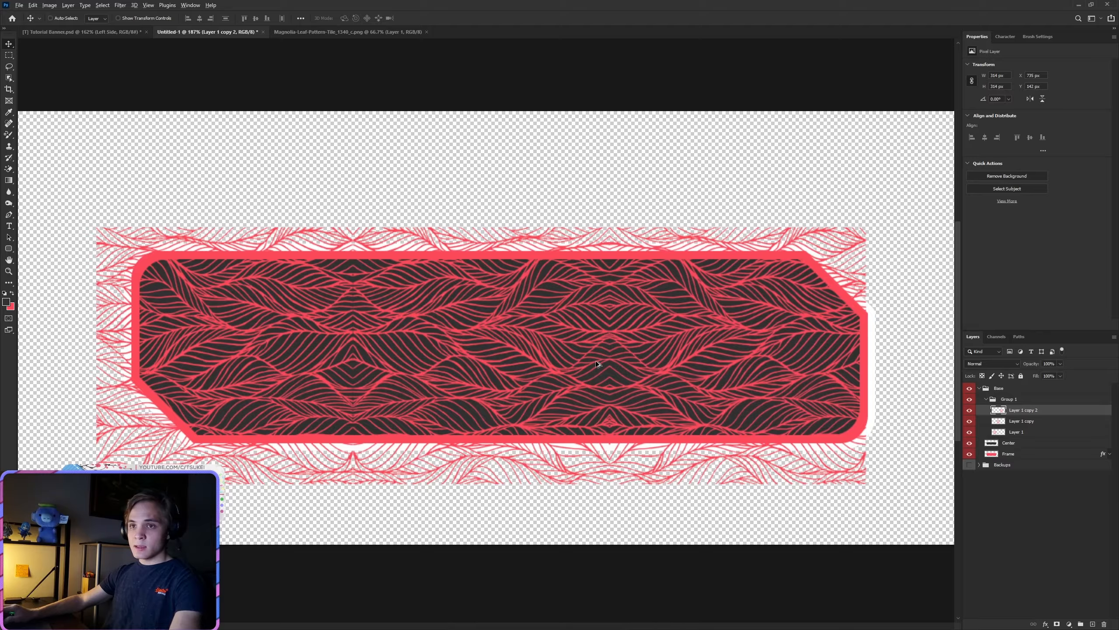
{"action": "scroll", "coordinate": [596, 360], "scroll_direction": "up", "scroll_amount": 10}
{"action": "scroll", "coordinate": [327, 446], "scroll_direction": "down", "scroll_amount": 10}
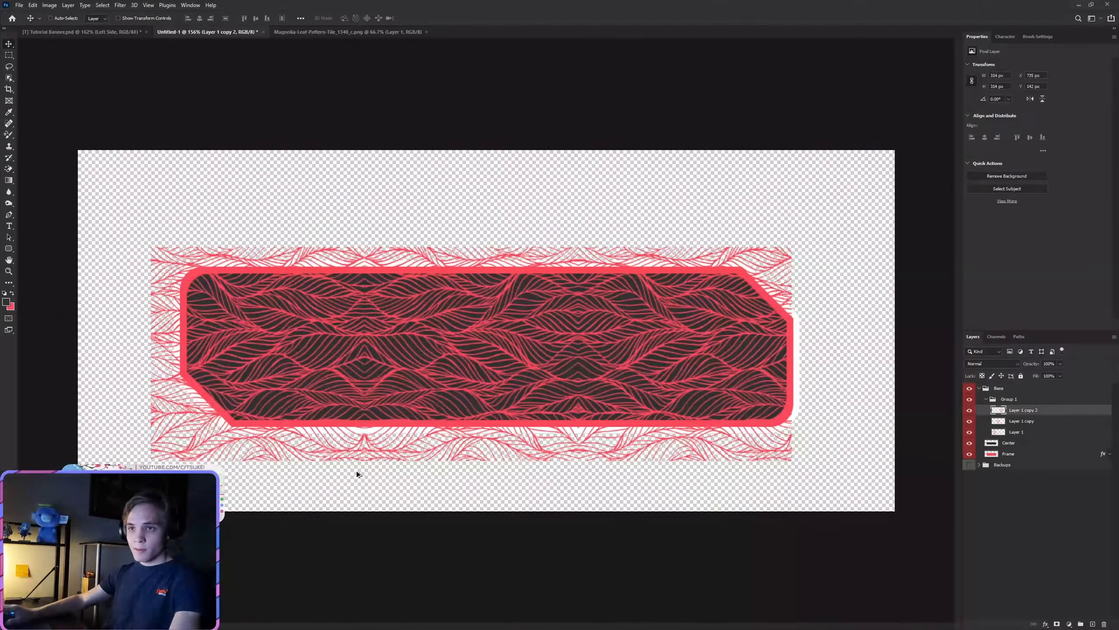
Step: Merge the group of leaf tiles into one layer and rename it Pattern
{"action": "left_click", "coordinate": [1018, 399]}
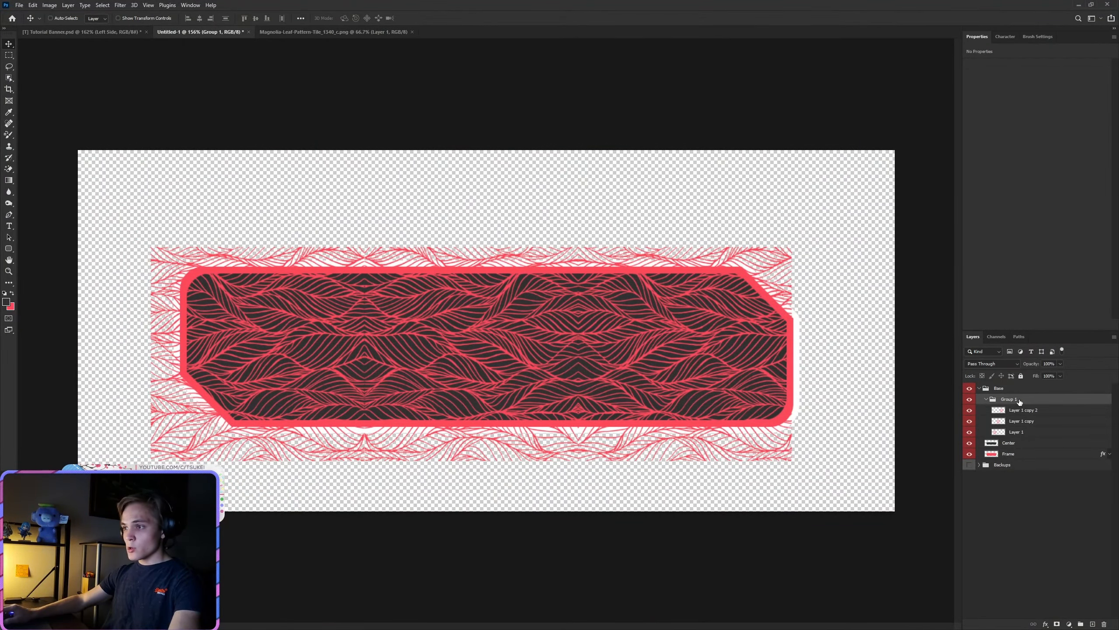
{"action": "right_click", "coordinate": [1019, 399]}
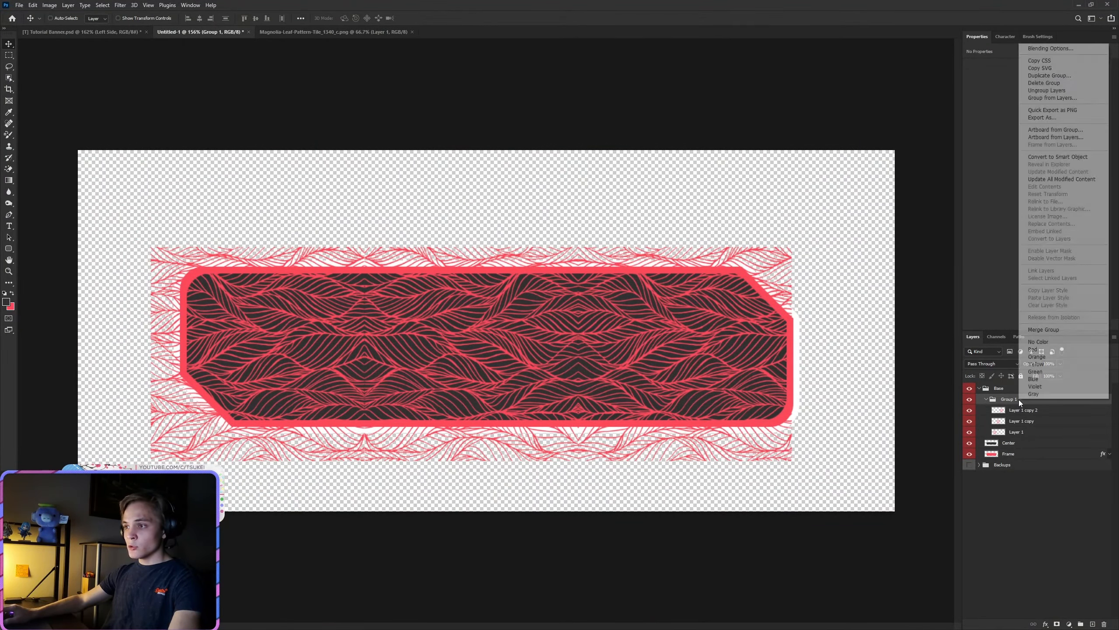
{"action": "left_click", "coordinate": [1038, 330]}
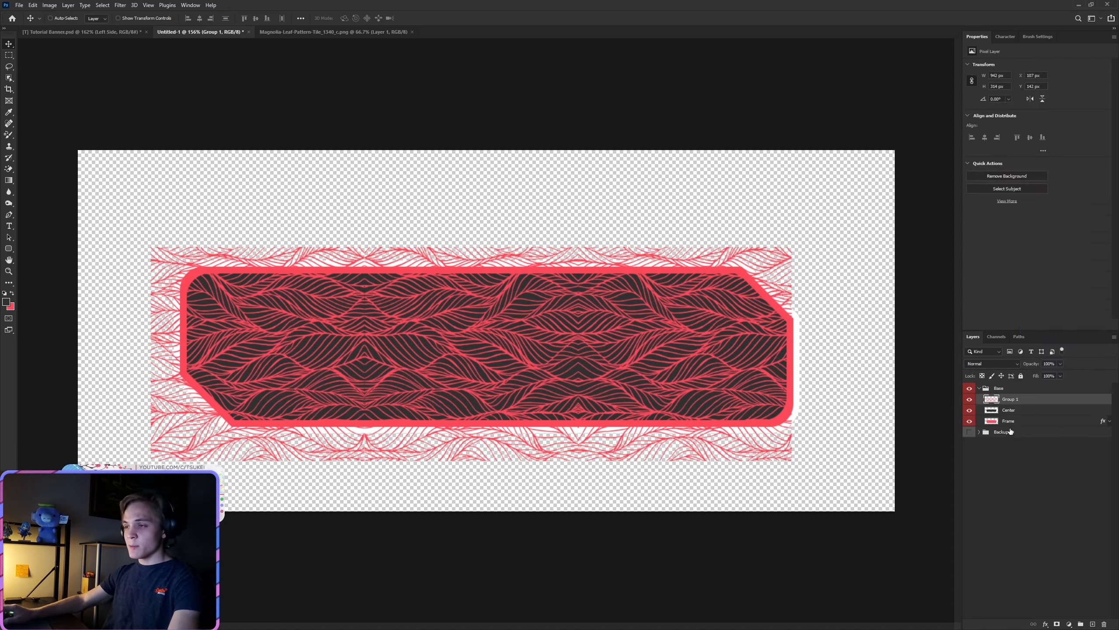
{"action": "double_click", "coordinate": [1008, 399]}
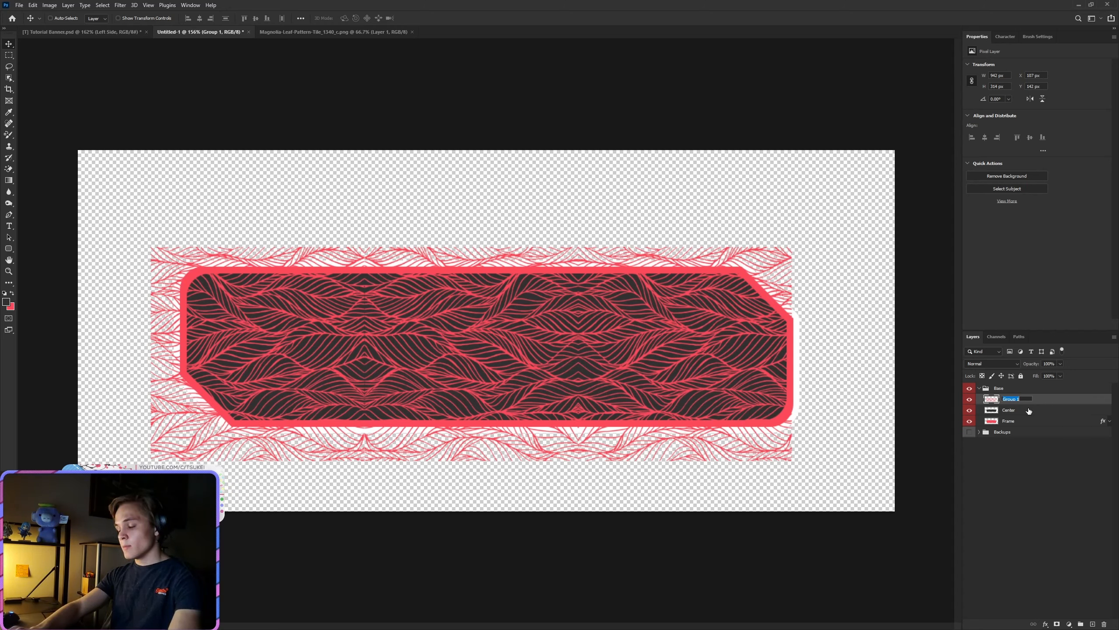
{"action": "type", "text": "Pattern"}
{"action": "key", "text": "Return"}
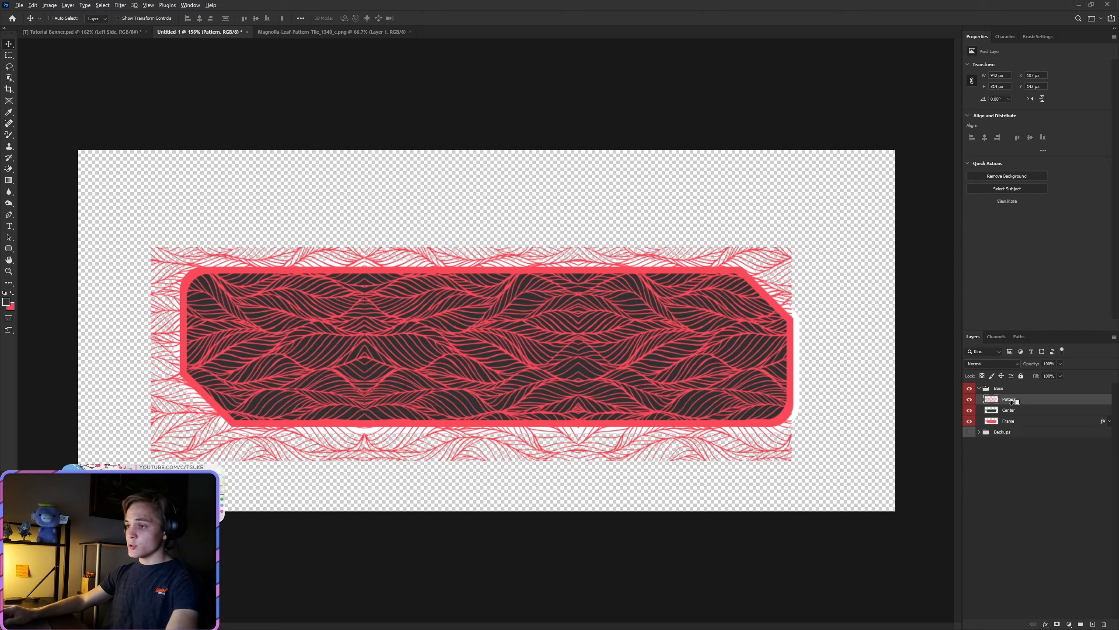
Step: Clip the Pattern layer to the Center layer and set its blend mode to Color Dodge
{"action": "left_click", "coordinate": [1011, 404], "text": "alt"}
{"action": "left_click", "coordinate": [993, 360]}
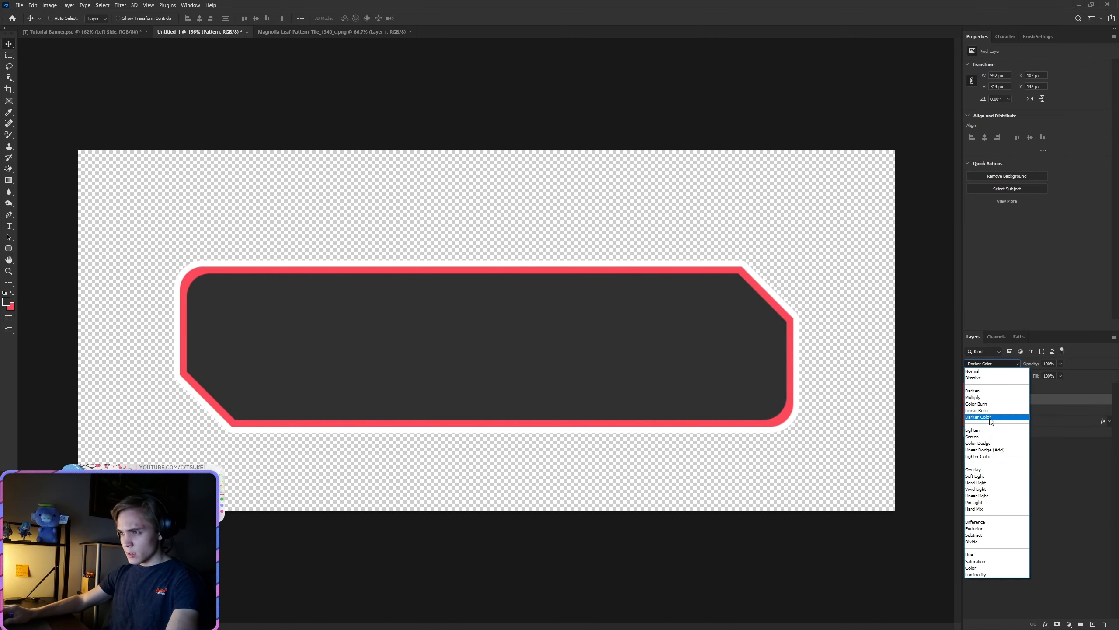
{"action": "left_click", "coordinate": [985, 443]}
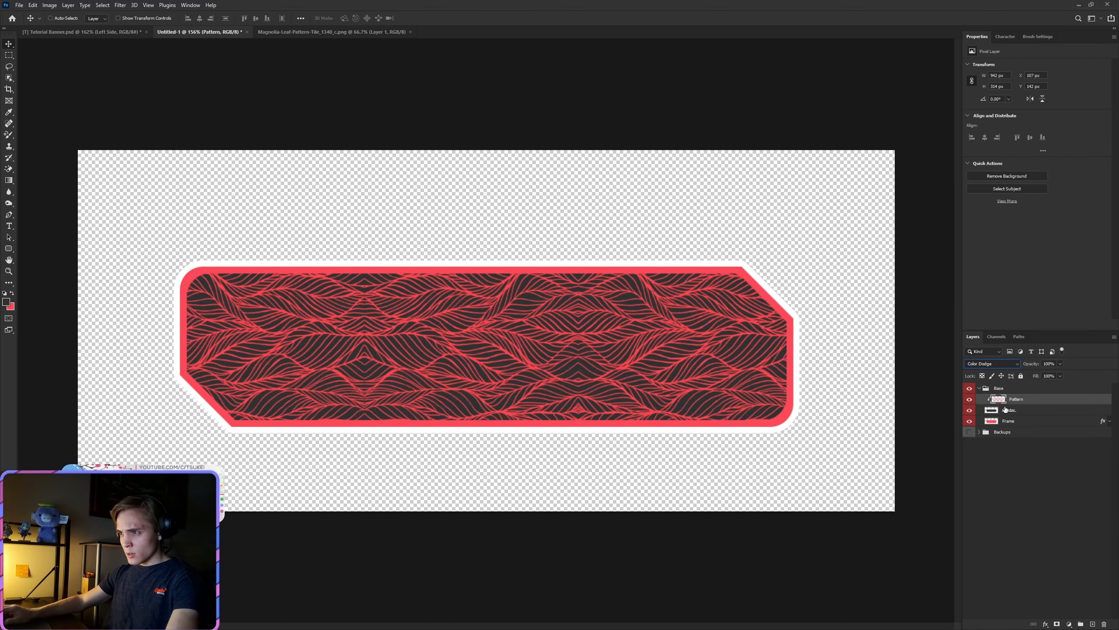
Step: Add a layer mask to the Pattern layer and fade the pattern's upper part with vertical black linear gradients
{"action": "left_click", "coordinate": [1056, 624]}
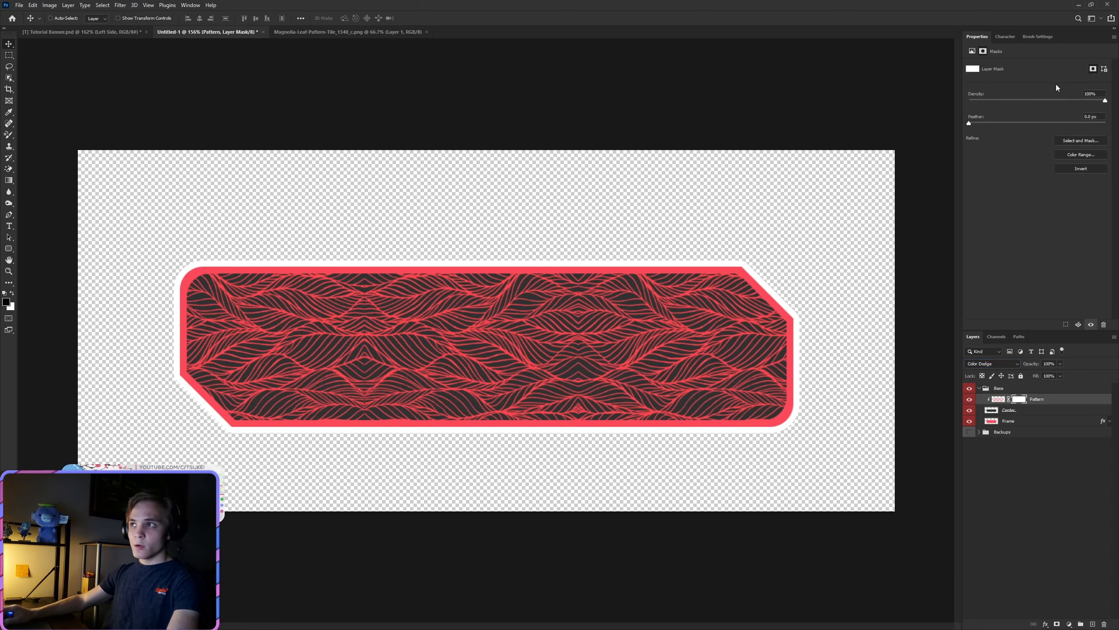
{"action": "left_click", "coordinate": [7, 185]}
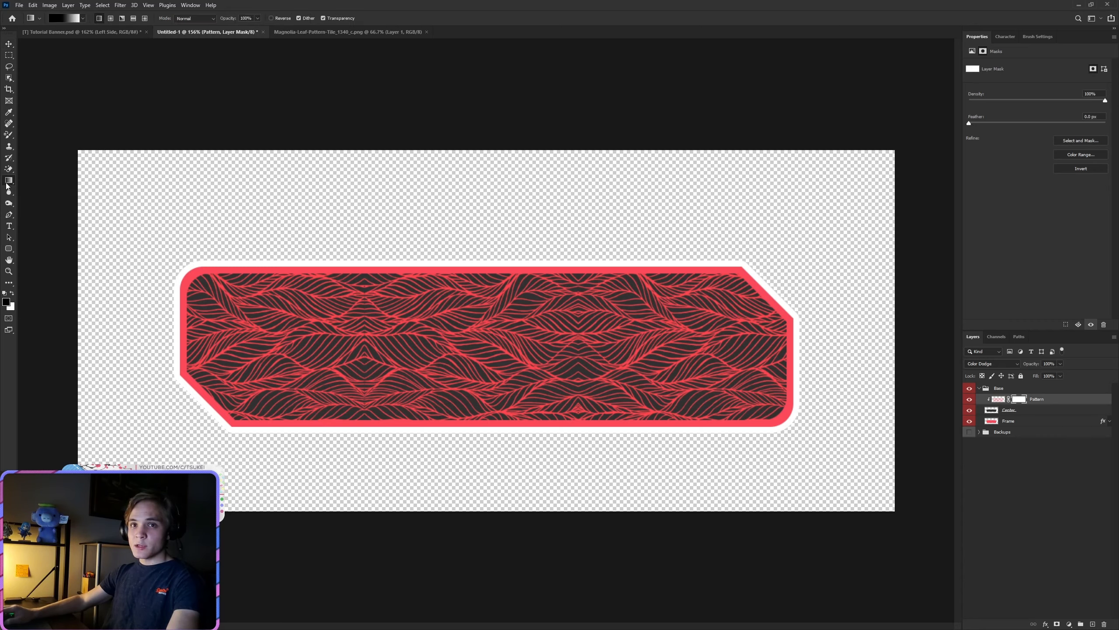
{"action": "right_click", "coordinate": [7, 185]}
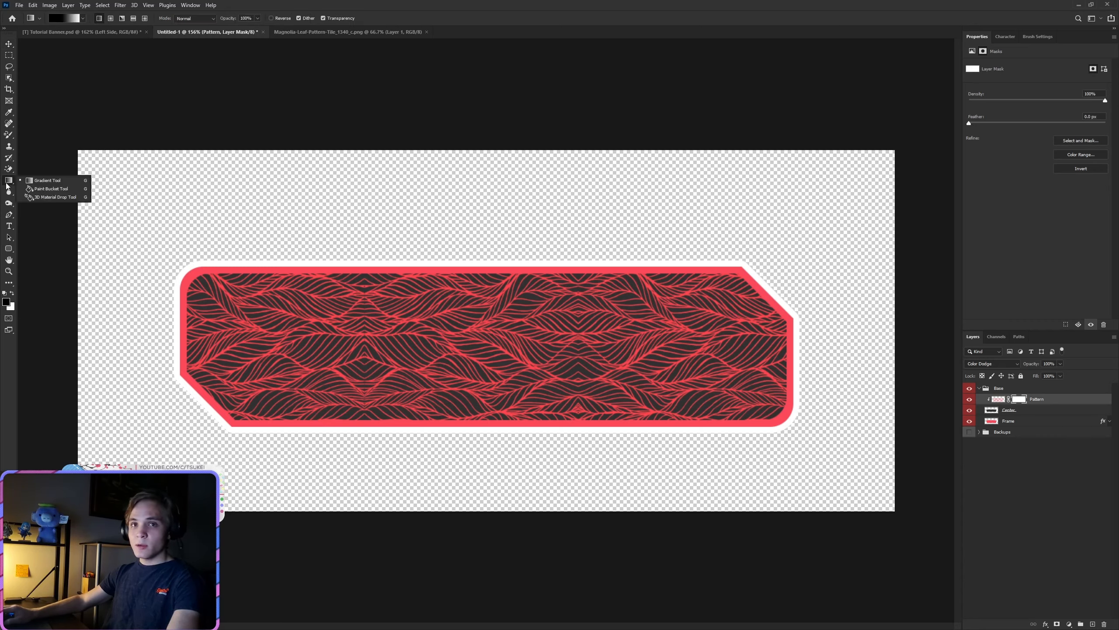
{"action": "left_click", "coordinate": [506, 4]}
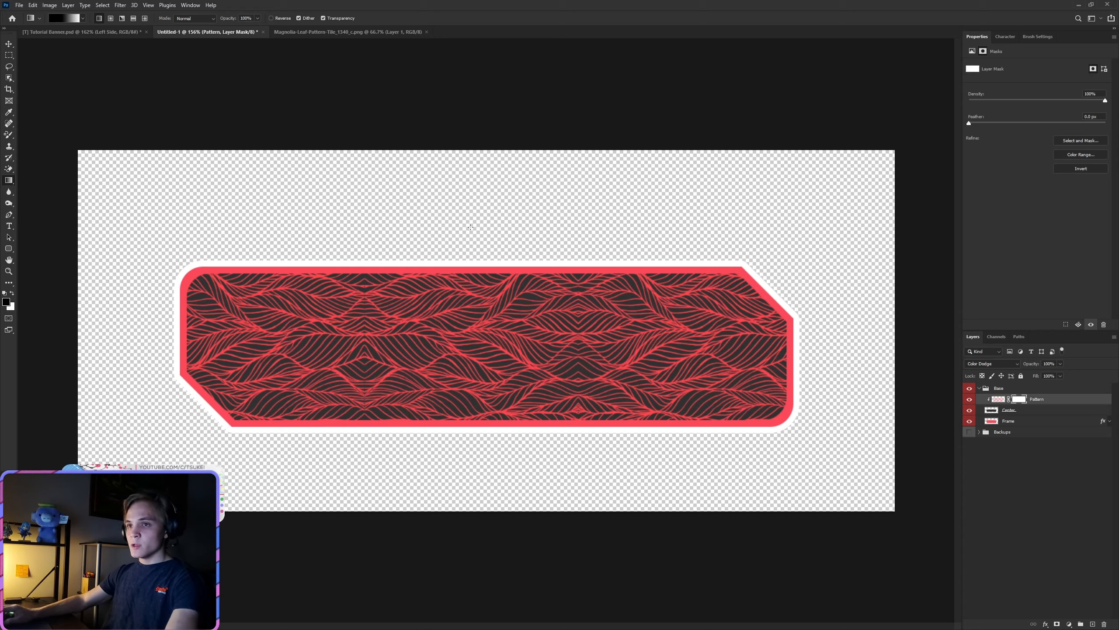
{"action": "left_click_drag", "start_coordinate": [485, 193], "coordinate": [486, 260]}
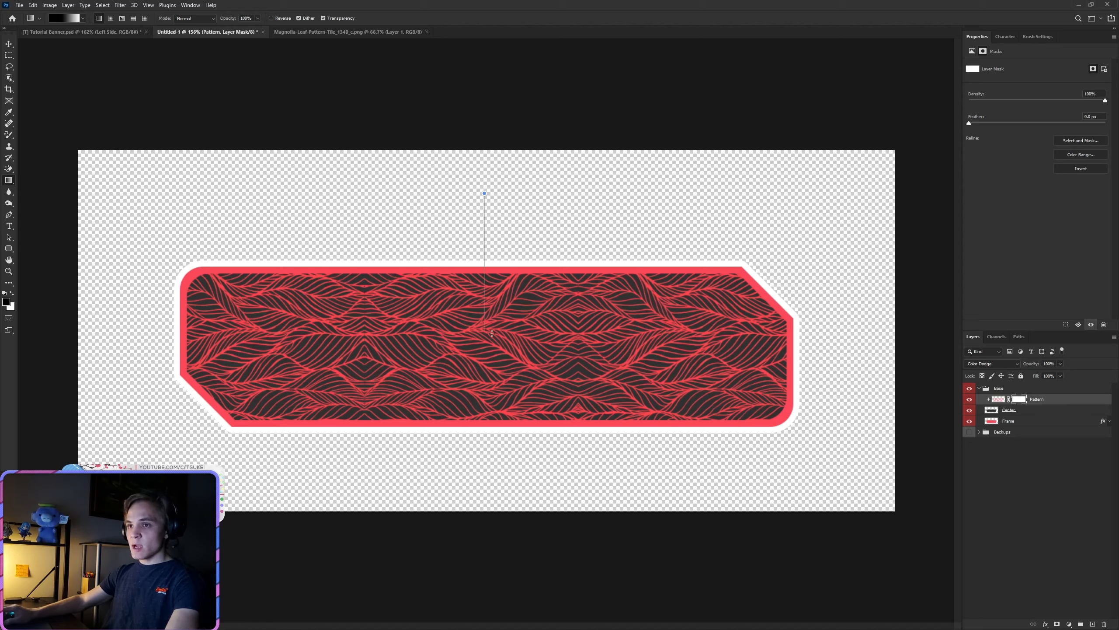
{"action": "left_click_drag", "start_coordinate": [492, 333], "coordinate": [483, 425]}
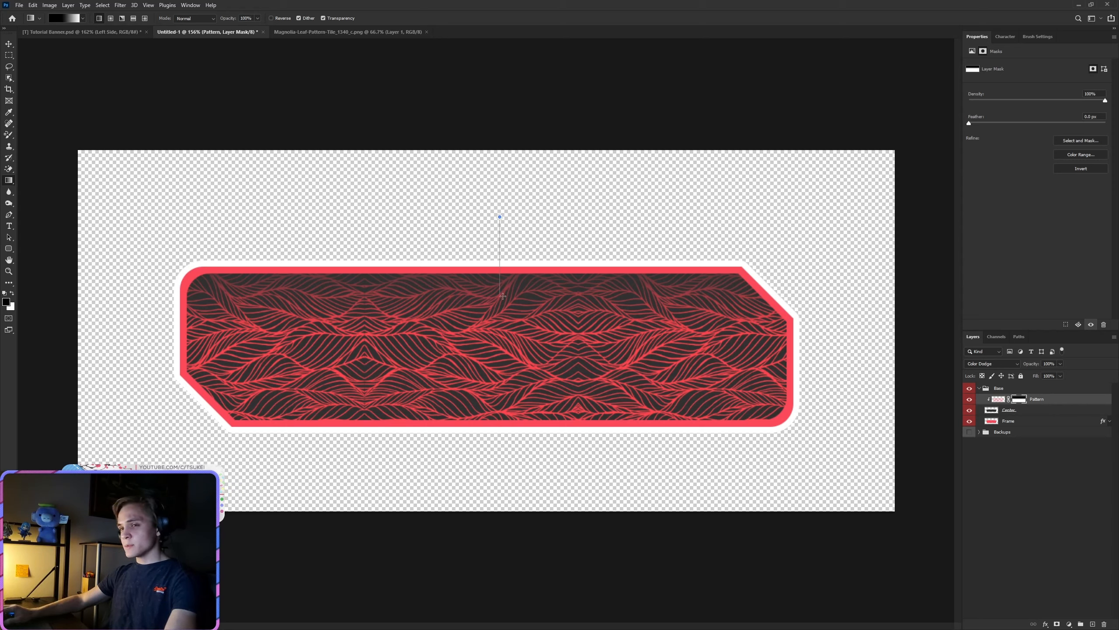
{"action": "left_click_drag", "start_coordinate": [503, 296], "coordinate": [503, 346]}
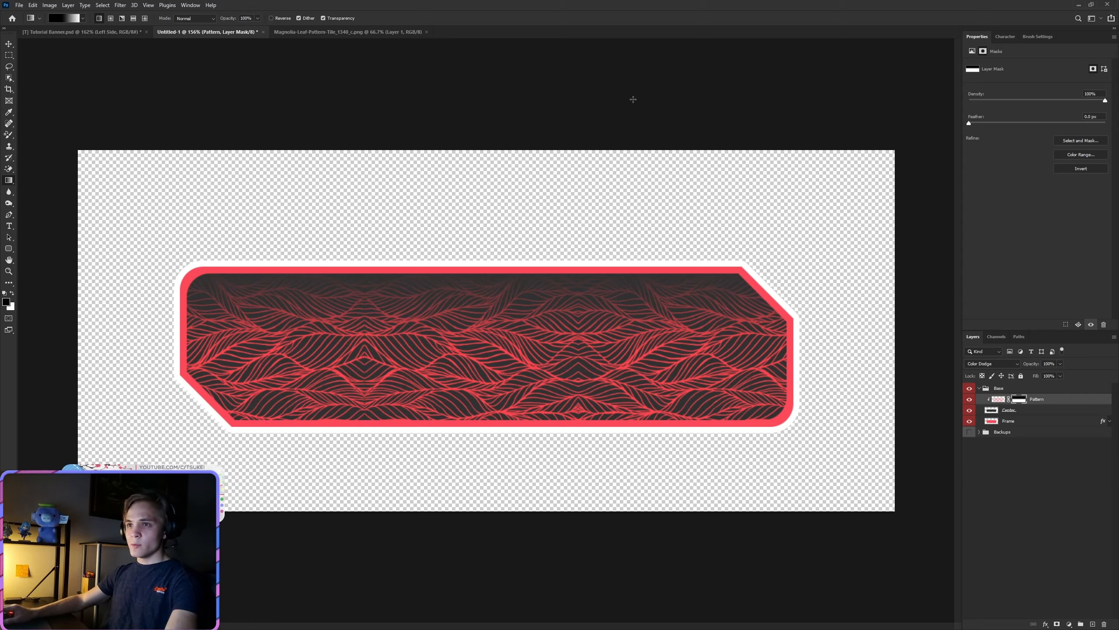
{"action": "left_click_drag", "start_coordinate": [502, 234], "coordinate": [500, 349]}
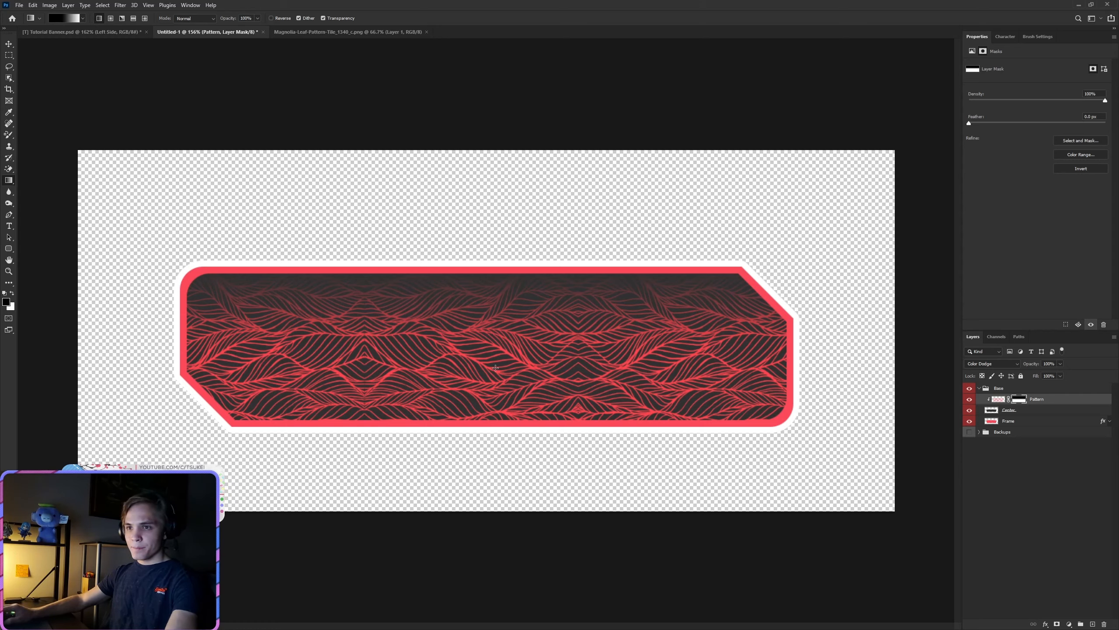
{"action": "key", "text": "ctrl+z"}
{"action": "left_click_drag", "start_coordinate": [509, 216], "coordinate": [508, 298]}
{"action": "key", "text": "ctrl+z"}
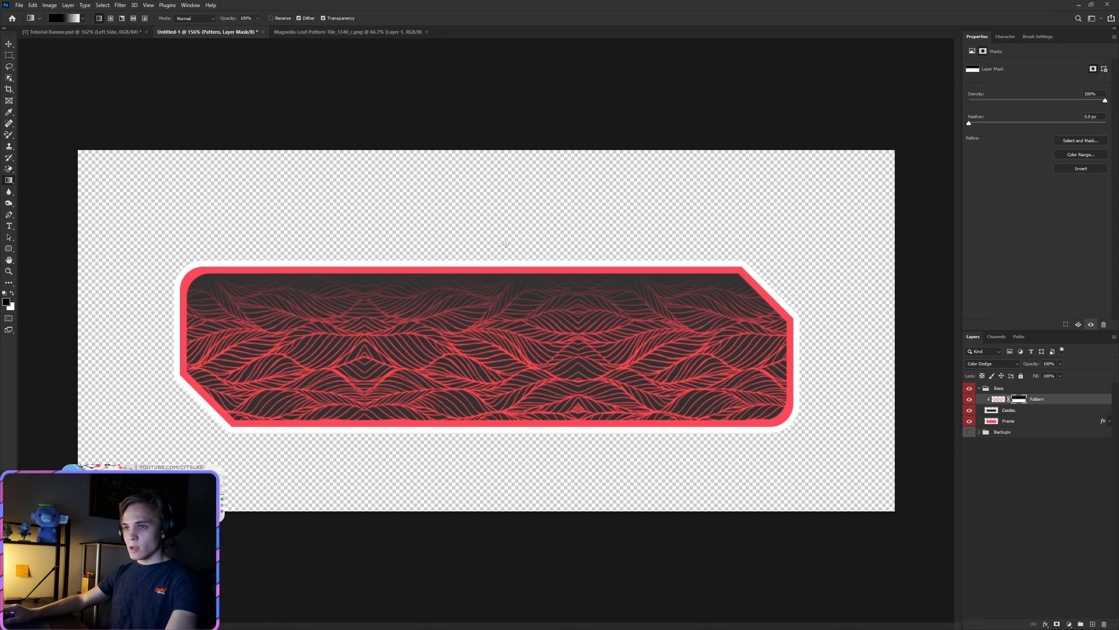
{"action": "left_click_drag", "start_coordinate": [506, 244], "coordinate": [510, 351]}
{"action": "key", "text": "ctrl+z"}
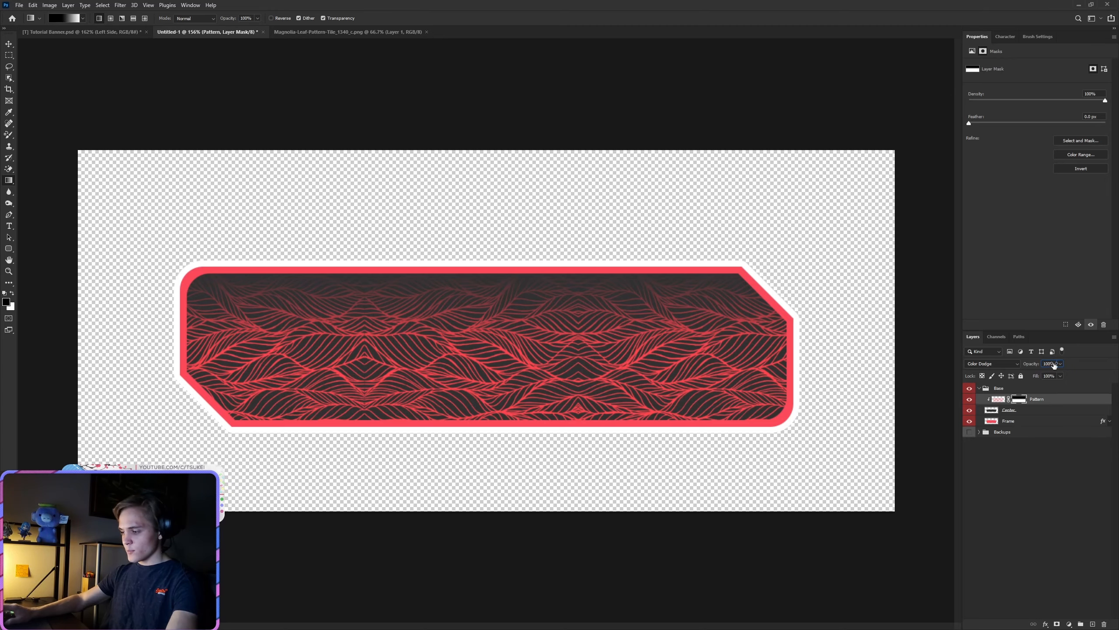
Step: Set the Pattern layer's opacity to 45%
{"action": "type", "text": "45"}
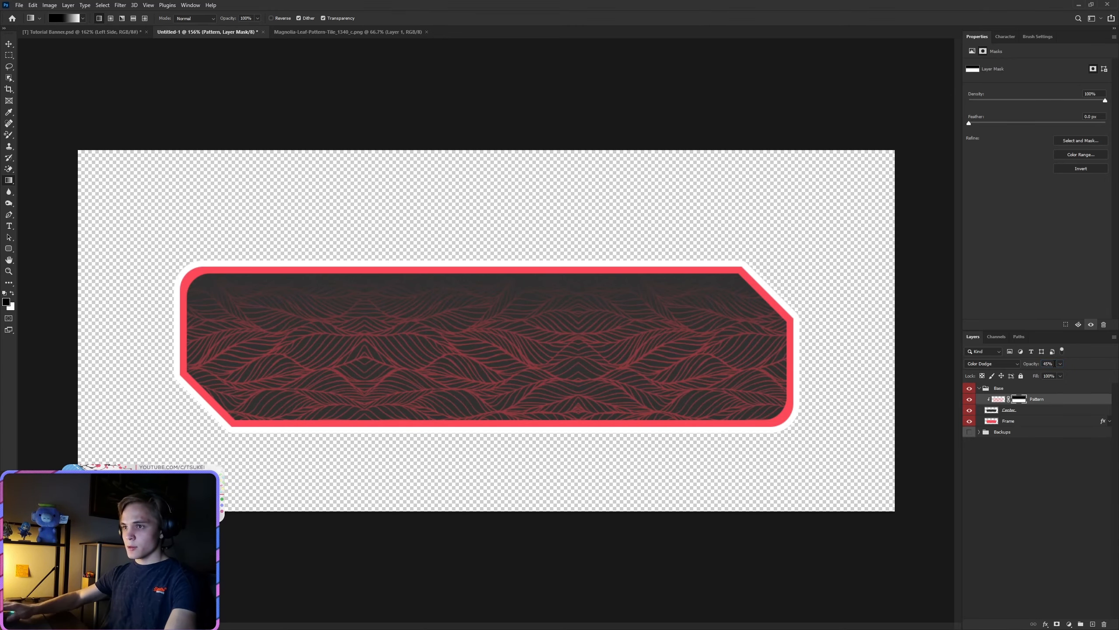
{"action": "left_click", "coordinate": [1039, 477]}
{"action": "scroll", "coordinate": [460, 390], "scroll_direction": "down", "scroll_amount": 5}
{"action": "scroll", "coordinate": [460, 390], "scroll_direction": "up", "scroll_amount": 4}
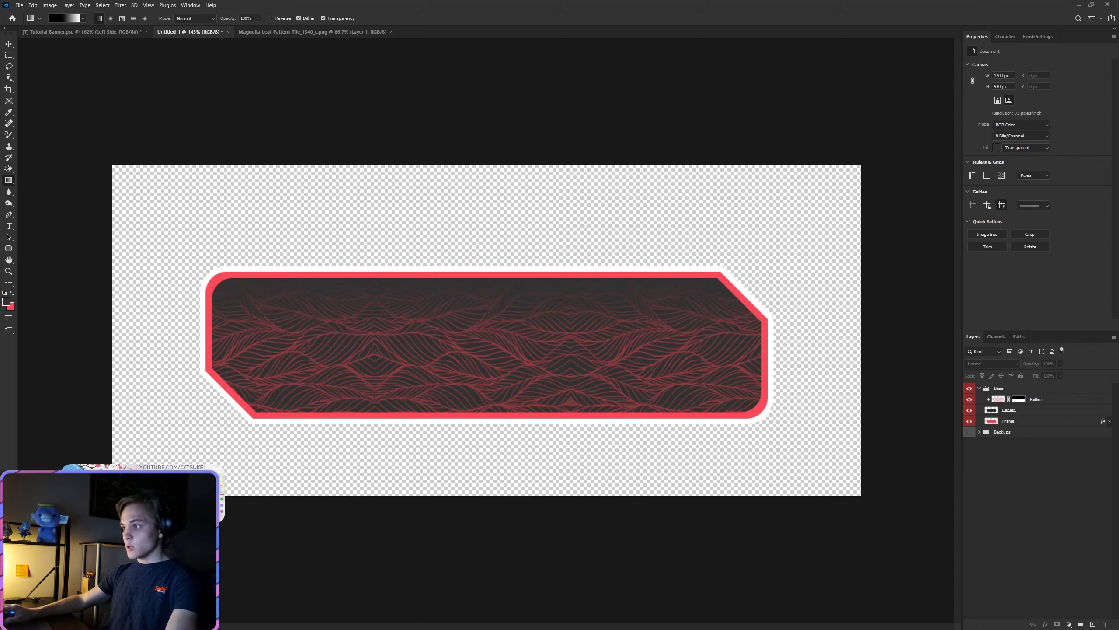
{"action": "left_click", "coordinate": [1018, 399]}
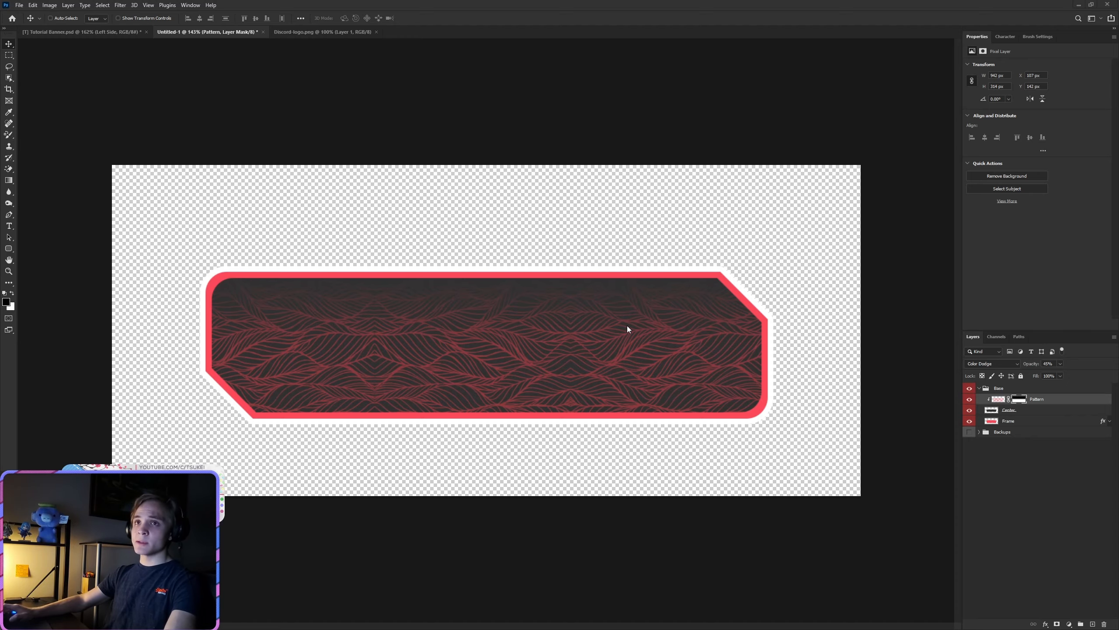
Step: Copy the logo from Discord-logo.png into the banner document and recolor it with a red Color Overlay
{"action": "left_click", "coordinate": [318, 31]}
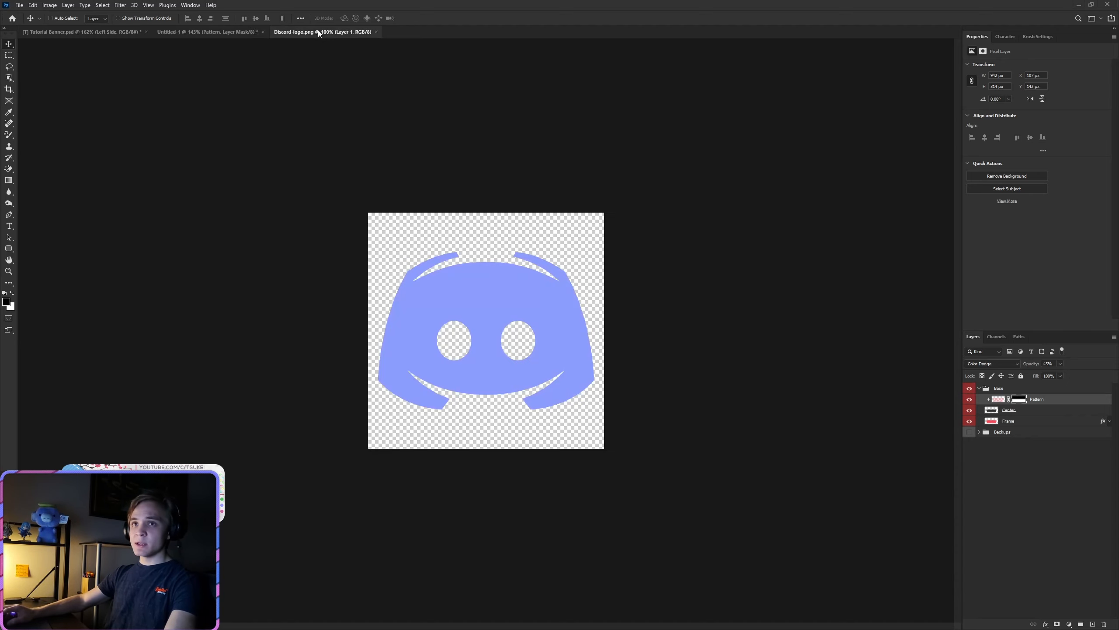
{"action": "left_click_drag", "start_coordinate": [507, 345], "coordinate": [347, 334]}
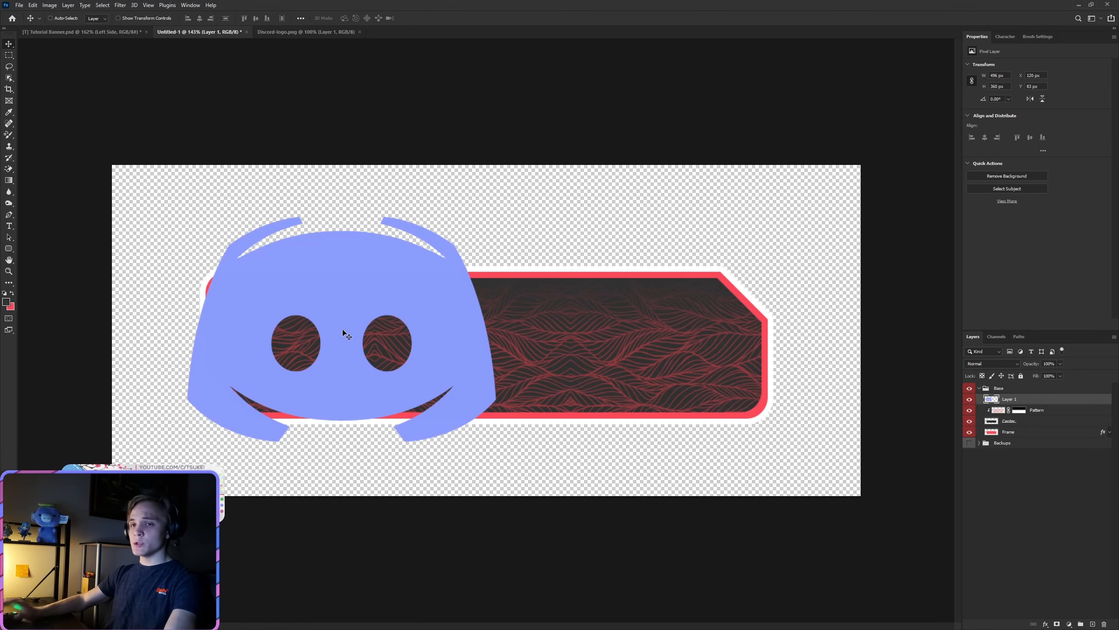
{"action": "right_click", "coordinate": [1015, 403]}
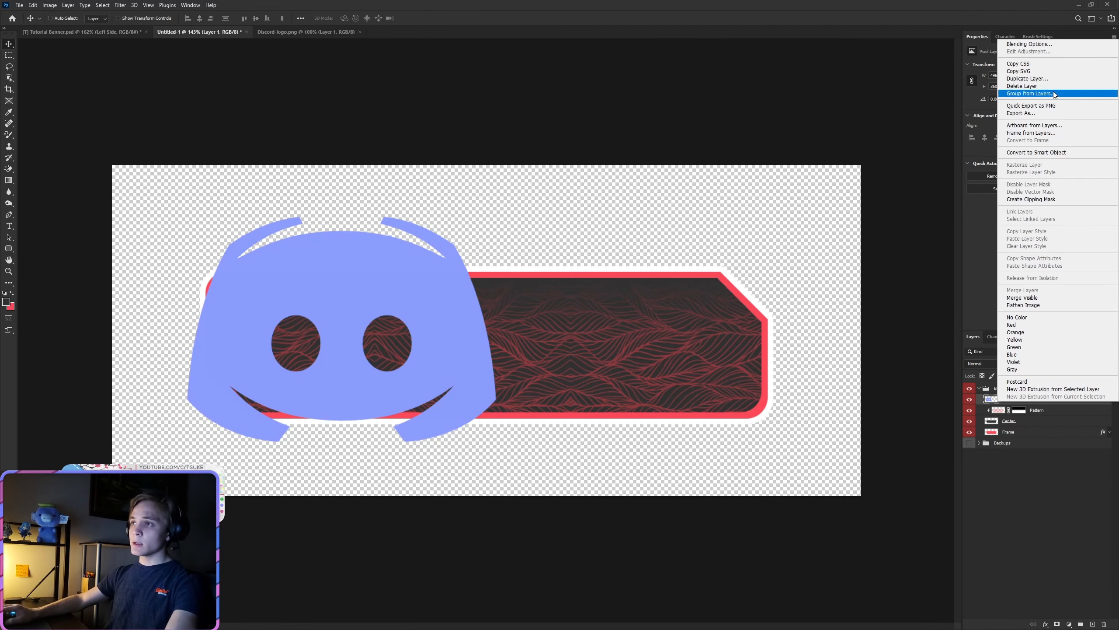
{"action": "left_click", "coordinate": [1025, 46]}
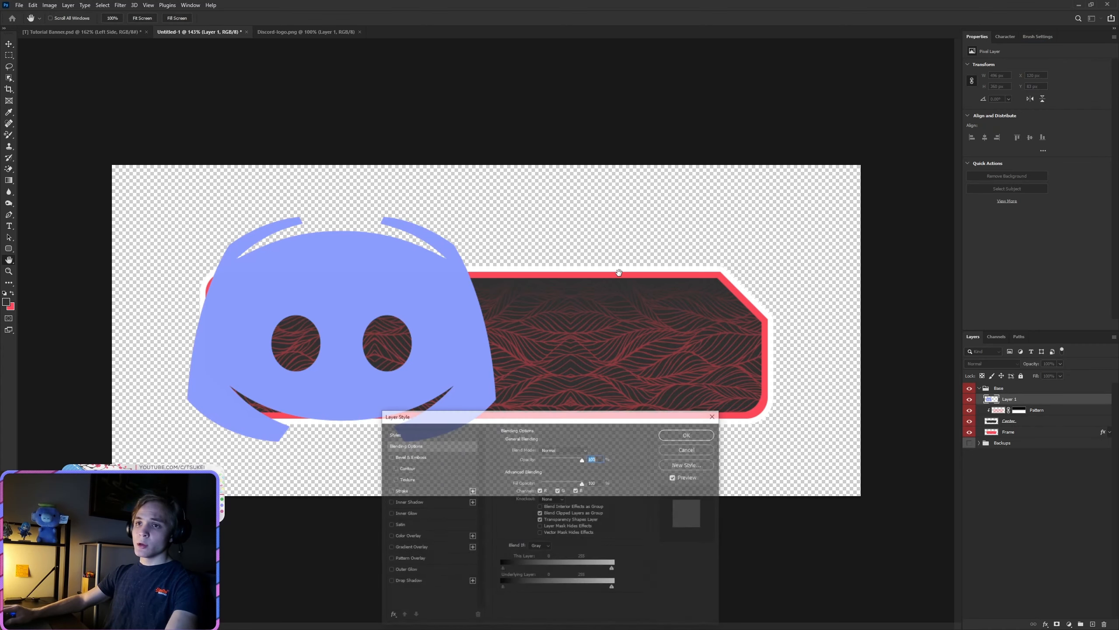
{"action": "left_click", "coordinate": [404, 536]}
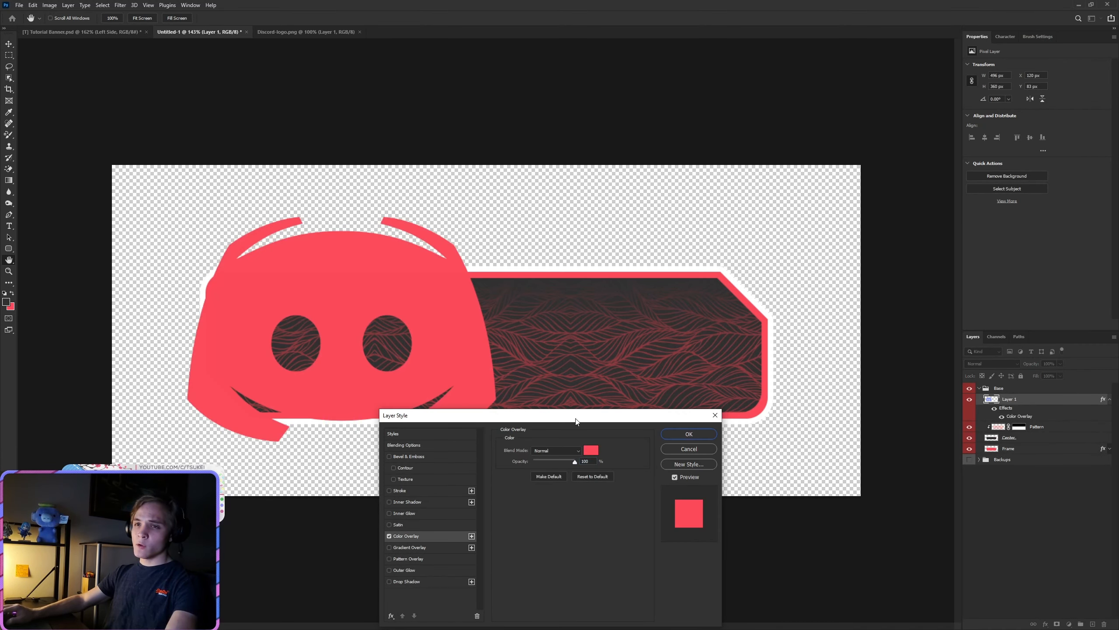
{"action": "left_click_drag", "start_coordinate": [575, 421], "coordinate": [621, 275]}
{"action": "left_click", "coordinate": [735, 297]}
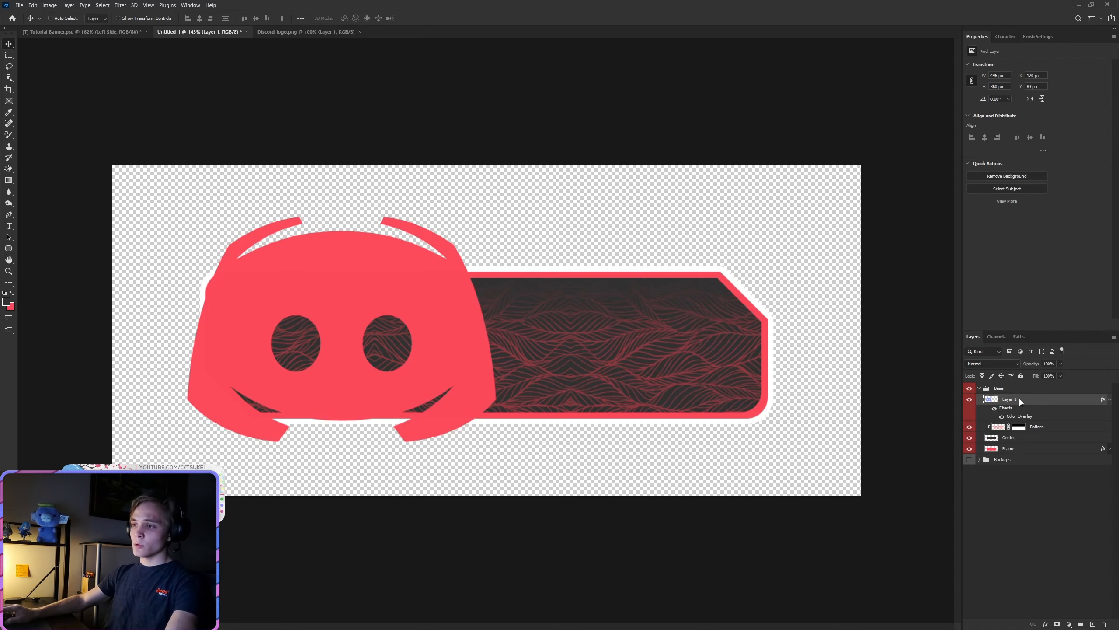
Step: Rasterize the logo's layer style and rename its layer Icon
{"action": "right_click", "coordinate": [1019, 400]}
{"action": "left_click", "coordinate": [1034, 169]}
{"action": "double_click", "coordinate": [1008, 401]}
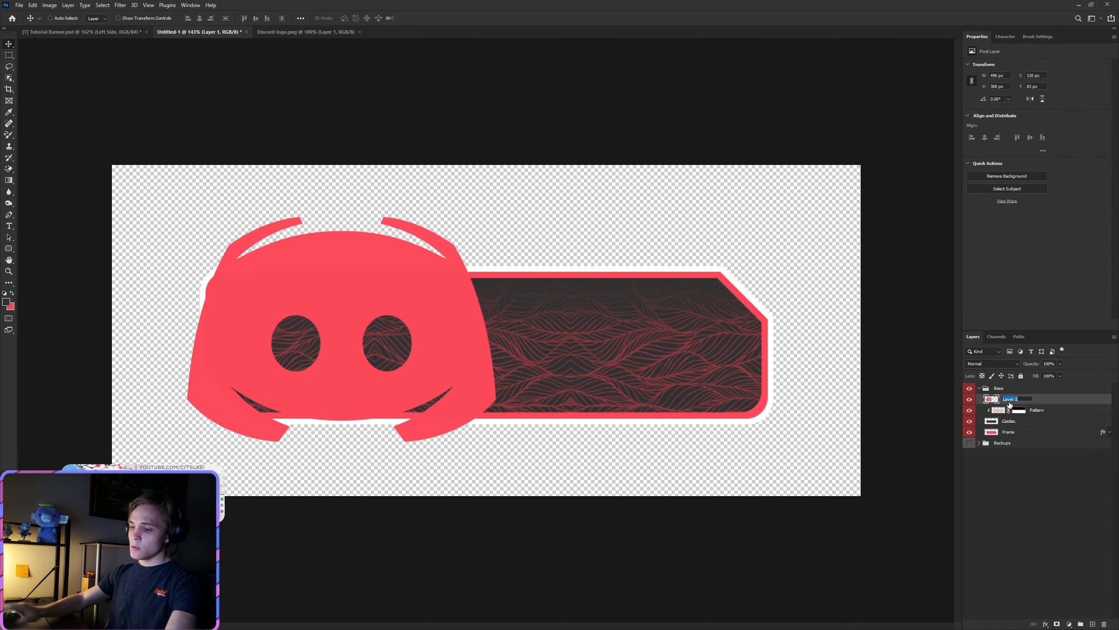
{"action": "type", "text": "Icon"}
{"action": "key", "text": "Return"}
Step: Take the Icon layer out of the Base group, place it above the group, and collapse the group
{"action": "mouse_move", "coordinate": [1010, 402]}
{"action": "left_mouse_down"}
{"action": "mouse_move", "coordinate": [1009, 375]}
{"action": "mouse_move", "coordinate": [1001, 387]}
{"action": "left_mouse_up"}
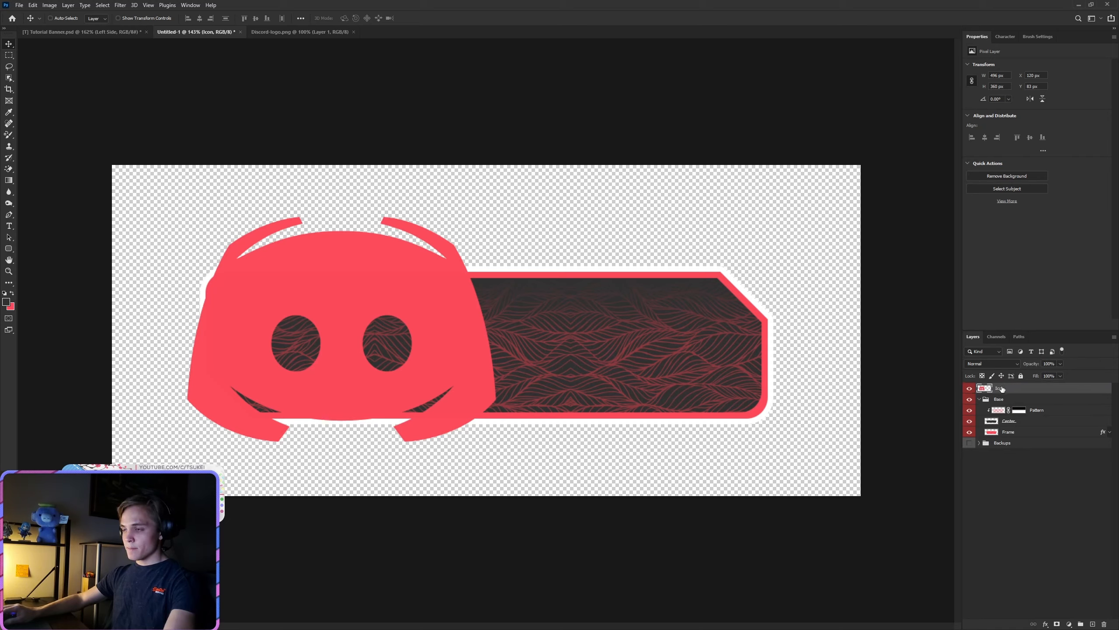
{"action": "left_click", "coordinate": [979, 399]}
{"action": "key", "text": "ctrl+g"}
{"action": "double_click", "coordinate": [1002, 388]}
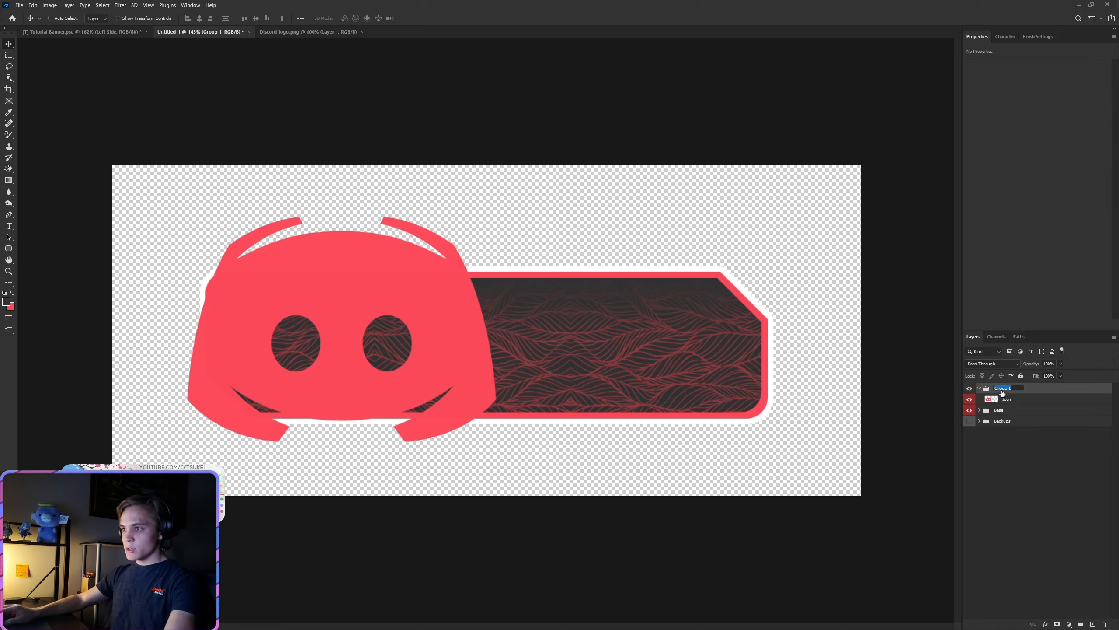
{"action": "type", "text": "Iconm"}
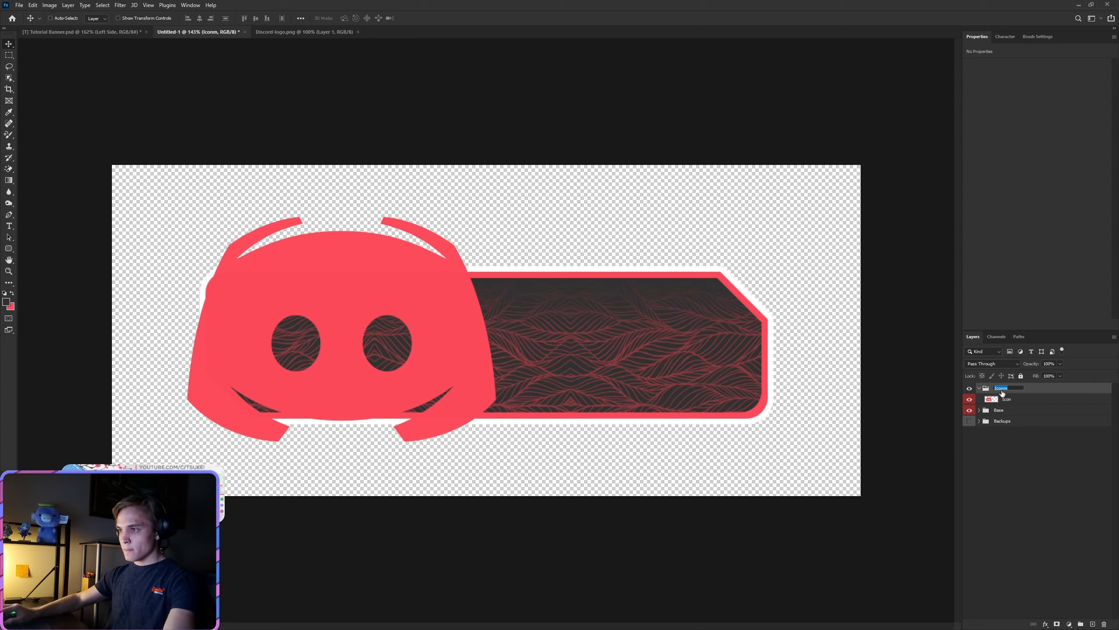
{"action": "key", "text": "BackSpace"}
{"action": "key", "text": "BackSpace"}
{"action": "key", "text": "BackSpace"}
{"action": "key", "text": "BackSpace"}
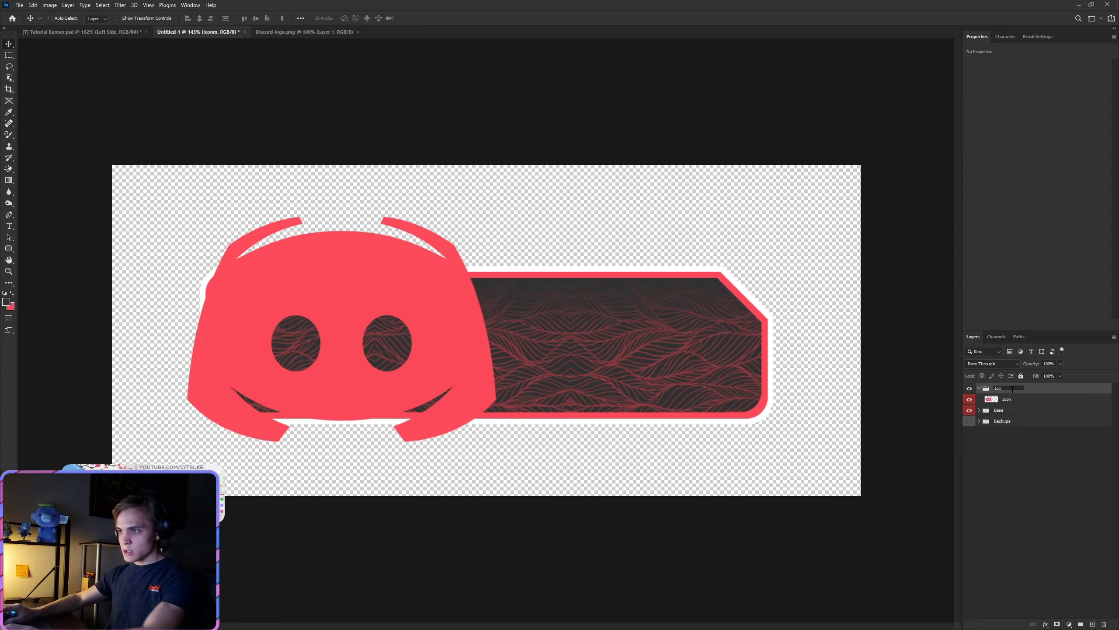
{"action": "left_click", "coordinate": [1017, 449]}
{"action": "left_click_drag", "start_coordinate": [1005, 400], "coordinate": [1009, 384]}
{"action": "left_click", "coordinate": [1008, 400]}
{"action": "key", "text": "Delete"}
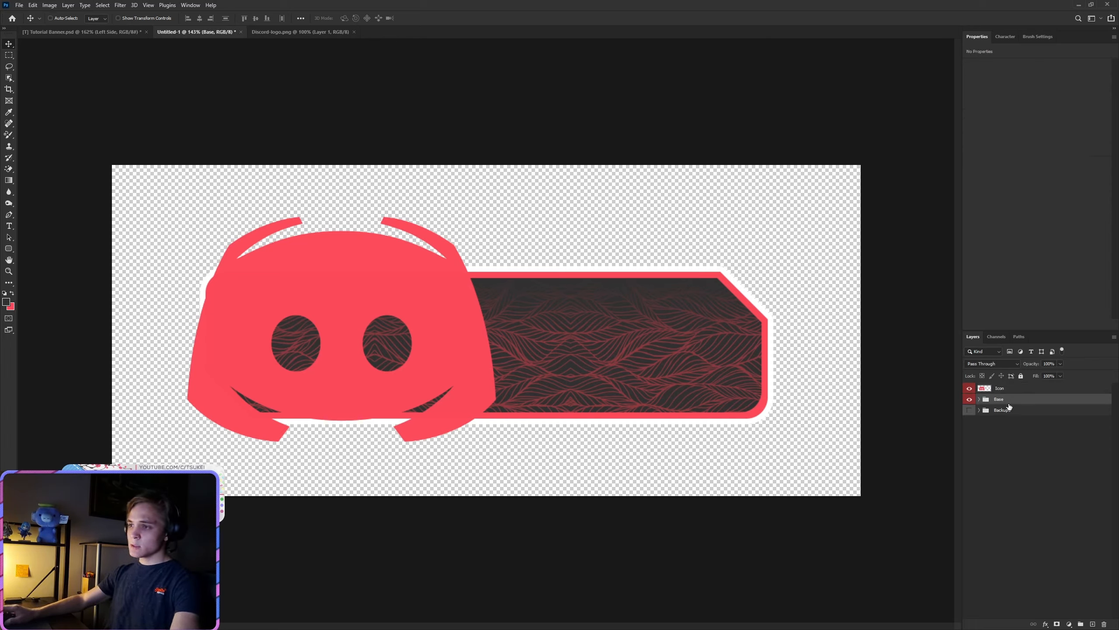
Step: Set the Icon layer's color label to orange
{"action": "right_click", "coordinate": [971, 387]}
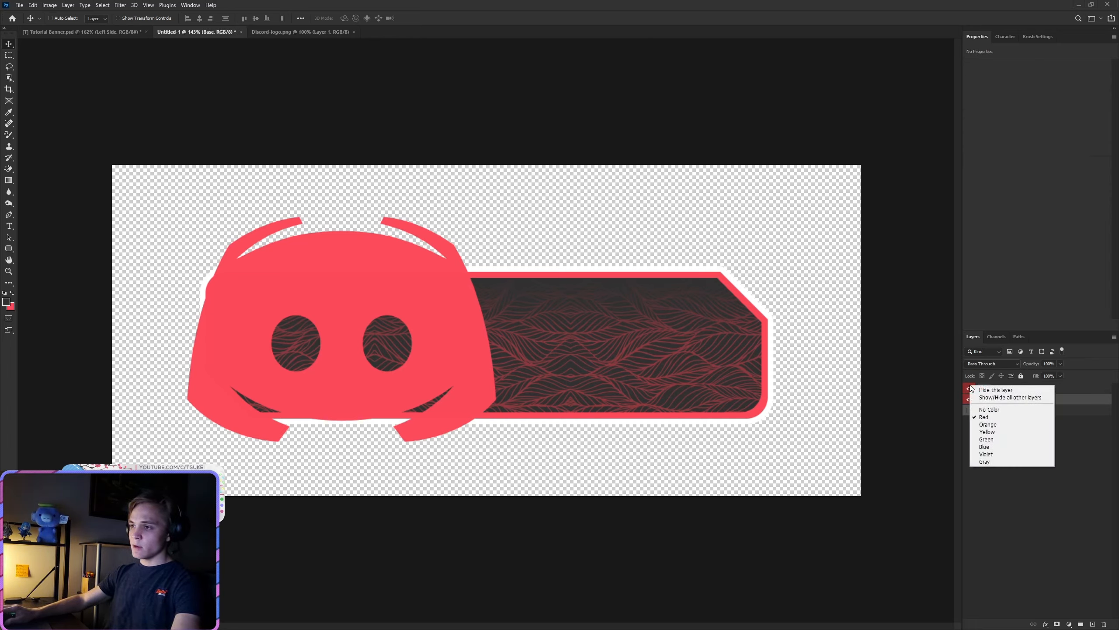
{"action": "left_click", "coordinate": [979, 426]}
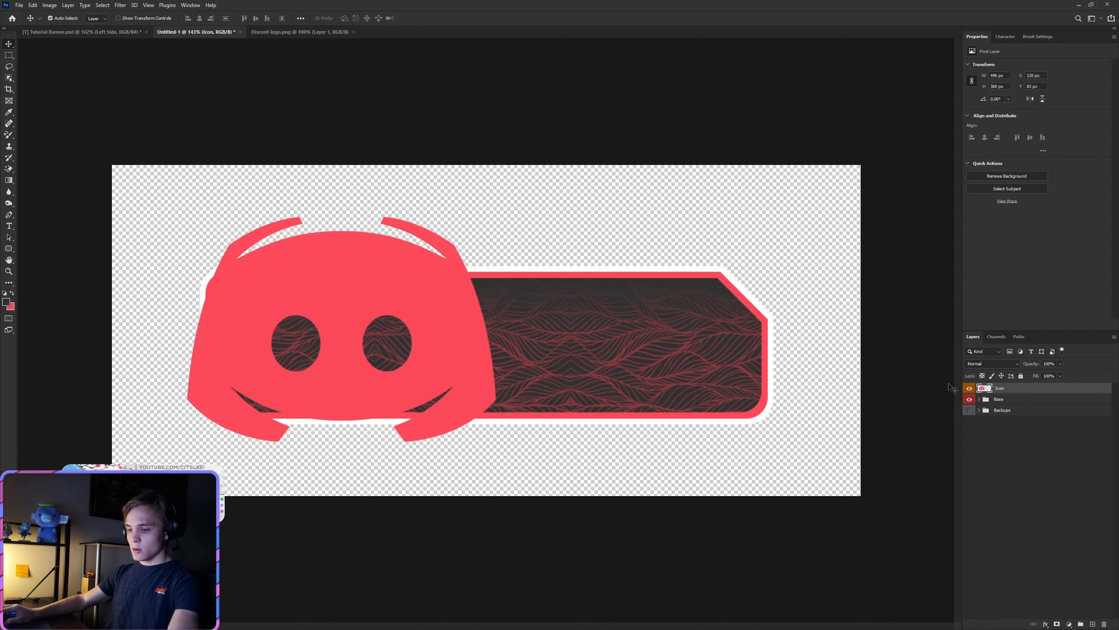
Step: Scale the Discord logo down to about 146 × 107 px and place it inside the left end of the banner's dark center
{"action": "key", "text": "ctrl+t"}
{"action": "left_click_drag", "start_coordinate": [493, 218], "coordinate": [283, 370]}
{"action": "left_click_drag", "start_coordinate": [246, 405], "coordinate": [281, 339]}
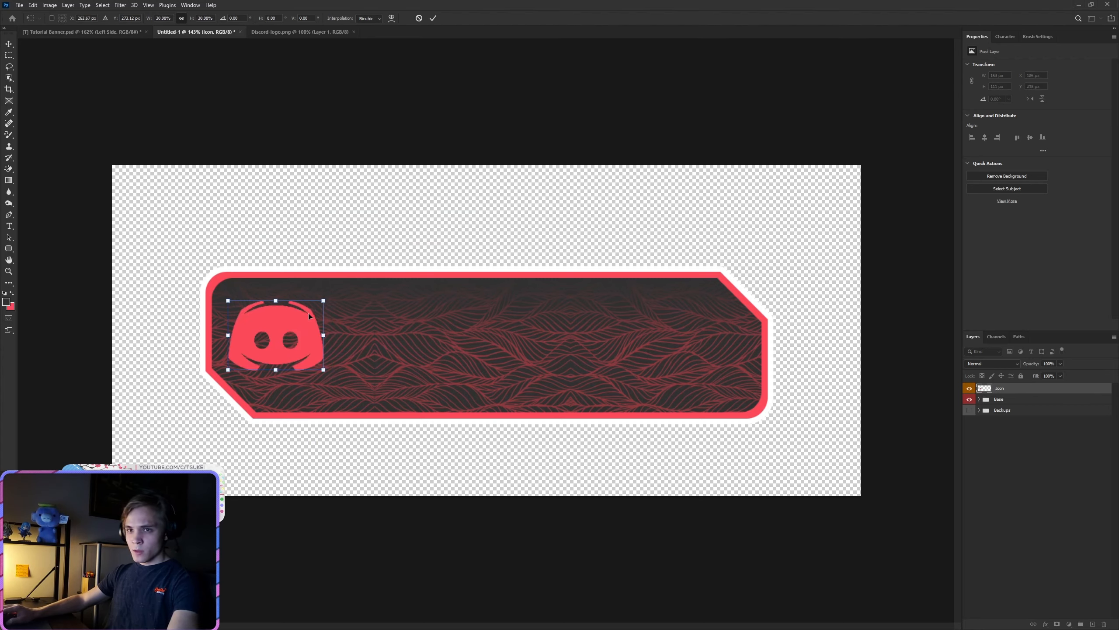
{"action": "left_click_drag", "start_coordinate": [325, 300], "coordinate": [316, 306]}
{"action": "left_click_drag", "start_coordinate": [286, 342], "coordinate": [281, 343]}
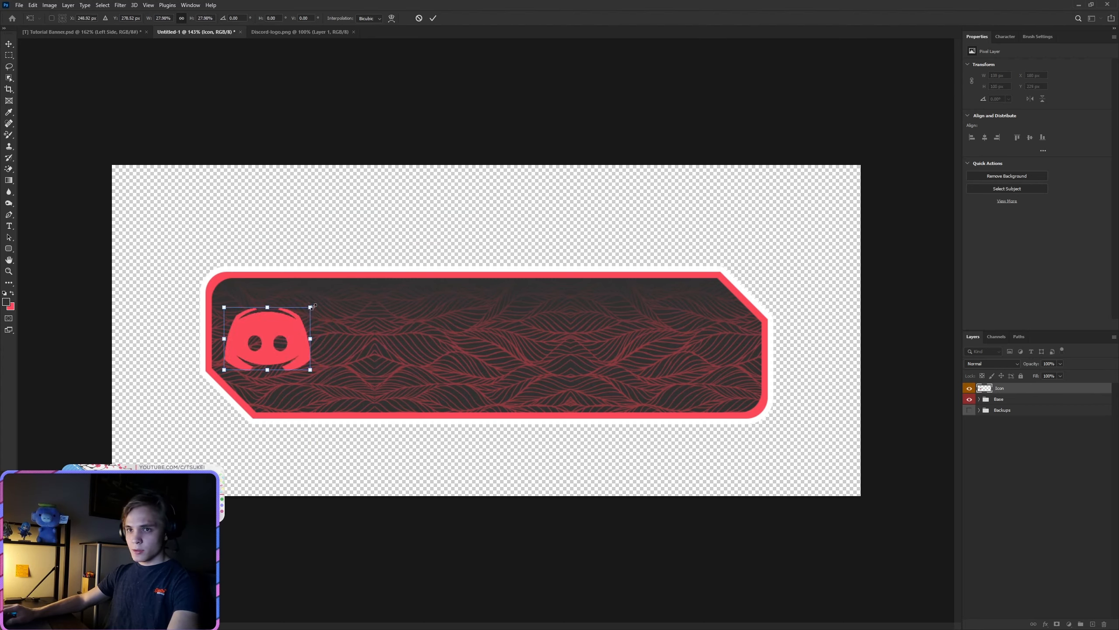
{"action": "left_click_drag", "start_coordinate": [315, 306], "coordinate": [319, 301]}
{"action": "left_click", "coordinate": [432, 18]}
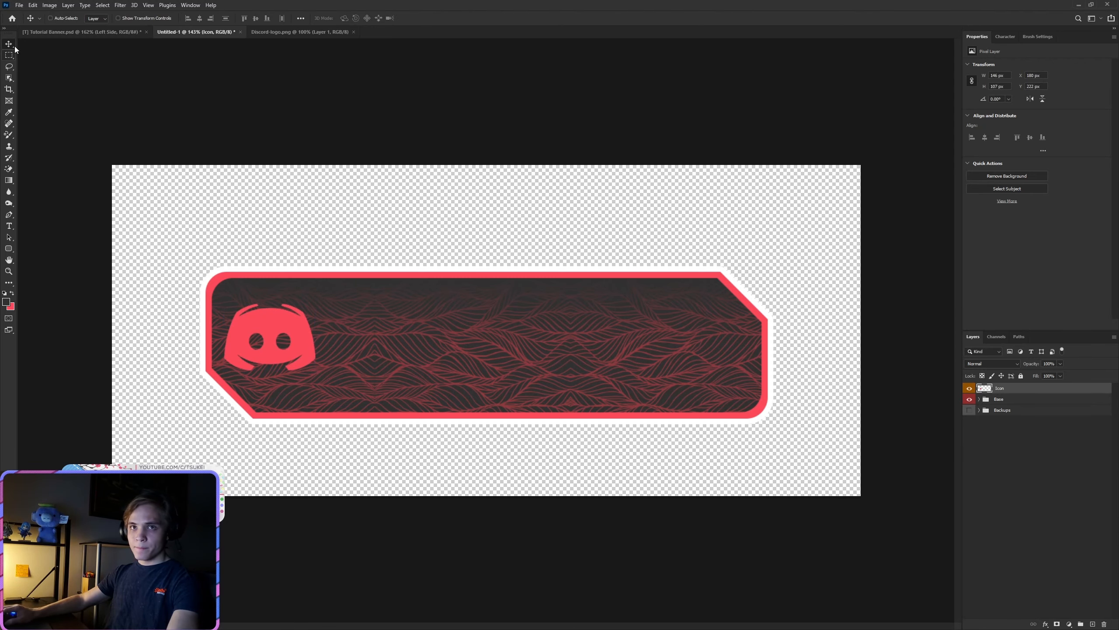
Step: Nudge the Discord logo slightly up and to the left within the dark center
{"action": "scroll", "coordinate": [223, 339], "scroll_direction": "up", "scroll_amount": 3}
{"action": "key", "text": "Up"}
{"action": "key", "text": "Left"}
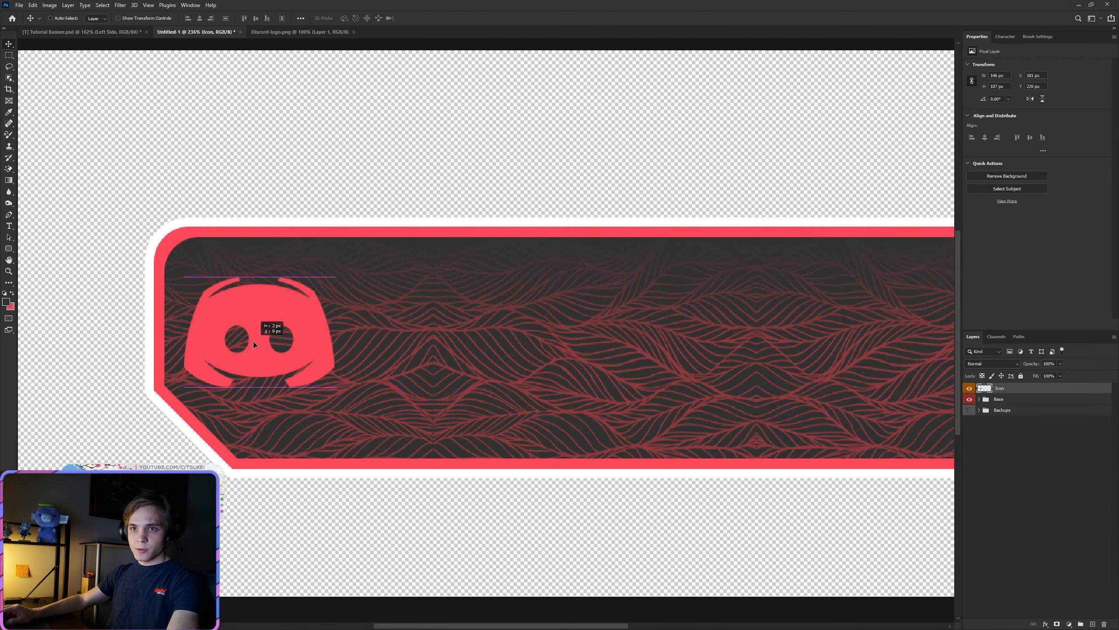
{"action": "key", "text": "Up"}
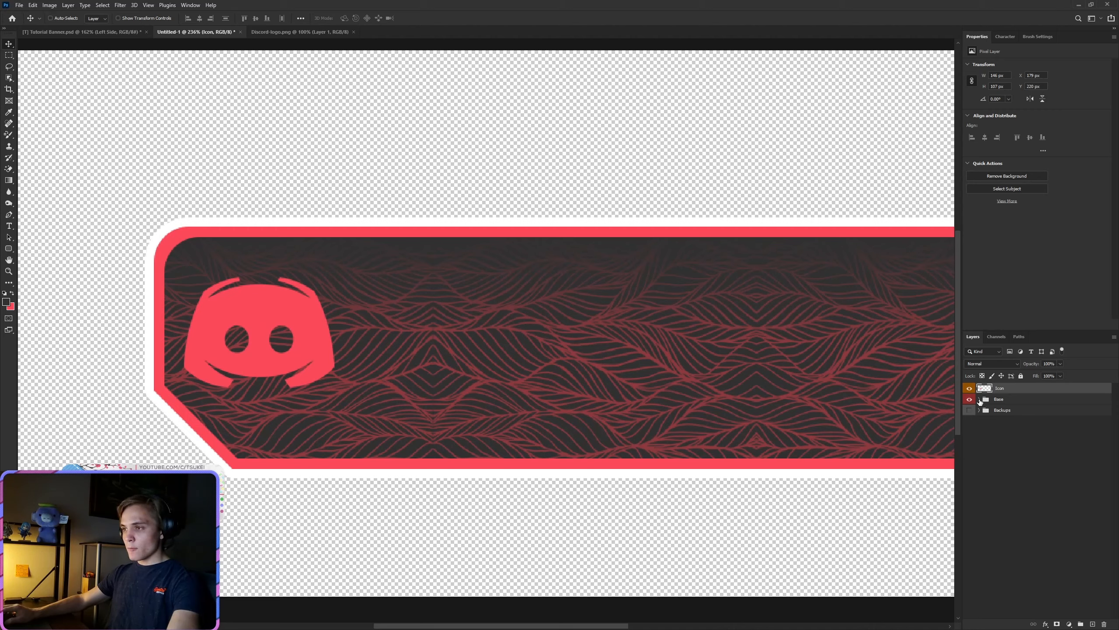
Step: Try to start a Pen path on a new layer from the dark center's bottom edge, to the right of the cut corner
{"action": "left_click", "coordinate": [1094, 623]}
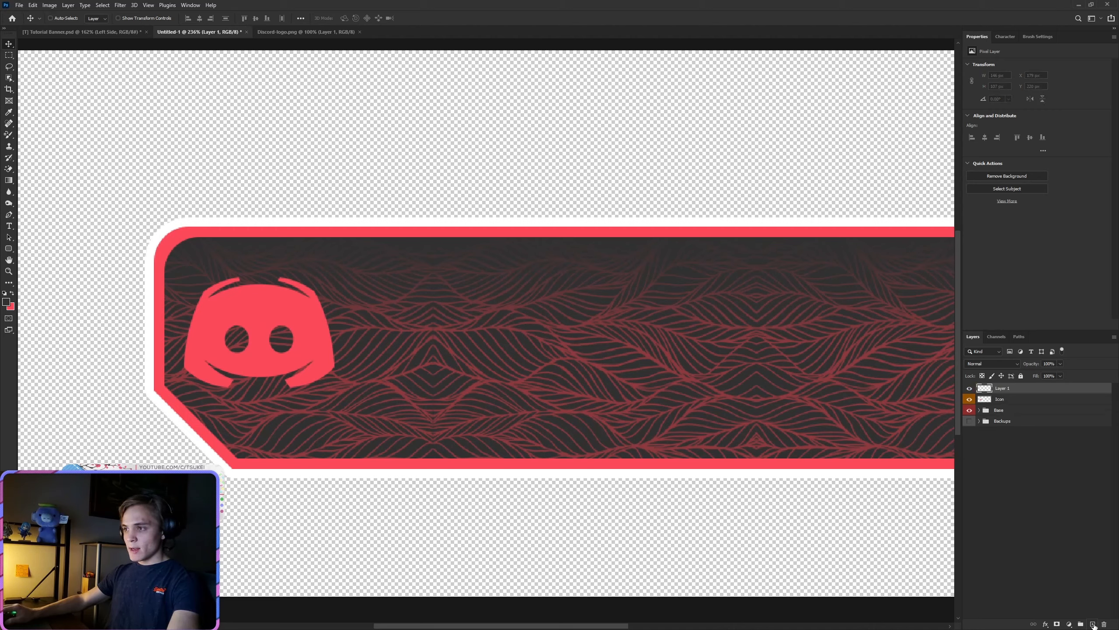
{"action": "left_click", "coordinate": [9, 214]}
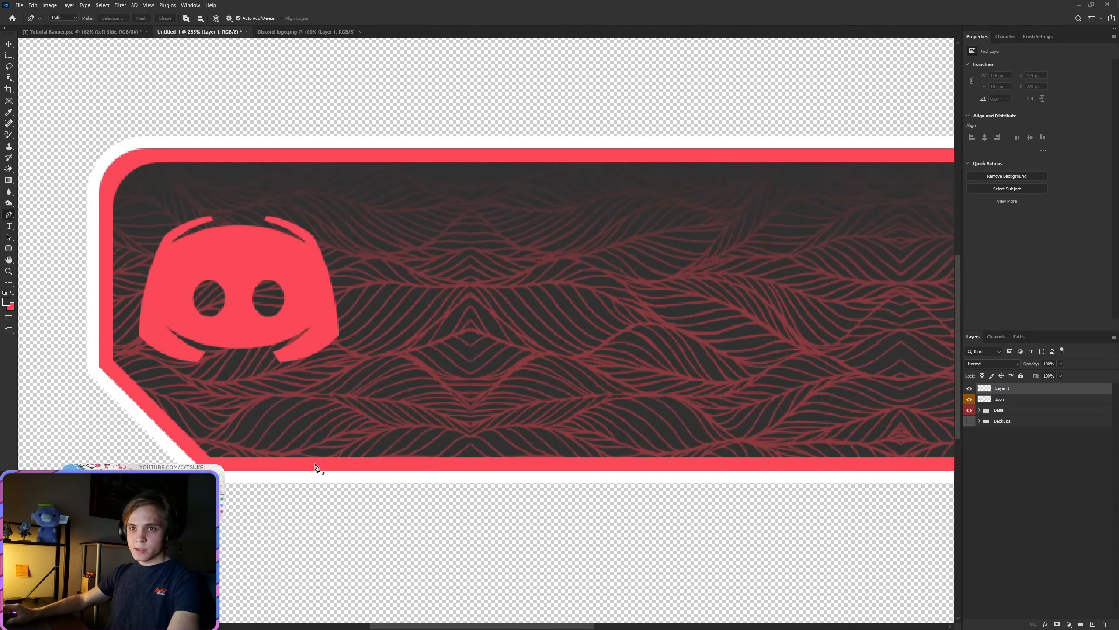
{"action": "scroll", "coordinate": [324, 465], "scroll_direction": "up", "scroll_amount": 1}
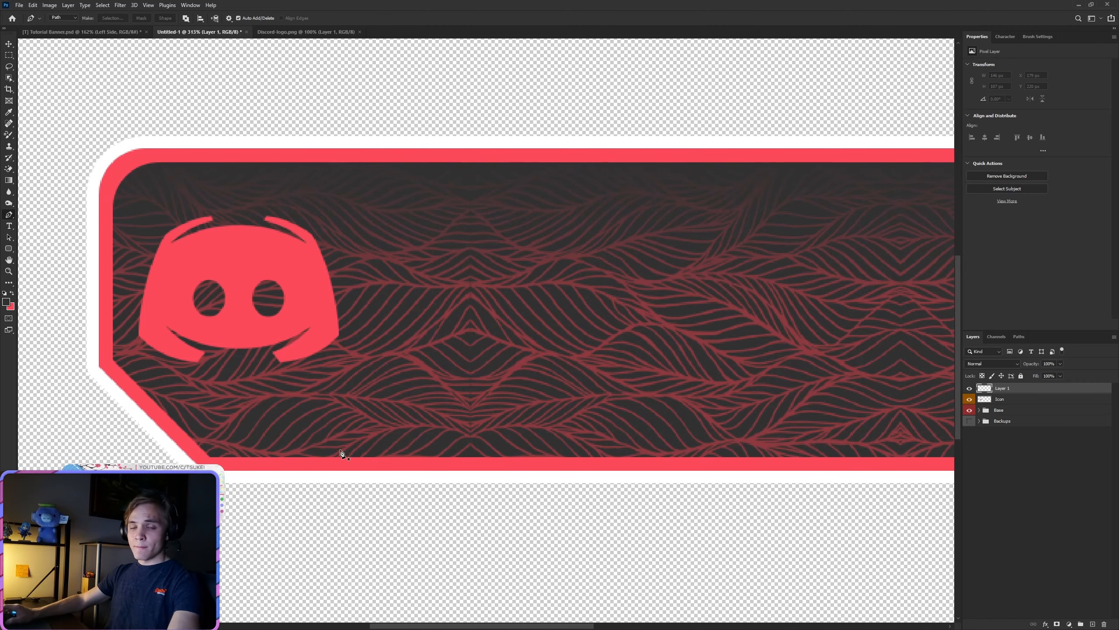
{"action": "scroll", "coordinate": [344, 458], "scroll_direction": "up", "scroll_amount": 1}
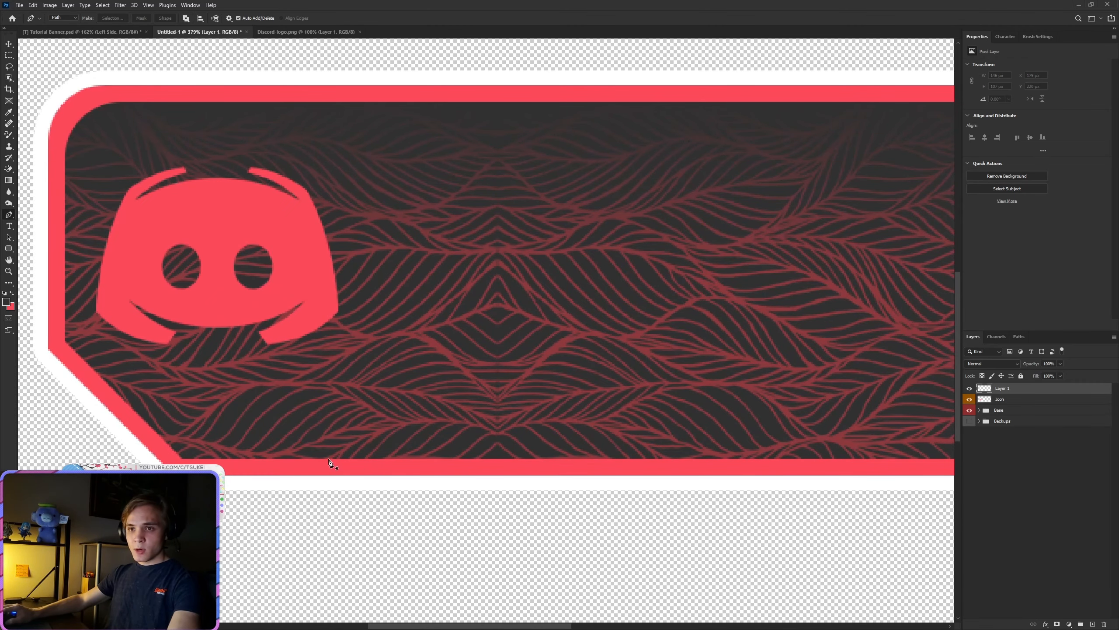
{"action": "left_click", "coordinate": [328, 459]}
{"action": "scroll", "coordinate": [63, 341], "scroll_direction": "up", "scroll_amount": 5}
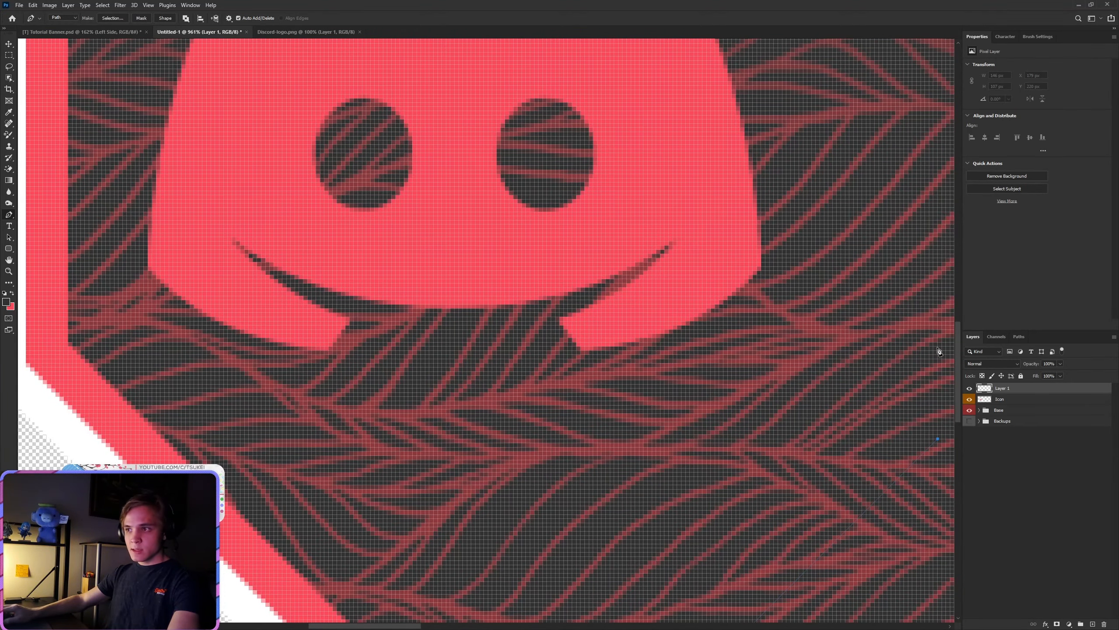
{"action": "scroll", "coordinate": [939, 350], "scroll_direction": "down", "scroll_amount": 6}
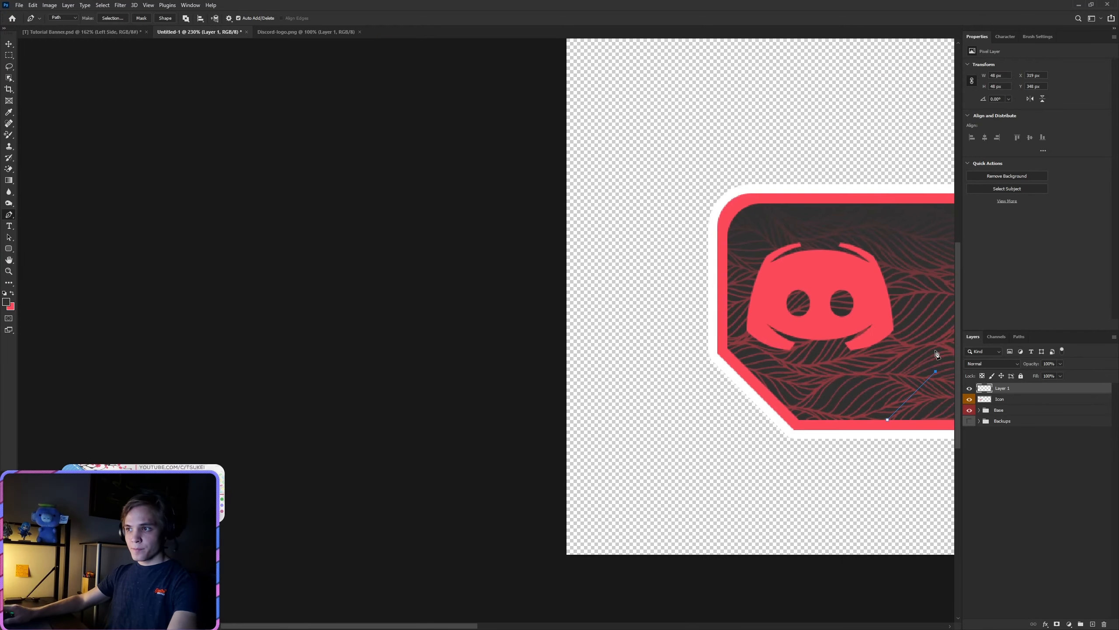
{"action": "scroll", "coordinate": [936, 352], "scroll_direction": "up", "scroll_amount": 5}
{"action": "left_click_drag", "start_coordinate": [389, 625], "coordinate": [421, 624]}
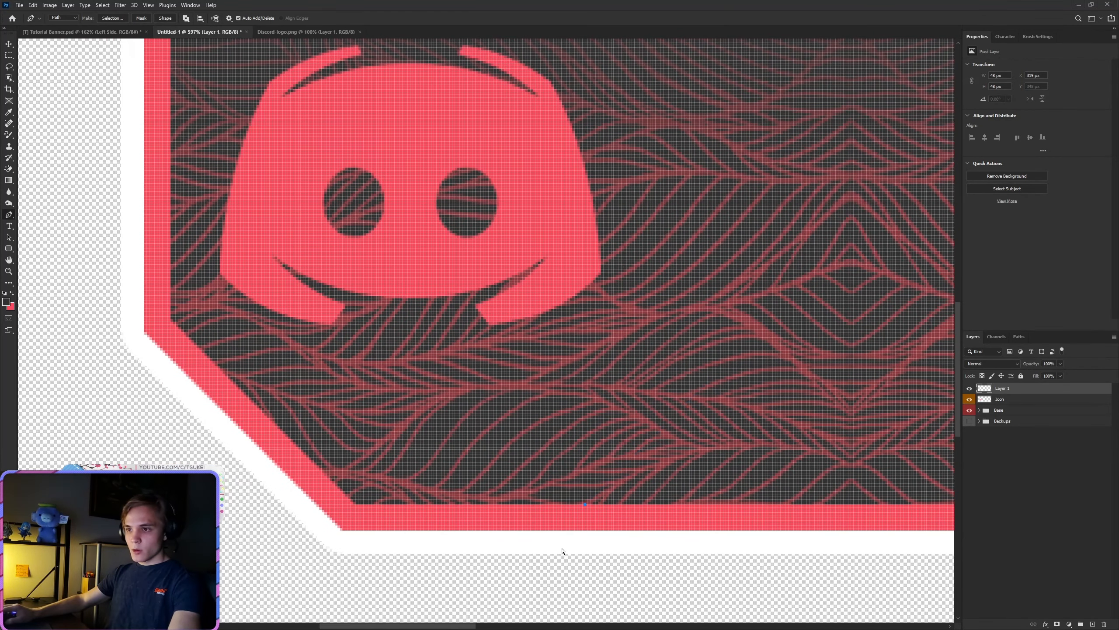
Step: Add a new layer above Layer 1 and switch to the Rectangle tool
{"action": "left_click", "coordinate": [1093, 624]}
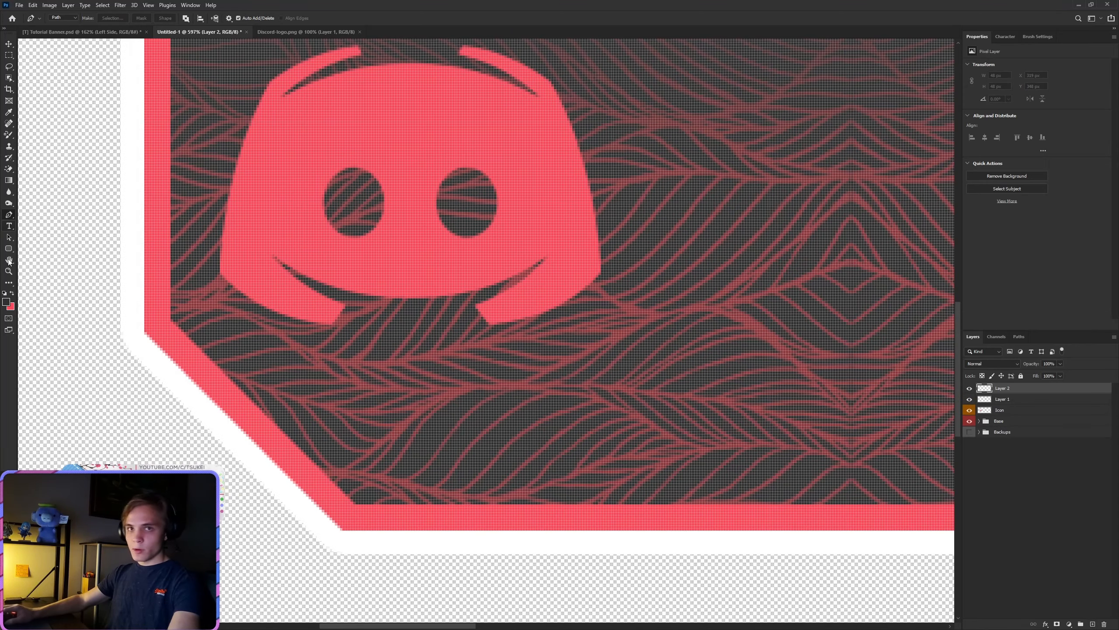
{"action": "left_click_drag", "start_coordinate": [9, 248], "coordinate": [31, 248]}
{"action": "scroll", "coordinate": [205, 349], "scroll_direction": "up", "scroll_amount": 5}
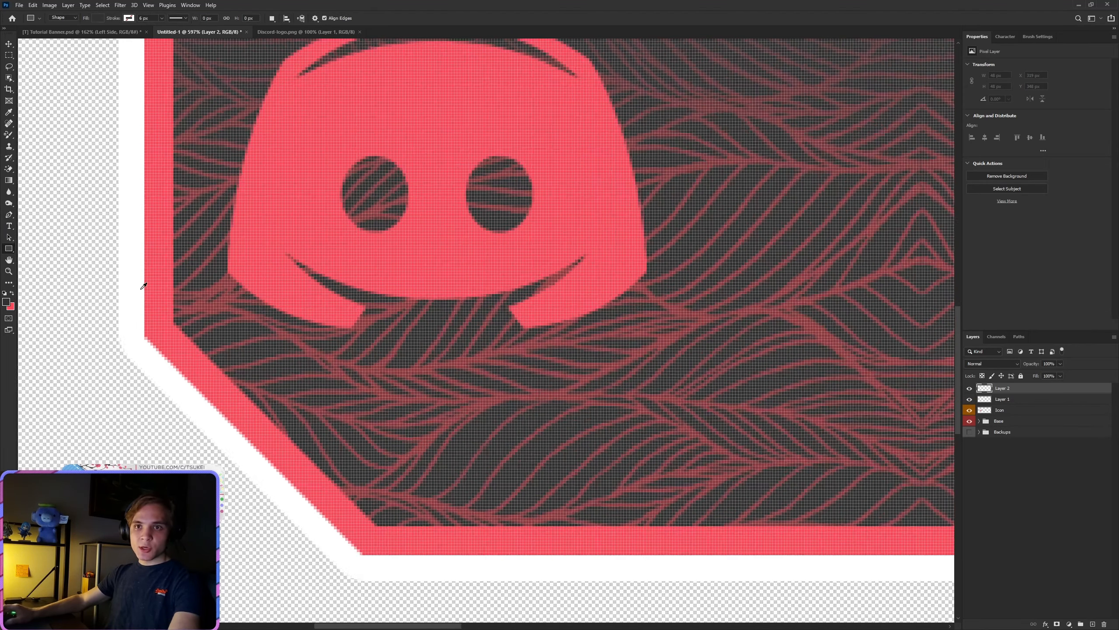
{"action": "scroll", "coordinate": [205, 350], "scroll_direction": "down", "scroll_amount": 5}
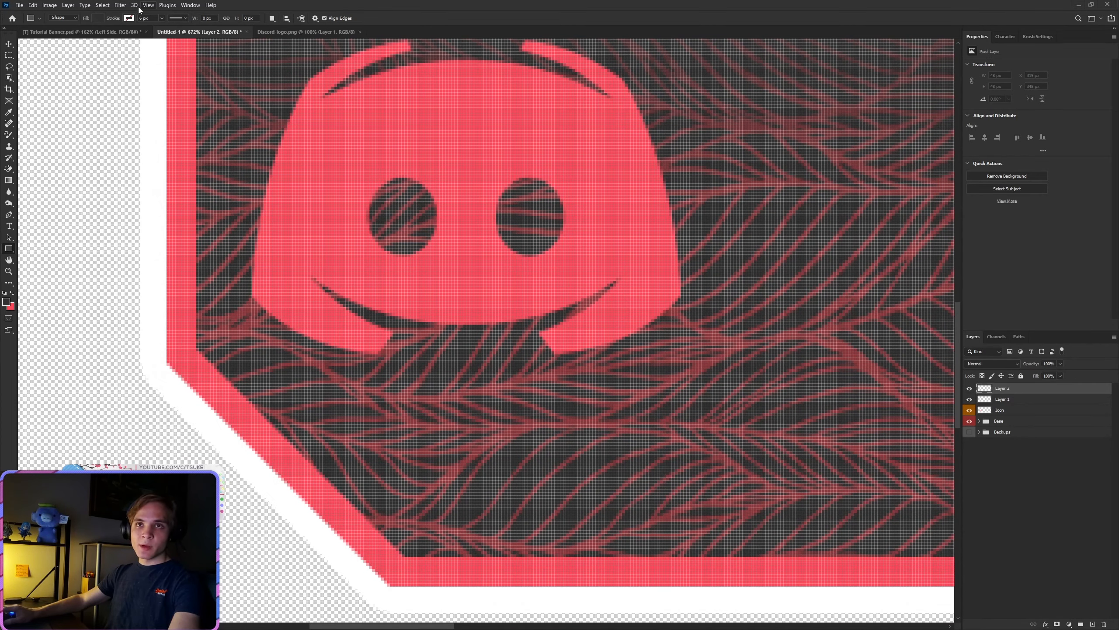
{"action": "left_click", "coordinate": [182, 6]}
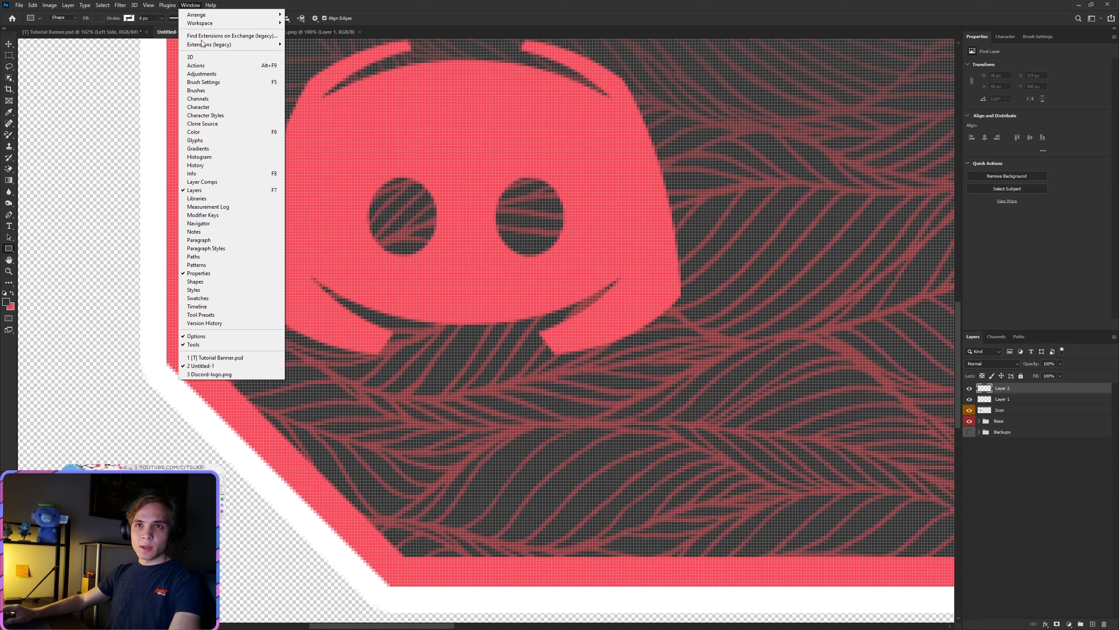
{"action": "mouse_move", "coordinate": [137, 5]}
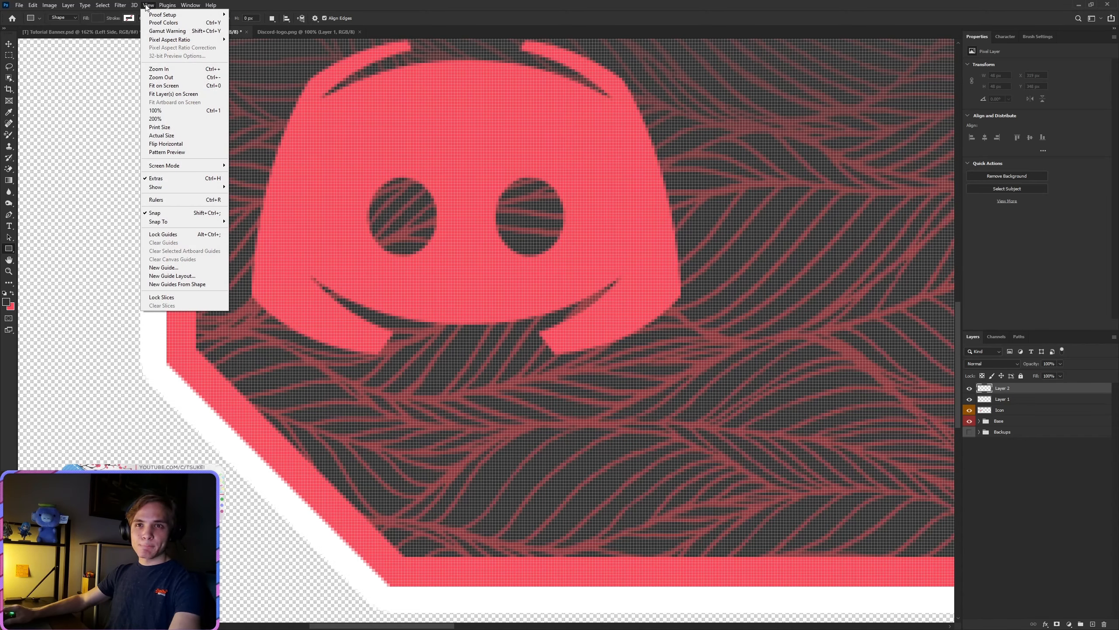
{"action": "left_click", "coordinate": [407, 4]}
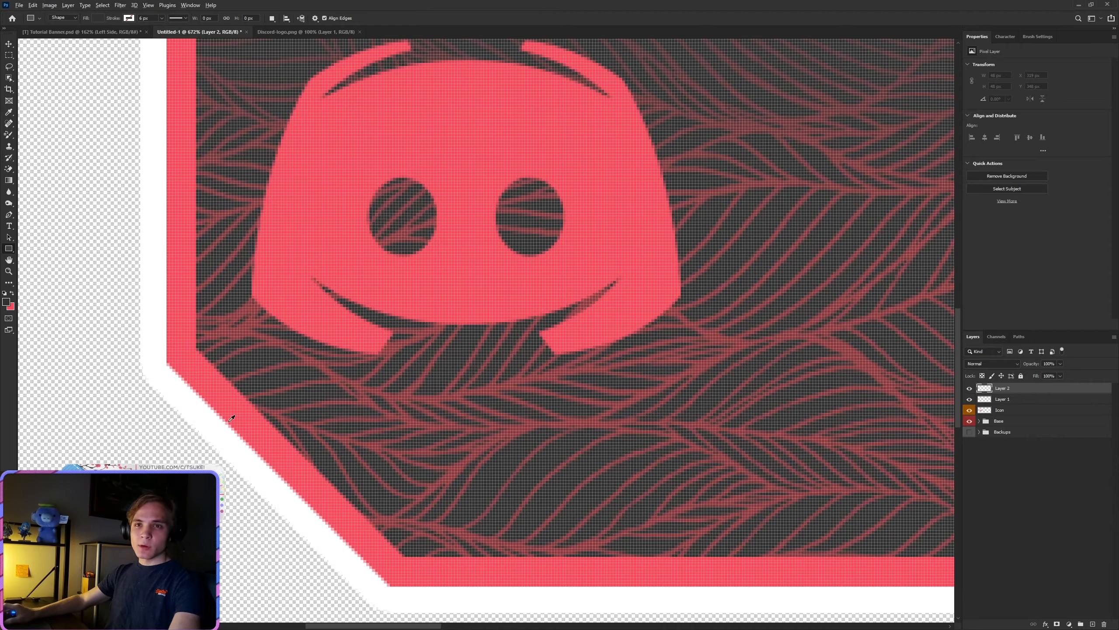
Step: Draw a horizontal guide rectangle about 385 × 1 px, starting where the dark center's left edge meets the cut corner
{"action": "scroll", "coordinate": [218, 402], "scroll_direction": "up", "scroll_amount": 5}
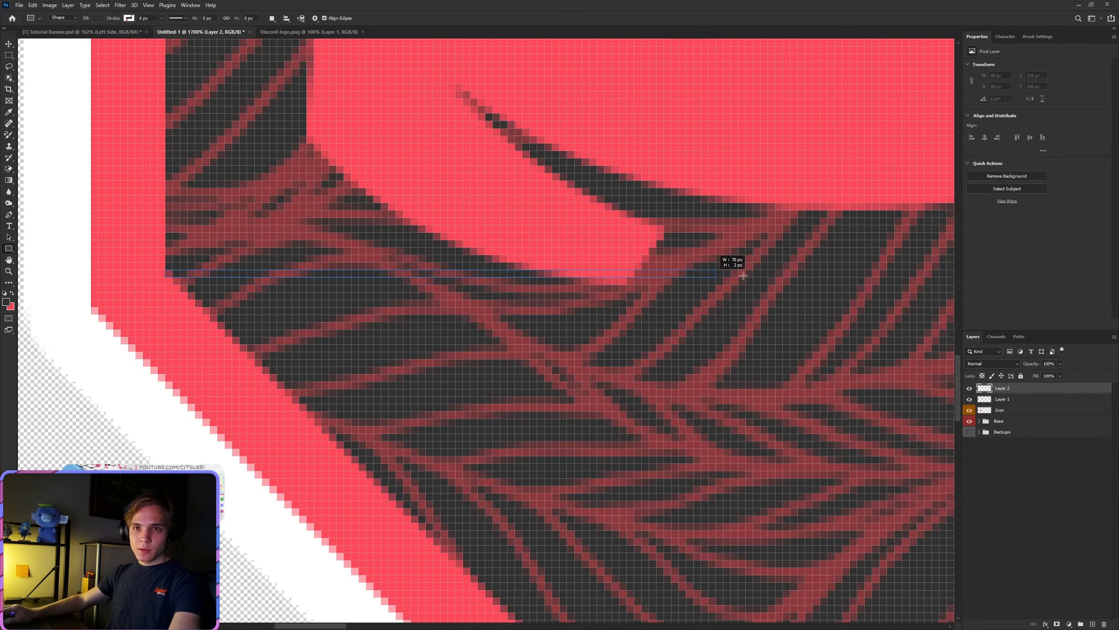
{"action": "scroll", "coordinate": [729, 257], "scroll_direction": "right", "scroll_amount": 6}
{"action": "scroll", "coordinate": [486, 333], "scroll_direction": "right", "scroll_amount": 8}
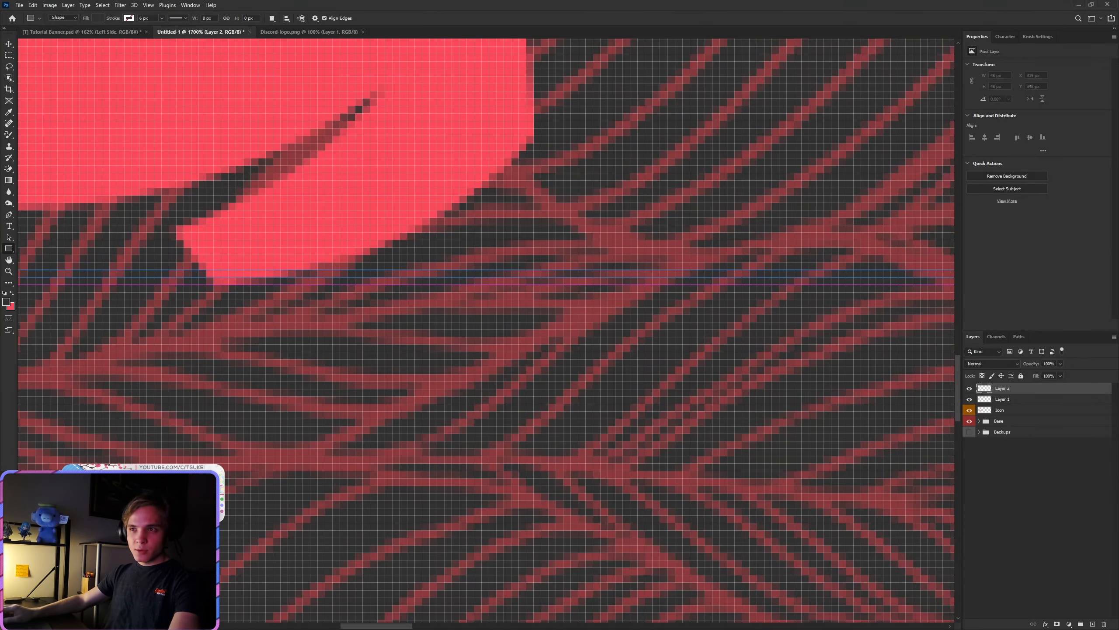
{"action": "scroll", "coordinate": [486, 333], "scroll_direction": "right", "scroll_amount": 6}
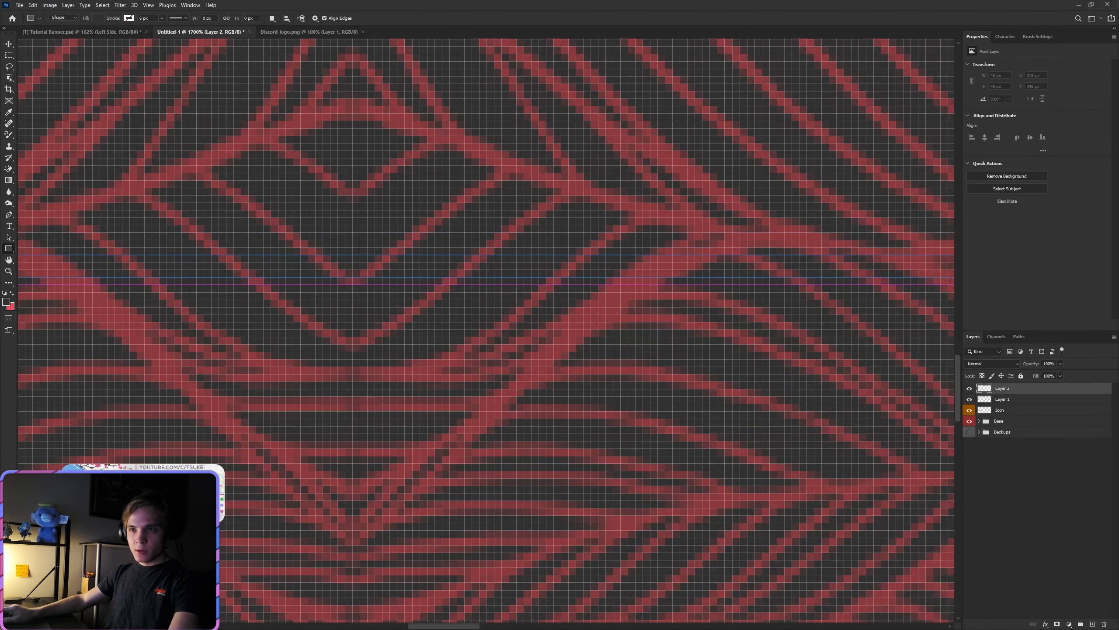
{"action": "left_click_drag", "start_coordinate": [1041, 260], "coordinate": [878, 269]}
{"action": "scroll", "coordinate": [725, 411], "scroll_direction": "down", "scroll_amount": 3}
{"action": "scroll", "coordinate": [725, 411], "scroll_direction": "down", "scroll_amount": 4}
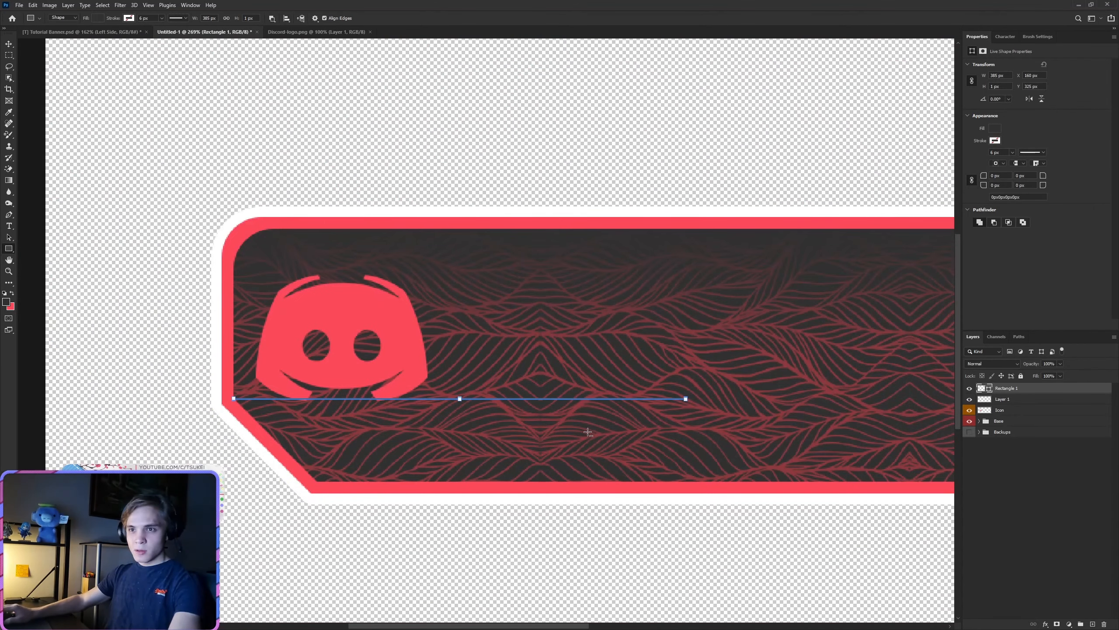
Step: Fill the thin guide rectangle with bright green
{"action": "left_click", "coordinate": [996, 128]}
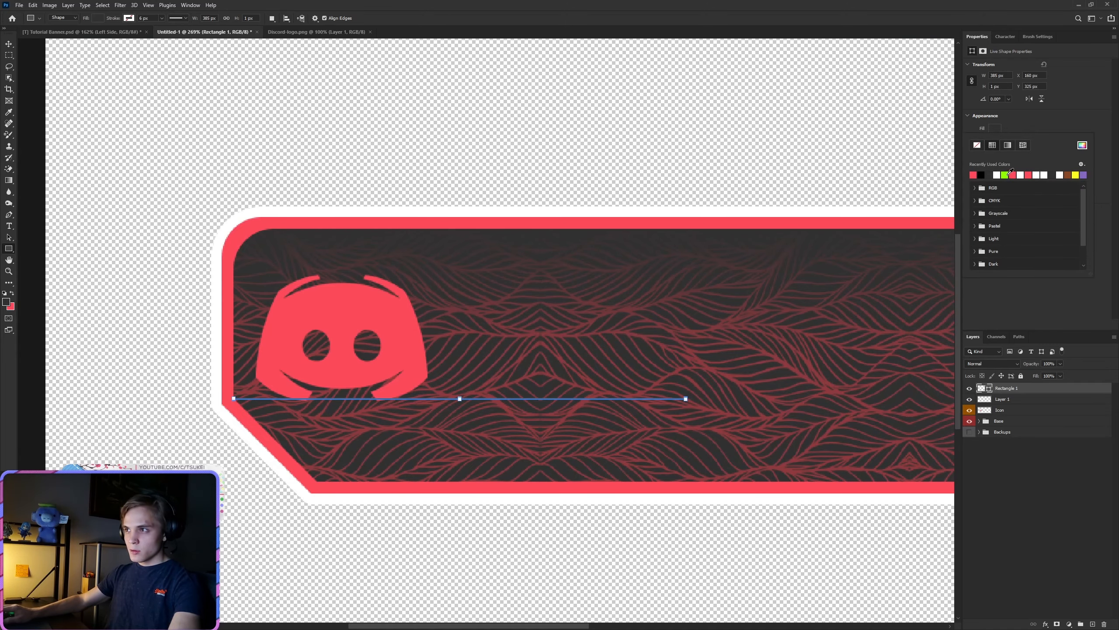
{"action": "left_click", "coordinate": [1005, 175]}
{"action": "scroll", "coordinate": [398, 465], "scroll_direction": "up", "scroll_amount": 2}
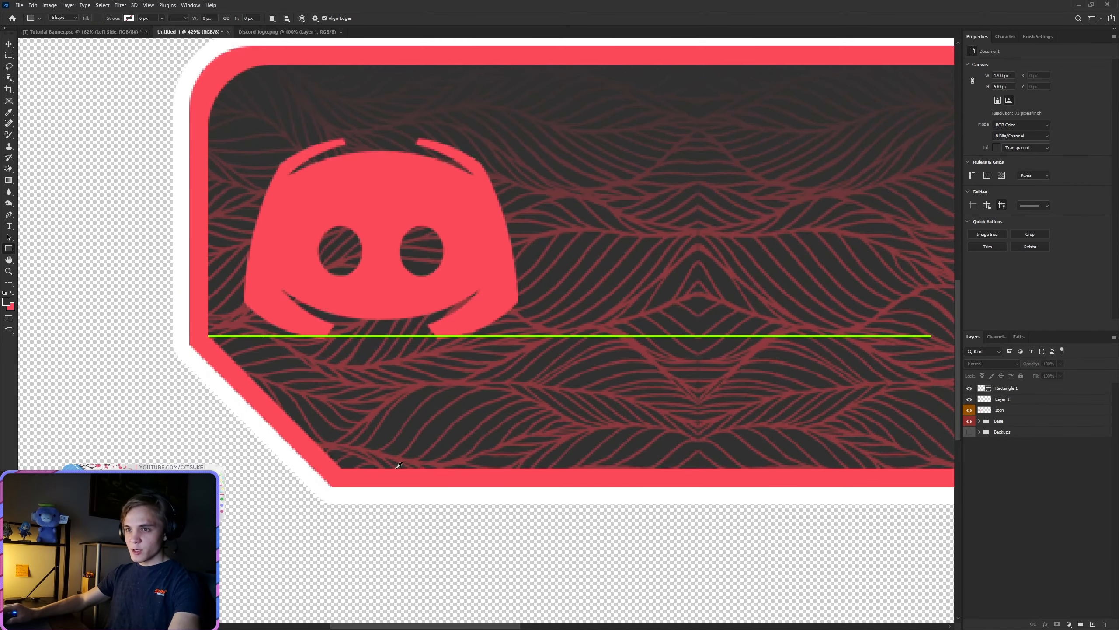
Step: On Layer 1, start a Pen path from the dark center's bottom edge diagonally up to the green line, then straight up to the top border
{"action": "left_click", "coordinate": [1023, 403]}
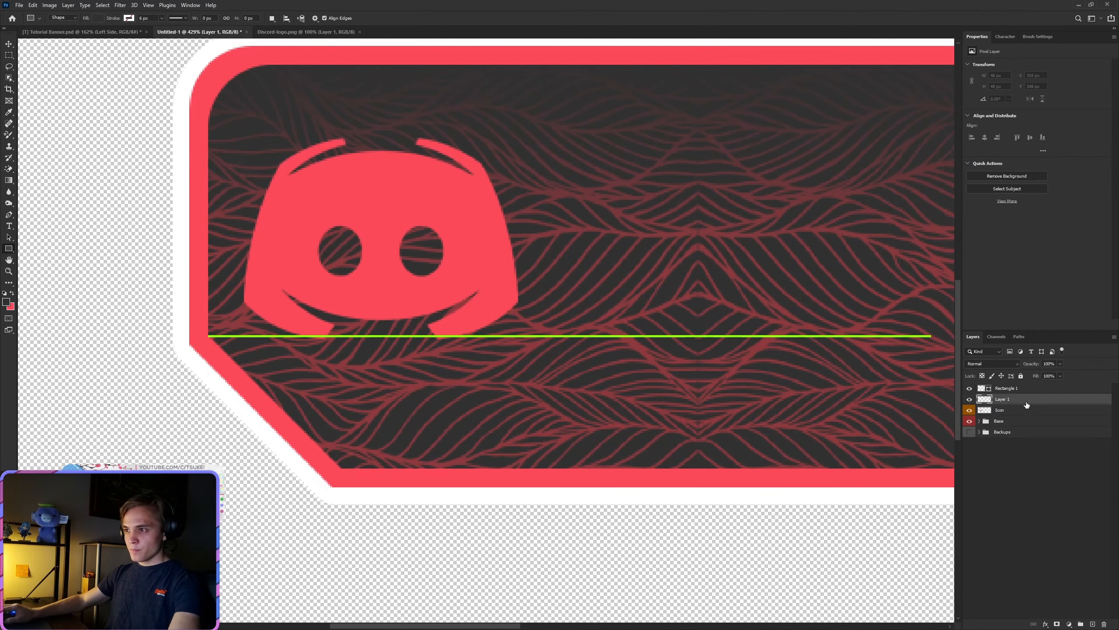
{"action": "left_click", "coordinate": [9, 214]}
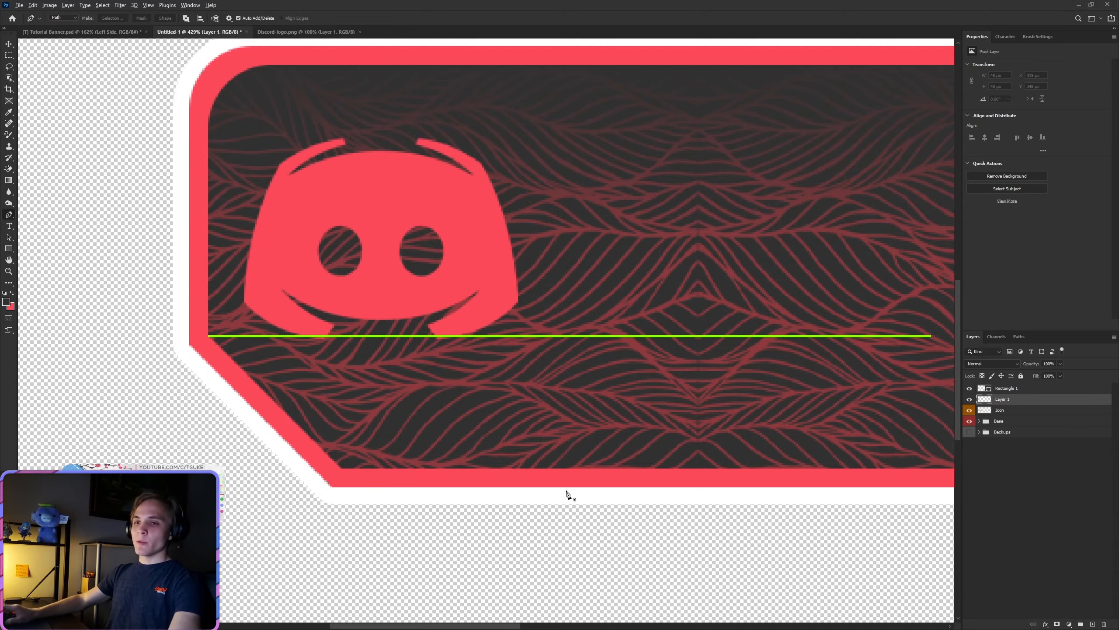
{"action": "scroll", "coordinate": [556, 492], "scroll_direction": "down", "scroll_amount": 1}
{"action": "scroll", "coordinate": [487, 485], "scroll_direction": "up", "scroll_amount": 2}
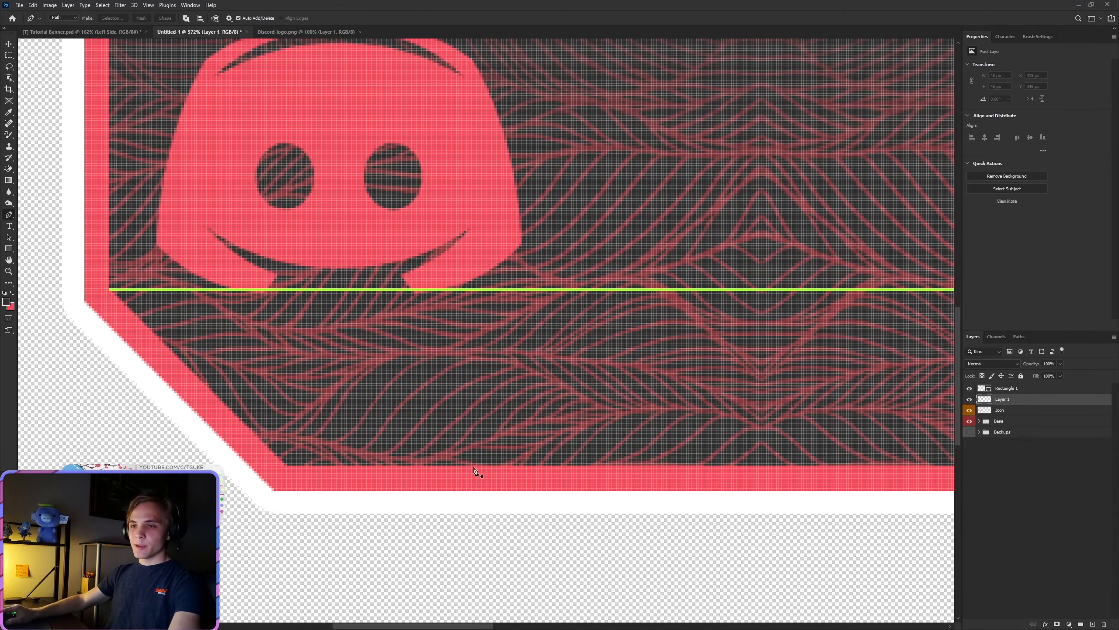
{"action": "left_click", "coordinate": [474, 468]}
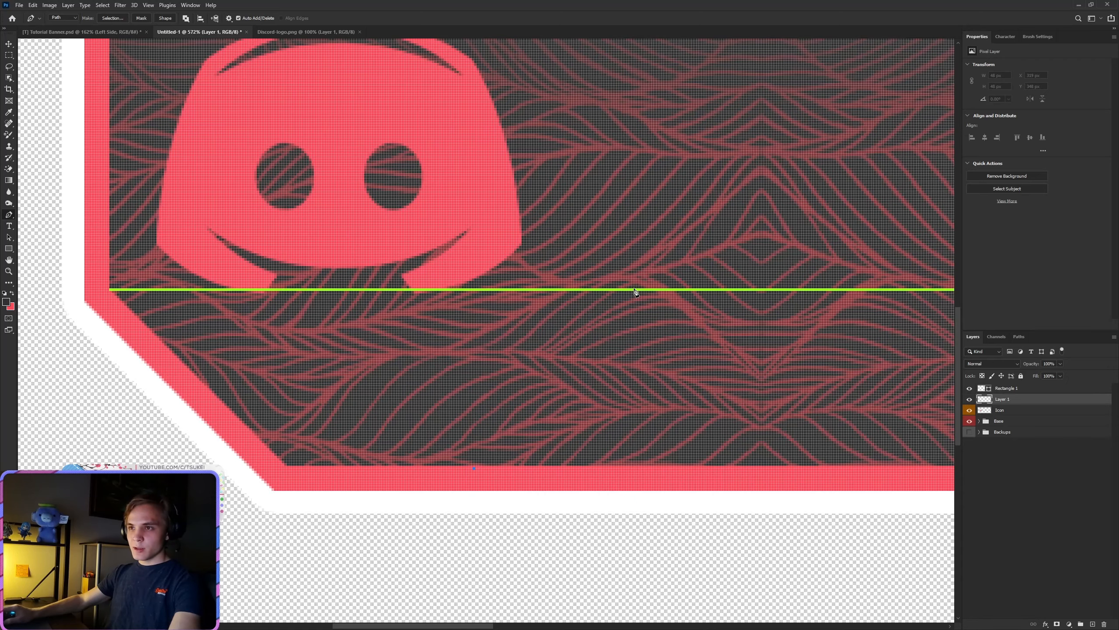
{"action": "left_click", "coordinate": [633, 308]}
{"action": "left_click", "coordinate": [686, 291], "text": "shift"}
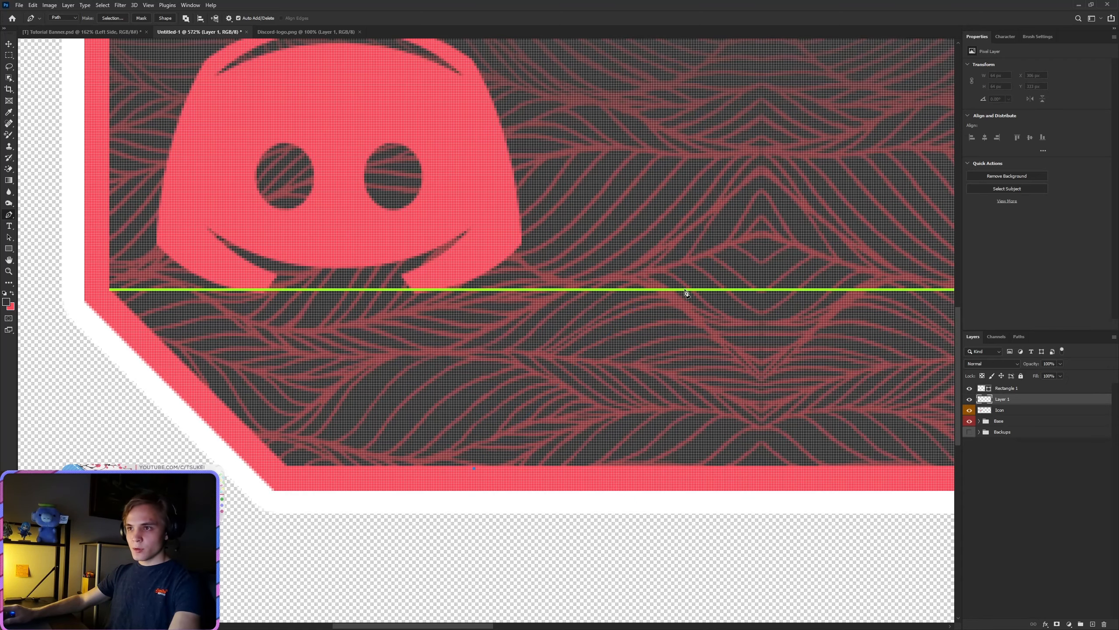
{"action": "scroll", "coordinate": [577, 365], "scroll_direction": "down", "scroll_amount": 3}
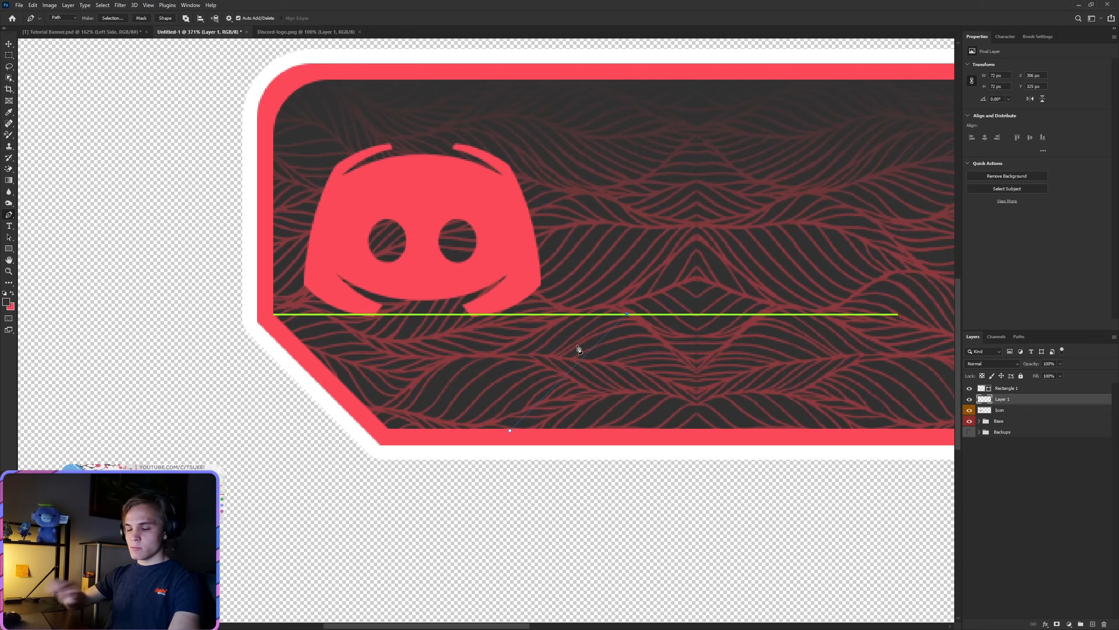
{"action": "left_click", "coordinate": [633, 78], "text": "shift"}
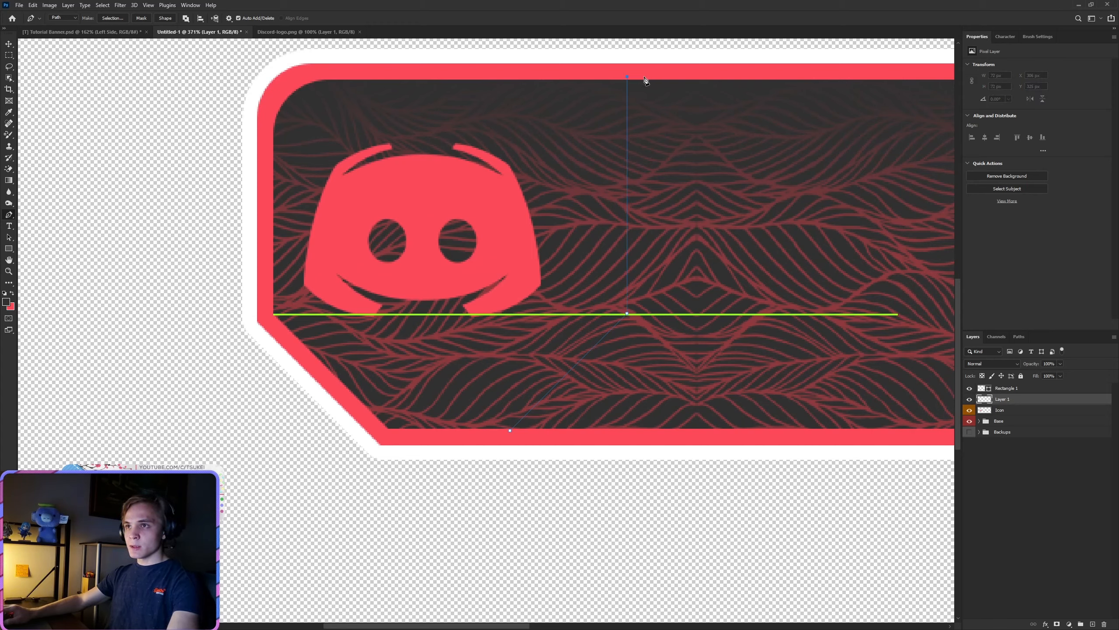
Step: Extend the path along the top border, back down to the green line, and close it parallel to the diagonal as a band about 83 × 221 px
{"action": "scroll", "coordinate": [640, 80], "scroll_direction": "up", "scroll_amount": 6}
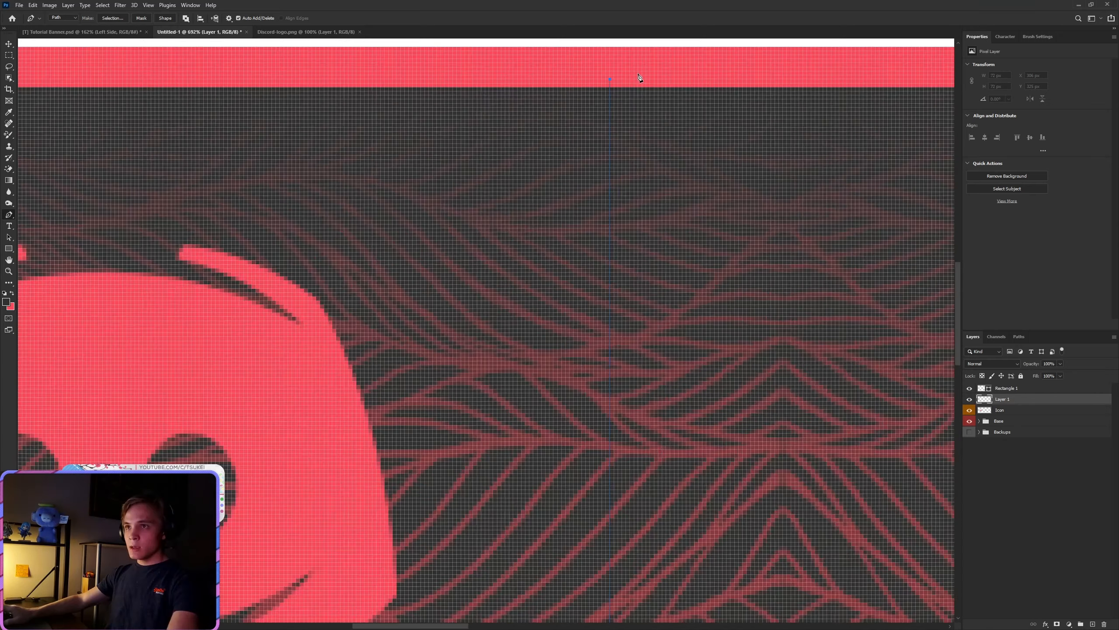
{"action": "scroll", "coordinate": [571, 103], "scroll_direction": "down", "scroll_amount": 6}
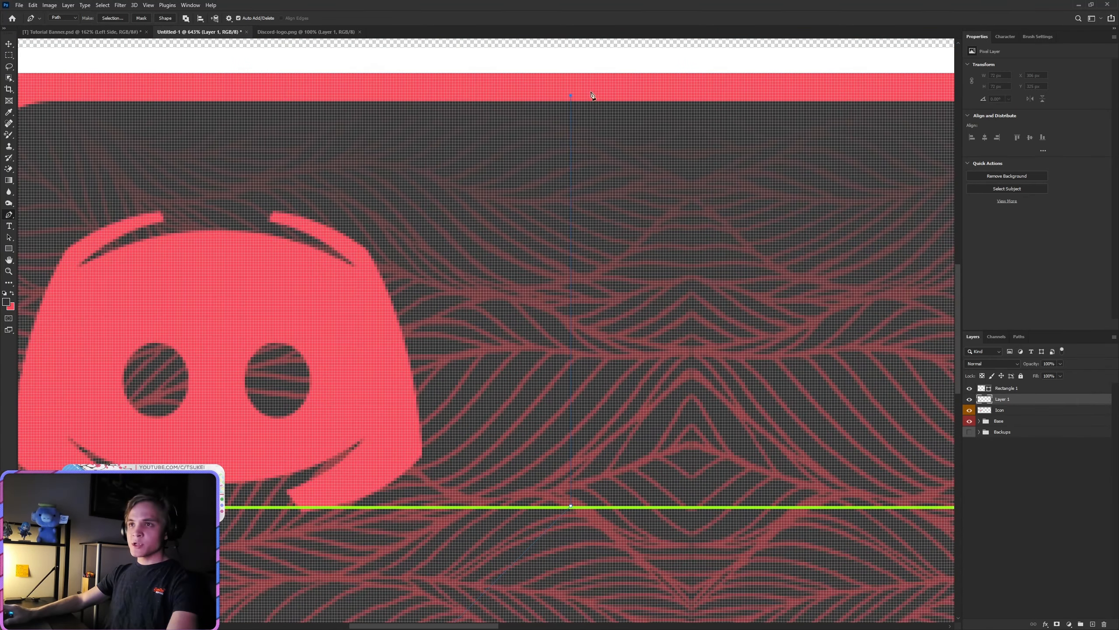
{"action": "scroll", "coordinate": [587, 87], "scroll_direction": "up", "scroll_amount": 7}
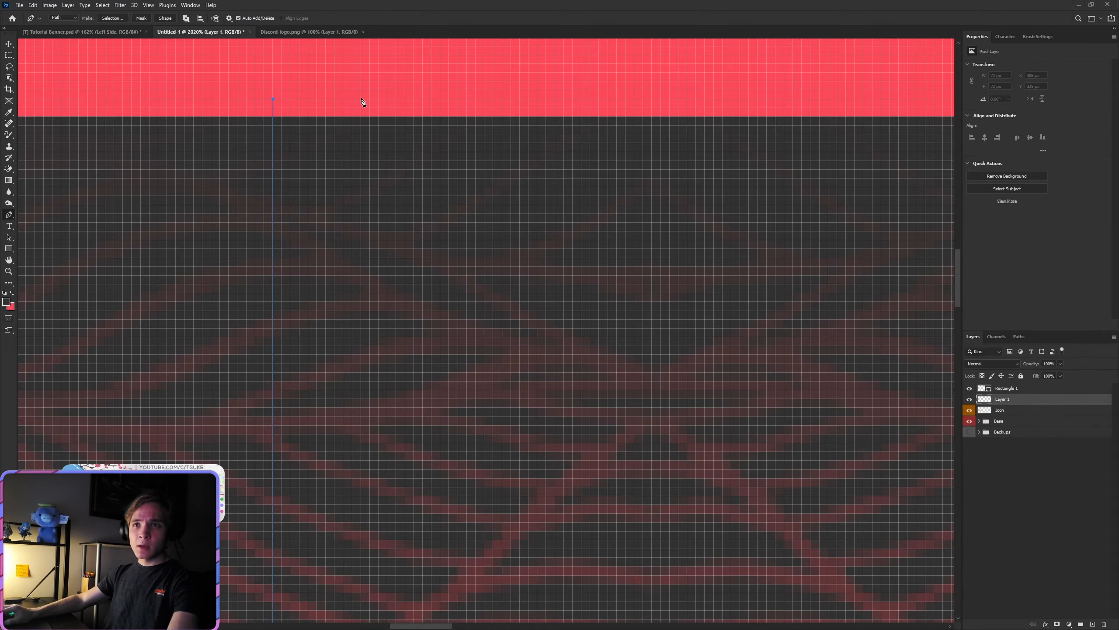
{"action": "scroll", "coordinate": [362, 102], "scroll_direction": "down", "scroll_amount": 6}
{"action": "scroll", "coordinate": [370, 453], "scroll_direction": "up", "scroll_amount": 6}
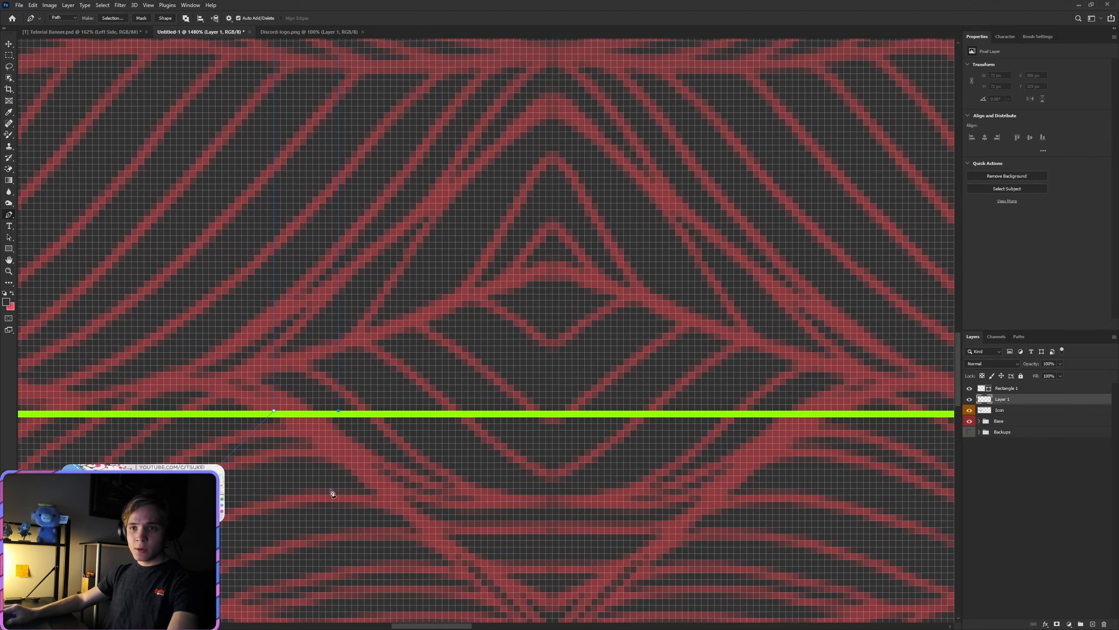
{"action": "scroll", "coordinate": [331, 492], "scroll_direction": "down", "scroll_amount": 5}
{"action": "scroll", "coordinate": [332, 492], "scroll_direction": "up", "scroll_amount": 2}
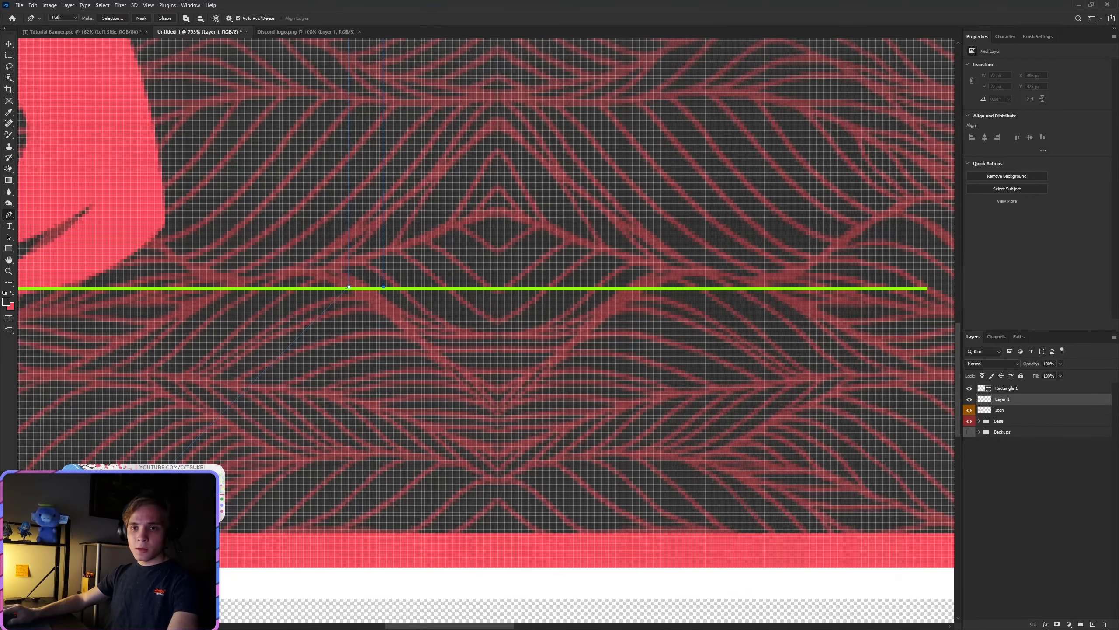
{"action": "key", "text": "ctrl+z"}
{"action": "key", "text": "ctrl+z"}
{"action": "key", "text": "ctrl+z"}
{"action": "key", "text": "ctrl+z"}
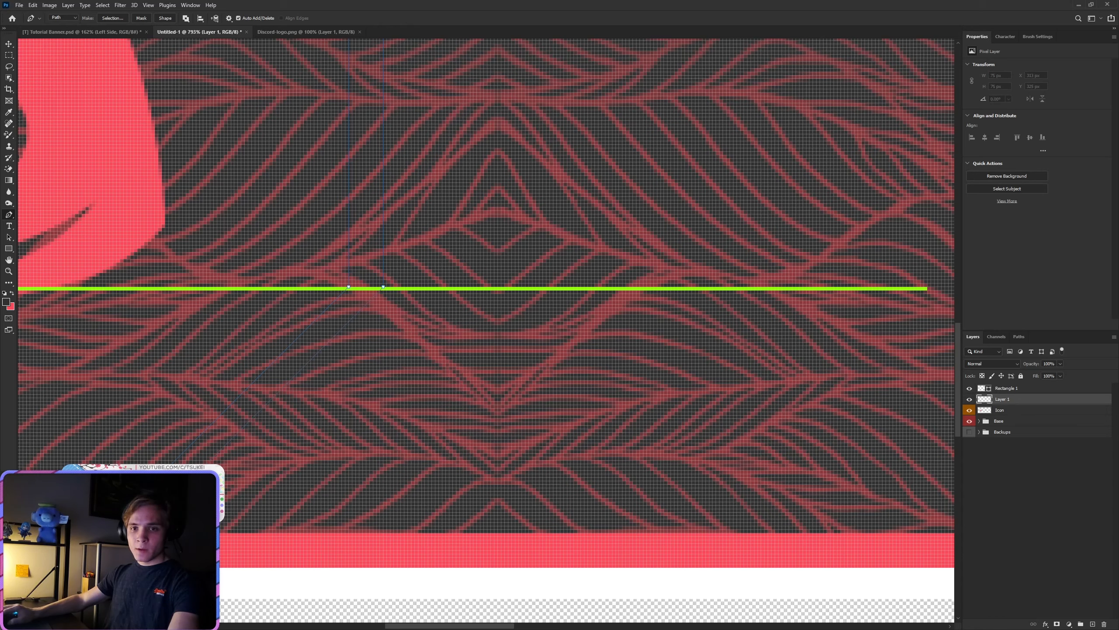
Step: Turn the band path into a new selection with a 0-pixel feather and fill it with the red color fc4a5a
{"action": "right_click", "coordinate": [164, 307]}
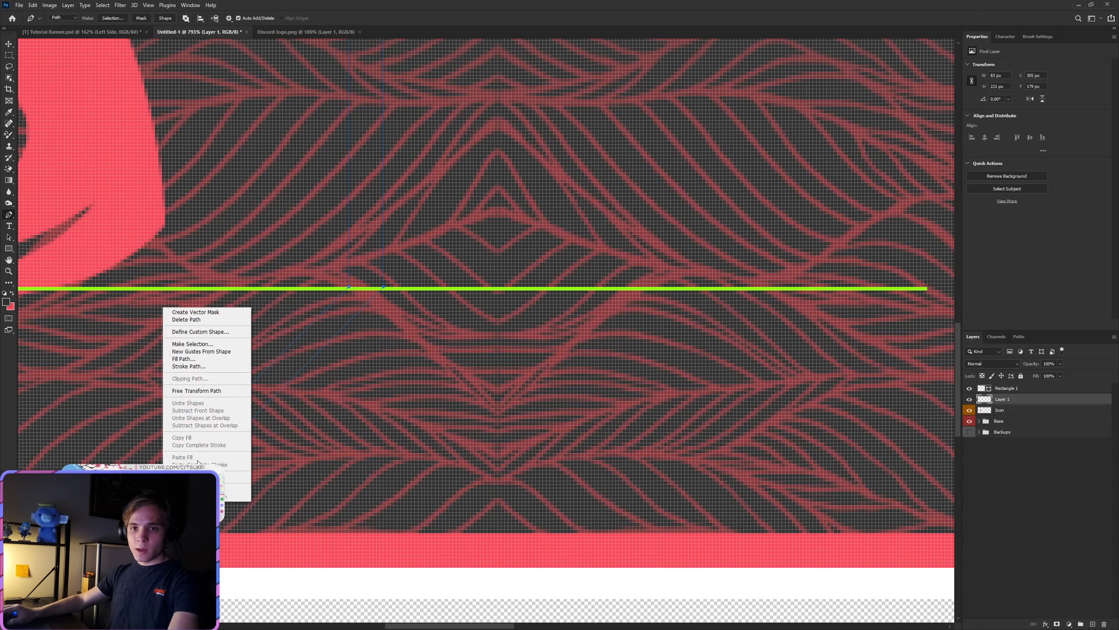
{"action": "left_click", "coordinate": [200, 343]}
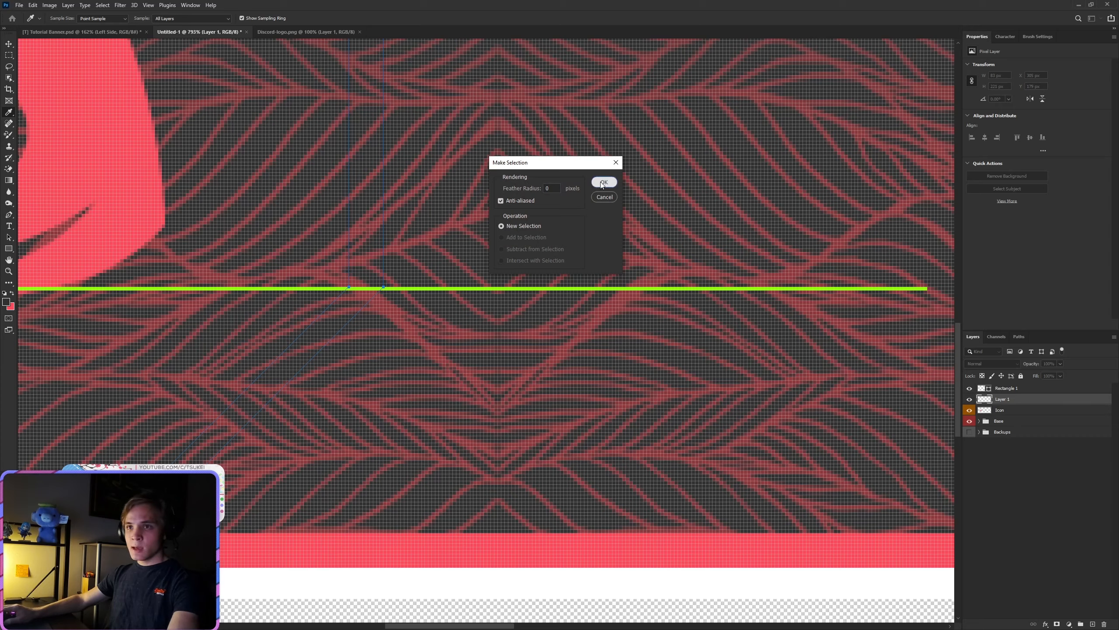
{"action": "left_click", "coordinate": [599, 182]}
{"action": "key", "text": "shift+F5"}
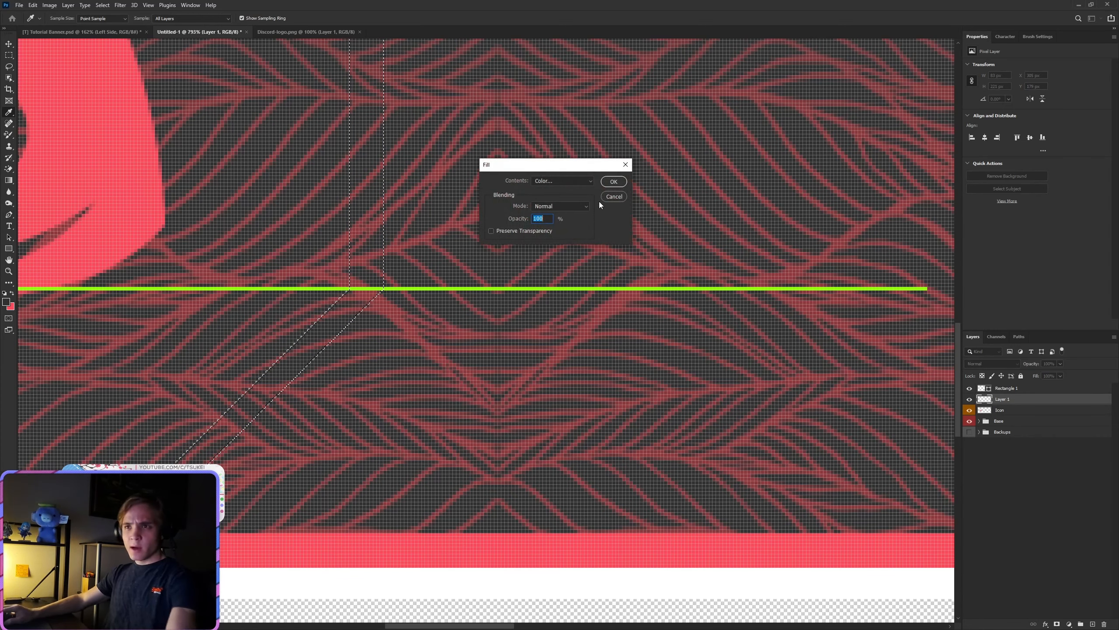
{"action": "left_click", "coordinate": [562, 180]}
{"action": "left_click", "coordinate": [551, 204]}
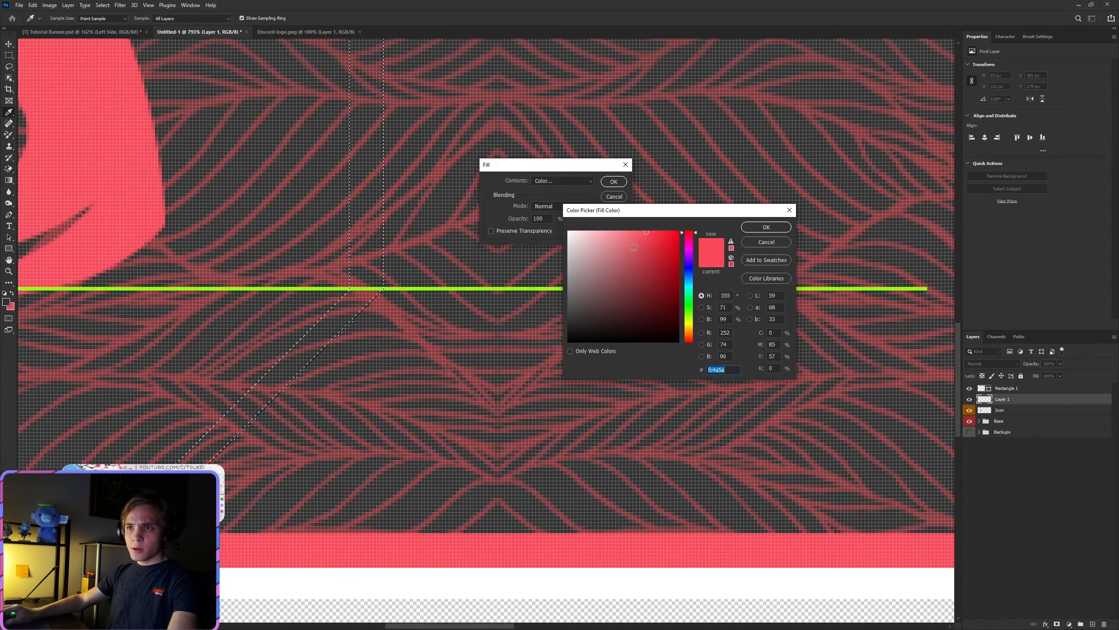
{"action": "left_click", "coordinate": [766, 227]}
{"action": "left_click", "coordinate": [614, 182]}
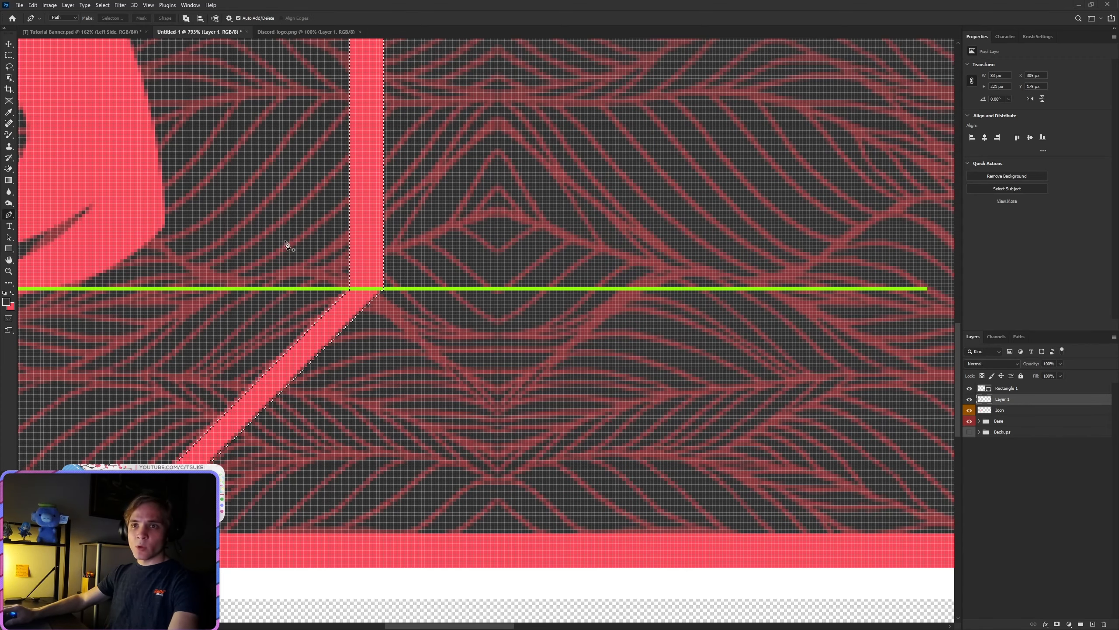
Step: Deselect the filled red band
{"action": "scroll", "coordinate": [283, 243], "scroll_direction": "down", "scroll_amount": 5}
{"action": "left_click", "coordinate": [8, 56]}
{"action": "right_click", "coordinate": [378, 248]}
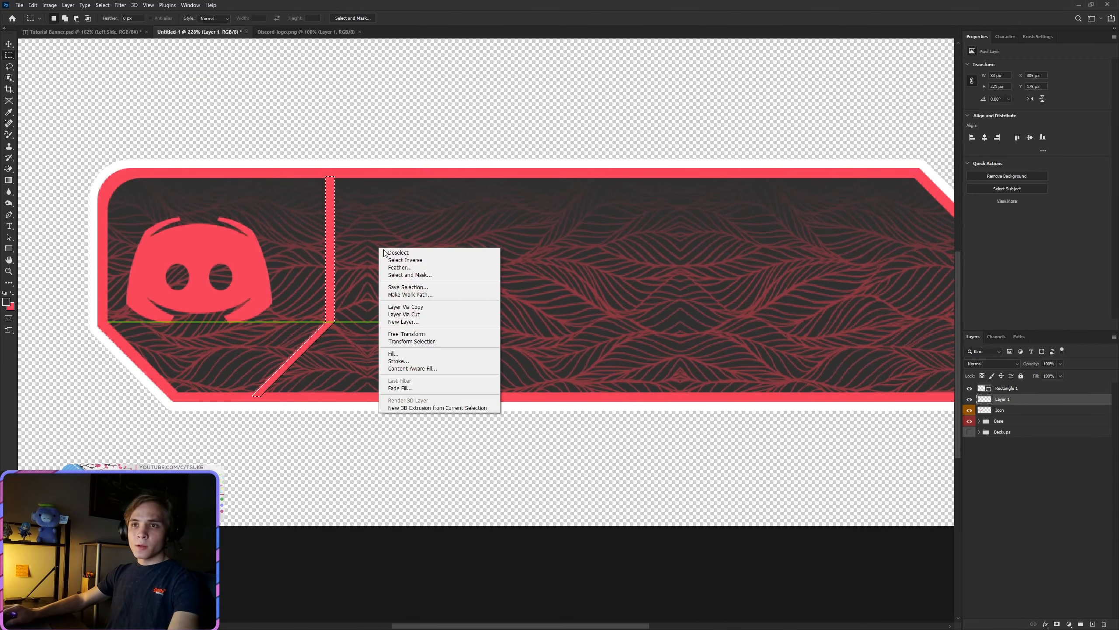
{"action": "left_click", "coordinate": [397, 254]}
{"action": "scroll", "coordinate": [304, 334], "scroll_direction": "up", "scroll_amount": 3}
{"action": "scroll", "coordinate": [303, 334], "scroll_direction": "down", "scroll_amount": 2}
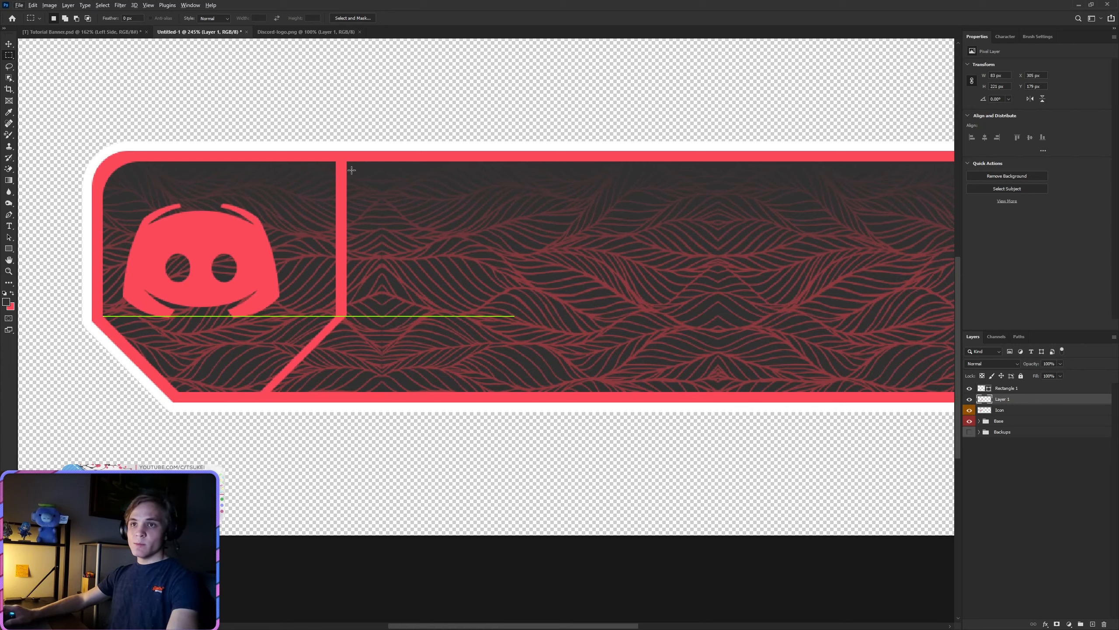
Step: Move the red divider band about 40 px left and 1 px up, closer to the Discord logo
{"action": "key", "text": "v"}
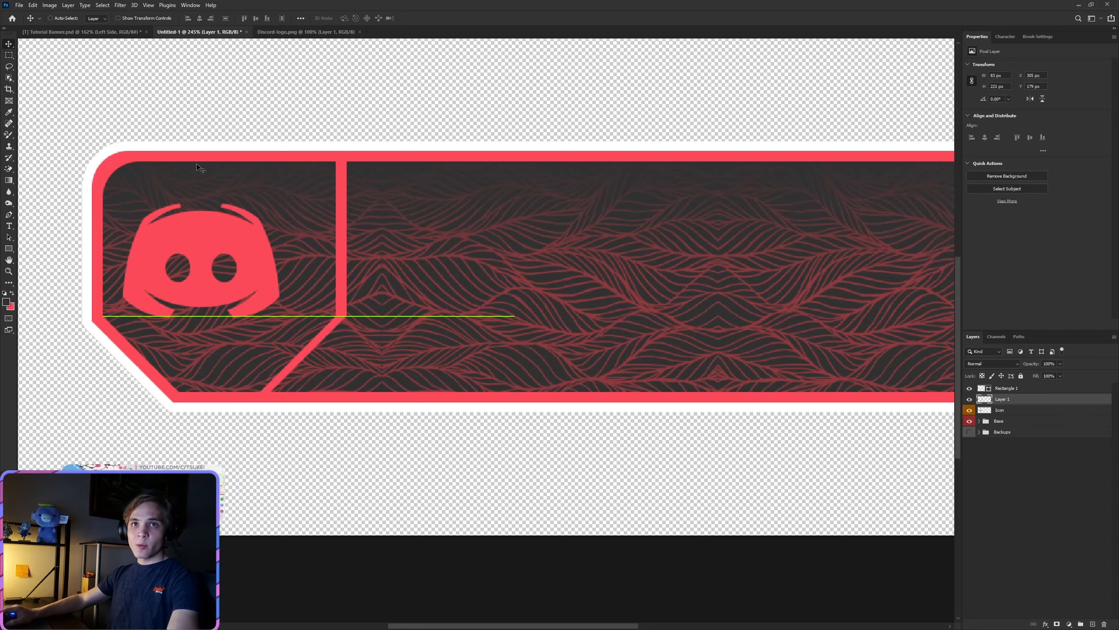
{"action": "scroll", "coordinate": [193, 258], "scroll_direction": "up", "scroll_amount": 4}
{"action": "left_click_drag", "start_coordinate": [530, 330], "coordinate": [450, 348]}
{"action": "scroll", "coordinate": [479, 335], "scroll_direction": "down", "scroll_amount": 2}
{"action": "scroll", "coordinate": [466, 351], "scroll_direction": "down", "scroll_amount": 3}
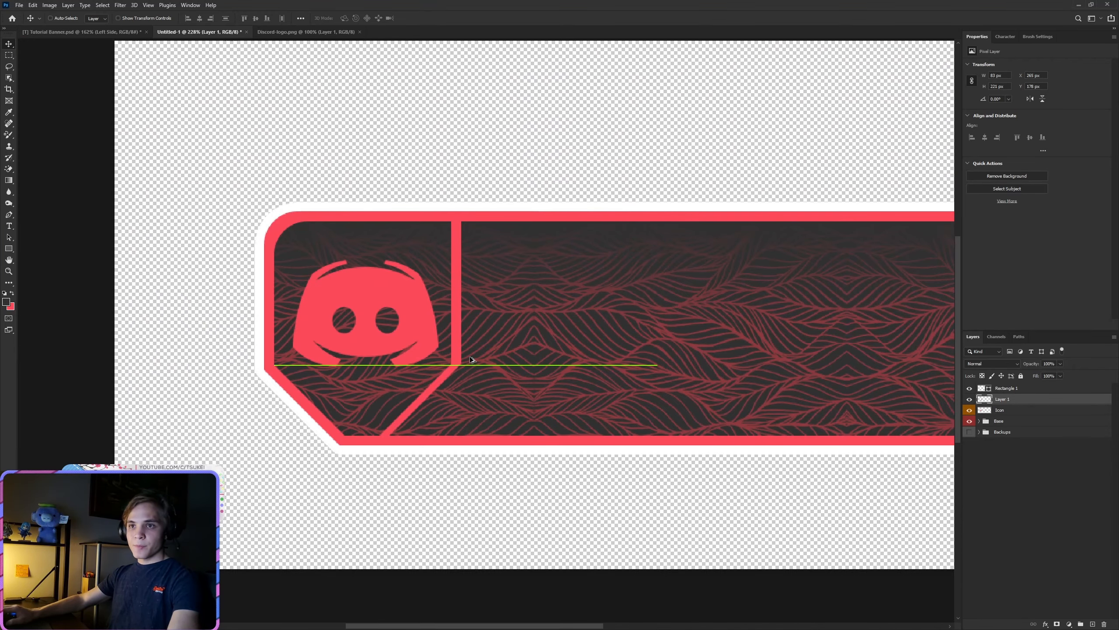
{"action": "scroll", "coordinate": [470, 356], "scroll_direction": "down", "scroll_amount": 2}
{"action": "scroll", "coordinate": [386, 342], "scroll_direction": "up", "scroll_amount": 3}
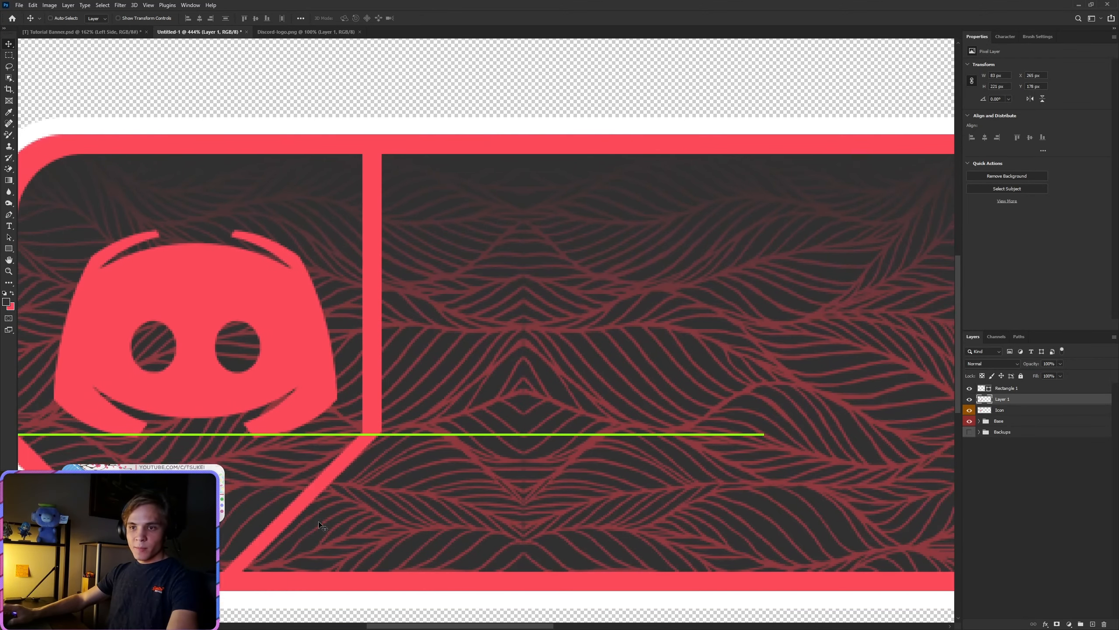
Step: Start a Pen path with a short vertical segment at the outer lower corner of the divider's vertical bar, crossing the green line
{"action": "scroll", "coordinate": [229, 507], "scroll_direction": "up", "scroll_amount": 2}
{"action": "scroll", "coordinate": [323, 443], "scroll_direction": "up", "scroll_amount": 1}
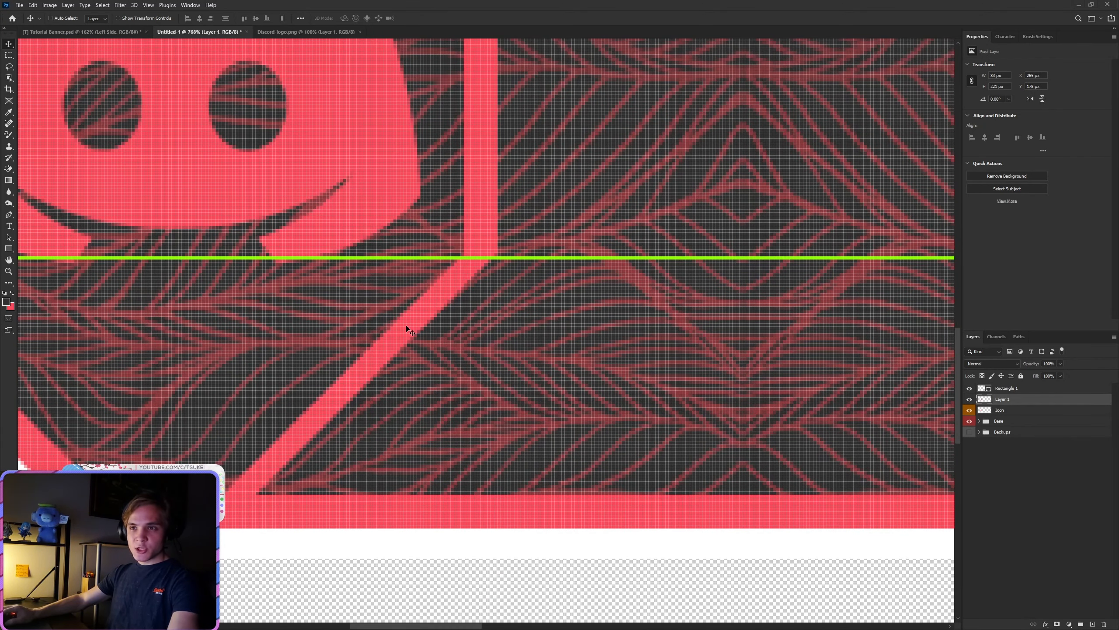
{"action": "scroll", "coordinate": [320, 450], "scroll_direction": "down", "scroll_amount": 2}
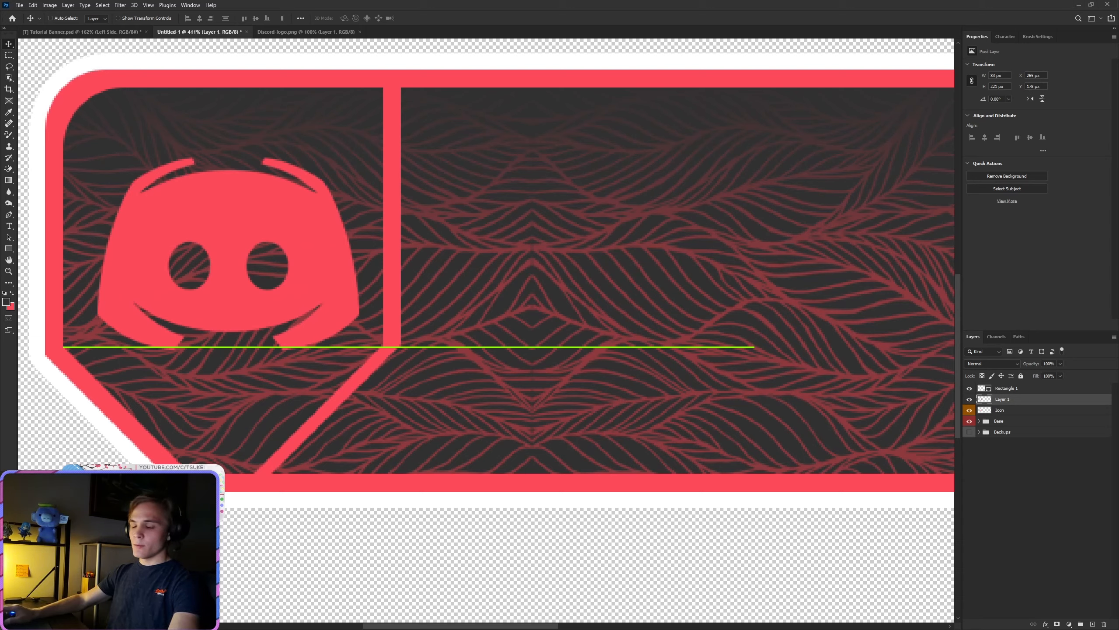
{"action": "left_click", "coordinate": [8, 215]}
{"action": "scroll", "coordinate": [410, 348], "scroll_direction": "up", "scroll_amount": 6}
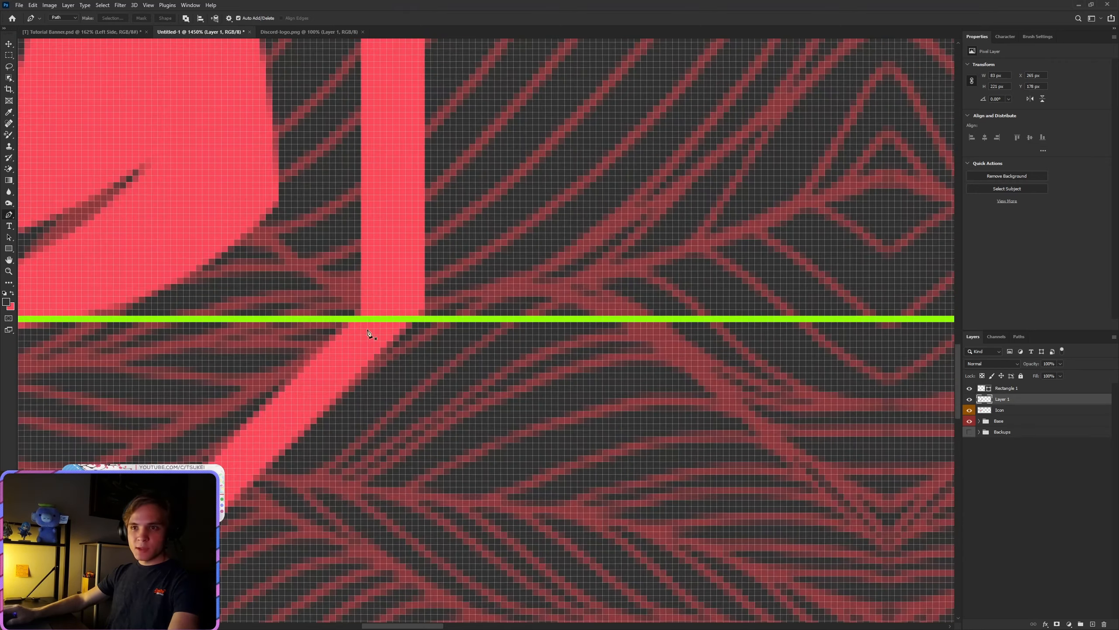
{"action": "left_click", "coordinate": [437, 279]}
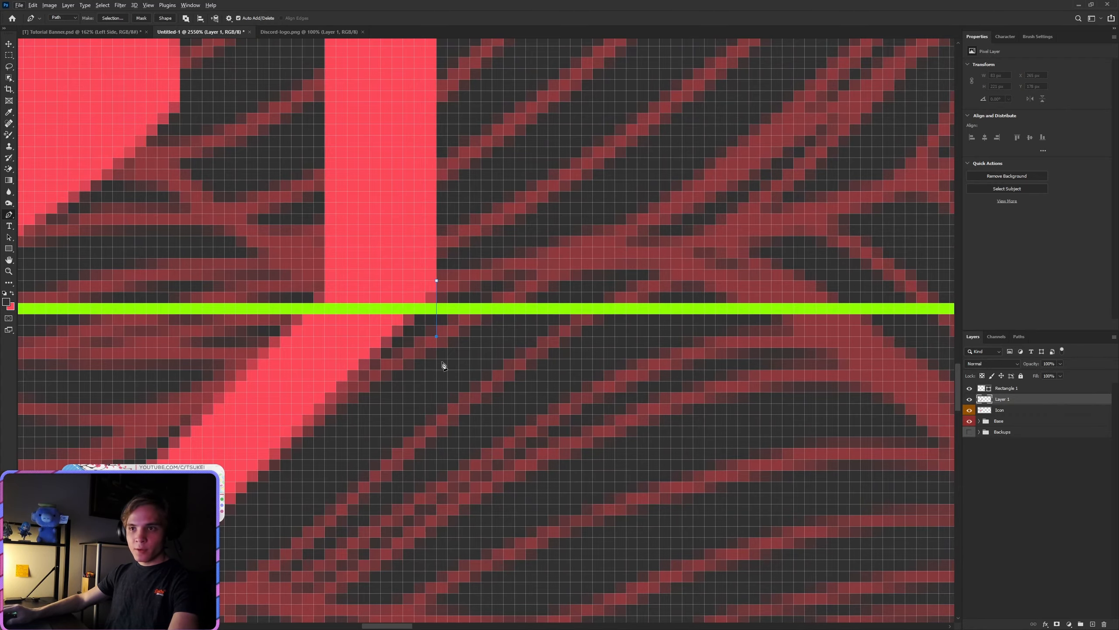
Step: Try closing the path along the diagonal down to the bottom border and turn it into a new selection with a 0-pixel feather
{"action": "scroll", "coordinate": [440, 352], "scroll_direction": "down", "scroll_amount": 5}
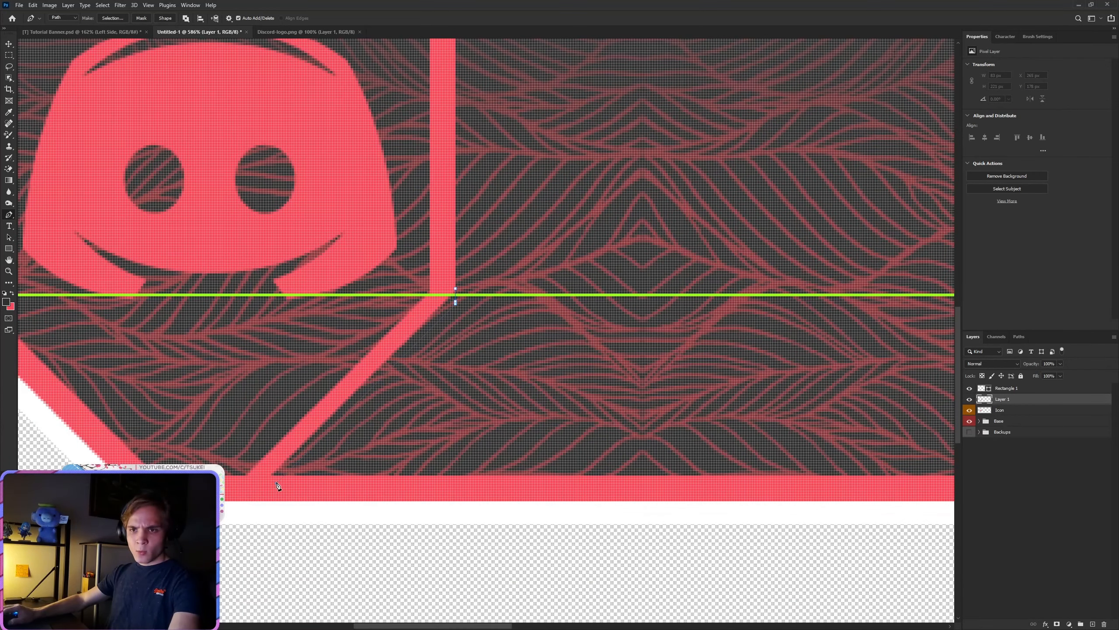
{"action": "left_click", "coordinate": [271, 483]}
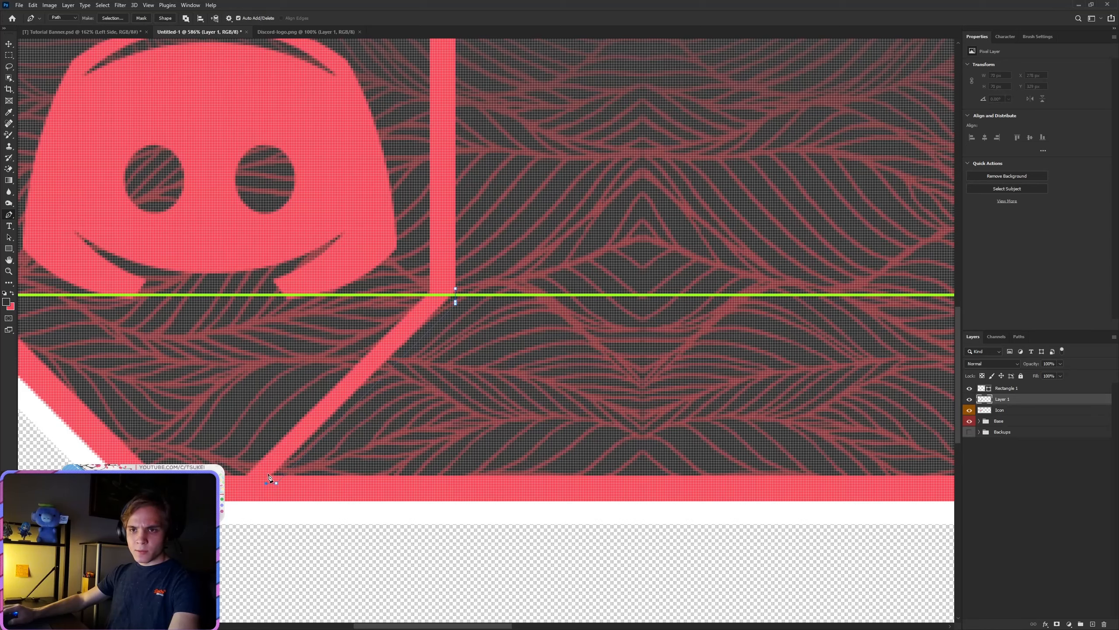
{"action": "left_click", "coordinate": [446, 291]}
{"action": "right_click", "coordinate": [443, 314]}
{"action": "left_click", "coordinate": [467, 332]}
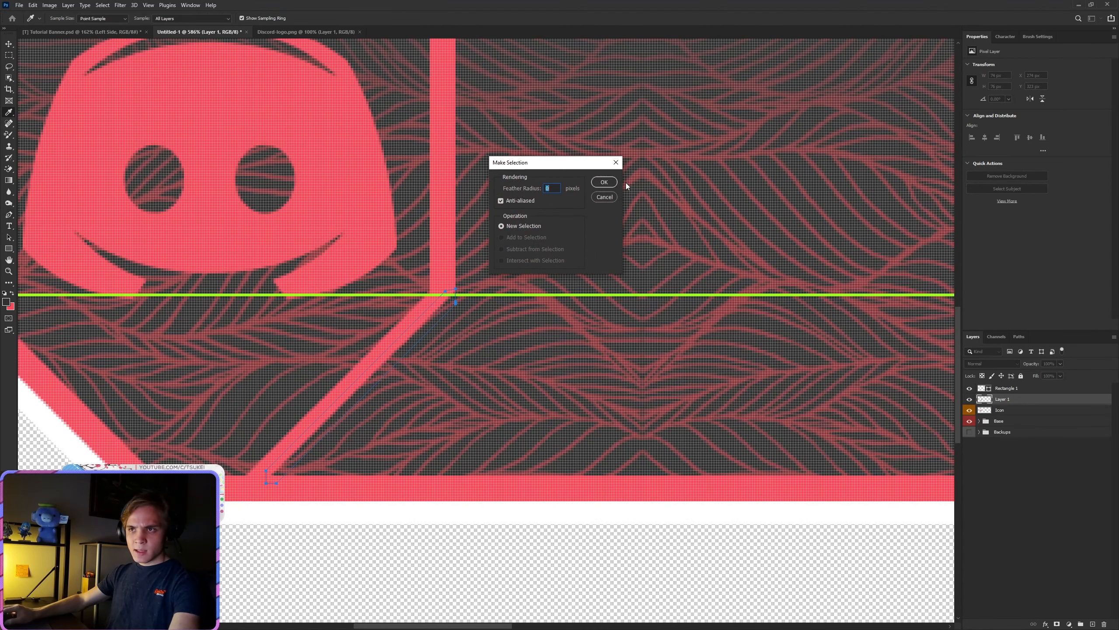
{"action": "left_click", "coordinate": [605, 180]}
Step: Fill the selected strip beside the diagonal with the red color at 100% opacity and deselect it
{"action": "key", "text": "shift+F5"}
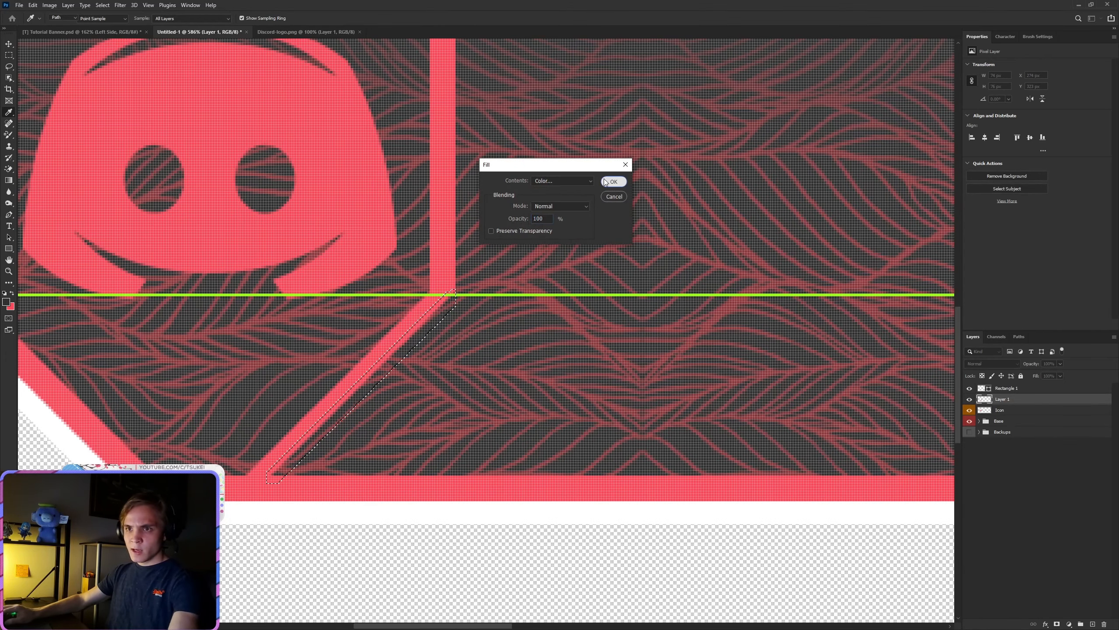
{"action": "left_click", "coordinate": [605, 179]}
{"action": "left_click", "coordinate": [9, 55]}
{"action": "right_click", "coordinate": [469, 213]}
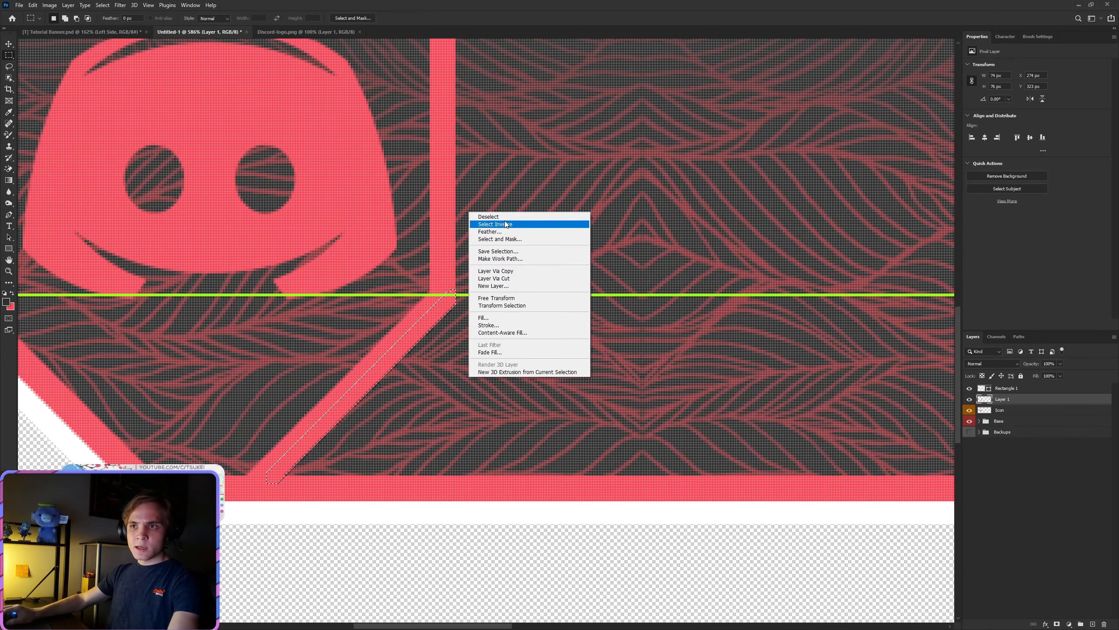
{"action": "left_click", "coordinate": [488, 216]}
{"action": "scroll", "coordinate": [547, 387], "scroll_direction": "down", "scroll_amount": 10}
{"action": "scroll", "coordinate": [533, 398], "scroll_direction": "up", "scroll_amount": 11}
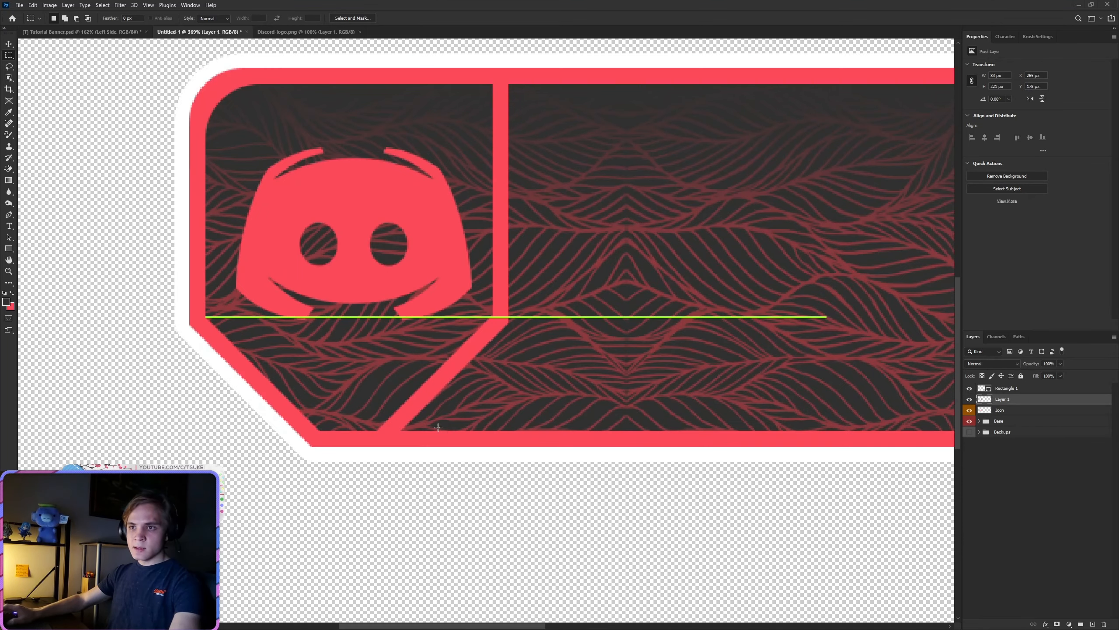
Step: Undo the strip's fill, selection and last path points, back to the short vertical segment at the divider's corner
{"action": "key", "text": "ctrl+z"}
{"action": "key", "text": "ctrl+z"}
{"action": "key", "text": "ctrl+z"}
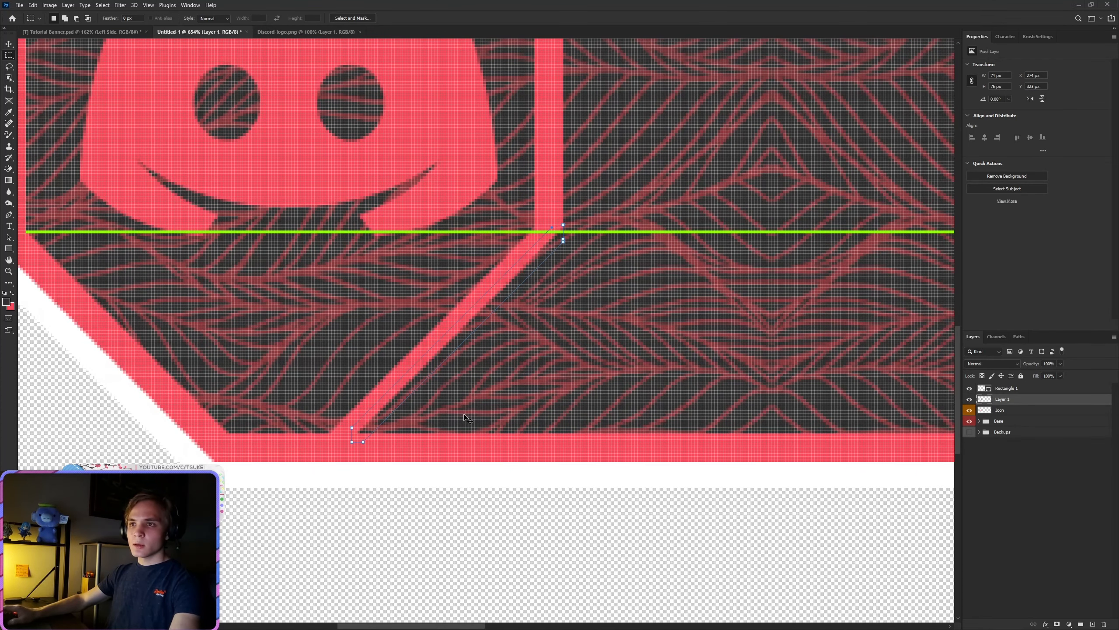
{"action": "key", "text": "ctrl+z"}
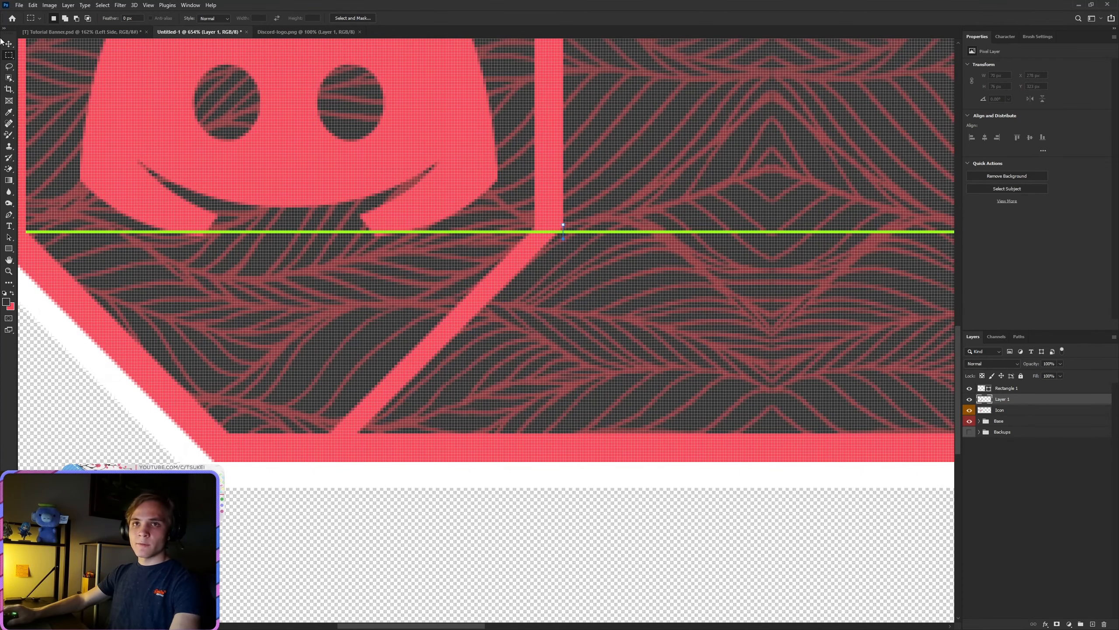
Step: Extend the Pen path down to the diagonal's base inside the bottom border and close it at the divider's corner, about 74 × 75 px
{"action": "left_click", "coordinate": [9, 216]}
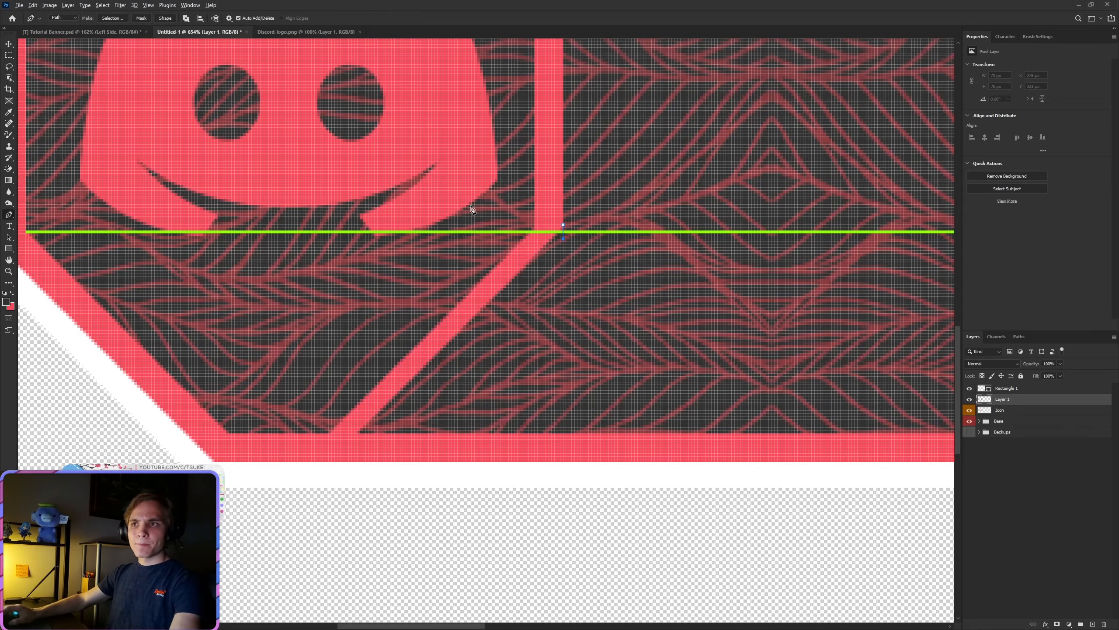
{"action": "scroll", "coordinate": [568, 221], "scroll_direction": "up", "scroll_amount": 8}
{"action": "scroll", "coordinate": [519, 352], "scroll_direction": "down", "scroll_amount": 5}
{"action": "scroll", "coordinate": [365, 545], "scroll_direction": "down", "scroll_amount": 4}
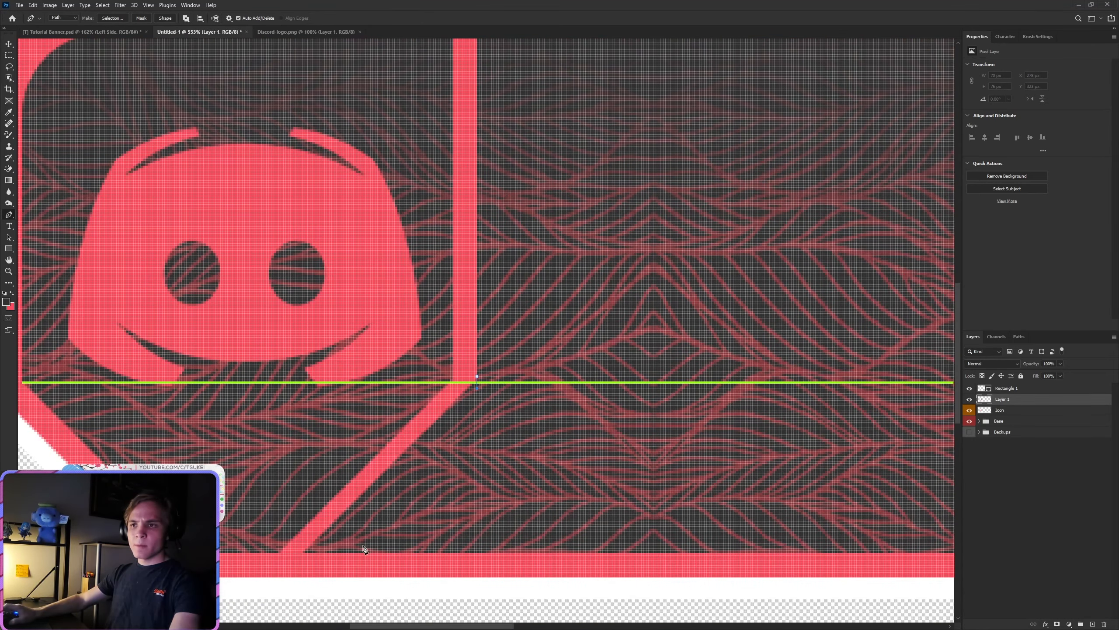
{"action": "scroll", "coordinate": [314, 542], "scroll_direction": "up", "scroll_amount": 3}
{"action": "left_click", "coordinate": [315, 541]}
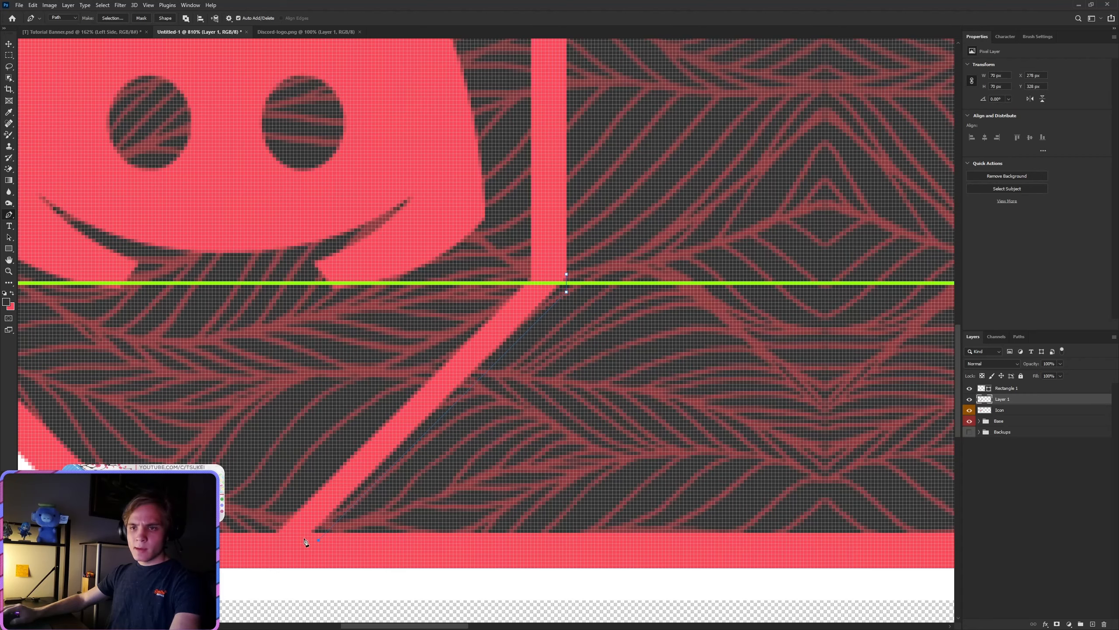
{"action": "left_click", "coordinate": [304, 539]}
{"action": "left_click", "coordinate": [567, 279]}
Step: Turn the closed path into a new selection with a 0-pixel feather and fill it with red to thicken the diagonal
{"action": "right_click", "coordinate": [555, 291]}
{"action": "left_click", "coordinate": [577, 327]}
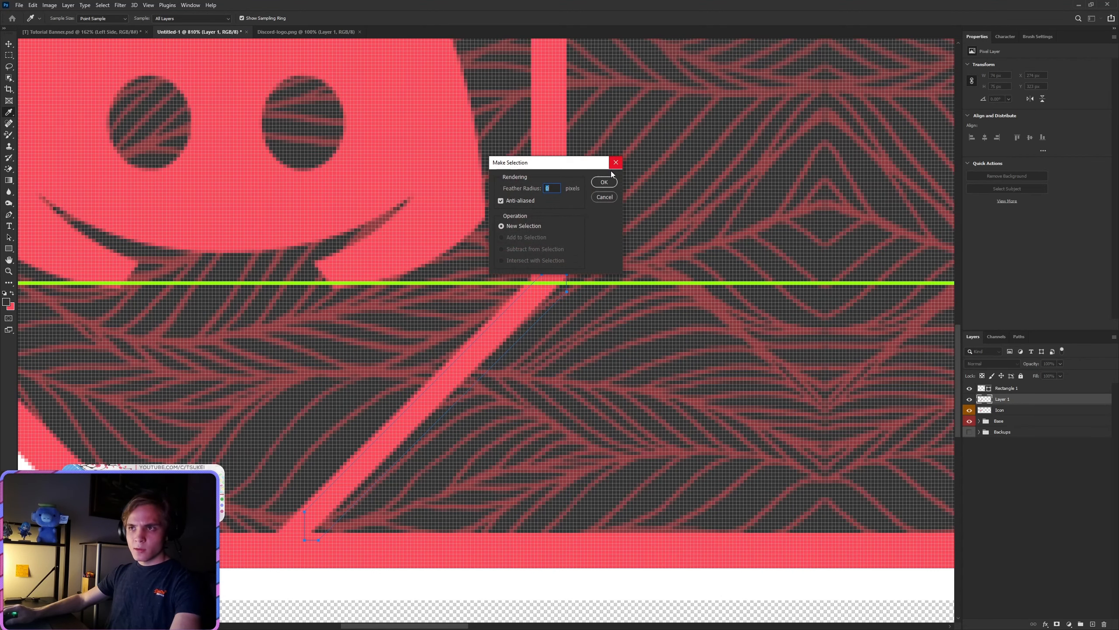
{"action": "left_click", "coordinate": [604, 182]}
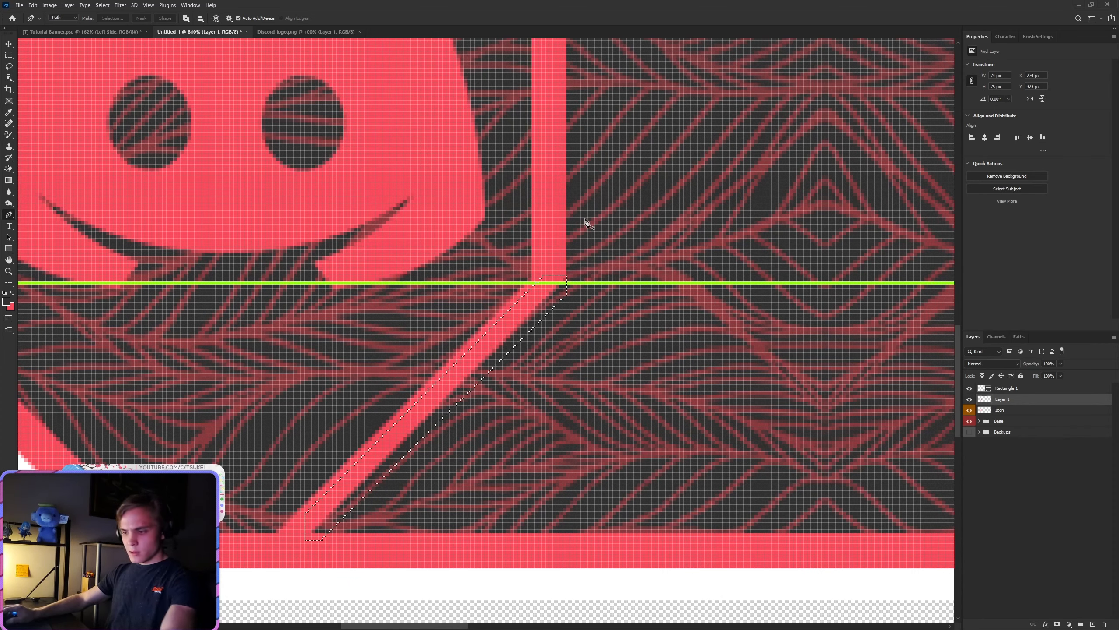
{"action": "key", "text": "shift+F5"}
{"action": "left_click", "coordinate": [608, 180]}
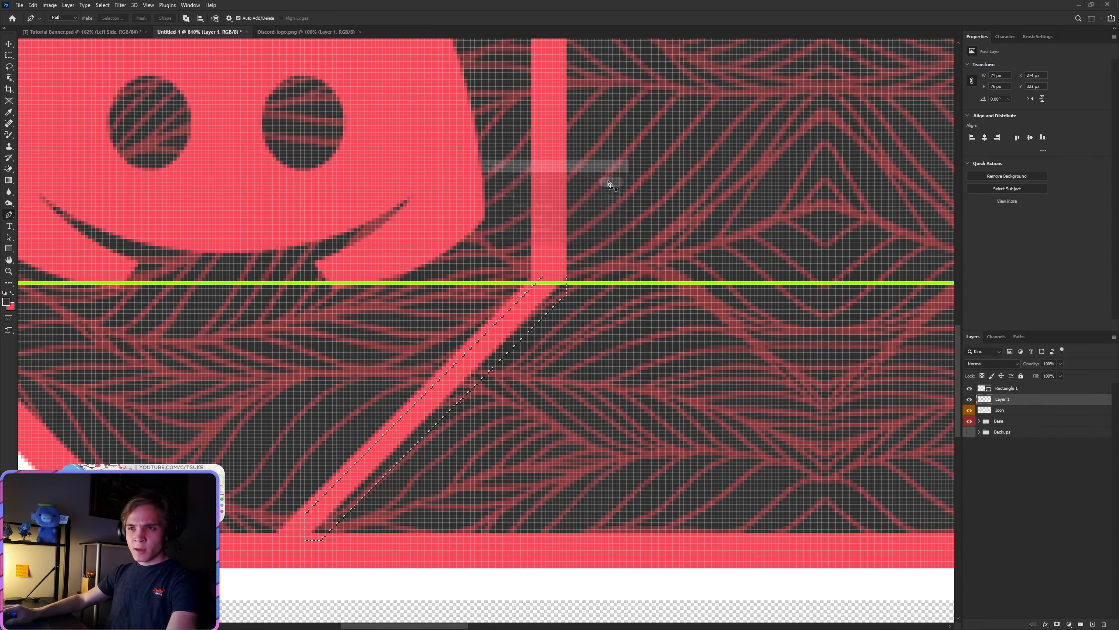
Step: Deselect the filled strip and hide the green guide line on the Rectangle 1 layer
{"action": "left_click", "coordinate": [9, 56]}
{"action": "right_click", "coordinate": [275, 161]}
{"action": "left_click", "coordinate": [287, 167]}
{"action": "scroll", "coordinate": [468, 421], "scroll_direction": "down", "scroll_amount": 5}
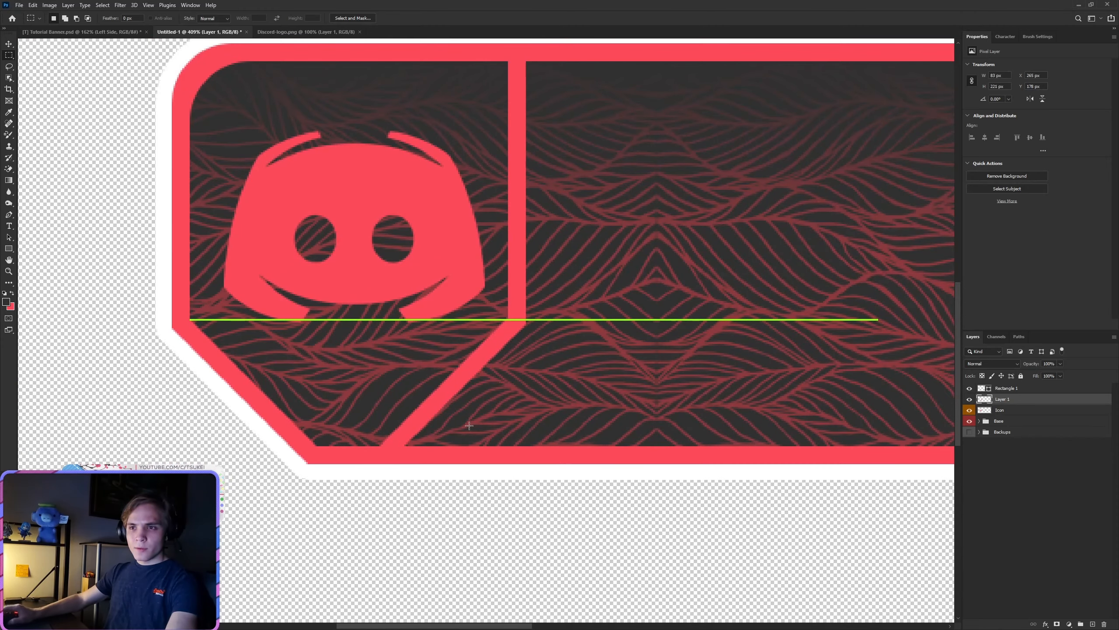
{"action": "scroll", "coordinate": [468, 421], "scroll_direction": "down", "scroll_amount": 3}
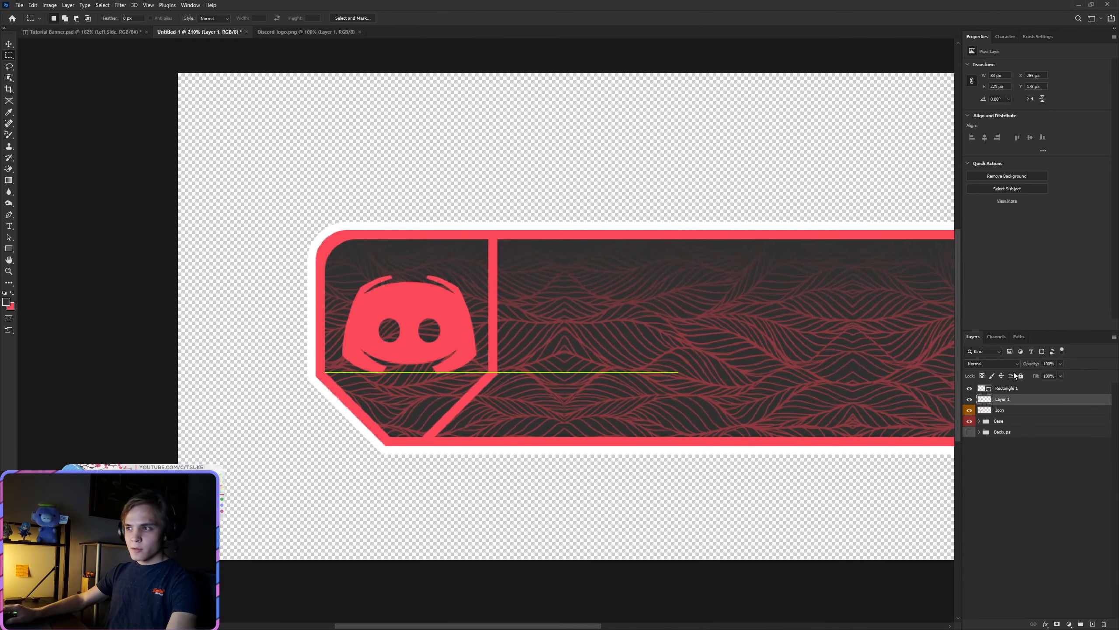
{"action": "left_click", "coordinate": [969, 389]}
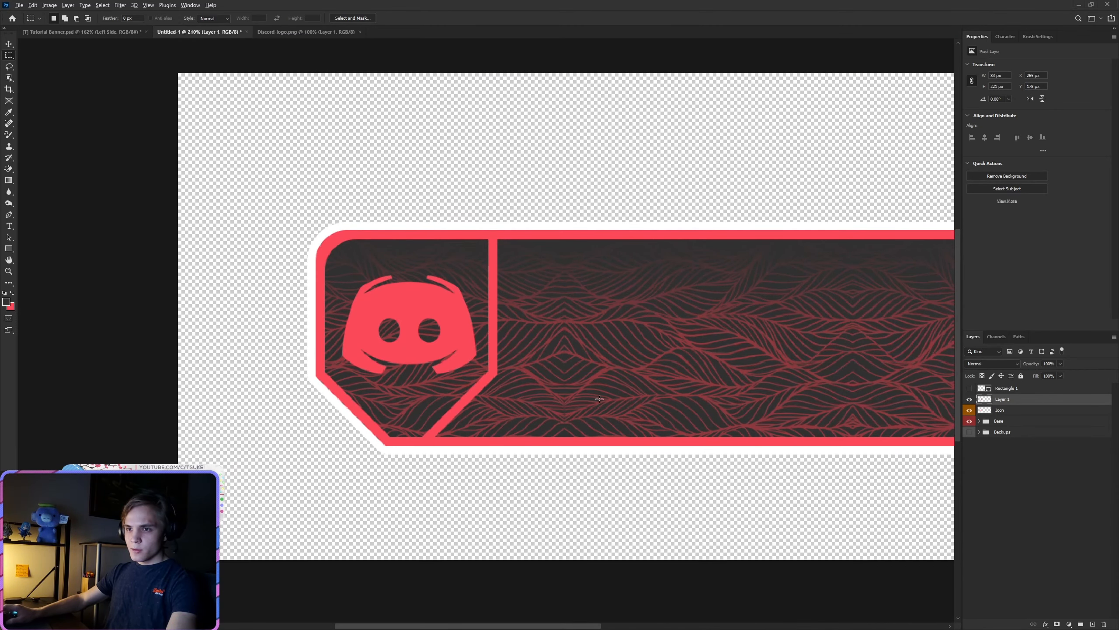
Step: Examine the divider's diagonal edge and compare its thickness with the frame's lower-left diagonal
{"action": "scroll", "coordinate": [600, 398], "scroll_direction": "up", "scroll_amount": 10}
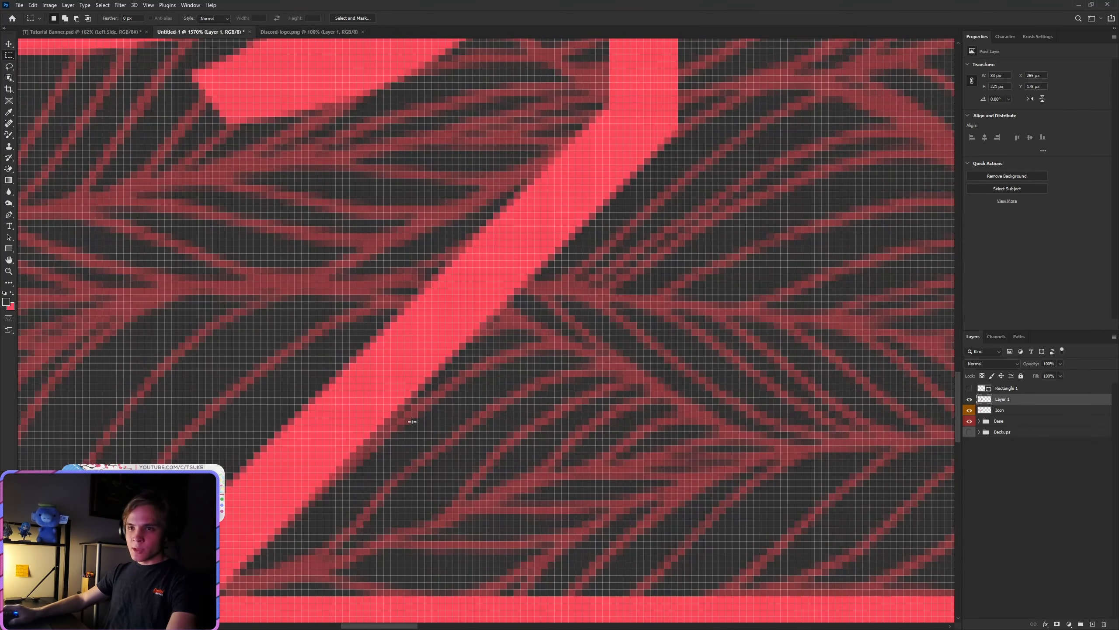
{"action": "scroll", "coordinate": [411, 422], "scroll_direction": "down", "scroll_amount": 10}
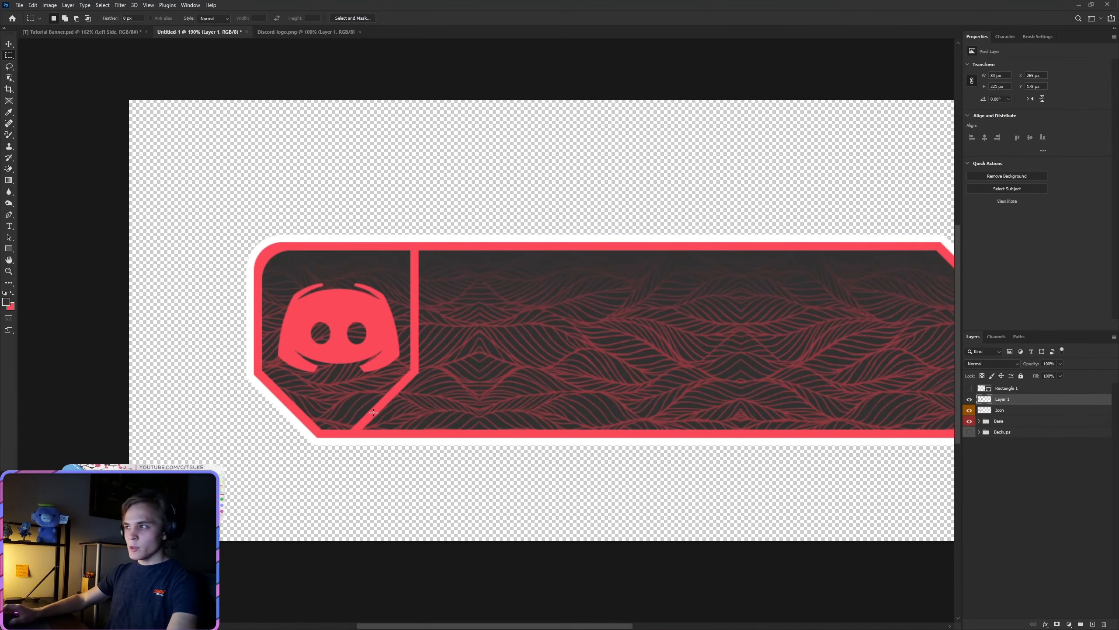
{"action": "scroll", "coordinate": [326, 422], "scroll_direction": "up", "scroll_amount": 5}
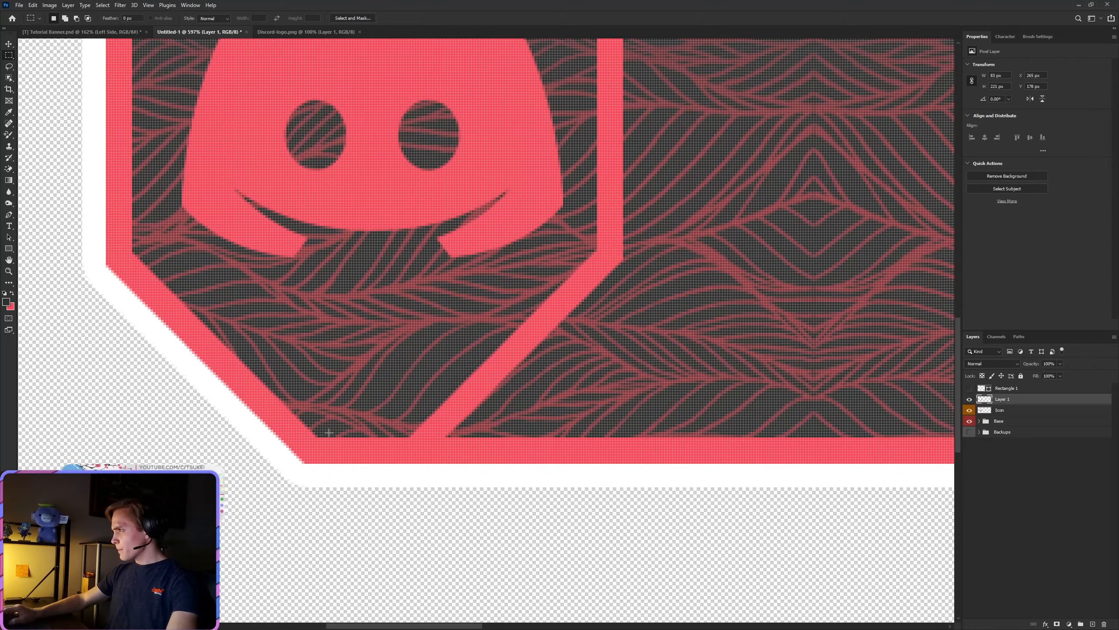
{"action": "scroll", "coordinate": [381, 406], "scroll_direction": "up", "scroll_amount": 1}
{"action": "scroll", "coordinate": [381, 403], "scroll_direction": "down", "scroll_amount": 5}
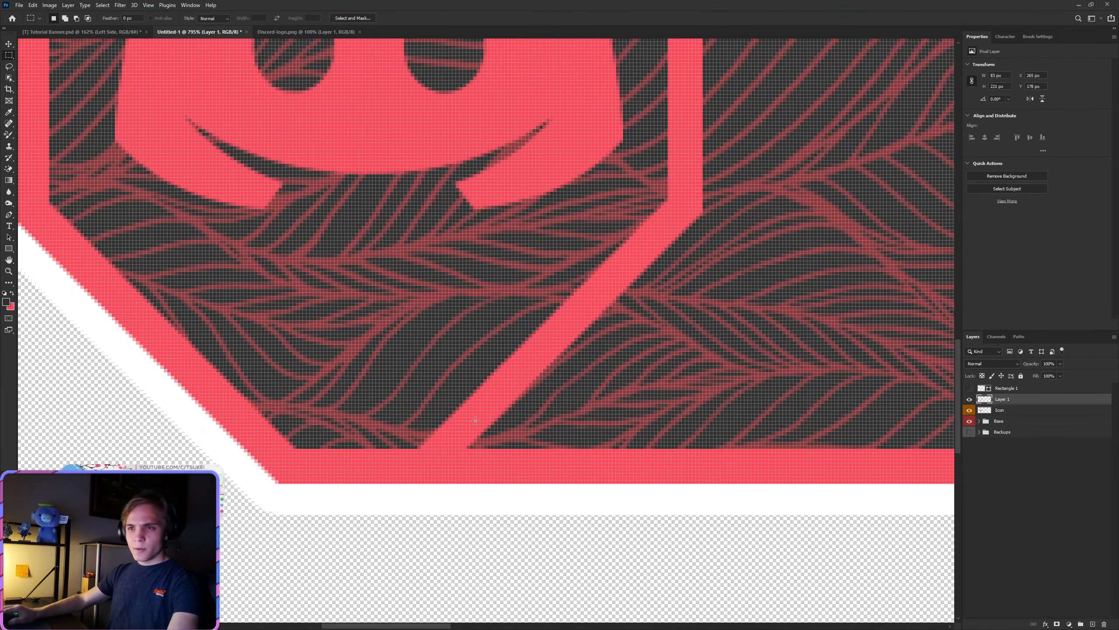
{"action": "scroll", "coordinate": [640, 413], "scroll_direction": "up", "scroll_amount": 2}
Step: Move the divider band about 80 px right and 90 px up to check its diagonal edges, and undo the move
{"action": "key", "text": "v"}
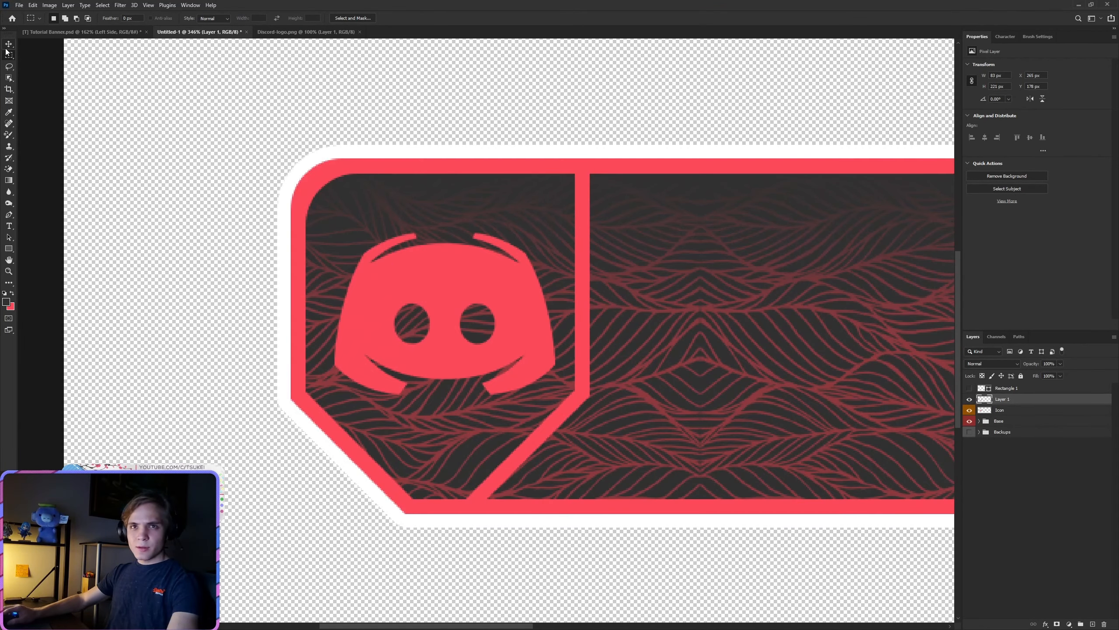
{"action": "left_click_drag", "start_coordinate": [593, 392], "coordinate": [707, 248]}
{"action": "scroll", "coordinate": [707, 247], "scroll_direction": "up", "scroll_amount": 5}
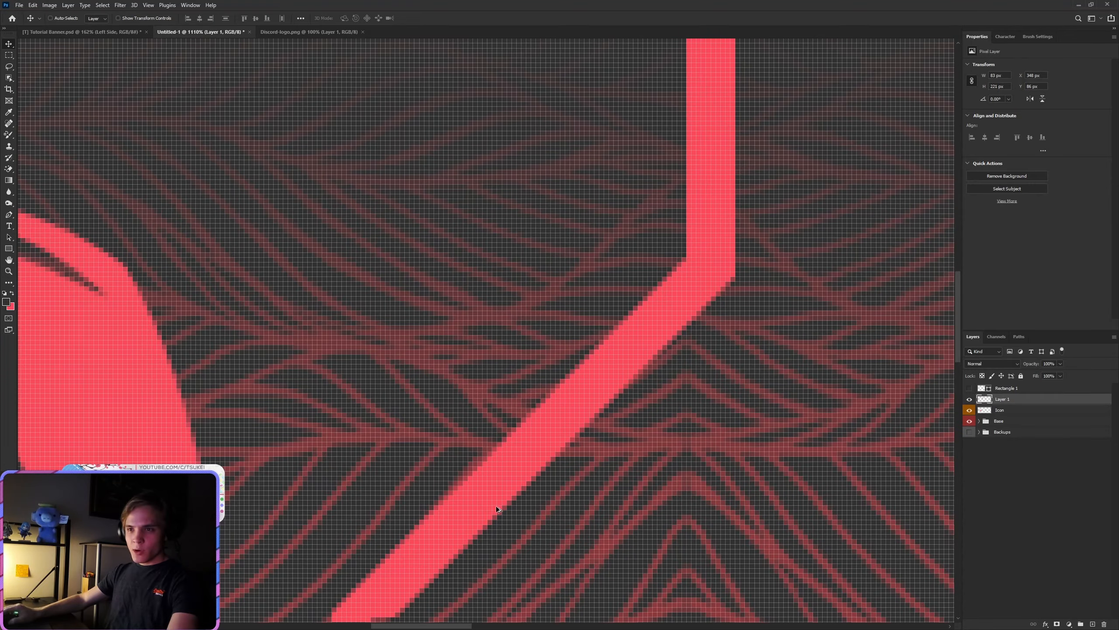
{"action": "scroll", "coordinate": [487, 503], "scroll_direction": "down", "scroll_amount": 8}
{"action": "scroll", "coordinate": [239, 601], "scroll_direction": "up", "scroll_amount": 4}
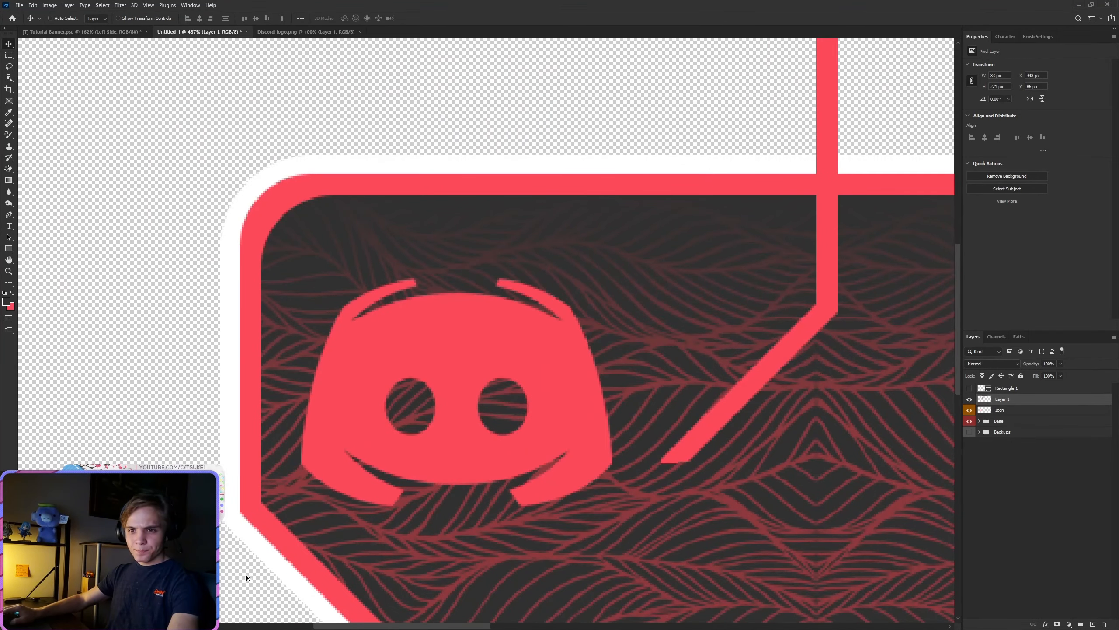
{"action": "key", "text": "ctrl+z"}
Step: Rename the divider band's layer as Line
{"action": "scroll", "coordinate": [390, 548], "scroll_direction": "down", "scroll_amount": 6}
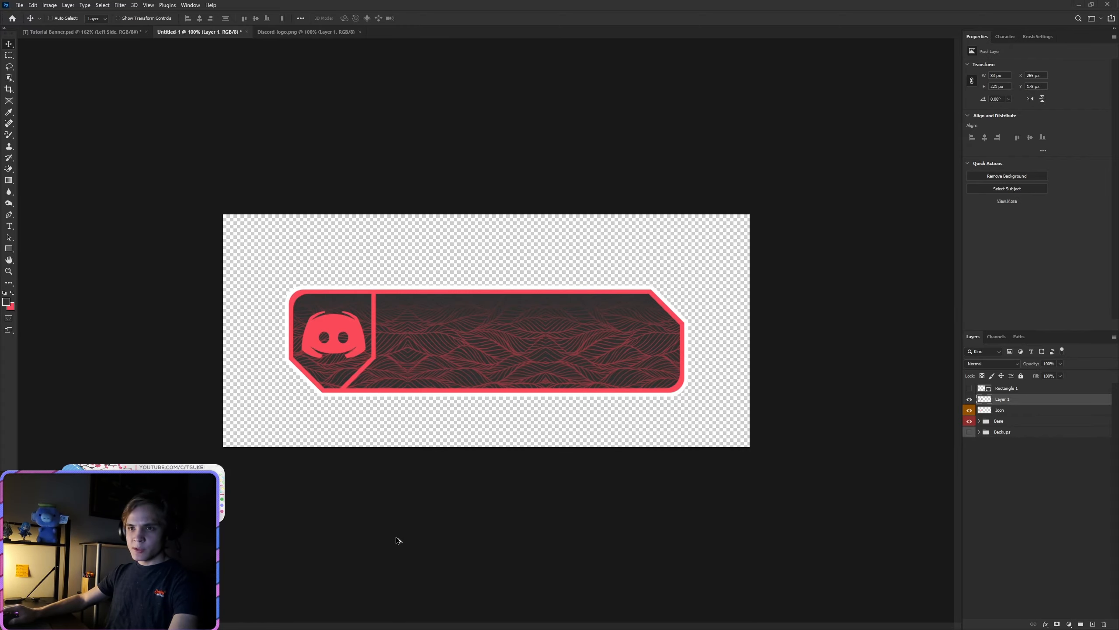
{"action": "scroll", "coordinate": [384, 430], "scroll_direction": "up", "scroll_amount": 7}
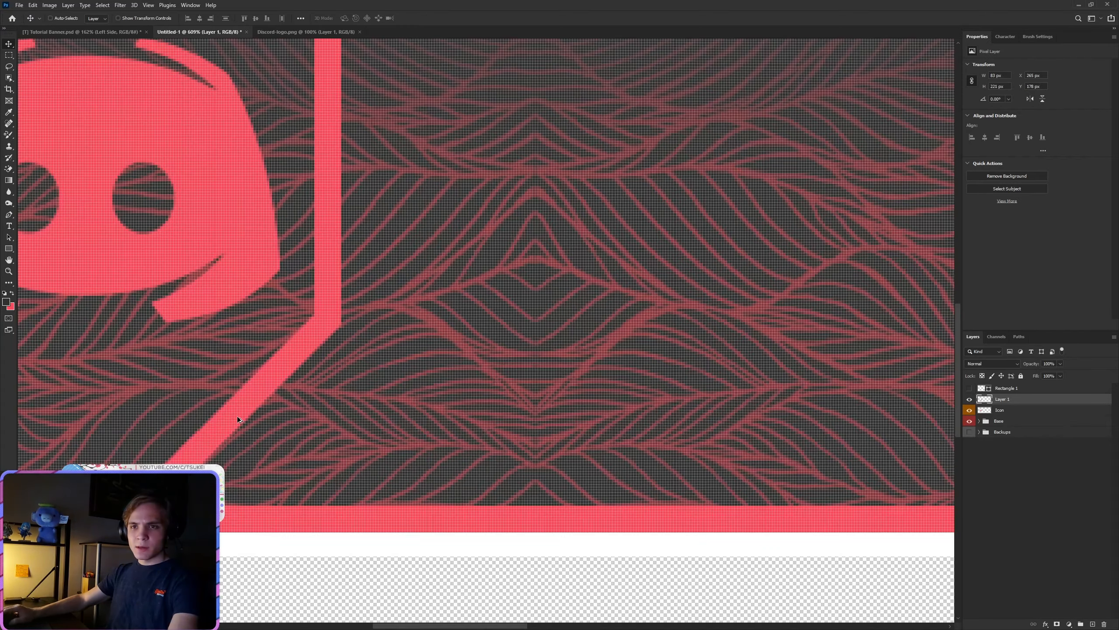
{"action": "scroll", "coordinate": [237, 416], "scroll_direction": "down", "scroll_amount": 4}
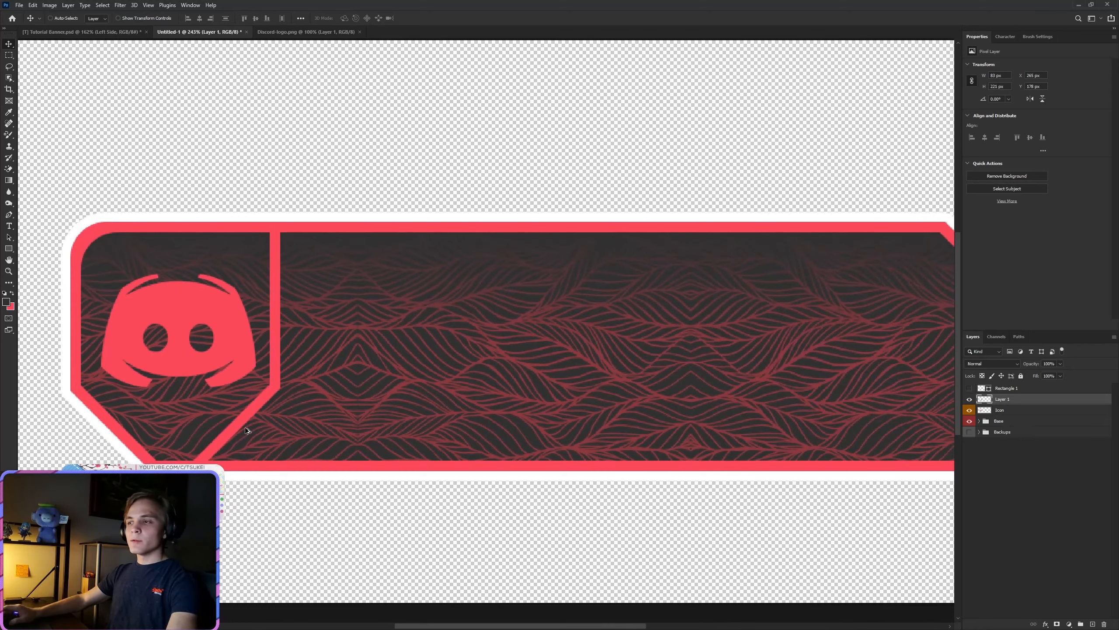
{"action": "double_click", "coordinate": [1010, 403]}
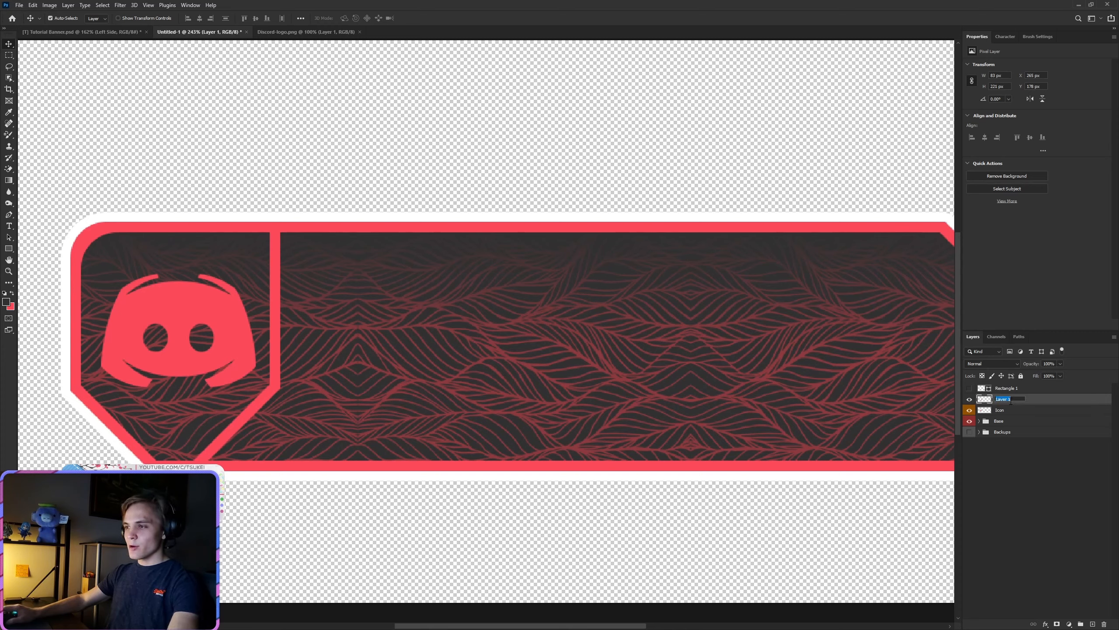
{"action": "type", "text": "Line"}
{"action": "key", "text": "Return"}
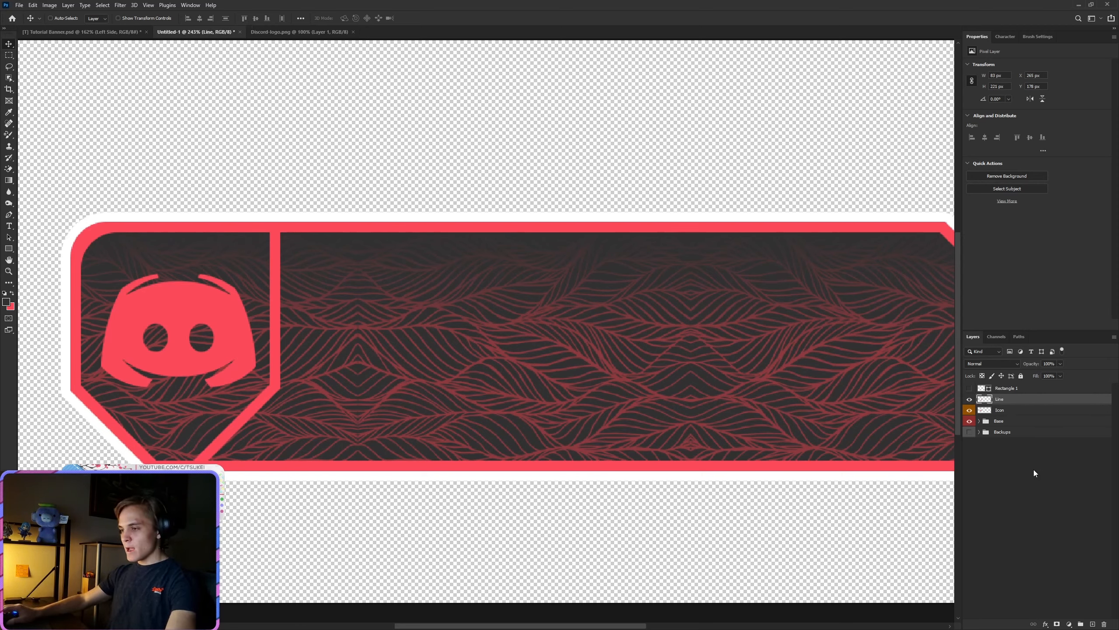
Step: Move the Backup copy shape layer out of the Backups group to directly above the Line layer
{"action": "left_click", "coordinate": [980, 433]}
{"action": "left_click", "coordinate": [1012, 443]}
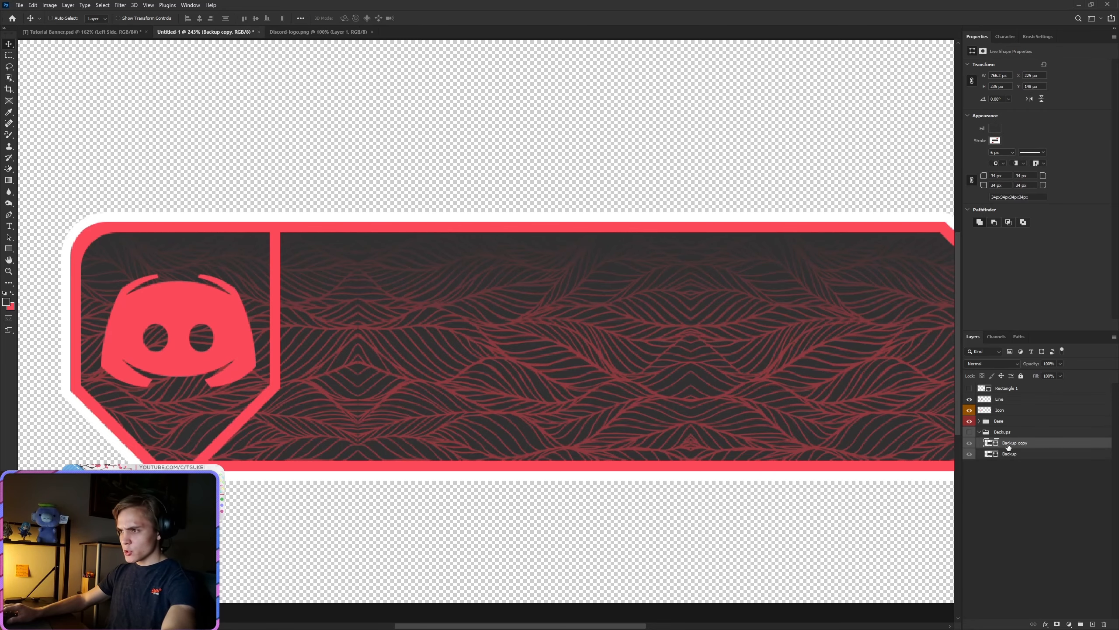
{"action": "left_click_drag", "start_coordinate": [1012, 444], "coordinate": [1010, 418]}
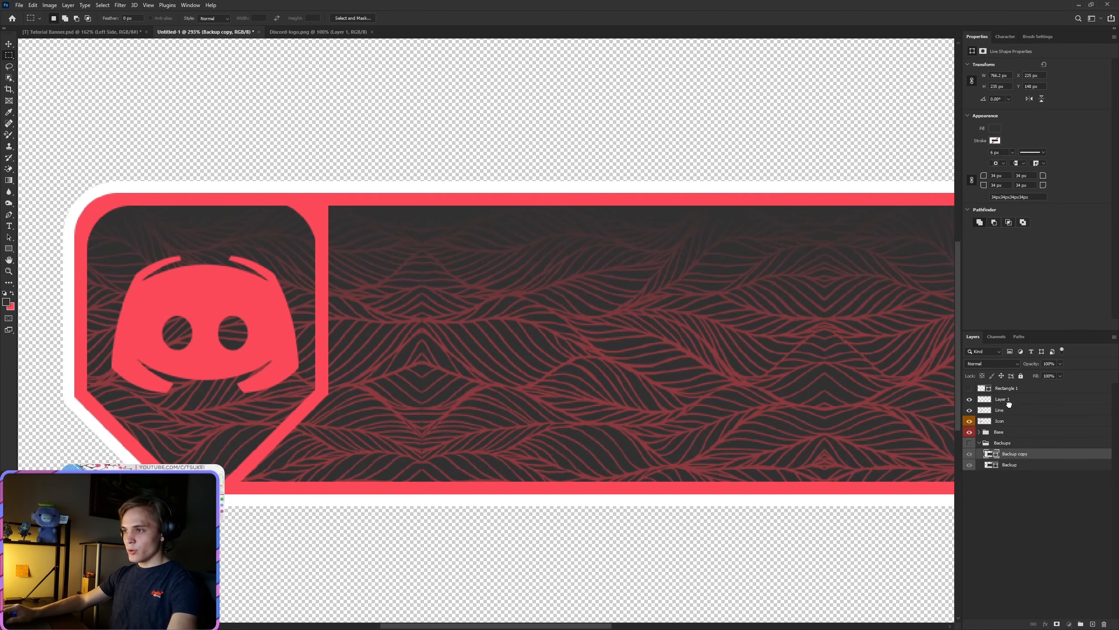
{"action": "left_click_drag", "start_coordinate": [1009, 403], "coordinate": [1009, 404]}
Step: Move the Backup copy shape over the logo section, aligning its top with the frame's inner edge and its upper-right corner near the divider
{"action": "key", "text": "v"}
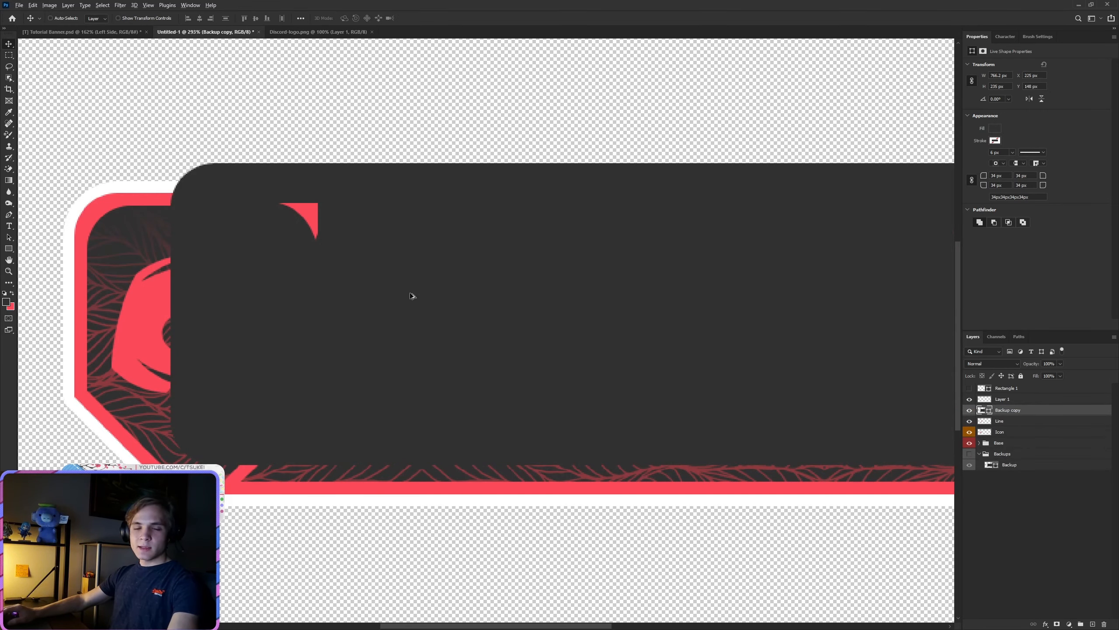
{"action": "scroll", "coordinate": [469, 317], "scroll_direction": "down", "scroll_amount": 2}
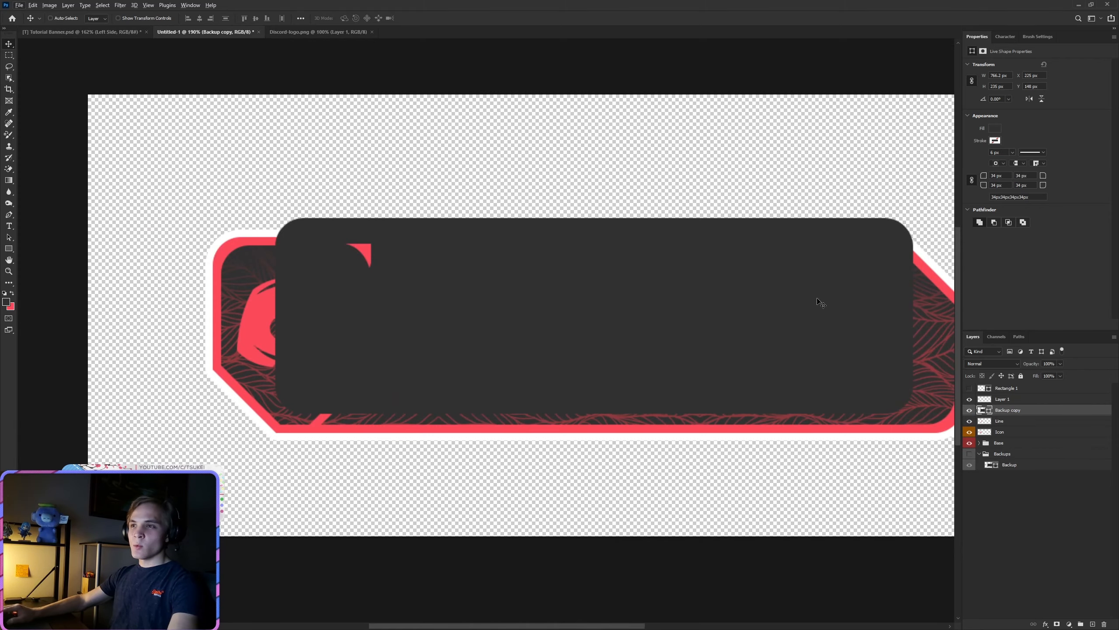
{"action": "left_click_drag", "start_coordinate": [862, 291], "coordinate": [318, 315]}
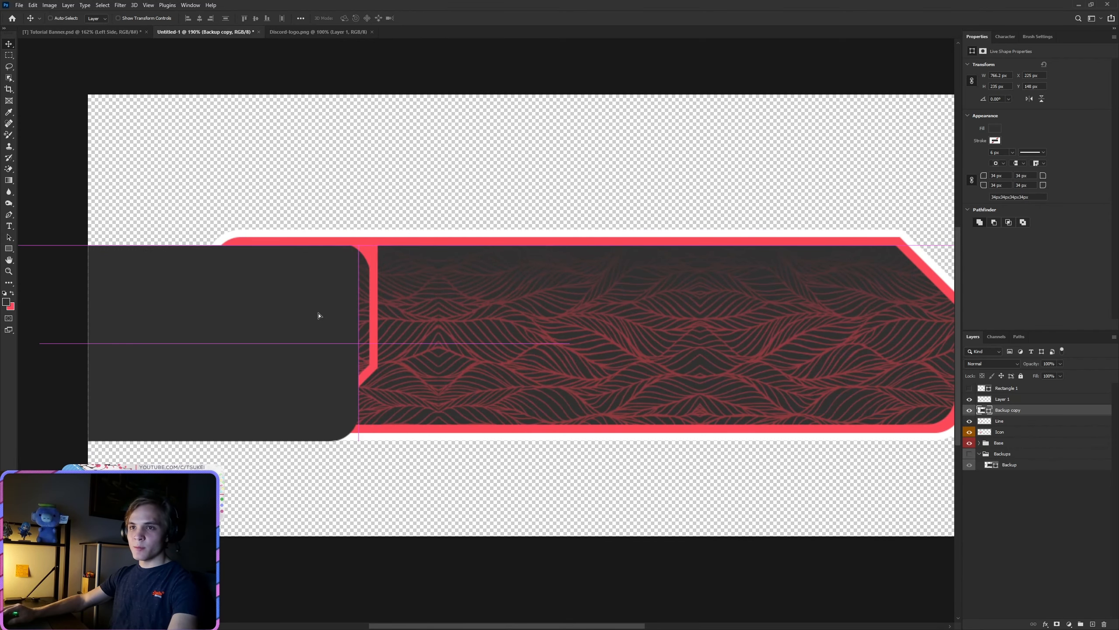
{"action": "scroll", "coordinate": [315, 246], "scroll_direction": "up", "scroll_amount": 5}
Step: Fill the Backup copy shape with bright green and shift it 13 px right to meet the divider's inner edge
{"action": "left_click", "coordinate": [995, 128]}
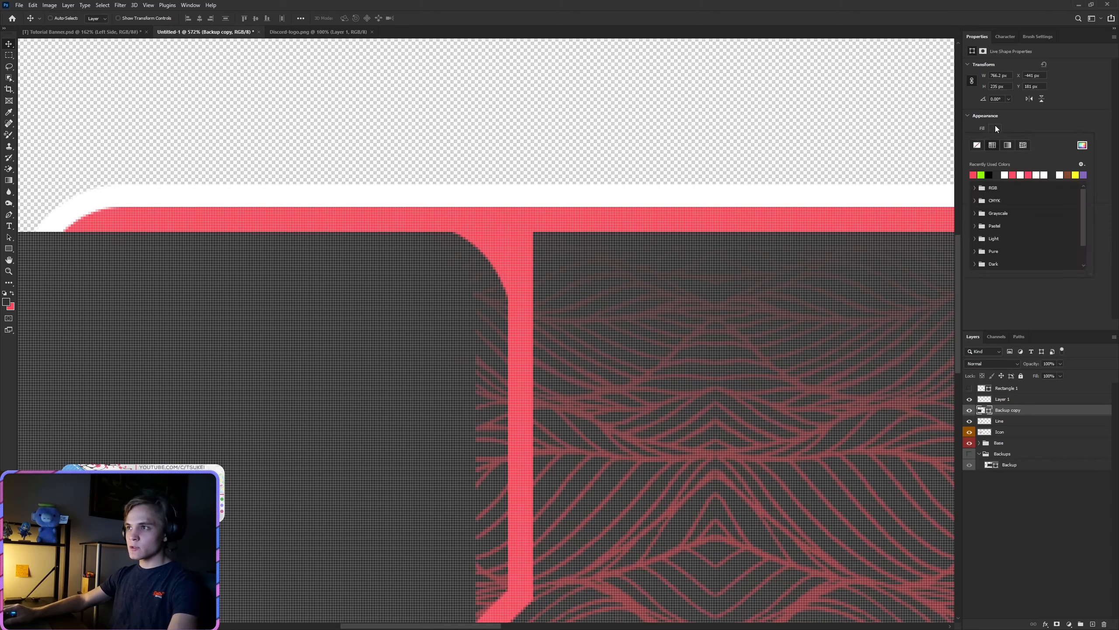
{"action": "left_click", "coordinate": [982, 175]}
{"action": "key", "text": "Return"}
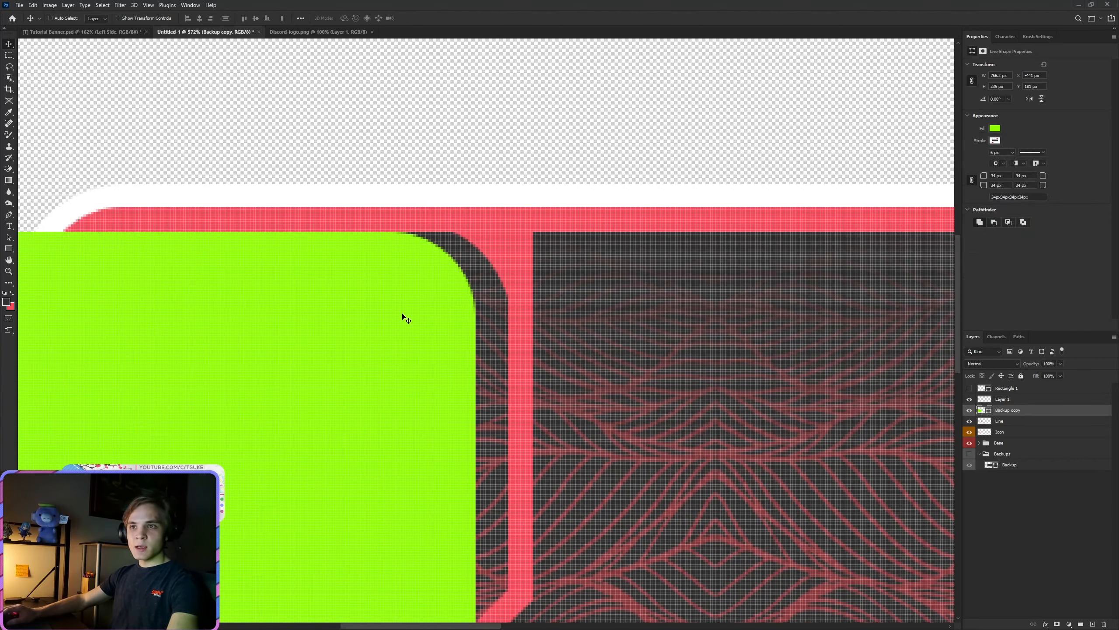
{"action": "left_click_drag", "start_coordinate": [402, 316], "coordinate": [403, 350]}
{"action": "scroll", "coordinate": [729, 360], "scroll_direction": "up", "scroll_amount": 2}
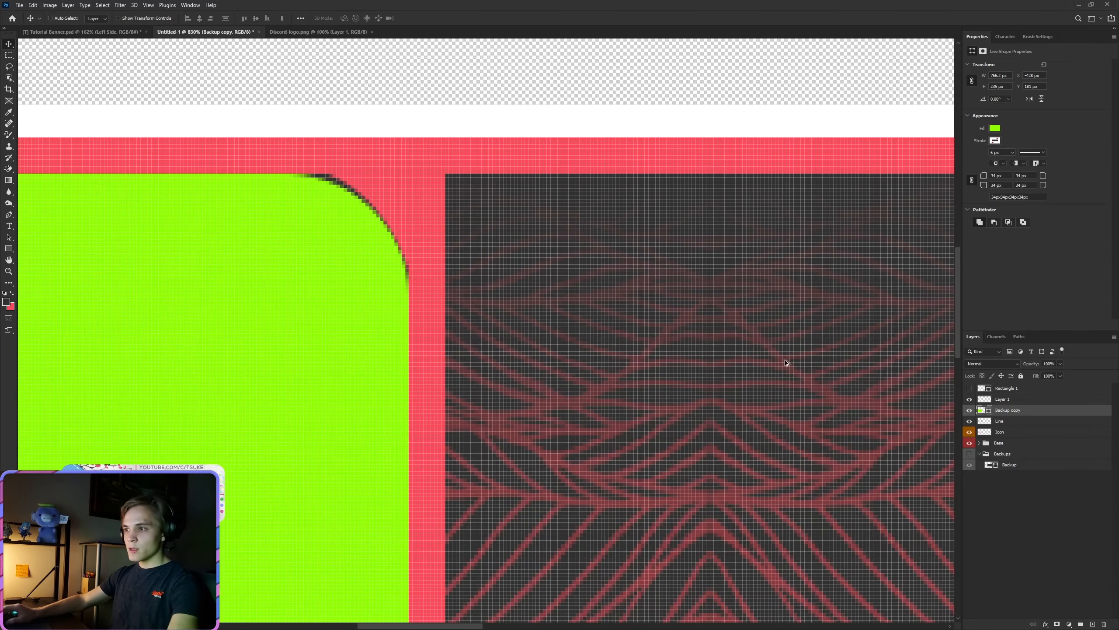
Step: On Layer 1, draw a closed Pen path around the green shape's upper-right rounded corner and convert it to a selection
{"action": "left_click", "coordinate": [1009, 399]}
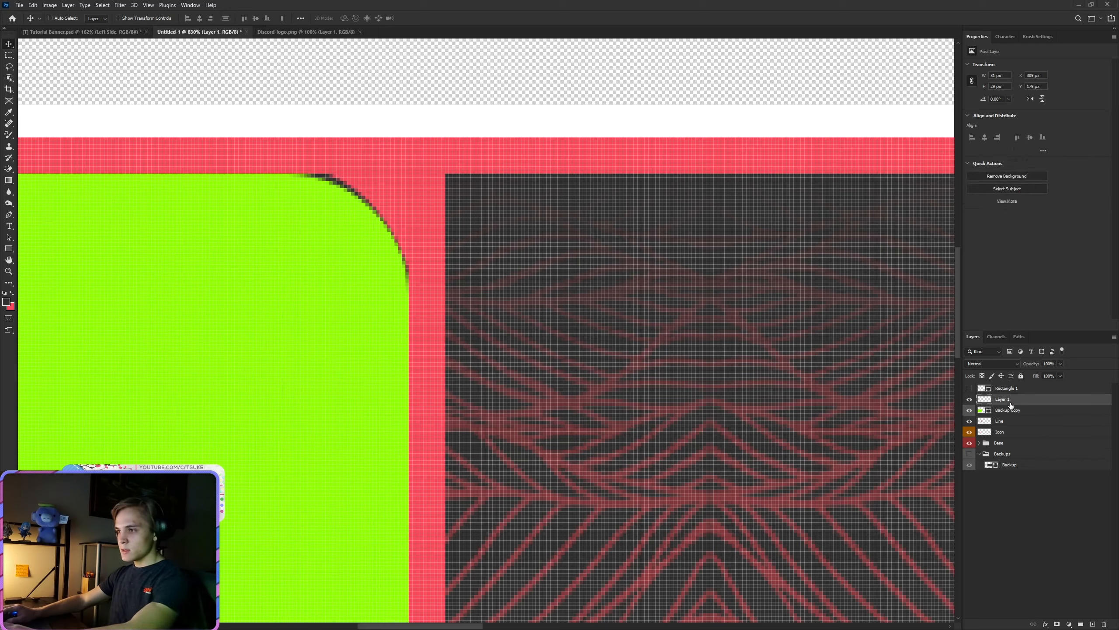
{"action": "left_click", "coordinate": [10, 215]}
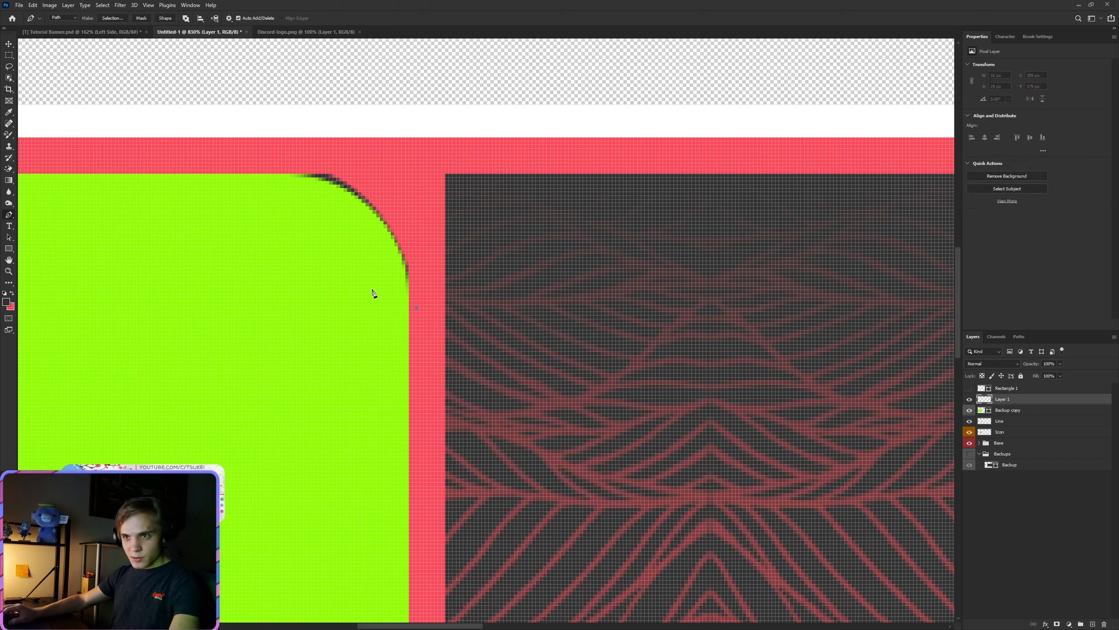
{"action": "left_click", "coordinate": [260, 162]}
{"action": "left_click", "coordinate": [380, 159]}
{"action": "left_click_drag", "start_coordinate": [427, 210], "coordinate": [421, 268]}
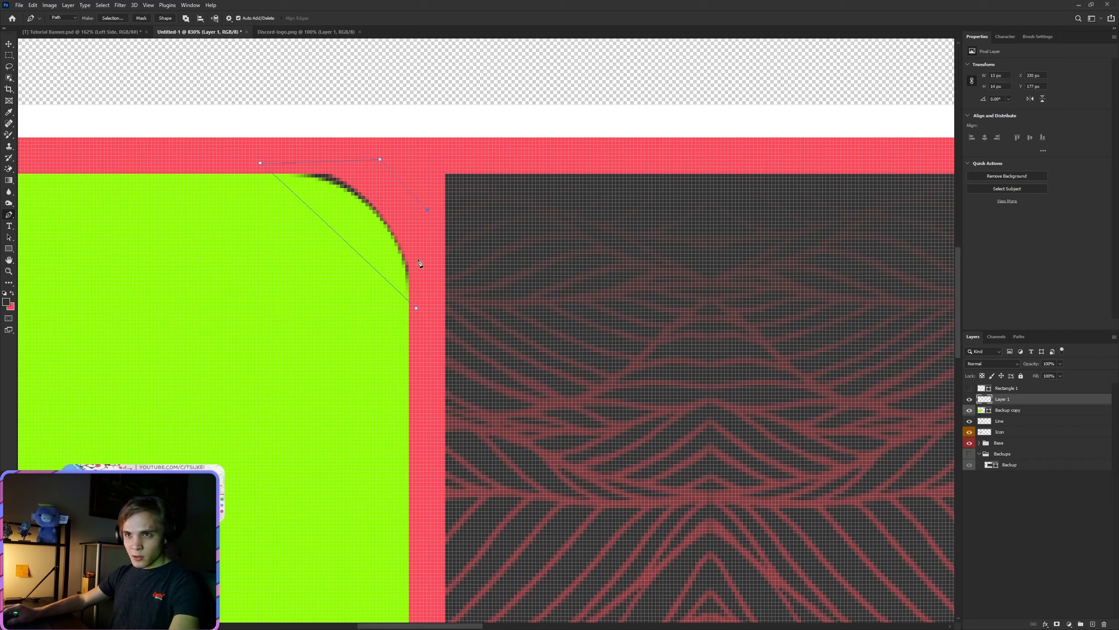
{"action": "right_click", "coordinate": [397, 182]}
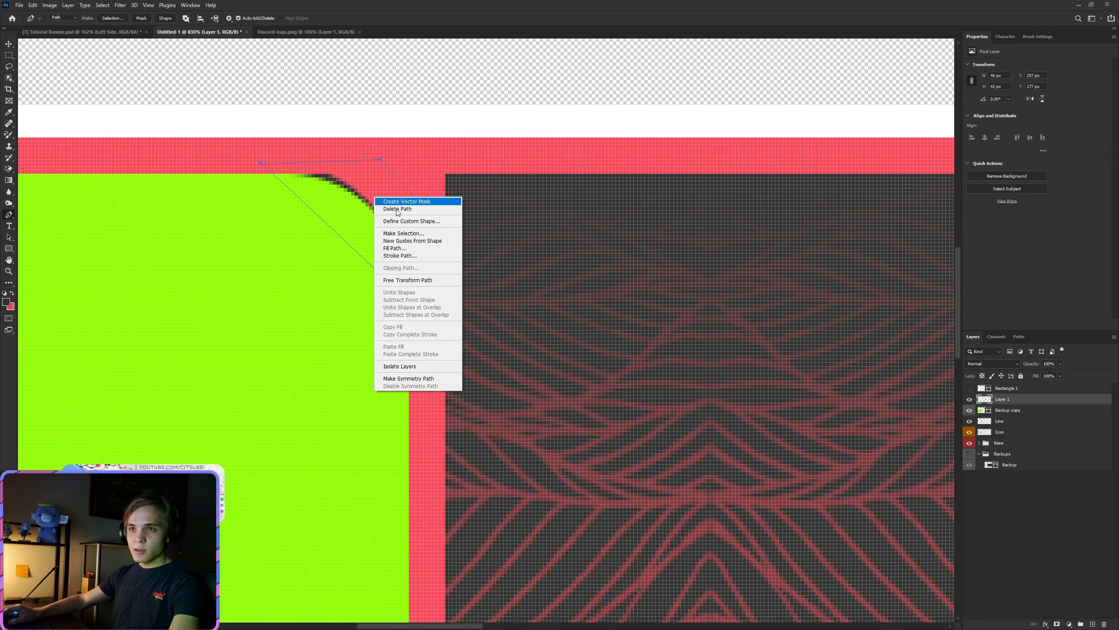
{"action": "left_click", "coordinate": [407, 233]}
{"action": "left_click", "coordinate": [601, 182]}
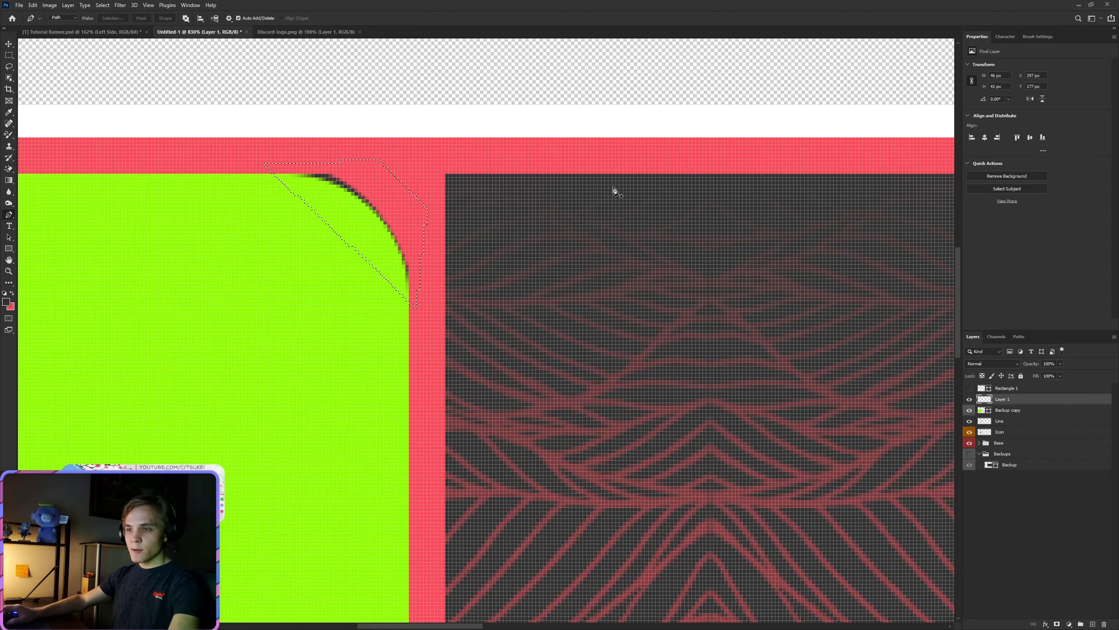
Step: Fill the corner selection on Layer 1 with the frame's red color and deselect it
{"action": "key", "text": "shift+F5"}
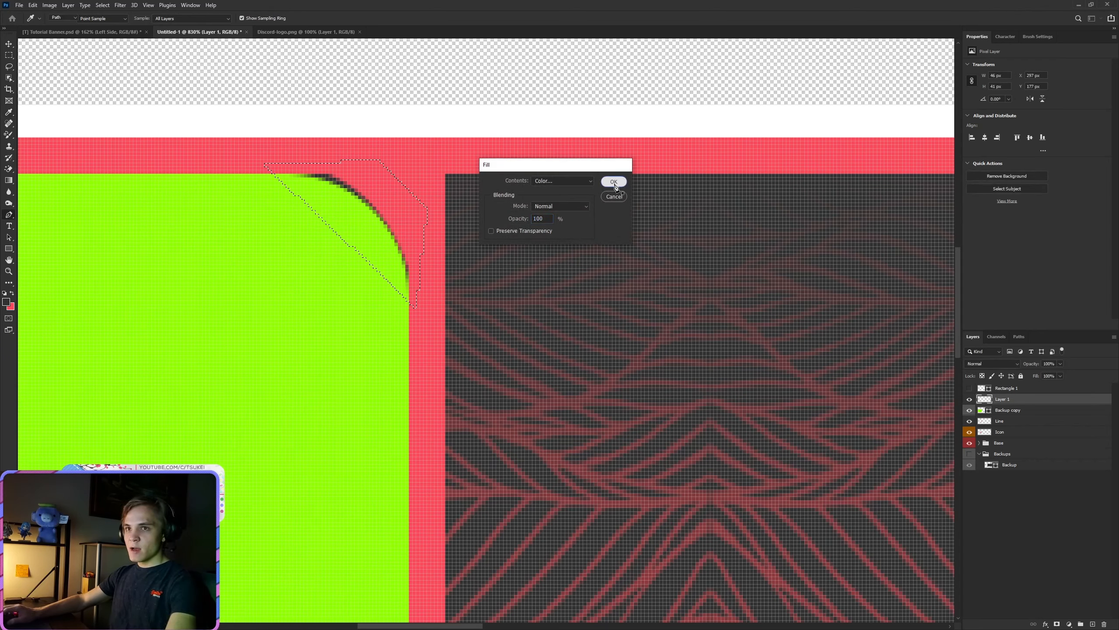
{"action": "left_click", "coordinate": [613, 184]}
{"action": "key", "text": "m"}
{"action": "right_click", "coordinate": [373, 195]}
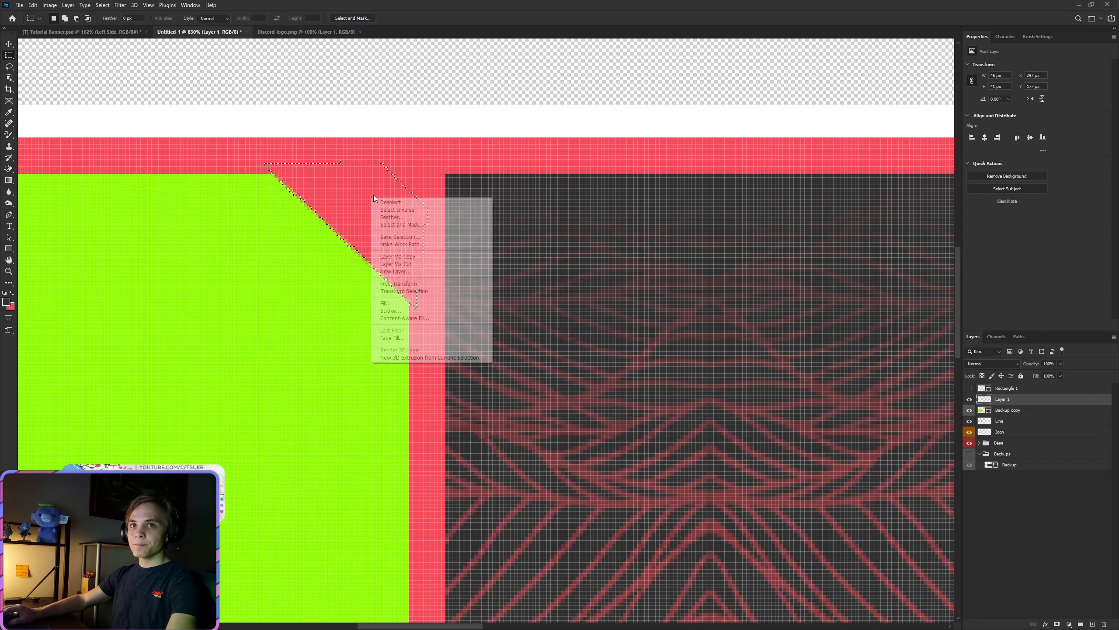
{"action": "left_click", "coordinate": [399, 201]}
Step: Load the Backup copy shape as a selection, invert it, and copy Layer 1's red outside the rounded corner to a new layer
{"action": "left_click", "coordinate": [982, 410], "text": "ctrl"}
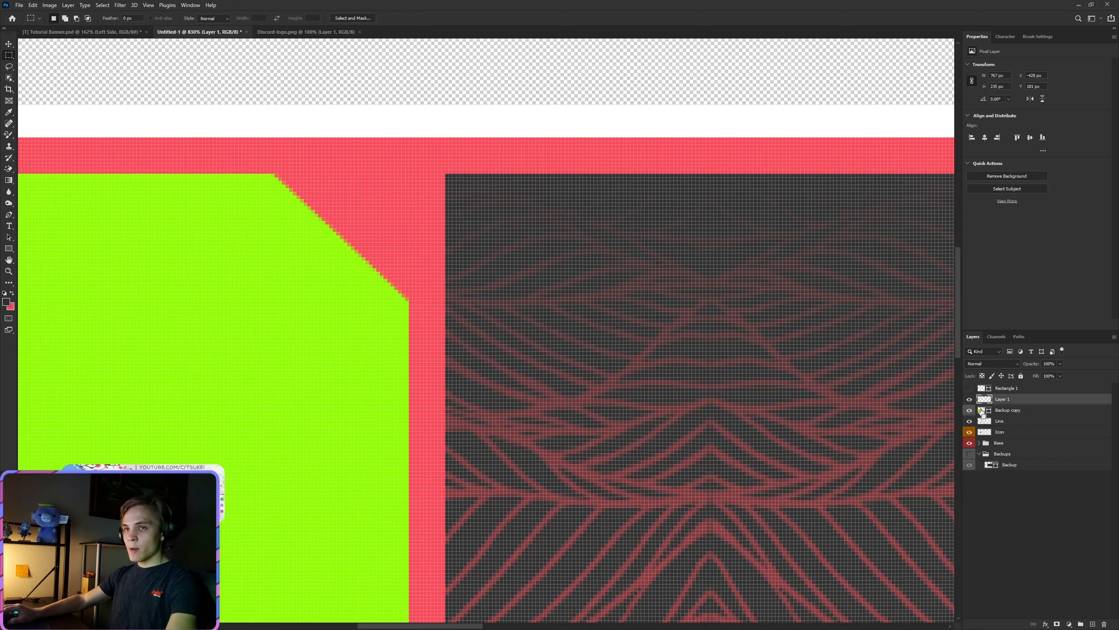
{"action": "right_click", "coordinate": [299, 217]}
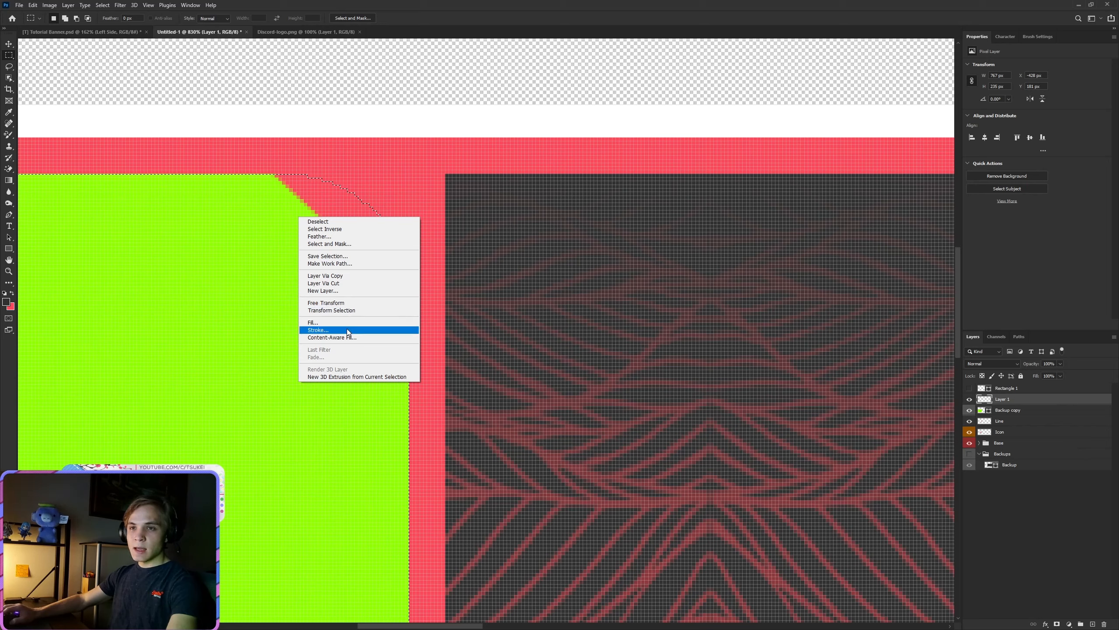
{"action": "left_click", "coordinate": [340, 229]}
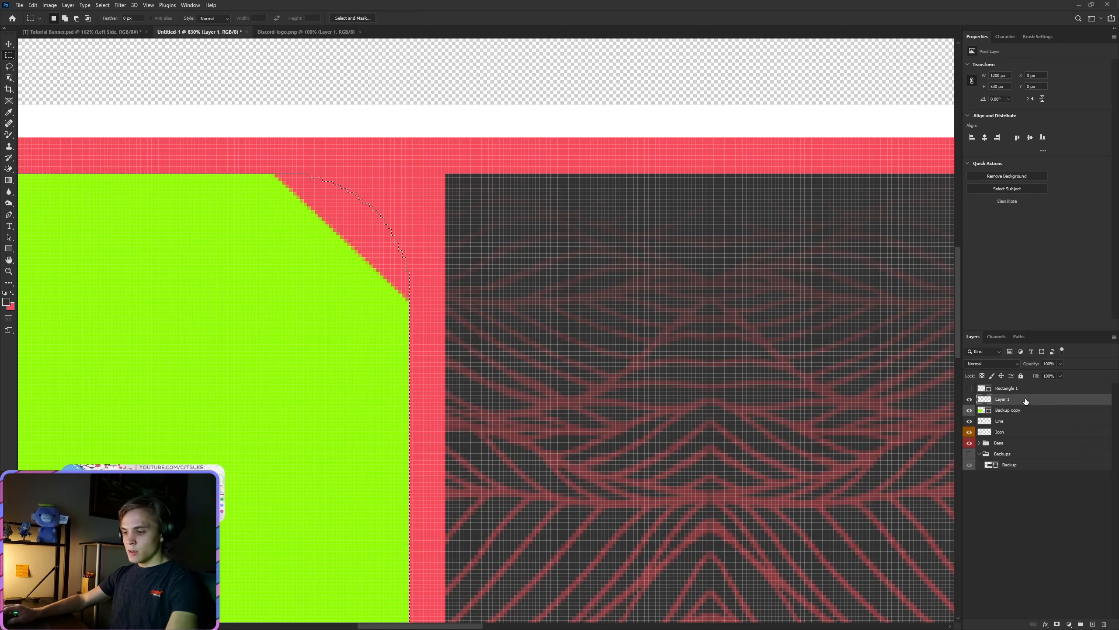
{"action": "key", "text": "ctrl+j"}
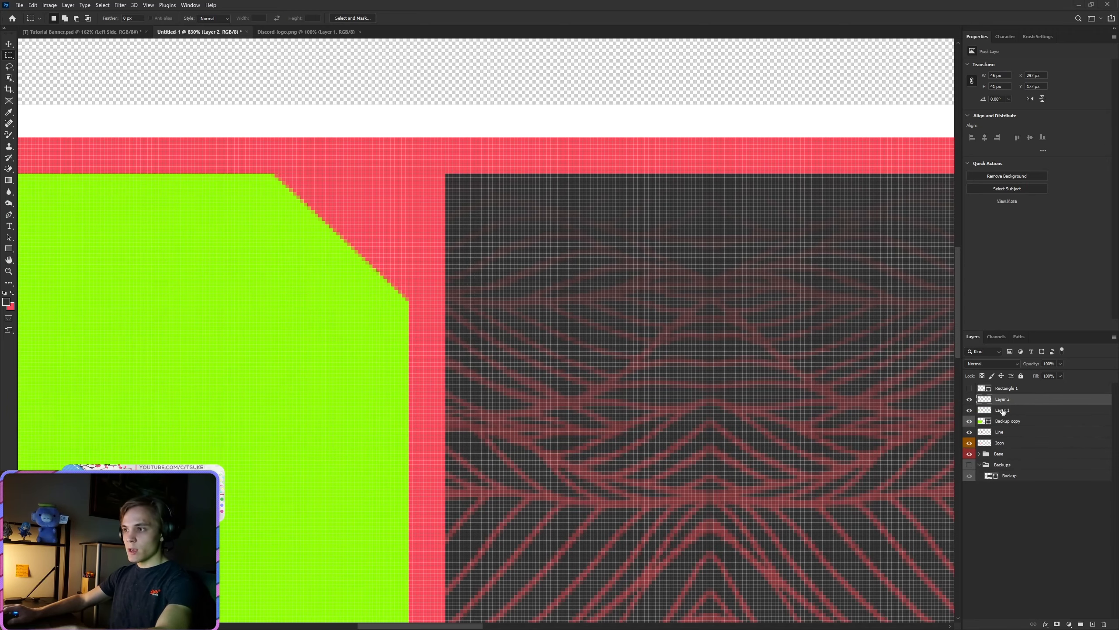
Step: Hide the green Backup copy shape and the original Layer 1 corner fill, and delete both layers
{"action": "left_click", "coordinate": [1003, 420]}
{"action": "left_click", "coordinate": [969, 420]}
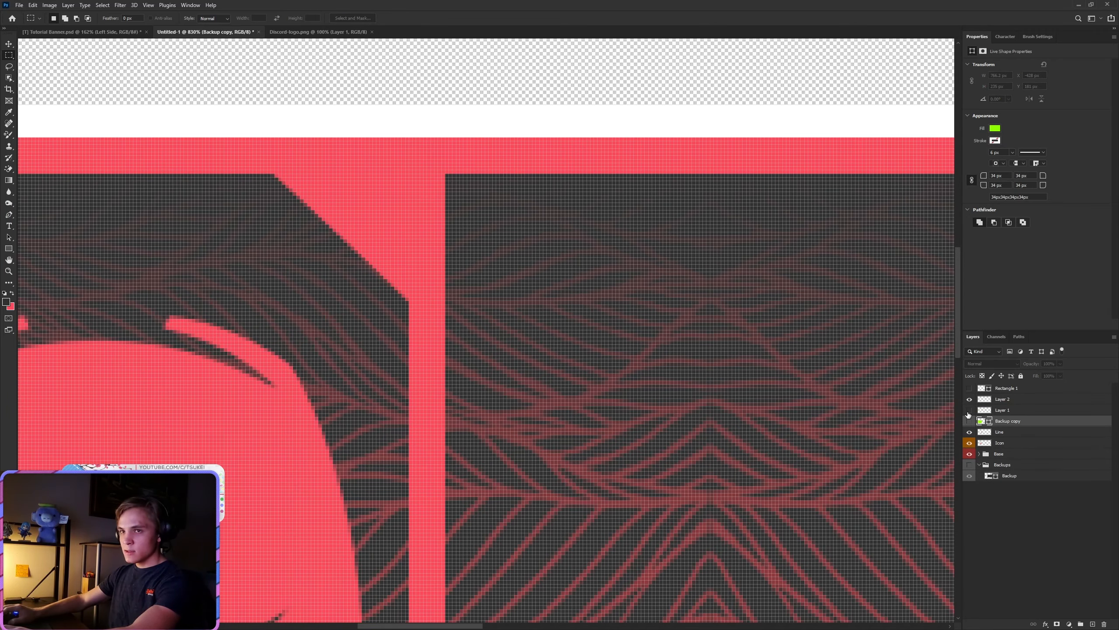
{"action": "scroll", "coordinate": [393, 383], "scroll_direction": "down", "scroll_amount": 5}
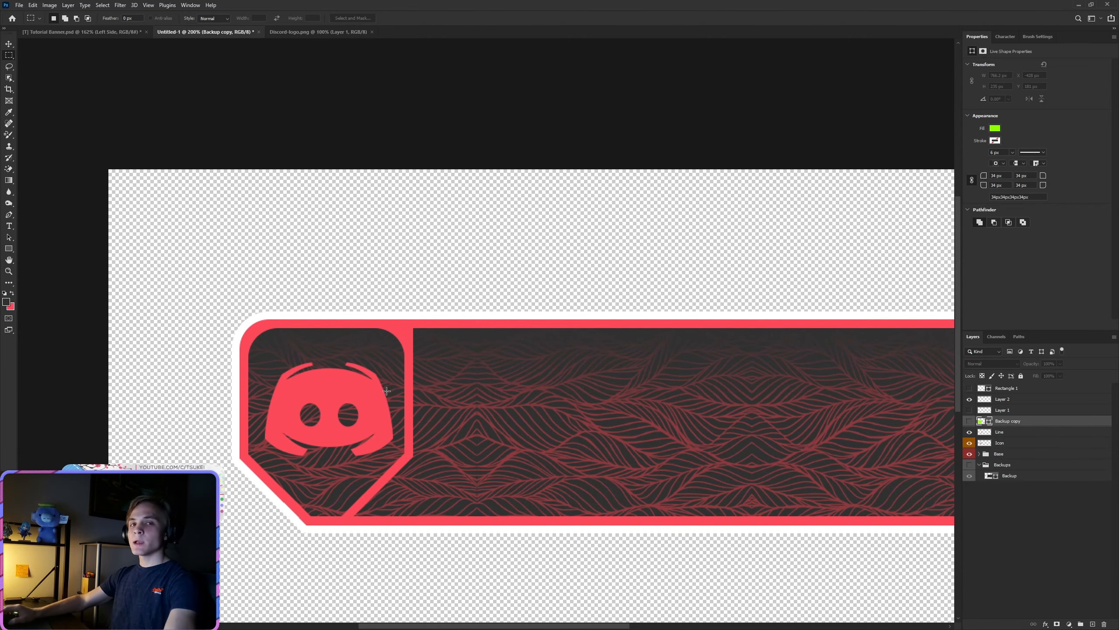
{"action": "scroll", "coordinate": [369, 376], "scroll_direction": "up", "scroll_amount": 3}
{"action": "left_click", "coordinate": [1019, 410]}
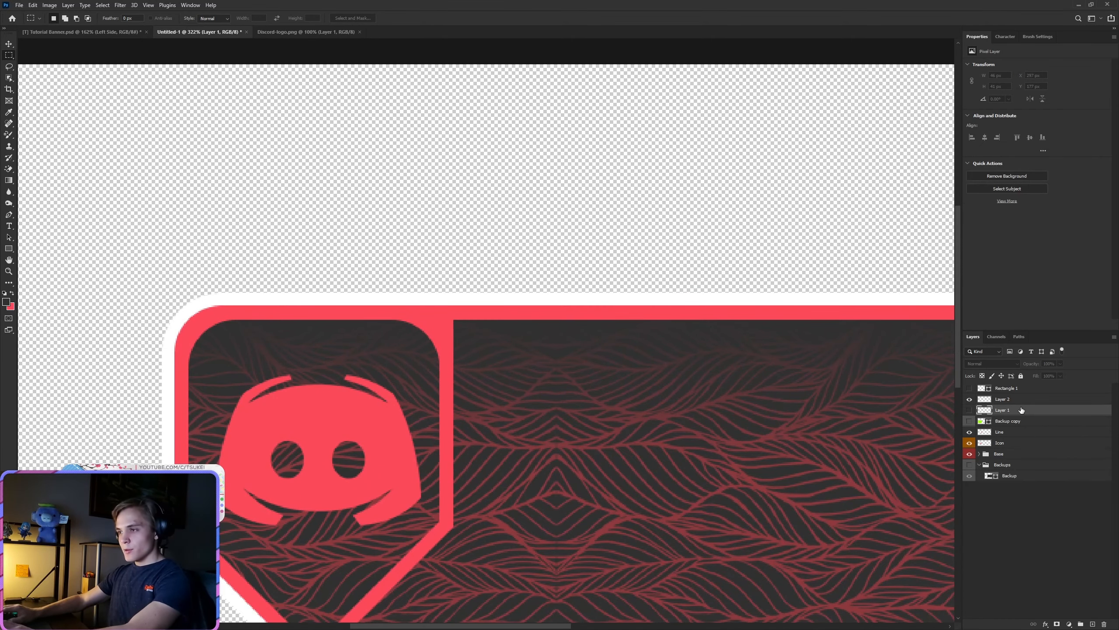
{"action": "key", "text": "Delete"}
{"action": "key", "text": "Delete"}
{"action": "scroll", "coordinate": [620, 444], "scroll_direction": "down", "scroll_amount": 5}
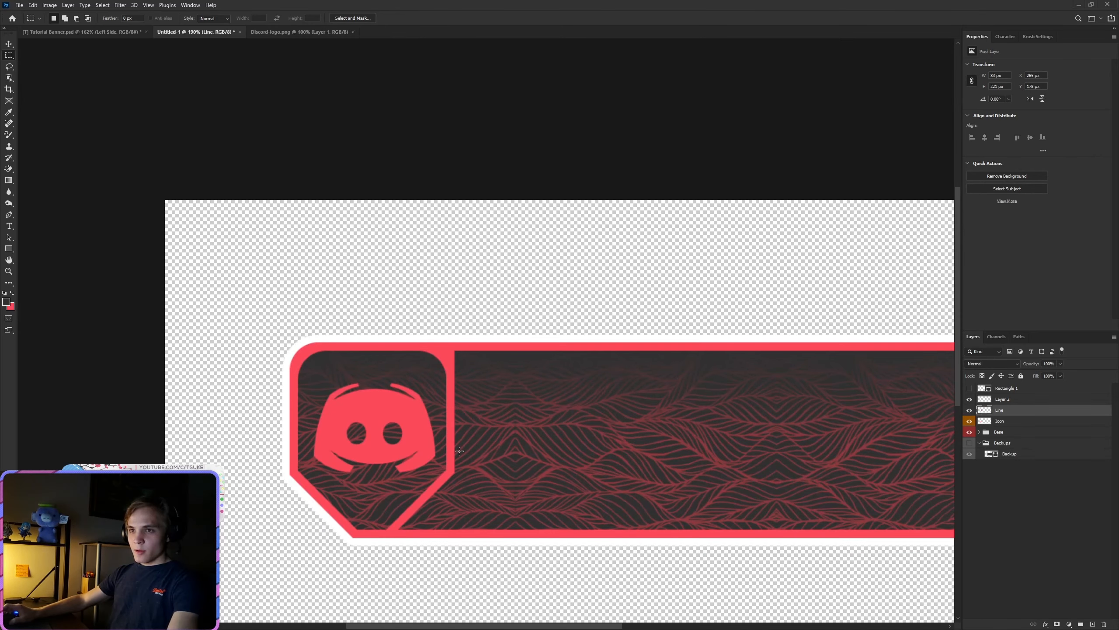
{"action": "scroll", "coordinate": [433, 422], "scroll_direction": "up", "scroll_amount": 2}
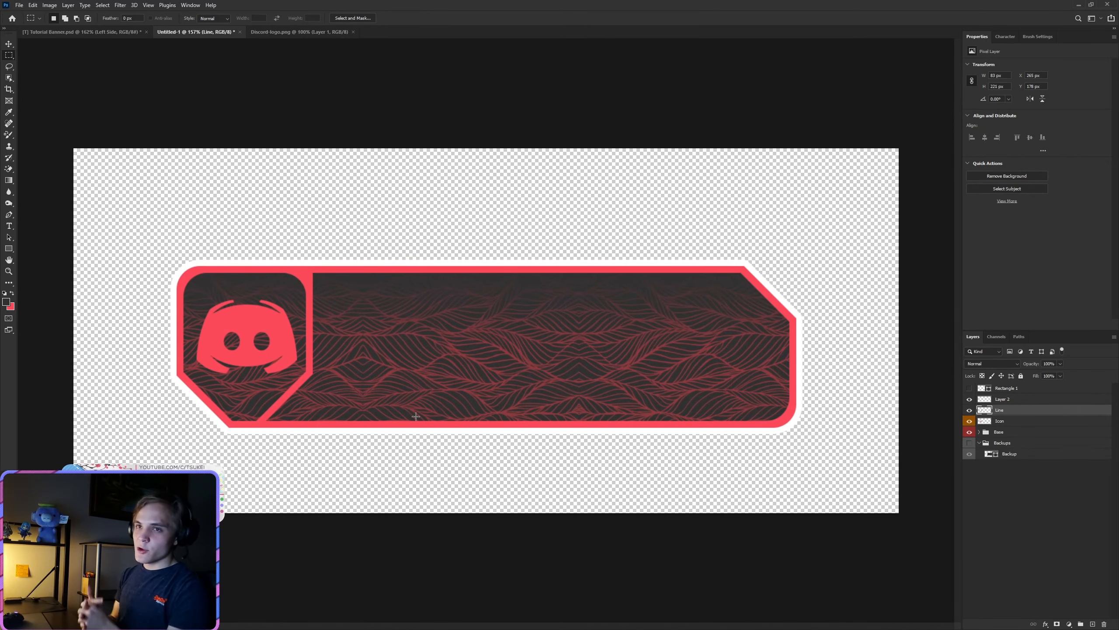
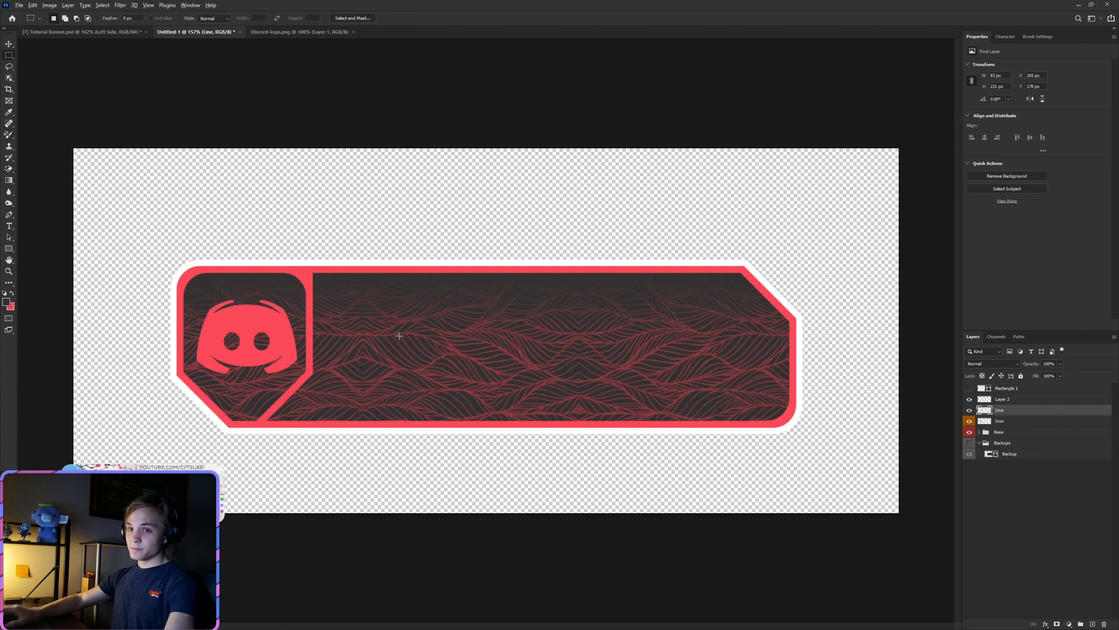
Step: Reposition the Discord logo on the Icon layer slightly higher to center it inside the banner's left compartment
{"action": "scroll", "coordinate": [309, 361], "scroll_direction": "up", "scroll_amount": 3}
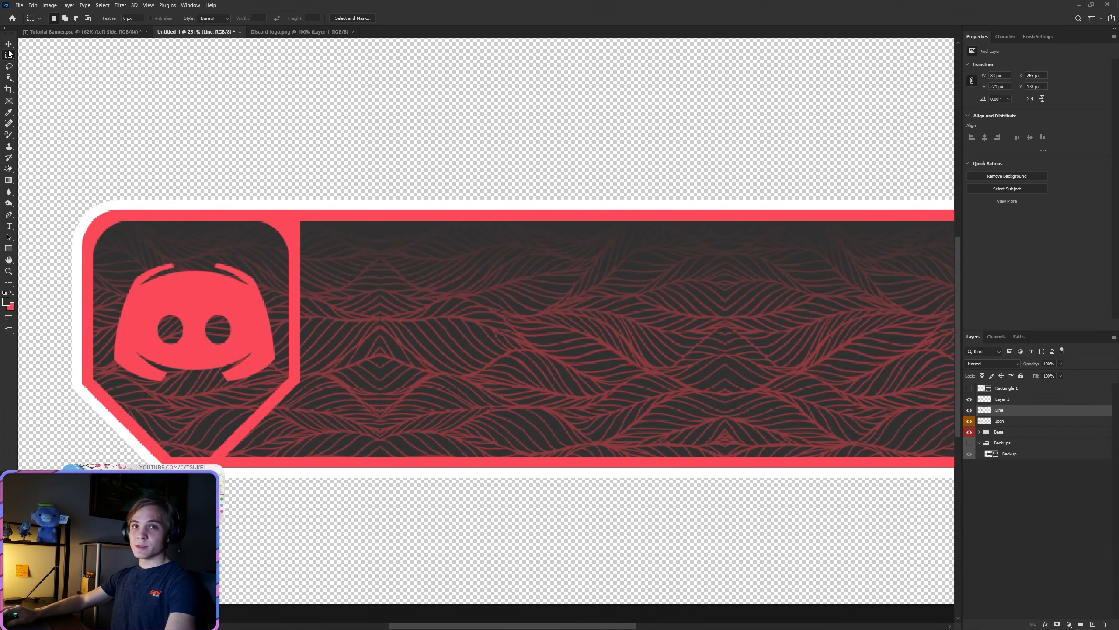
{"action": "left_click", "coordinate": [9, 44]}
{"action": "left_click", "coordinate": [999, 421]}
{"action": "scroll", "coordinate": [107, 313], "scroll_direction": "up", "scroll_amount": 2}
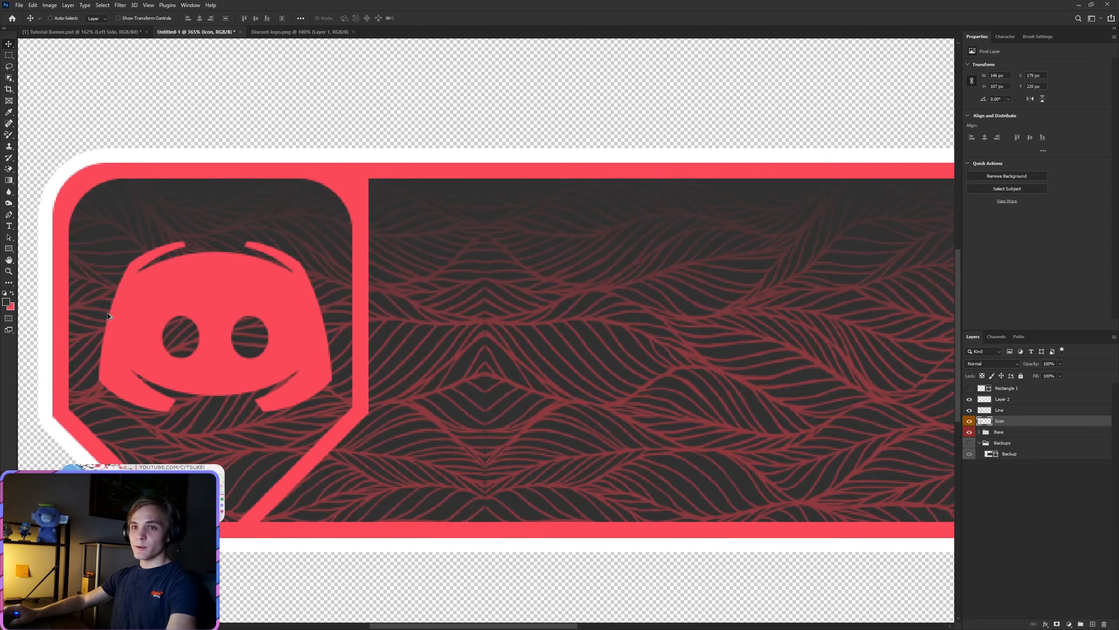
{"action": "mouse_move", "coordinate": [211, 340]}
{"action": "left_mouse_down"}
{"action": "mouse_move", "coordinate": [223, 337]}
{"action": "mouse_move", "coordinate": [208, 335]}
{"action": "left_mouse_up"}
{"action": "scroll", "coordinate": [224, 339], "scroll_direction": "down", "scroll_amount": 3}
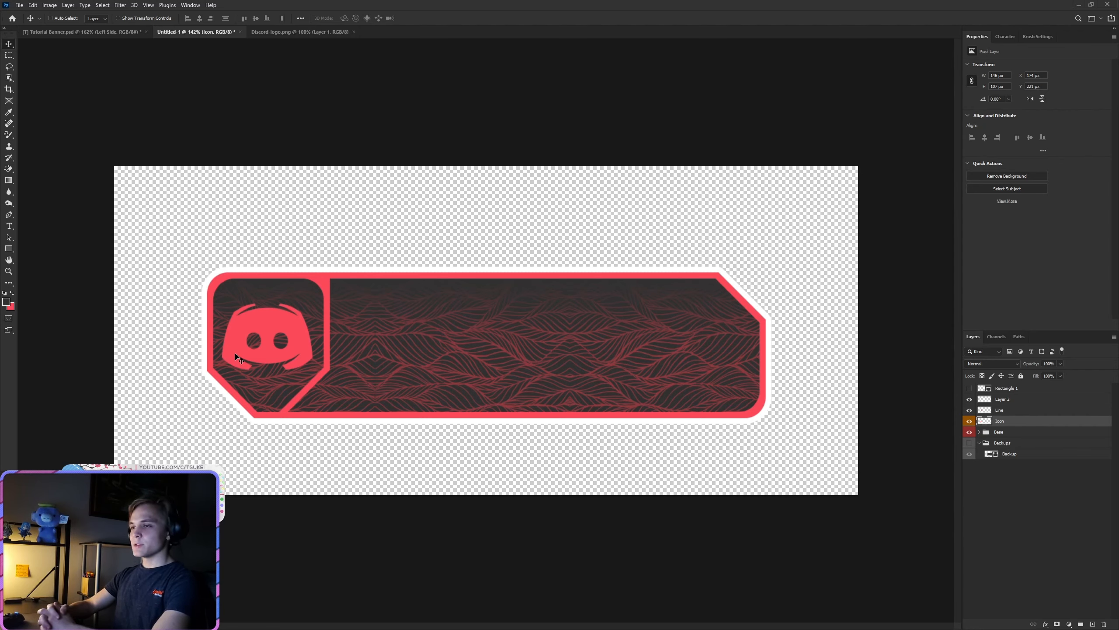
{"action": "scroll", "coordinate": [229, 353], "scroll_direction": "up", "scroll_amount": 6}
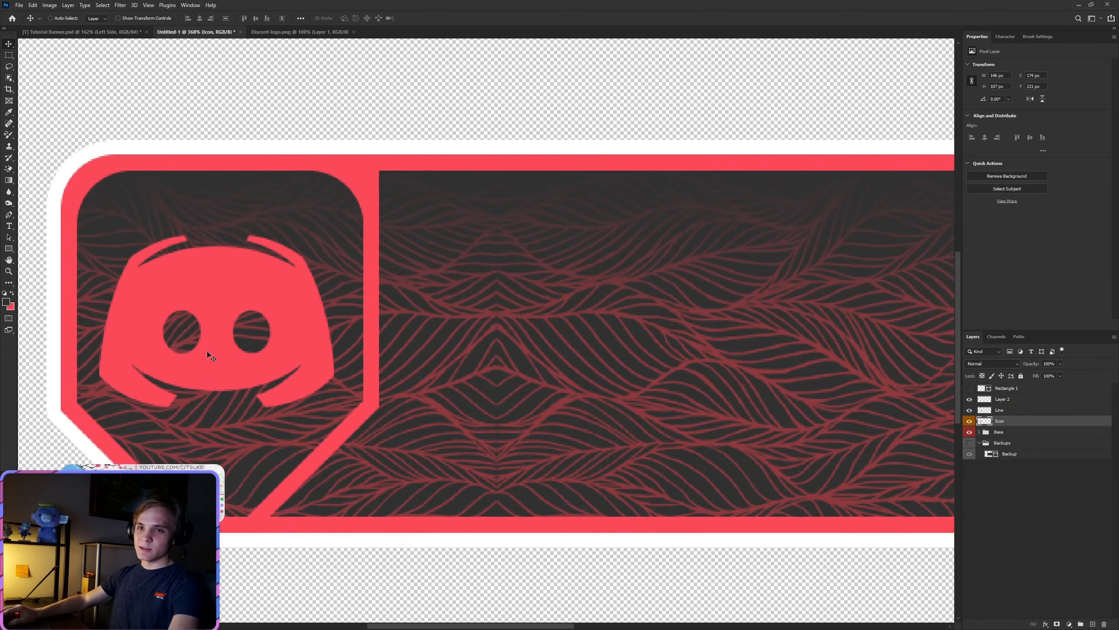
{"action": "left_click_drag", "start_coordinate": [208, 352], "coordinate": [214, 350]}
{"action": "scroll", "coordinate": [234, 374], "scroll_direction": "down", "scroll_amount": 5}
{"action": "scroll", "coordinate": [223, 364], "scroll_direction": "up", "scroll_amount": 3}
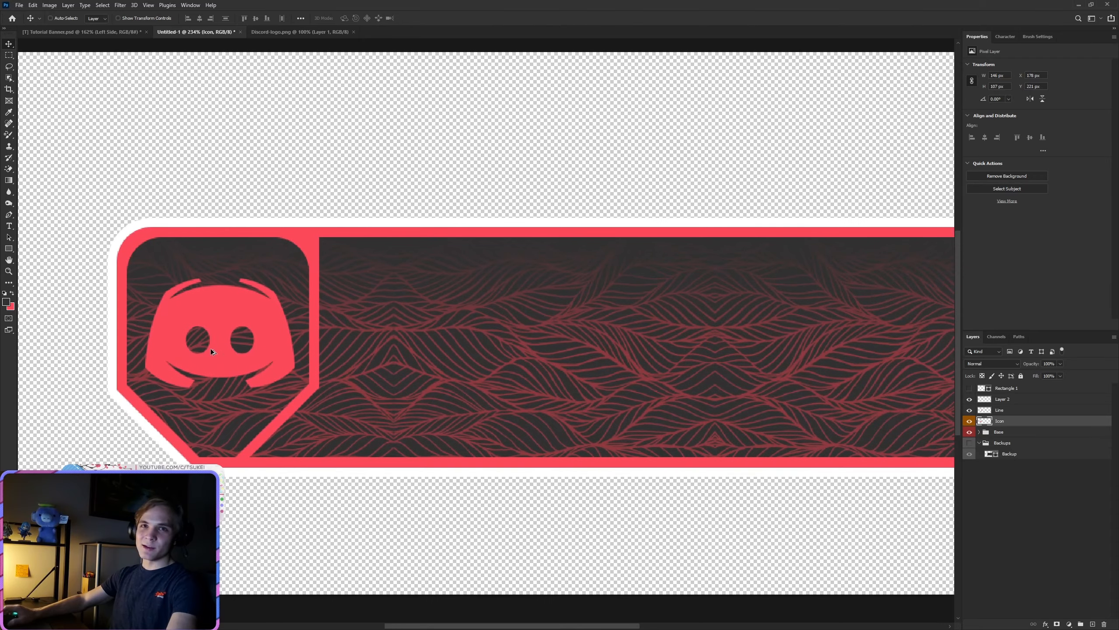
{"action": "left_click_drag", "start_coordinate": [223, 345], "coordinate": [221, 346]}
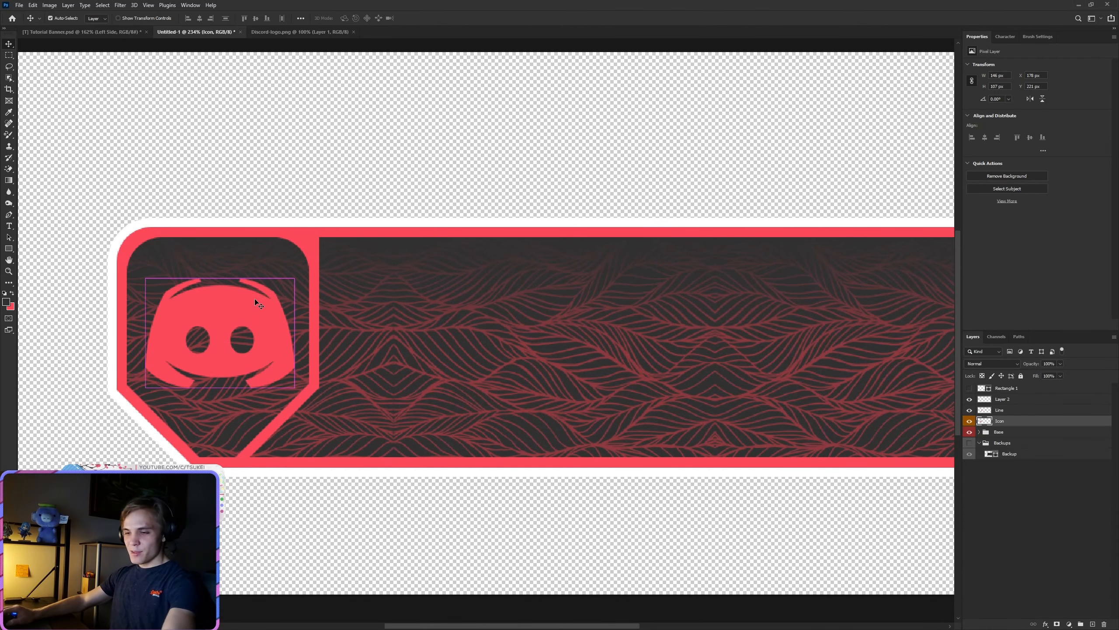
Step: Scale the Discord logo up to about 102% and shift it slightly up and left to recenter it in its compartment
{"action": "key", "text": "ctrl+t"}
{"action": "left_click_drag", "start_coordinate": [295, 278], "coordinate": [298, 275]}
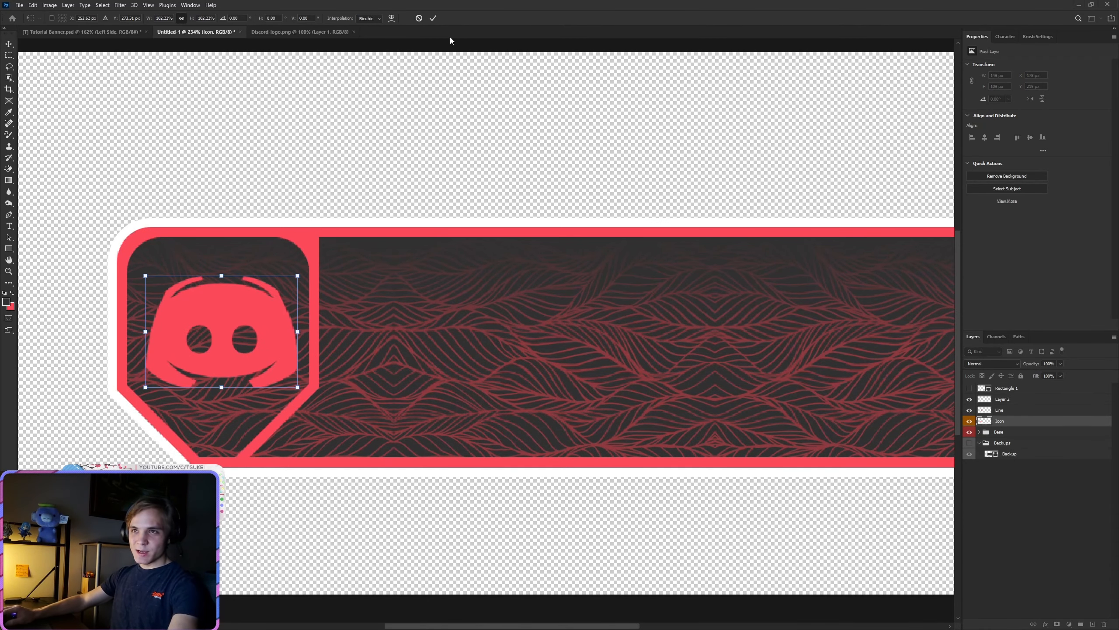
{"action": "left_click", "coordinate": [433, 18]}
{"action": "left_click_drag", "start_coordinate": [233, 346], "coordinate": [229, 339]}
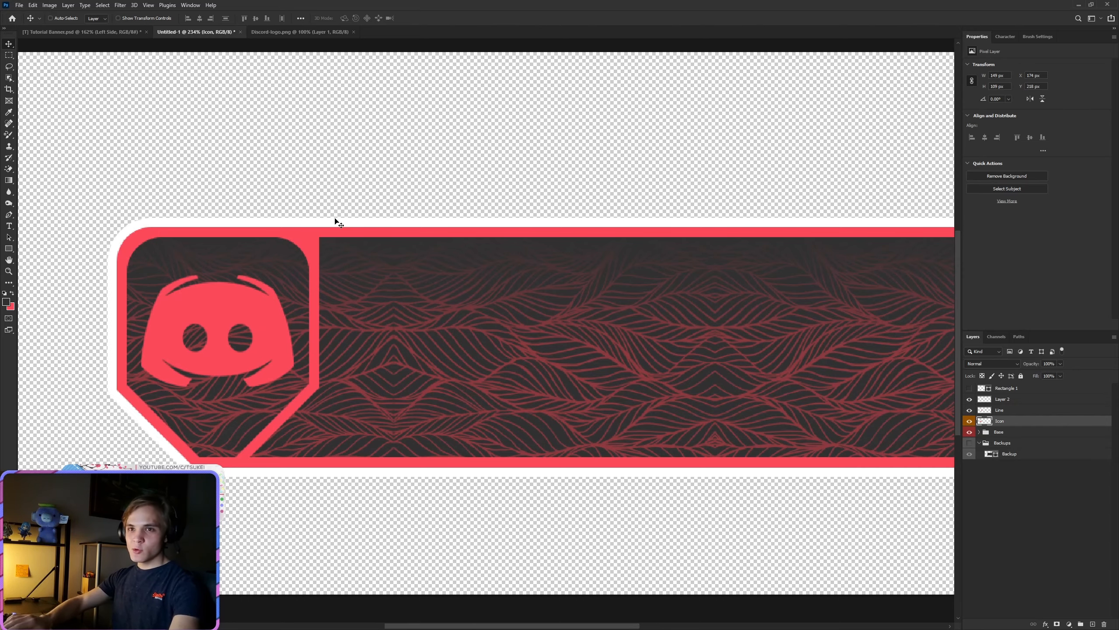
{"action": "key", "text": "Up"}
{"action": "key", "text": "Down"}
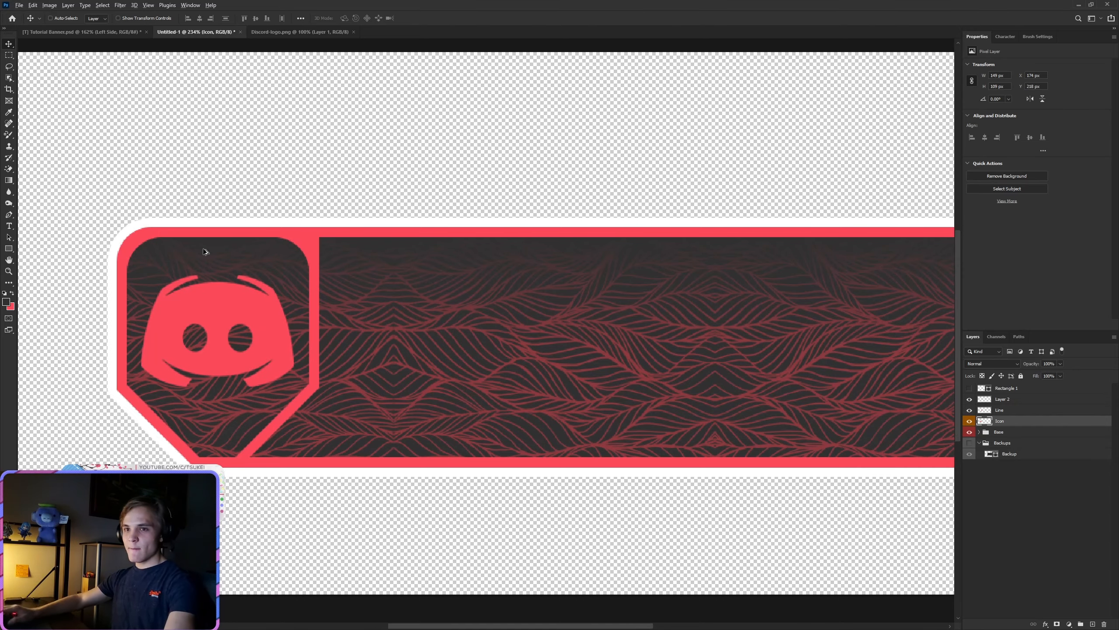
{"action": "scroll", "coordinate": [308, 343], "scroll_direction": "down", "scroll_amount": 3}
{"action": "scroll", "coordinate": [308, 343], "scroll_direction": "up", "scroll_amount": 2}
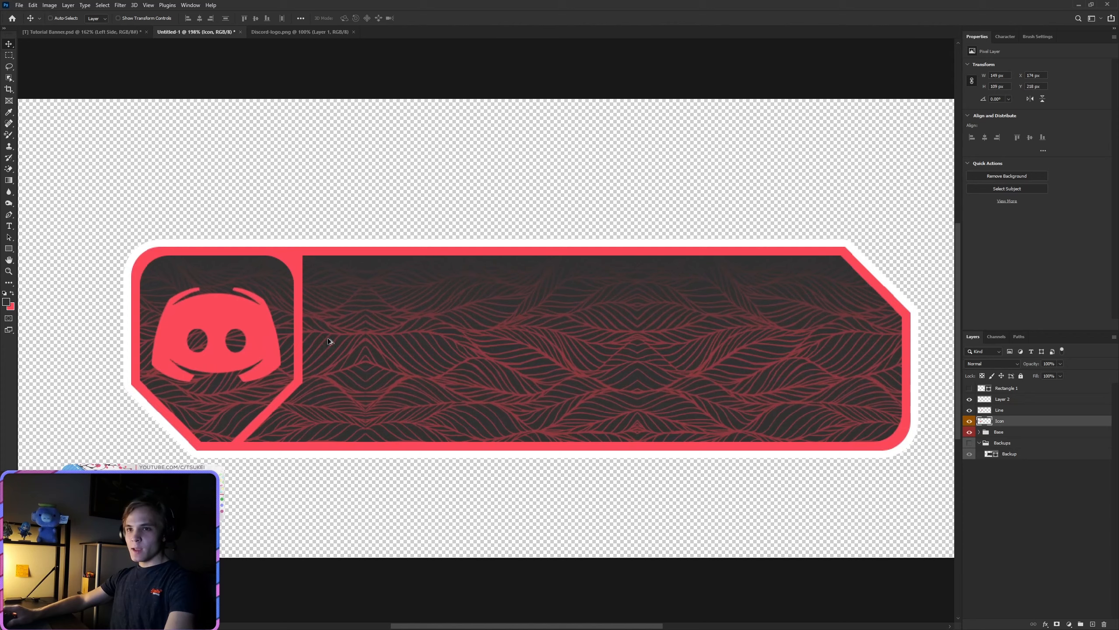
Step: Merge the rounded-corner piece on Layer 2 down into the Line layer
{"action": "left_click", "coordinate": [1000, 413]}
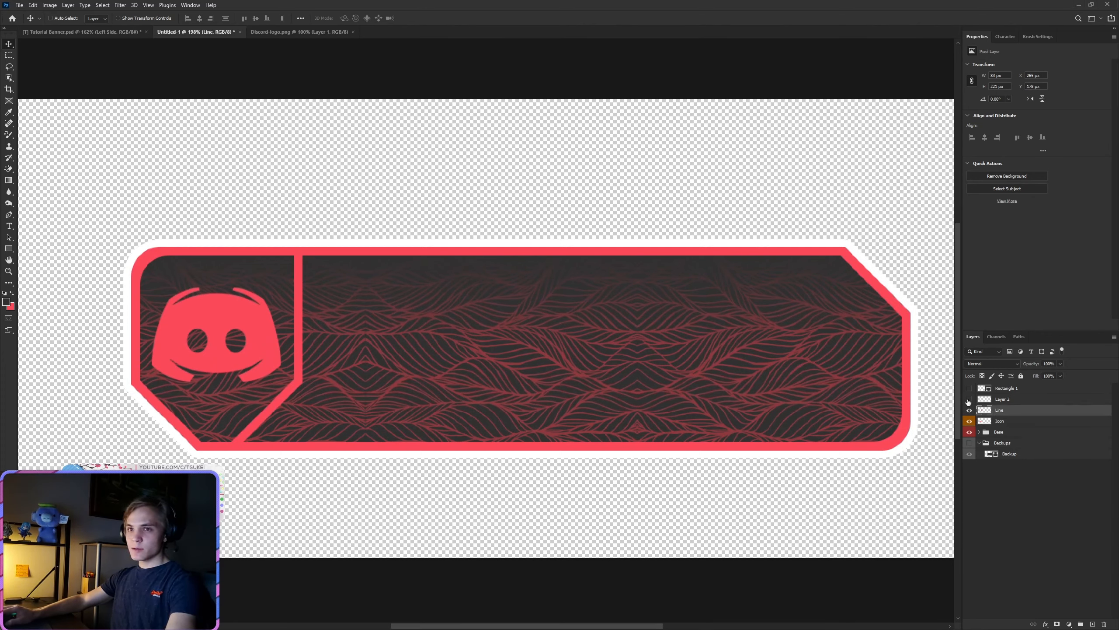
{"action": "right_click", "coordinate": [996, 399]}
{"action": "left_click", "coordinate": [1027, 293]}
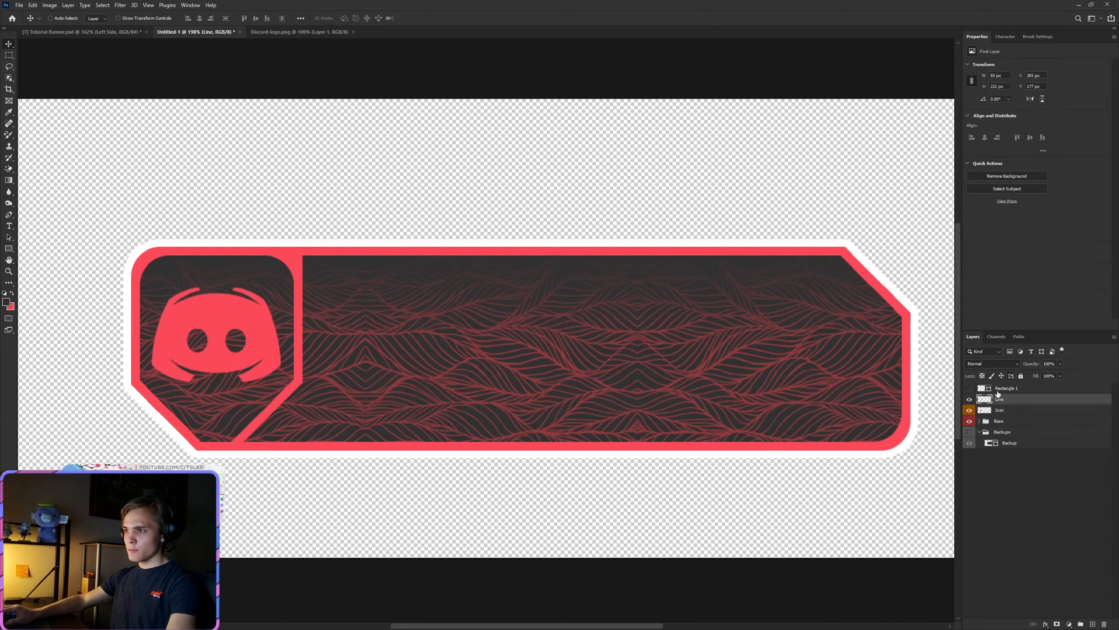
Step: Duplicate the Line layer, then rename the lower original "[2] Line" and hide it
{"action": "key", "text": "ctrl+j"}
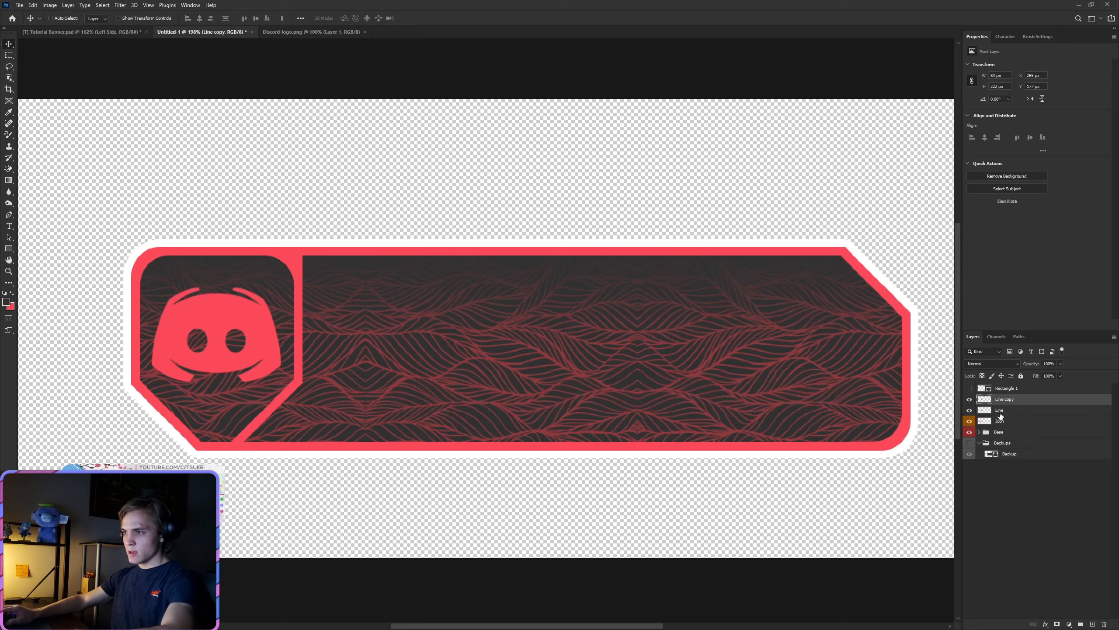
{"action": "double_click", "coordinate": [1000, 411]}
{"action": "key", "text": "BackSpace"}
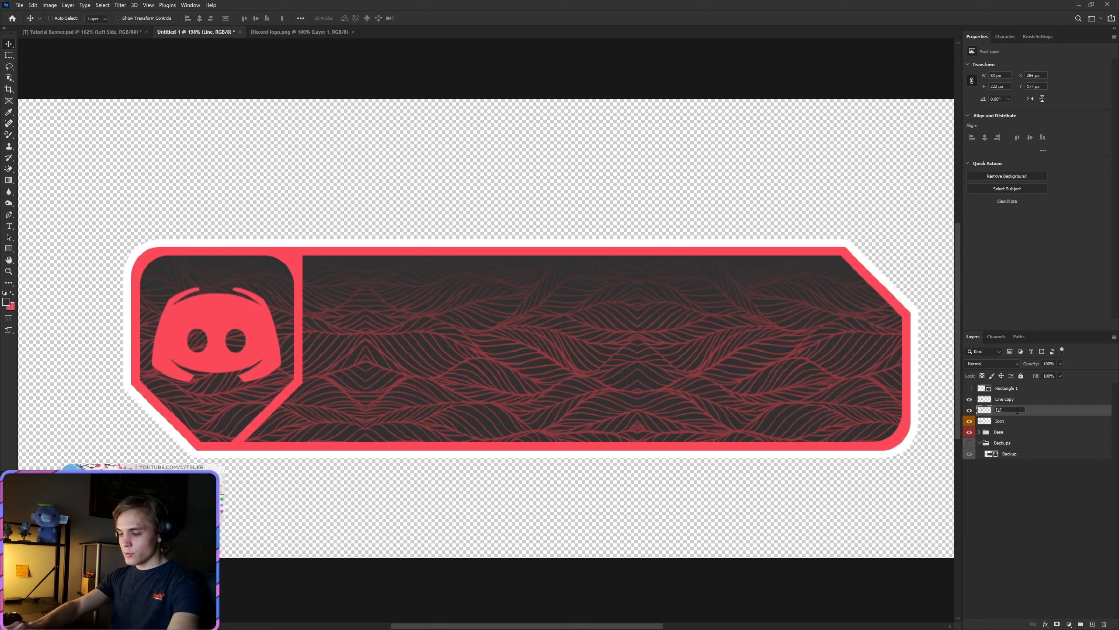
{"action": "type", "text": "[2] Line"}
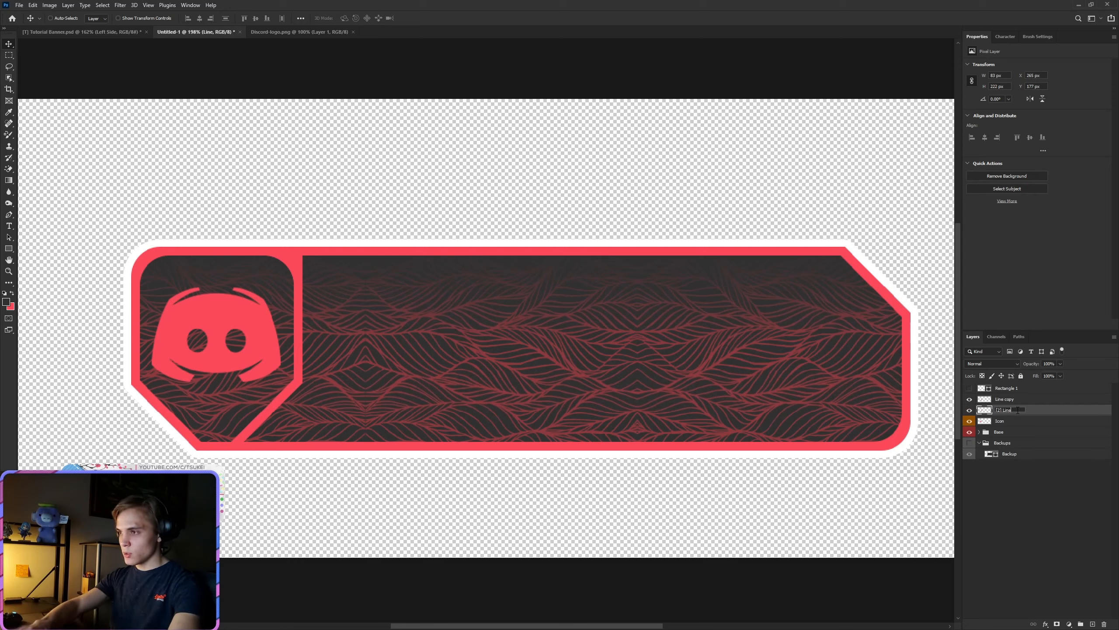
{"action": "key", "text": "Return"}
{"action": "left_click", "coordinate": [968, 412]}
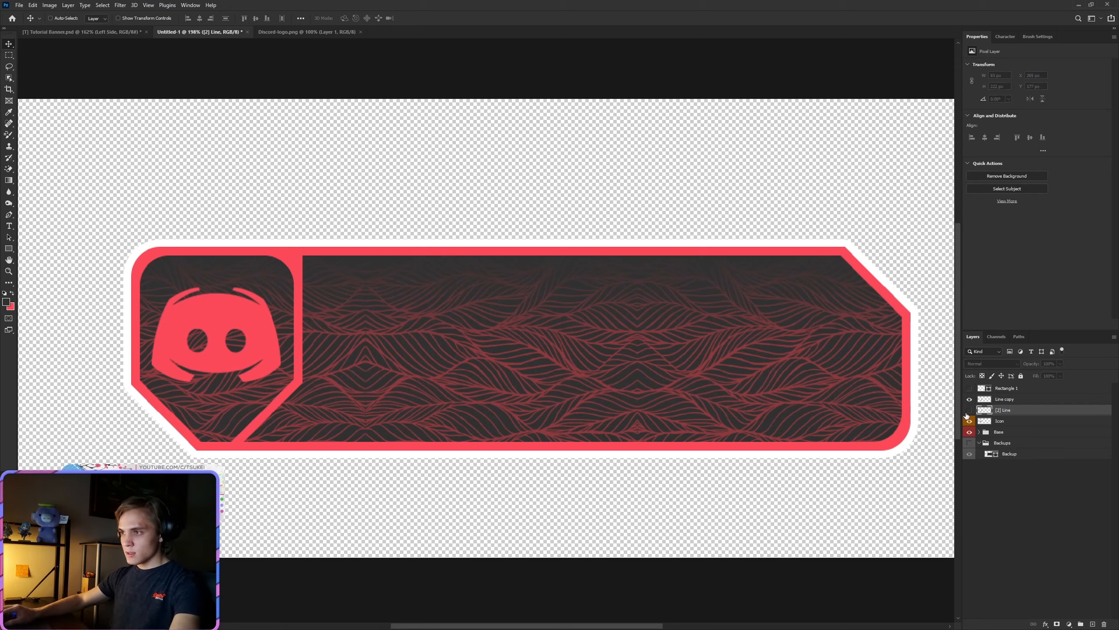
Step: On the Line copy layer, draw a closed Pen path around the right section, following the divider and the red frame
{"action": "left_click", "coordinate": [1005, 400]}
{"action": "left_click", "coordinate": [8, 216]}
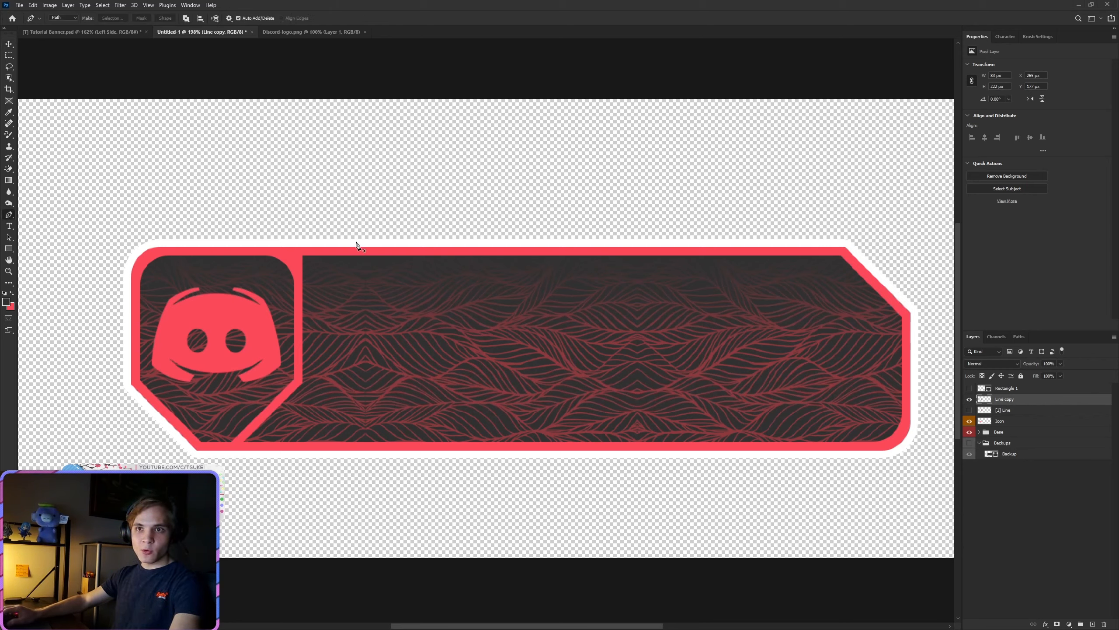
{"action": "left_click", "coordinate": [299, 252]}
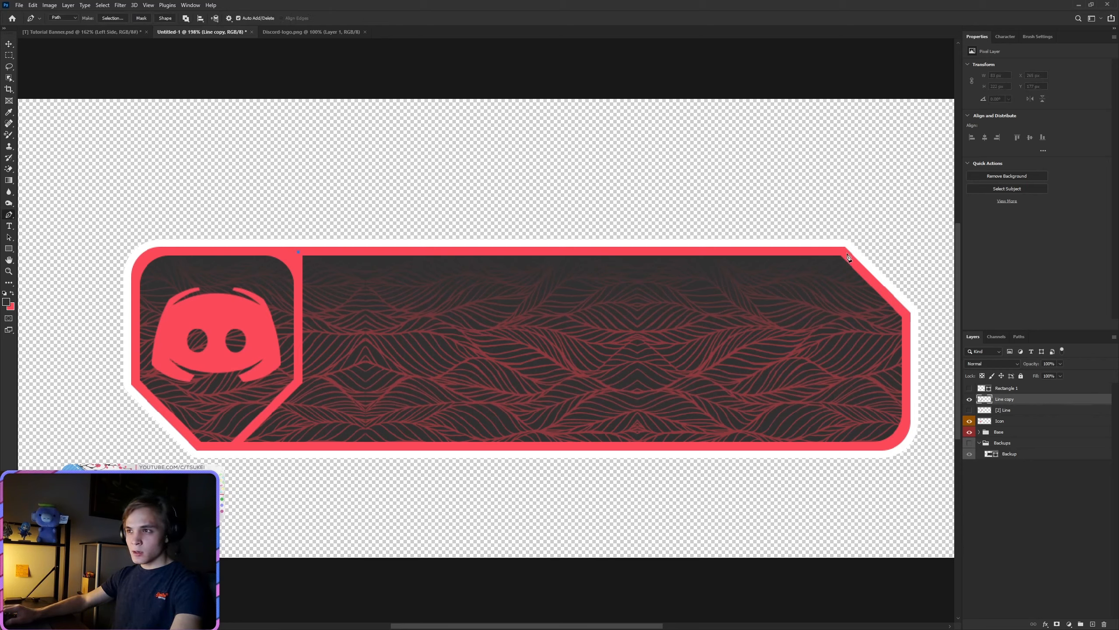
{"action": "left_click", "coordinate": [907, 317]}
{"action": "left_click", "coordinate": [907, 424]}
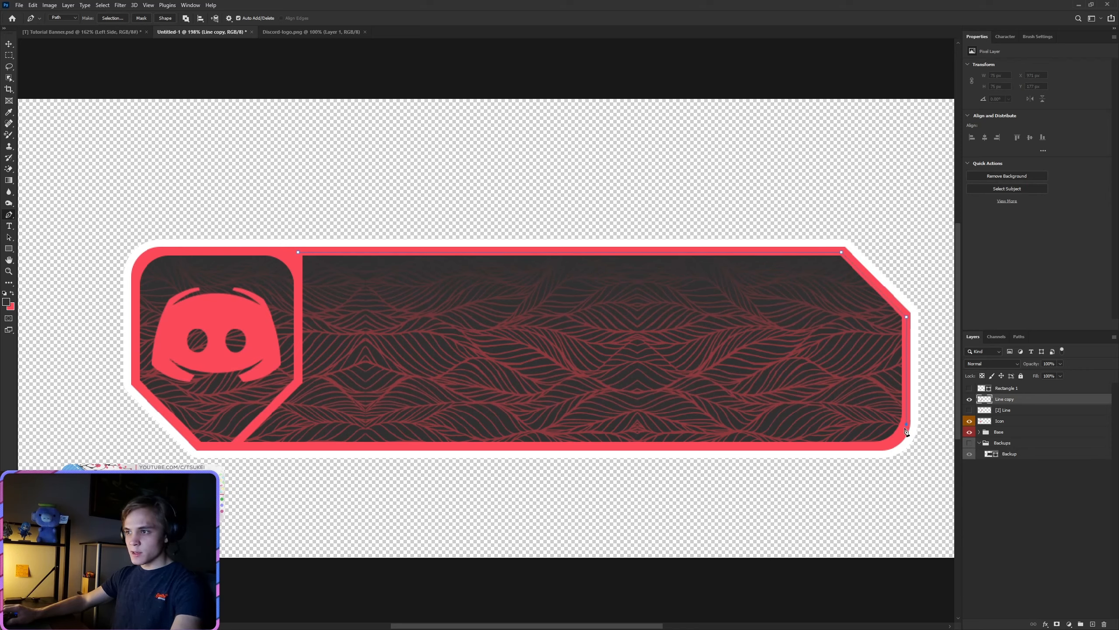
{"action": "left_click", "coordinate": [898, 434]}
{"action": "left_click", "coordinate": [893, 440]}
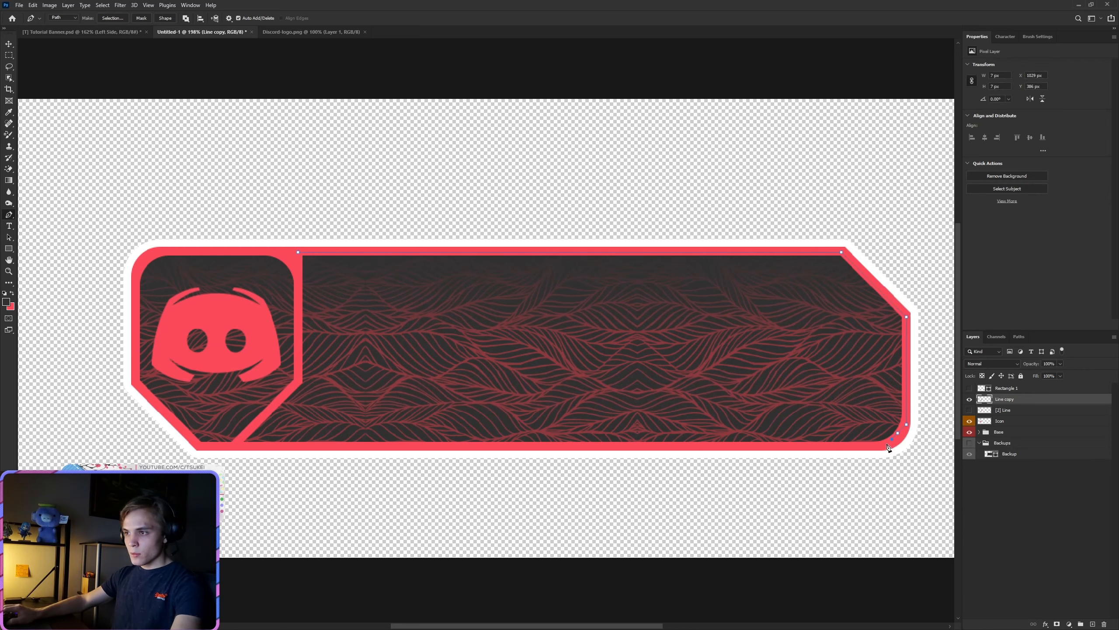
{"action": "left_click", "coordinate": [870, 443]}
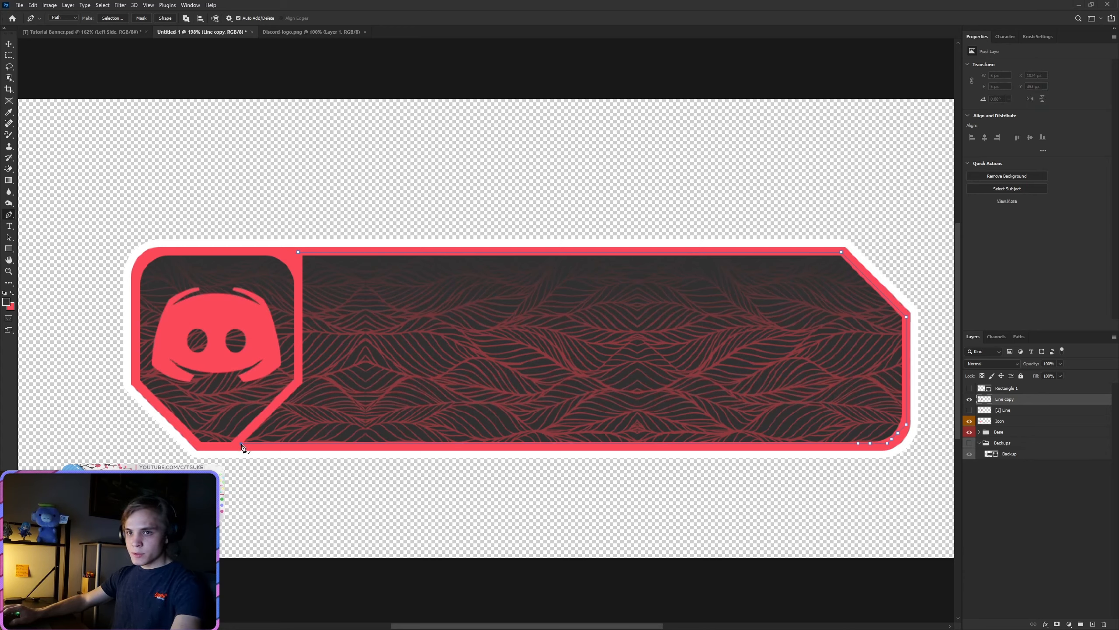
{"action": "left_click", "coordinate": [298, 383]}
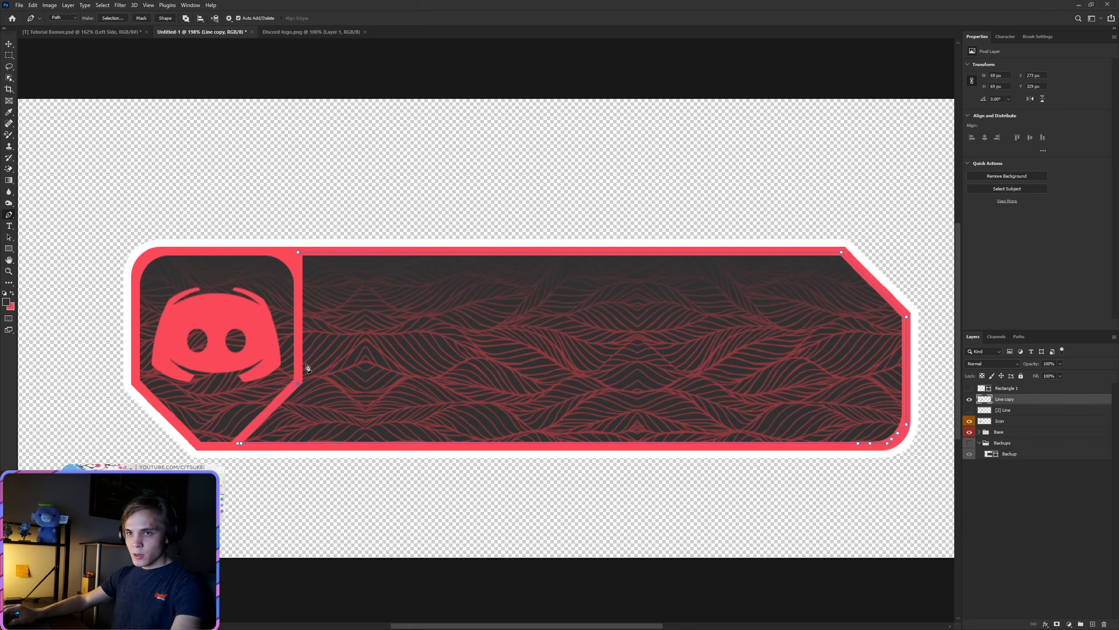
{"action": "left_click", "coordinate": [297, 259]}
{"action": "left_click", "coordinate": [298, 252]}
Step: Convert the path to a selection, fill it with the frame's red on Line copy, and deselect it
{"action": "right_click", "coordinate": [402, 309]}
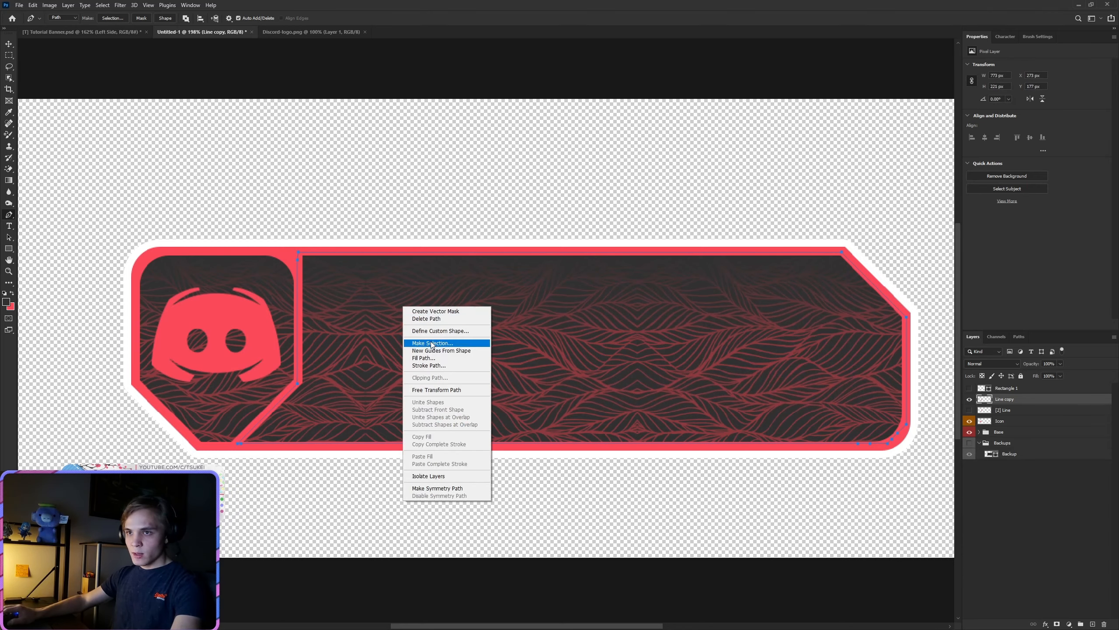
{"action": "left_click", "coordinate": [434, 346]}
{"action": "left_click", "coordinate": [603, 183]}
{"action": "key", "text": "shift+F5"}
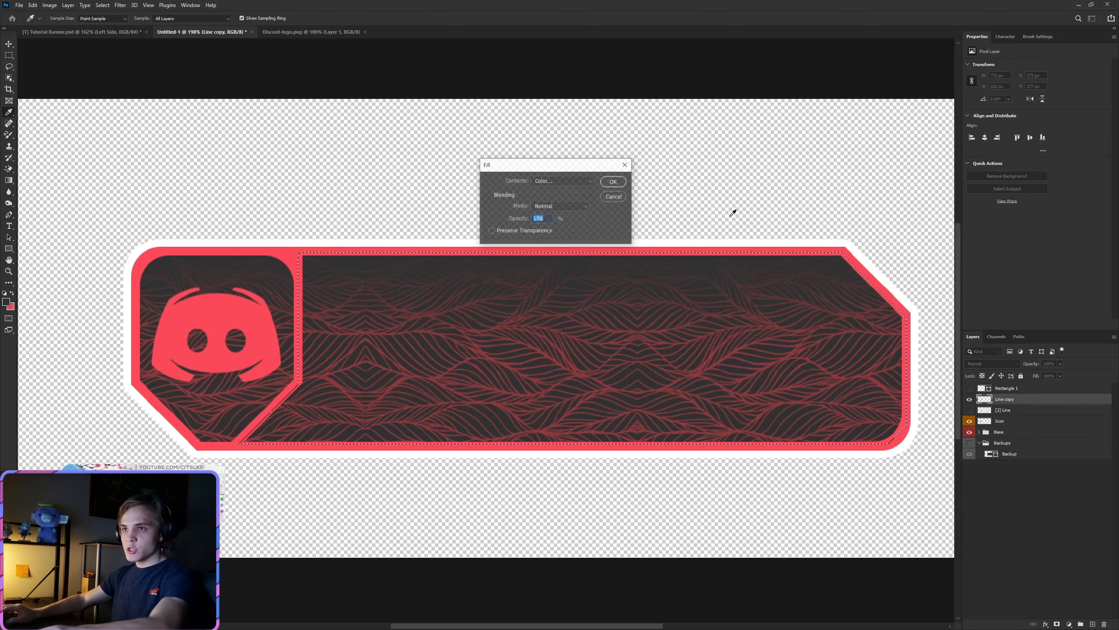
{"action": "left_click", "coordinate": [611, 180]}
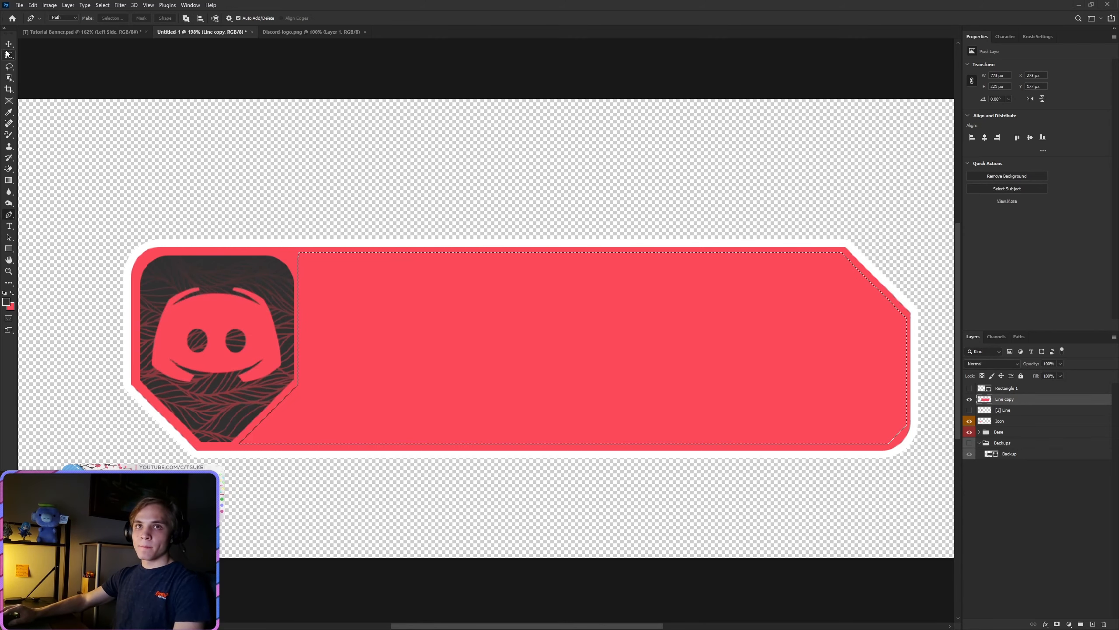
{"action": "key", "text": "m"}
{"action": "right_click", "coordinate": [492, 308]}
{"action": "left_click", "coordinate": [507, 312]}
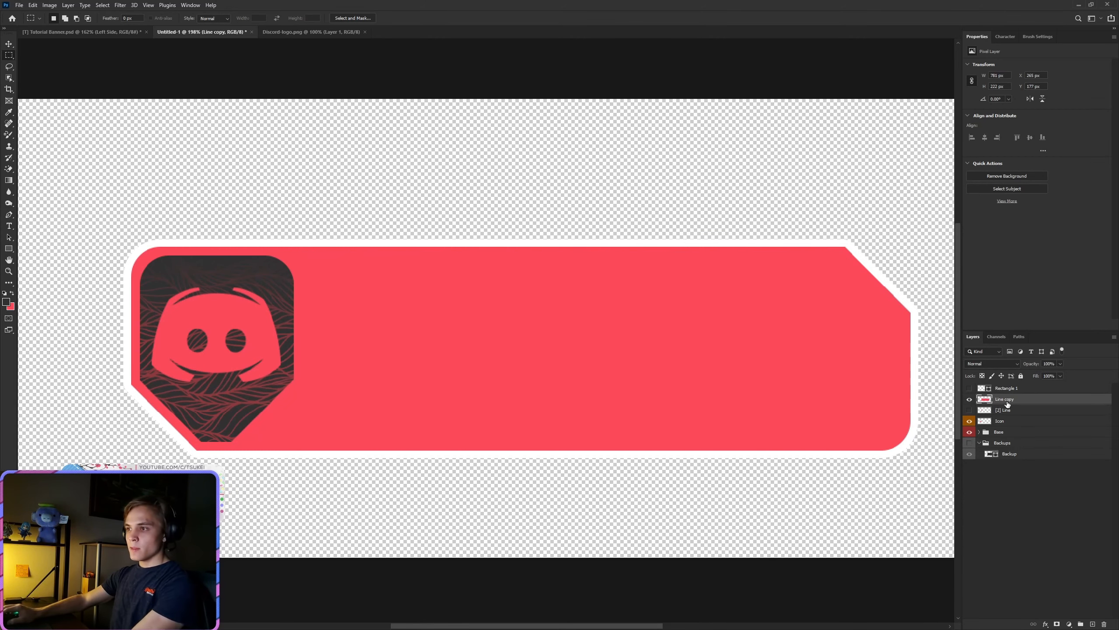
Step: Compare the filled Line copy layer with the [2] Line divider by toggling their visibility, leaving only Line copy shown
{"action": "left_click", "coordinate": [969, 403]}
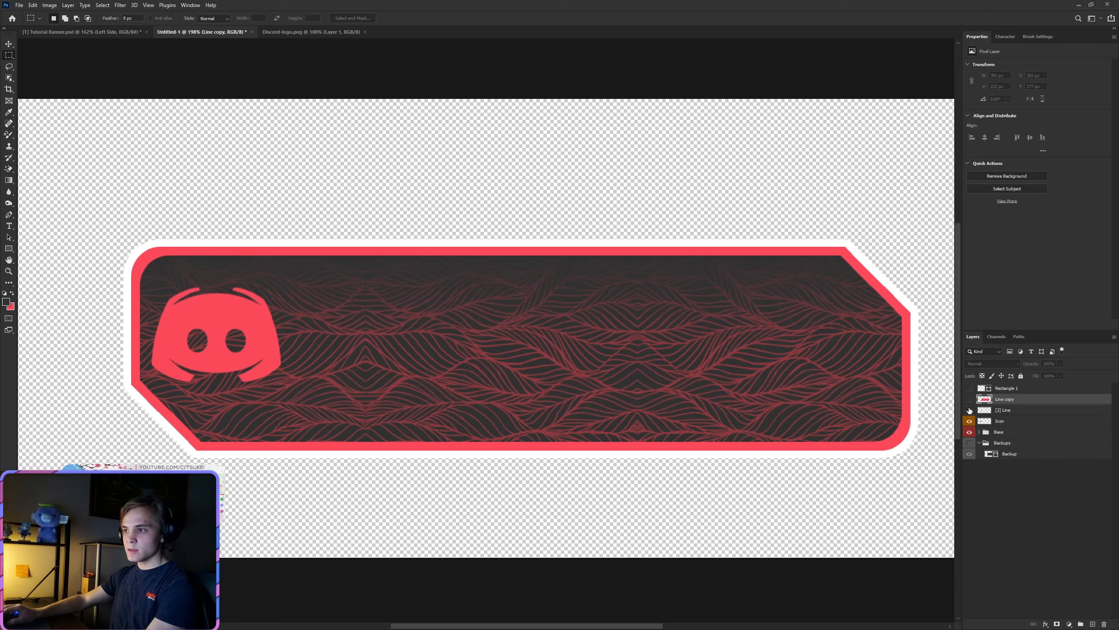
{"action": "left_click", "coordinate": [968, 410]}
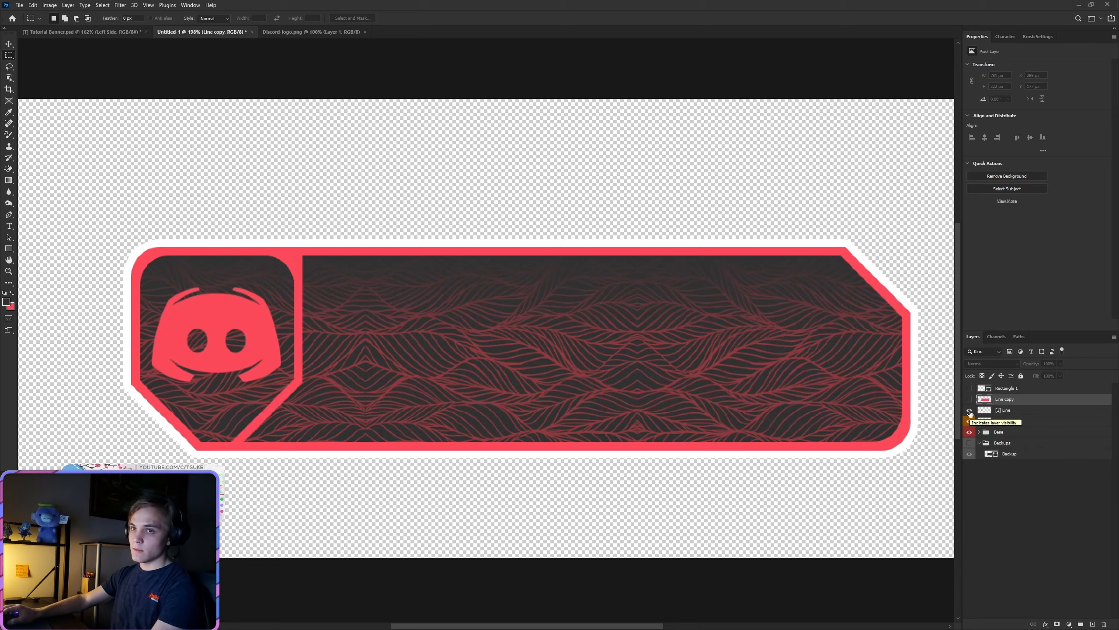
{"action": "left_click", "coordinate": [969, 410]}
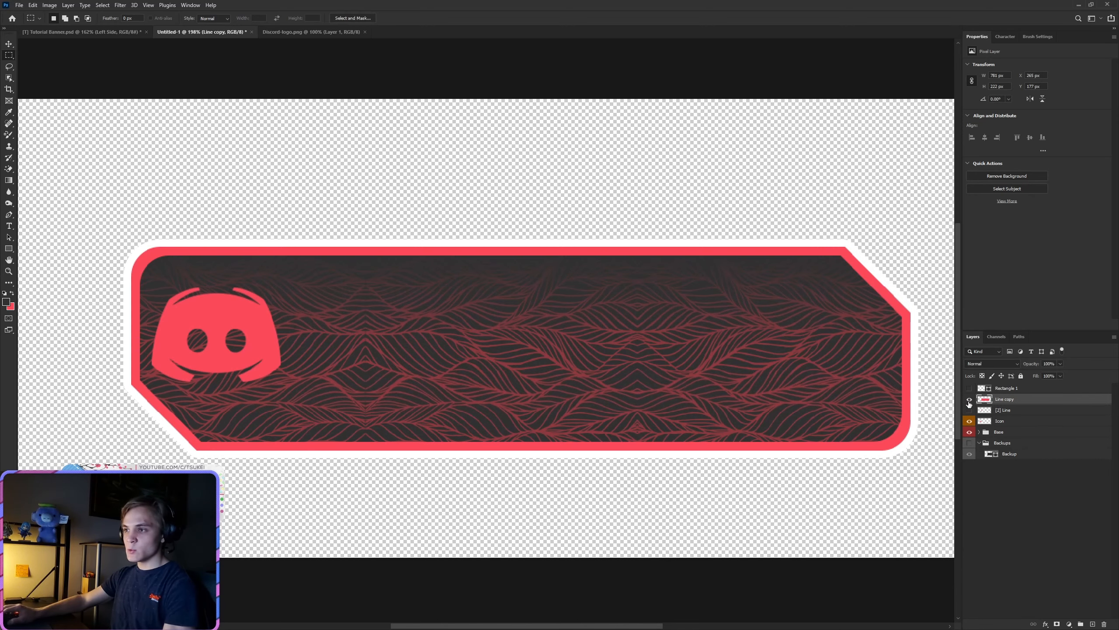
{"action": "left_click", "coordinate": [970, 399]}
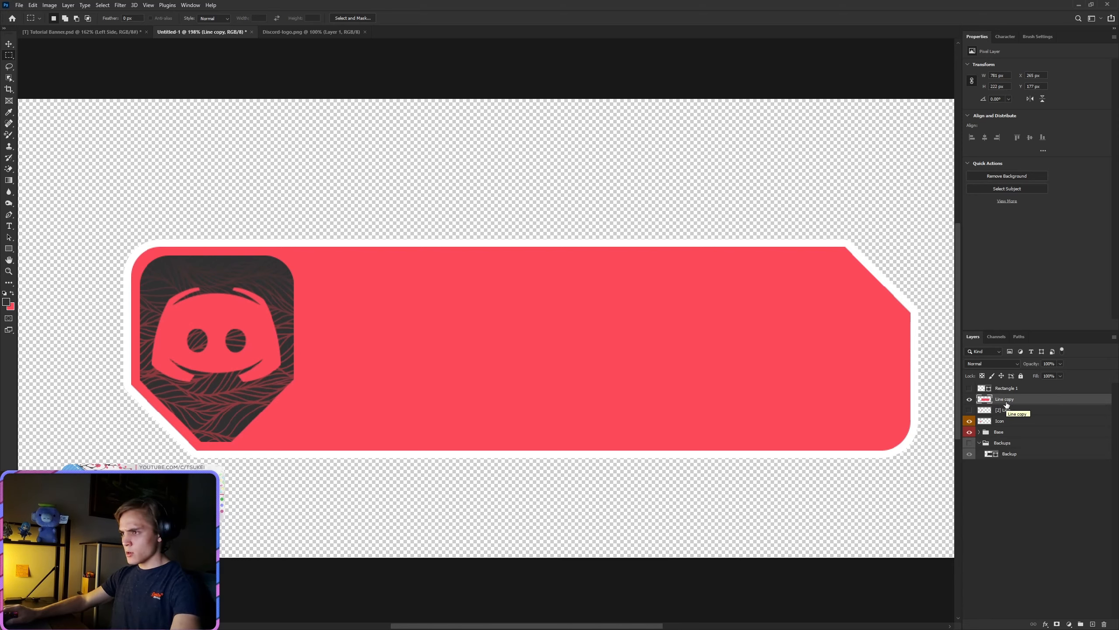
Step: Put the Line copy layer in a new group named "Right" and move that group into the Base group
{"action": "key", "text": "ctrl+g"}
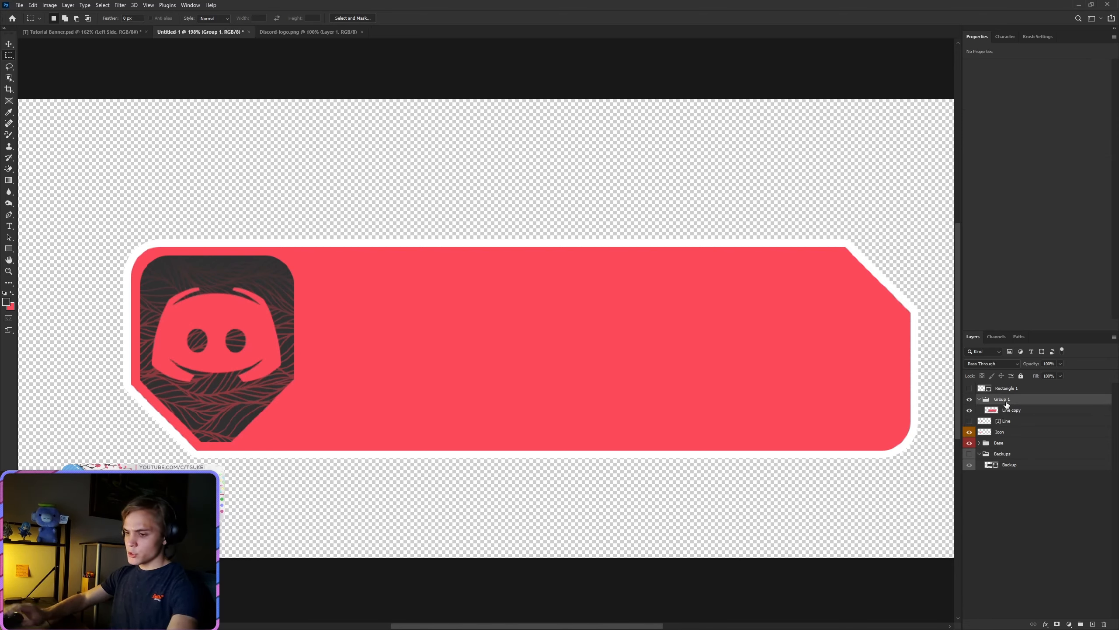
{"action": "double_click", "coordinate": [1005, 404]}
{"action": "type", "text": "Right"}
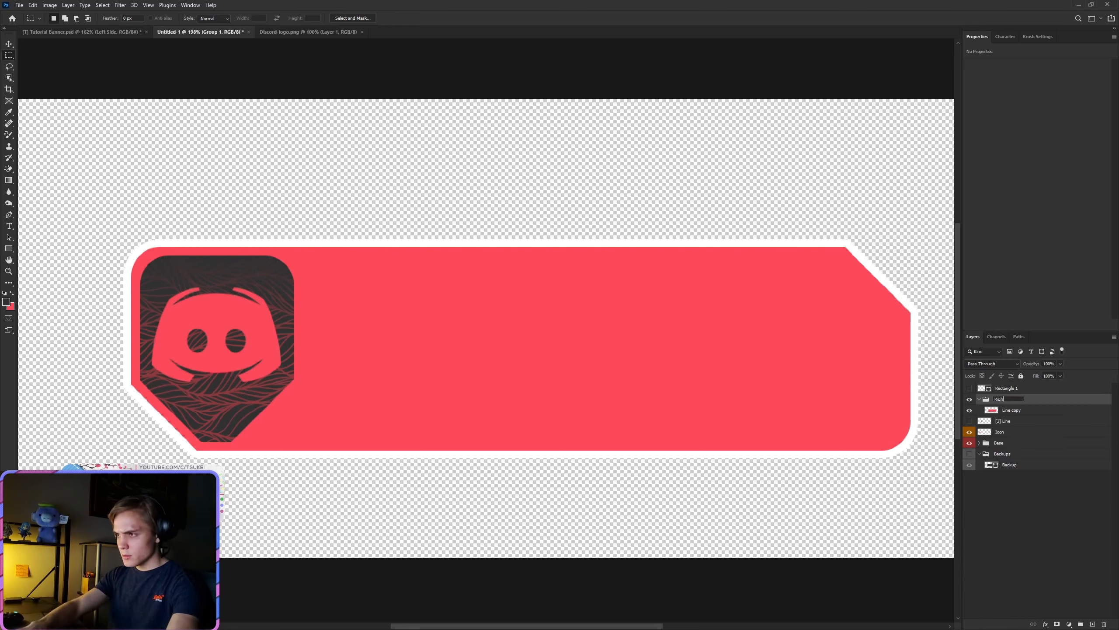
{"action": "key", "text": "Return"}
{"action": "left_click_drag", "start_coordinate": [1006, 404], "coordinate": [998, 445]}
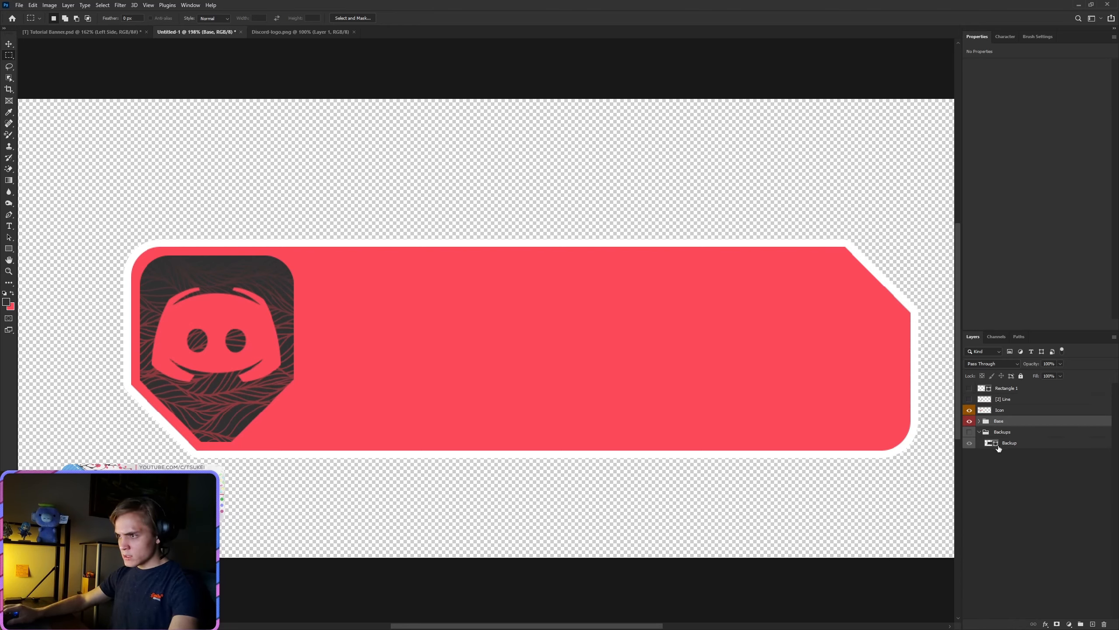
Step: Expand the Base group and rename the Right group inside it to "[1] Right"
{"action": "left_click", "coordinate": [980, 422]}
{"action": "left_click", "coordinate": [986, 435]}
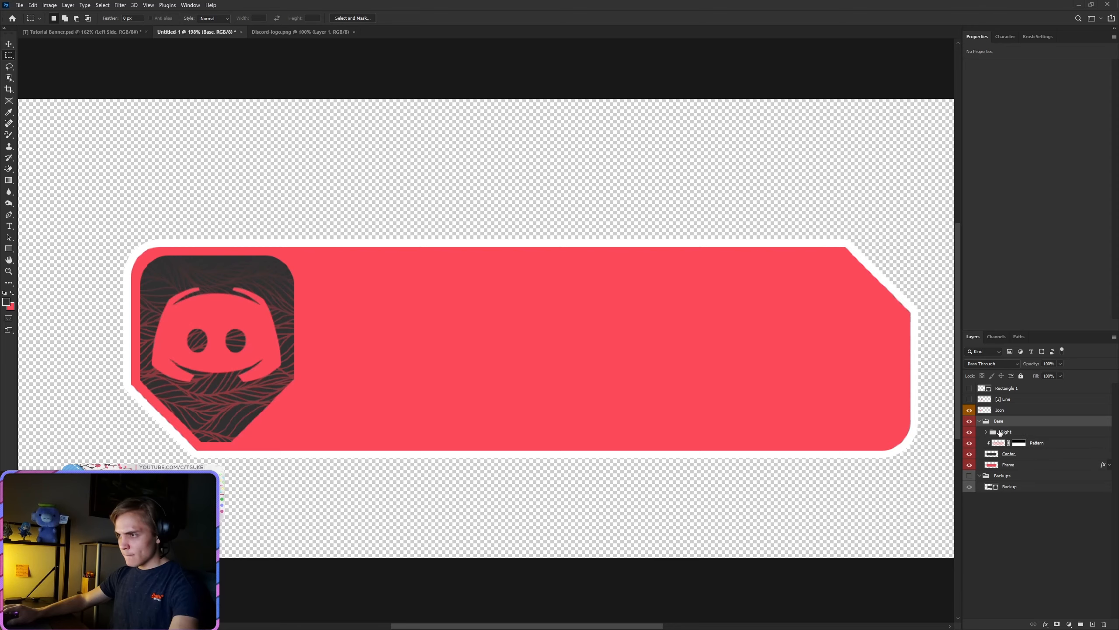
{"action": "double_click", "coordinate": [1005, 431]}
{"action": "type", "text": "[1]"}
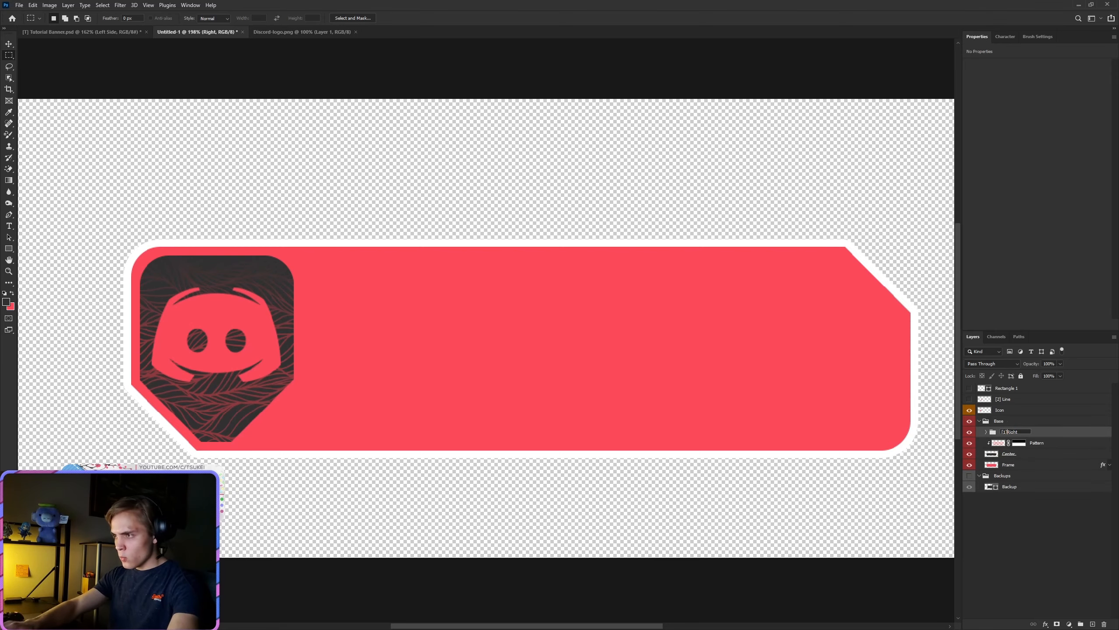
{"action": "key", "text": "Return"}
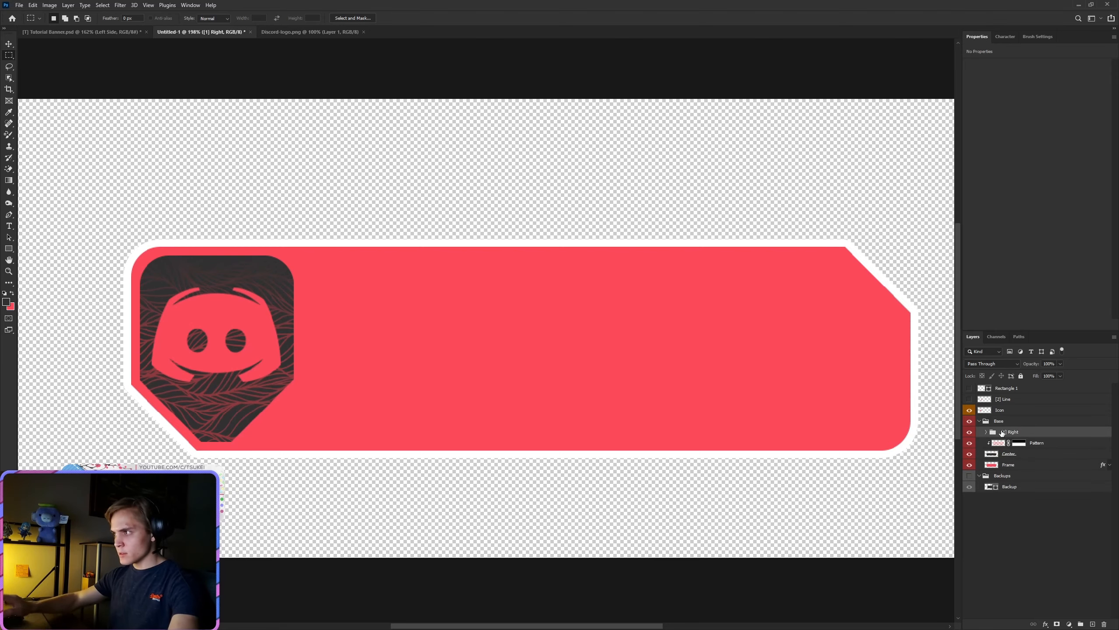
Step: Copy the Discord logo from the Discord-logo.png document into the banner document, placing it over the right end of the banner
{"action": "left_click", "coordinate": [294, 29]}
{"action": "left_click", "coordinate": [9, 44]}
{"action": "left_click_drag", "start_coordinate": [549, 325], "coordinate": [802, 388]}
{"action": "key", "text": "ctrl+0"}
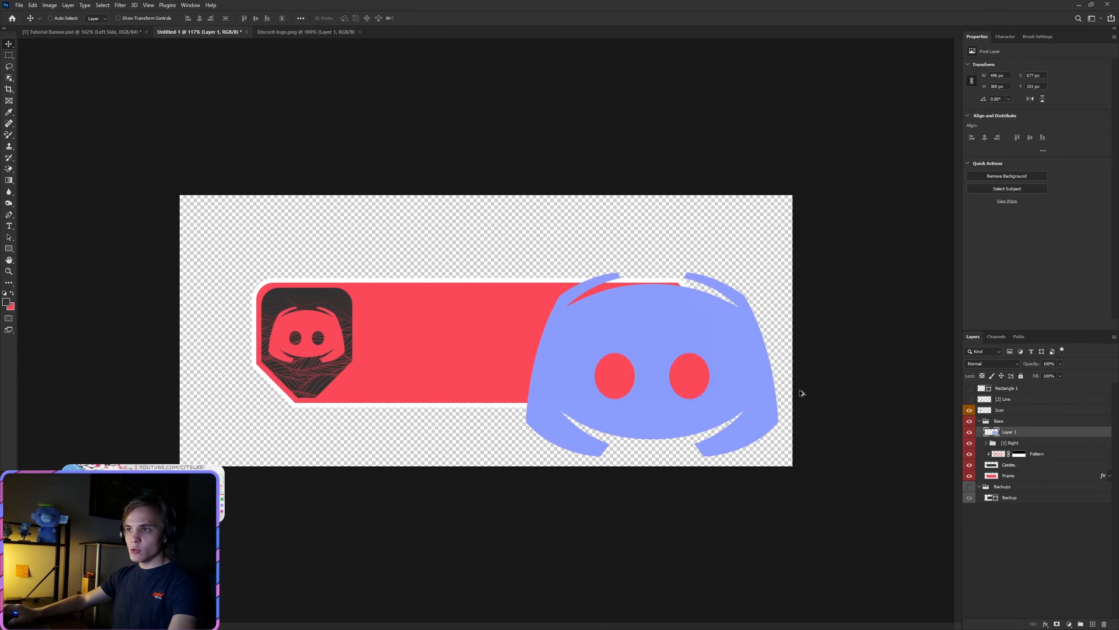
Step: Apply a black (000000) Color Overlay at 100% opacity to the Discord logo on Layer 1 and rasterize its layer style
{"action": "right_click", "coordinate": [1057, 433]}
{"action": "left_click", "coordinate": [1013, 75]}
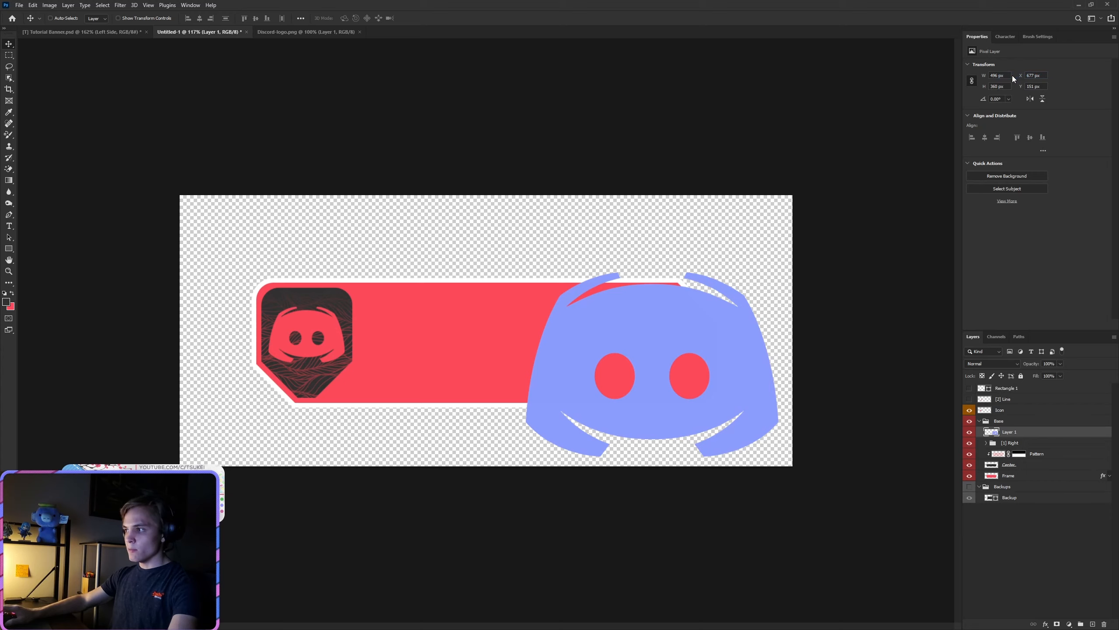
{"action": "left_click", "coordinate": [457, 398]}
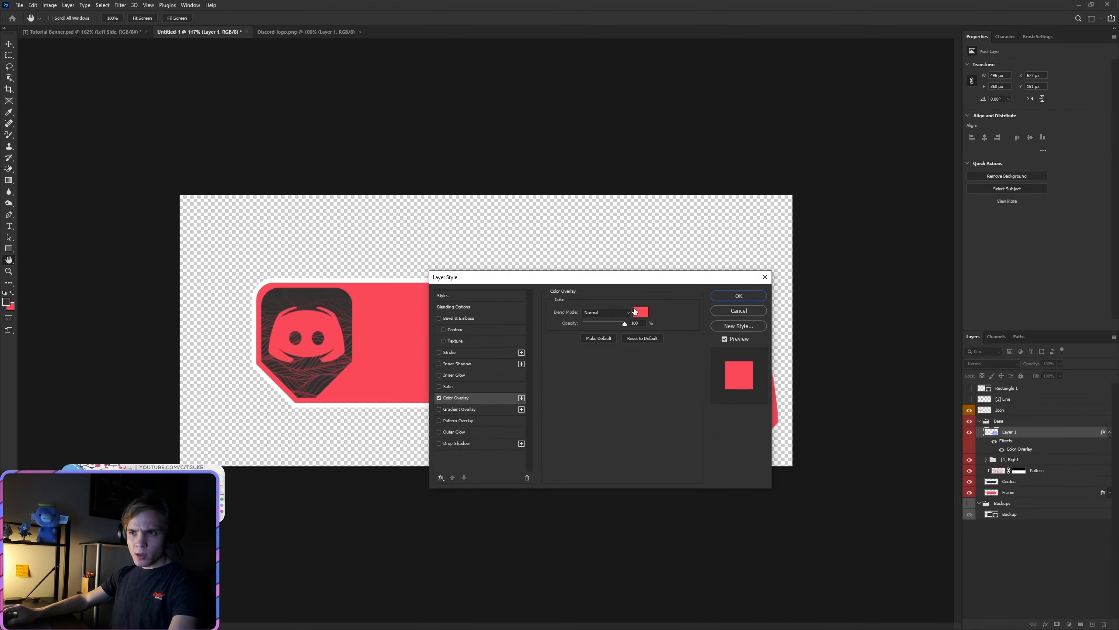
{"action": "left_click", "coordinate": [638, 312]}
{"action": "left_click", "coordinate": [441, 503]}
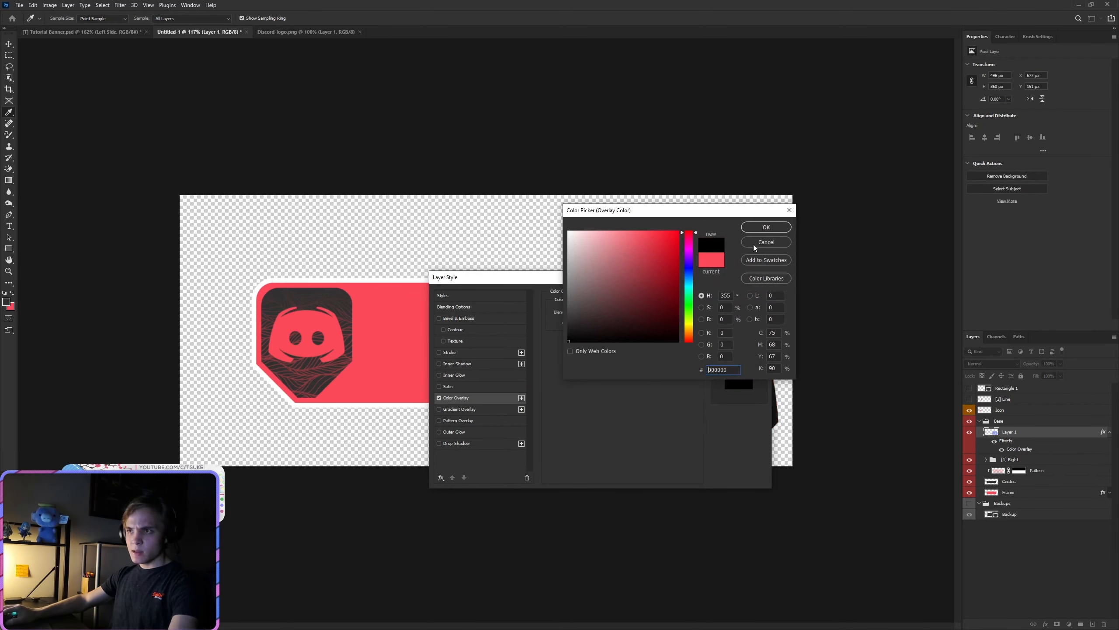
{"action": "left_click", "coordinate": [767, 226]}
{"action": "left_click", "coordinate": [739, 296]}
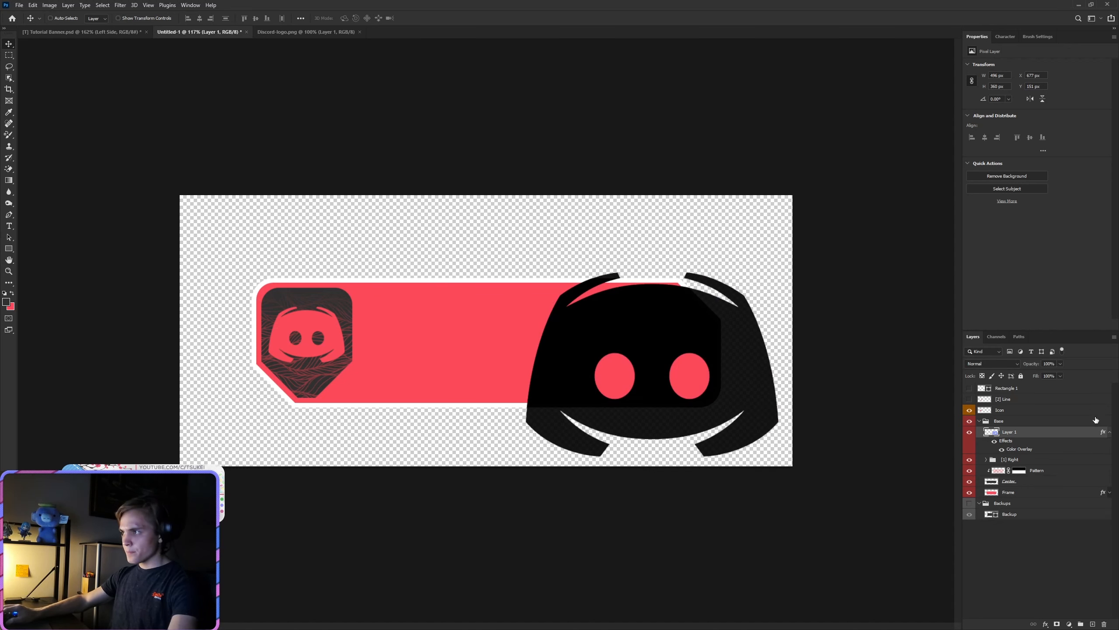
{"action": "right_click", "coordinate": [1023, 437]}
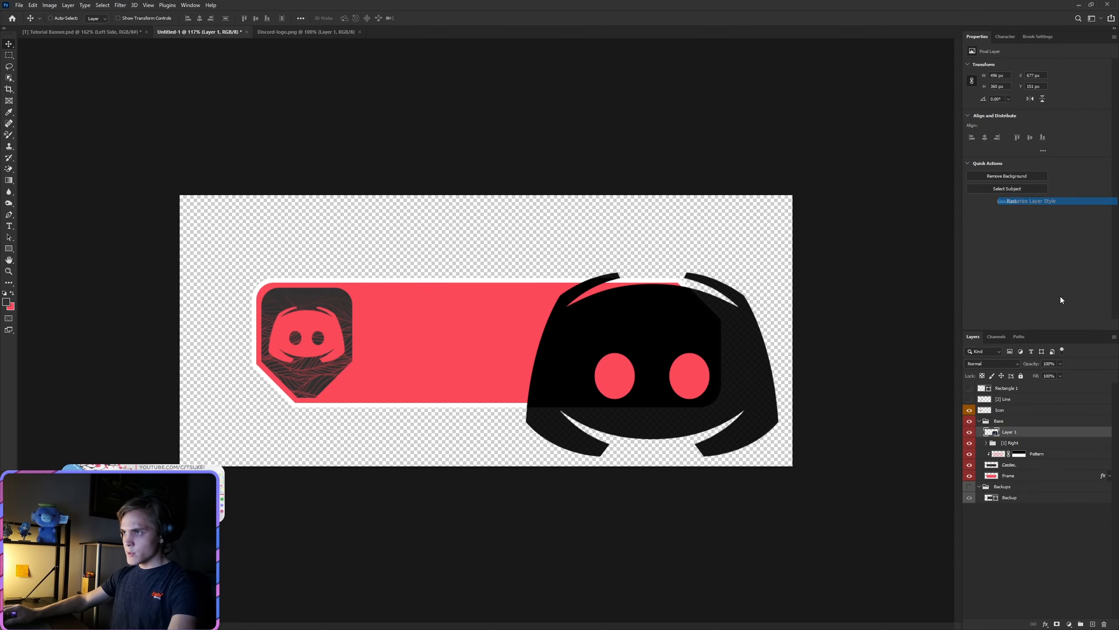
{"action": "left_click", "coordinate": [1037, 202]}
Step: Set Layer 1's opacity to 13% and transform the logo to 77% scale, rotated about -27°, over the banner's right end
{"action": "key", "text": "1"}
{"action": "key", "text": "3"}
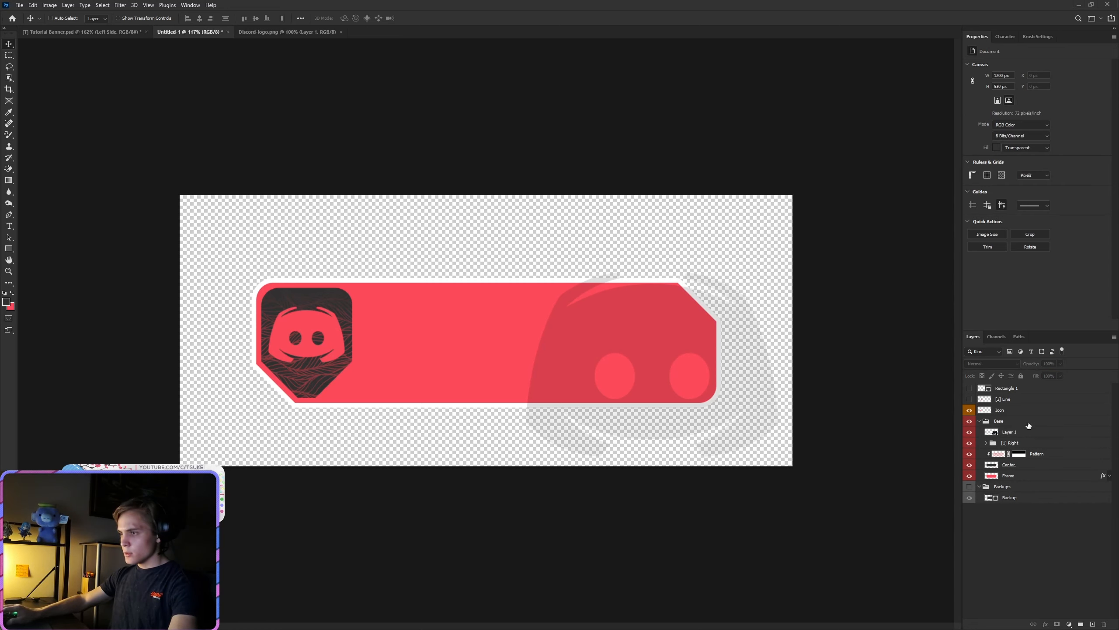
{"action": "key", "text": "ctrl+t"}
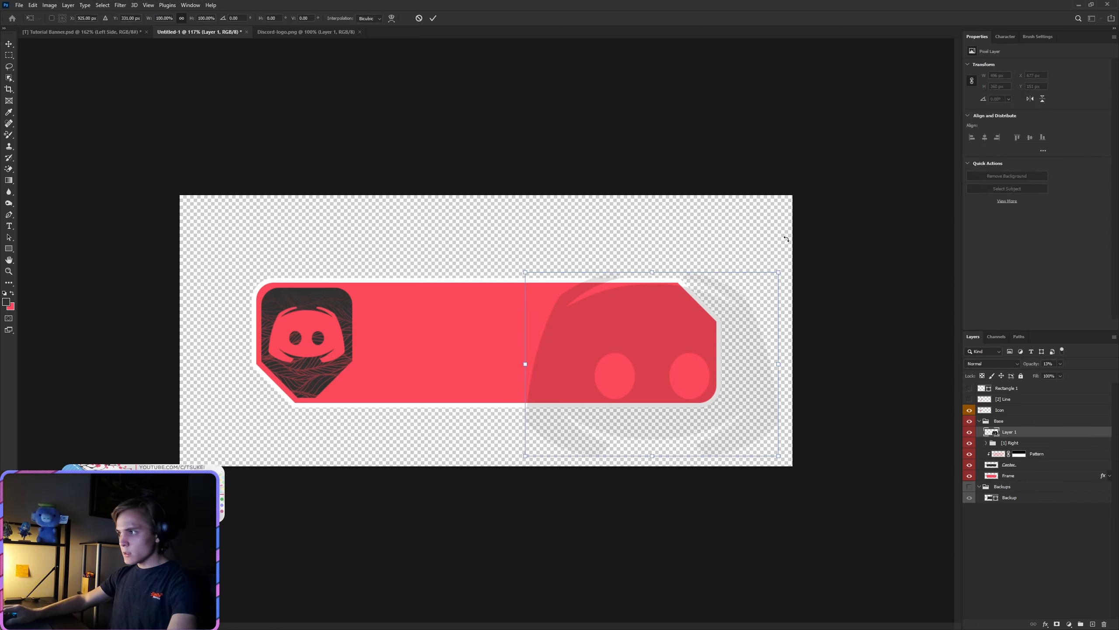
{"action": "left_click_drag", "start_coordinate": [785, 238], "coordinate": [740, 213]}
{"action": "left_click_drag", "start_coordinate": [680, 351], "coordinate": [671, 322]}
{"action": "left_click_drag", "start_coordinate": [721, 179], "coordinate": [669, 269]}
{"action": "left_click_drag", "start_coordinate": [662, 358], "coordinate": [662, 318]}
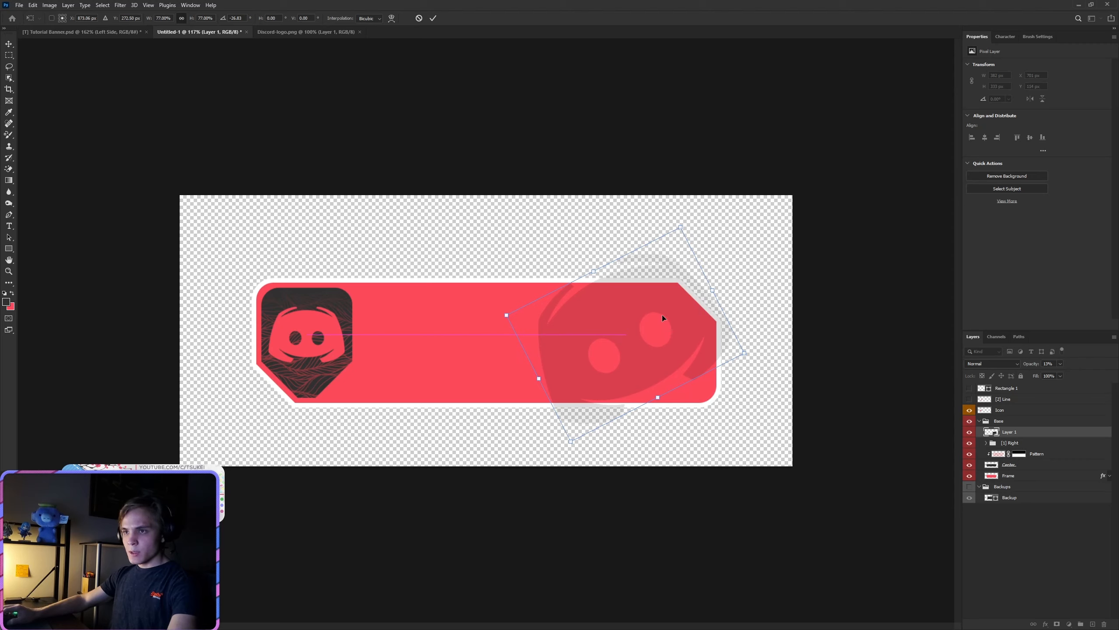
{"action": "left_click", "coordinate": [434, 18]}
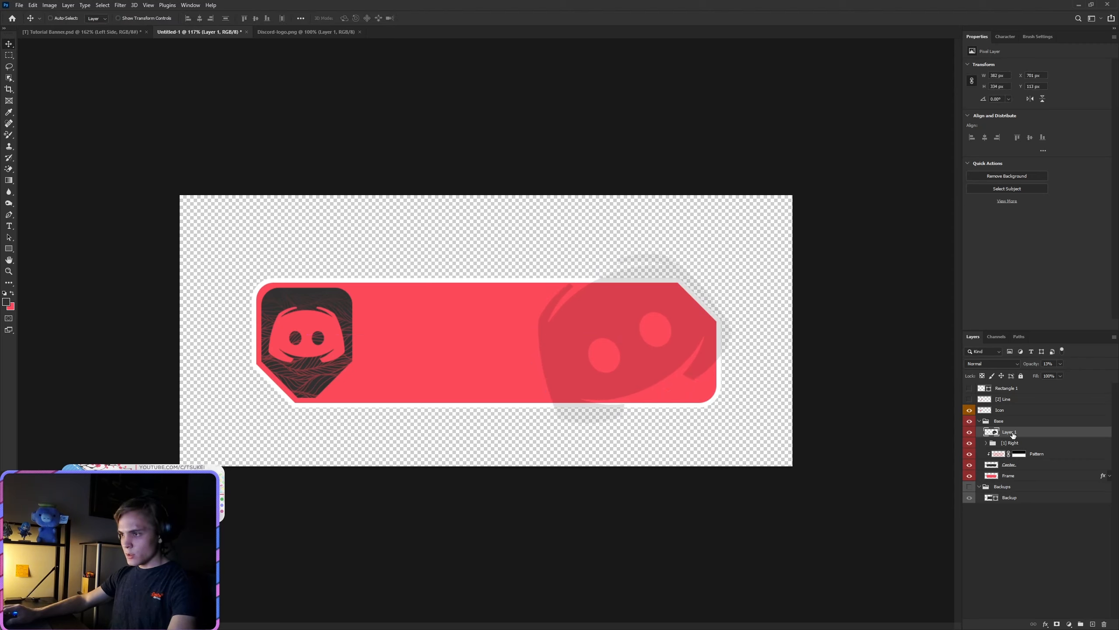
Step: Move Layer 1 into the [1] Right group above Line copy and clip it to Line copy
{"action": "left_click", "coordinate": [993, 443]}
{"action": "left_click", "coordinate": [986, 444]}
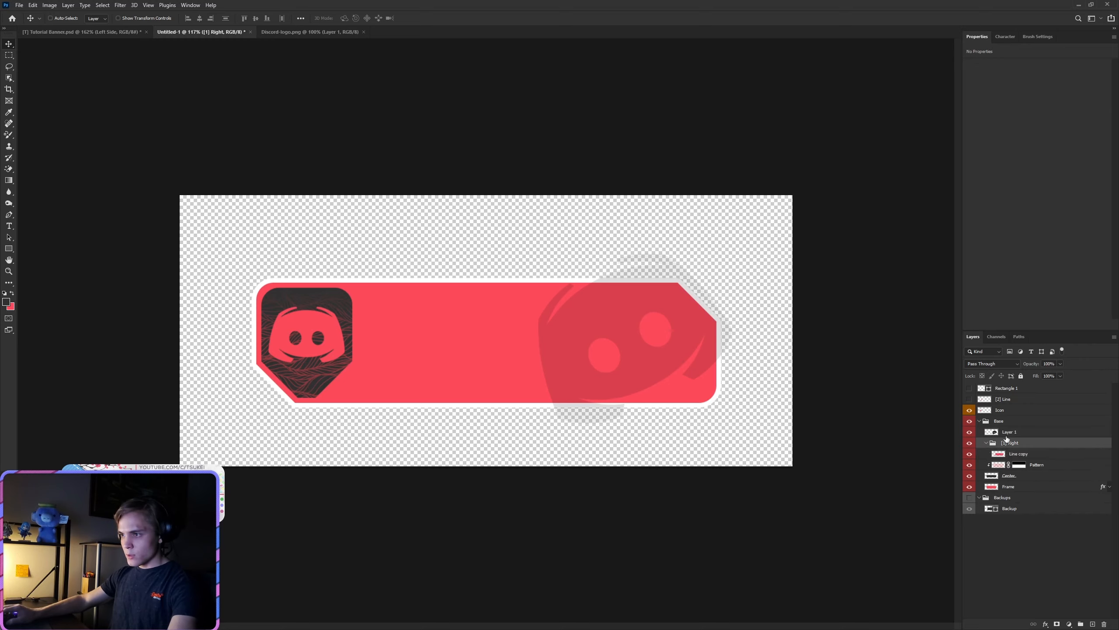
{"action": "left_click_drag", "start_coordinate": [1009, 432], "coordinate": [1020, 454]}
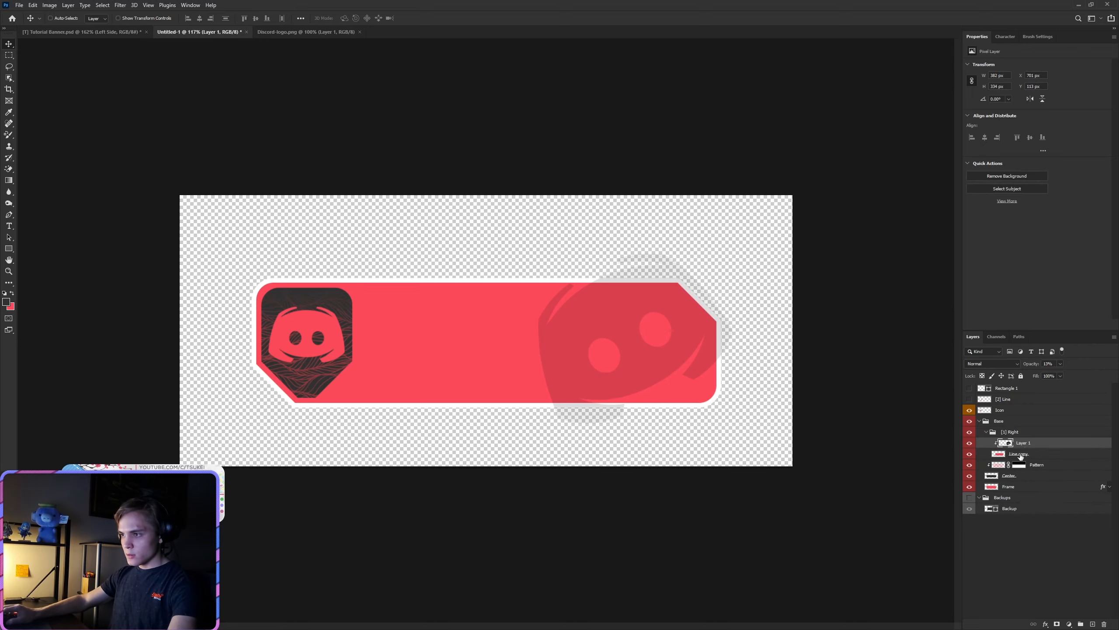
{"action": "left_click", "coordinate": [1019, 448], "text": "alt"}
Step: Rename the Line copy layer to "Right Base"
{"action": "double_click", "coordinate": [1019, 453]}
{"action": "type", "text": "Right Base"}
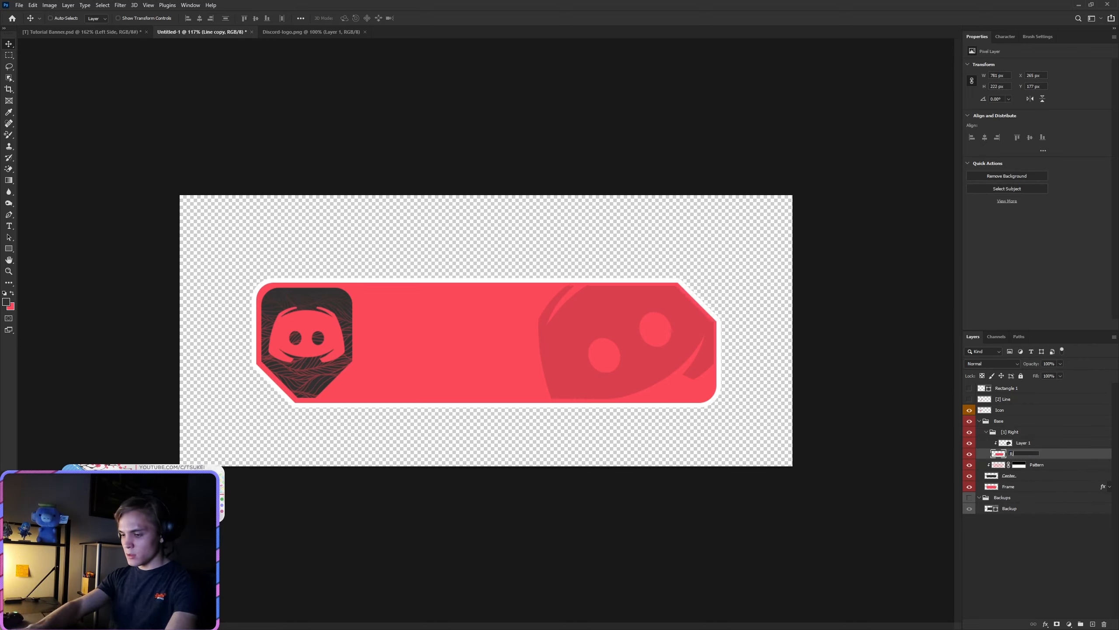
{"action": "key", "text": "Return"}
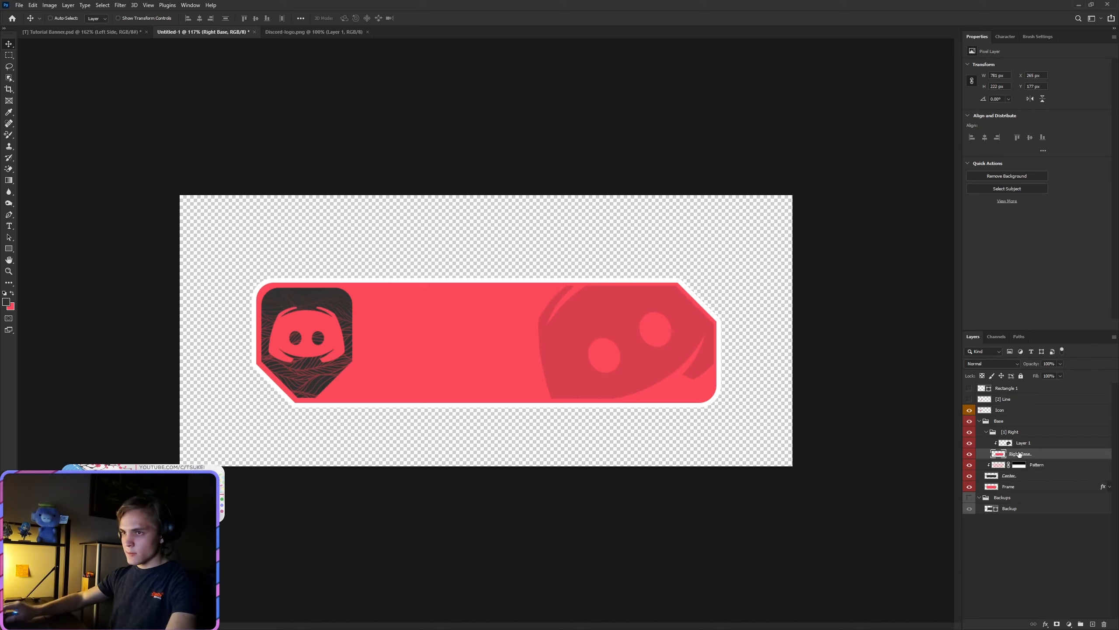
Step: Add a layer mask to the clipped logo on Layer 1 and choose the Gradient tool
{"action": "left_click", "coordinate": [1022, 442]}
{"action": "left_click", "coordinate": [1057, 624]}
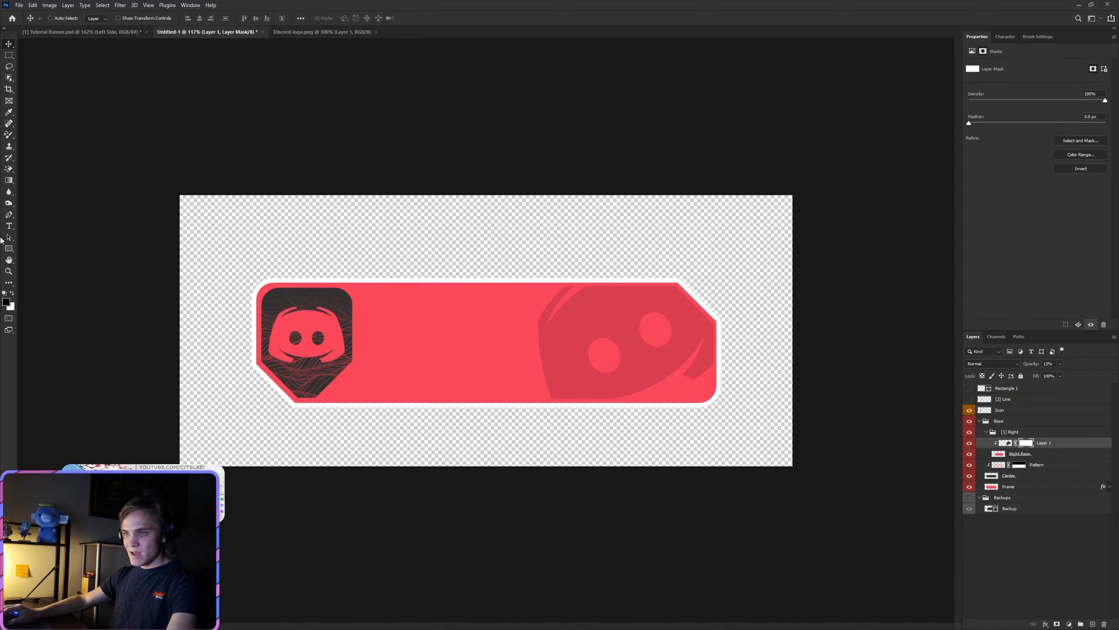
{"action": "left_click", "coordinate": [8, 187]}
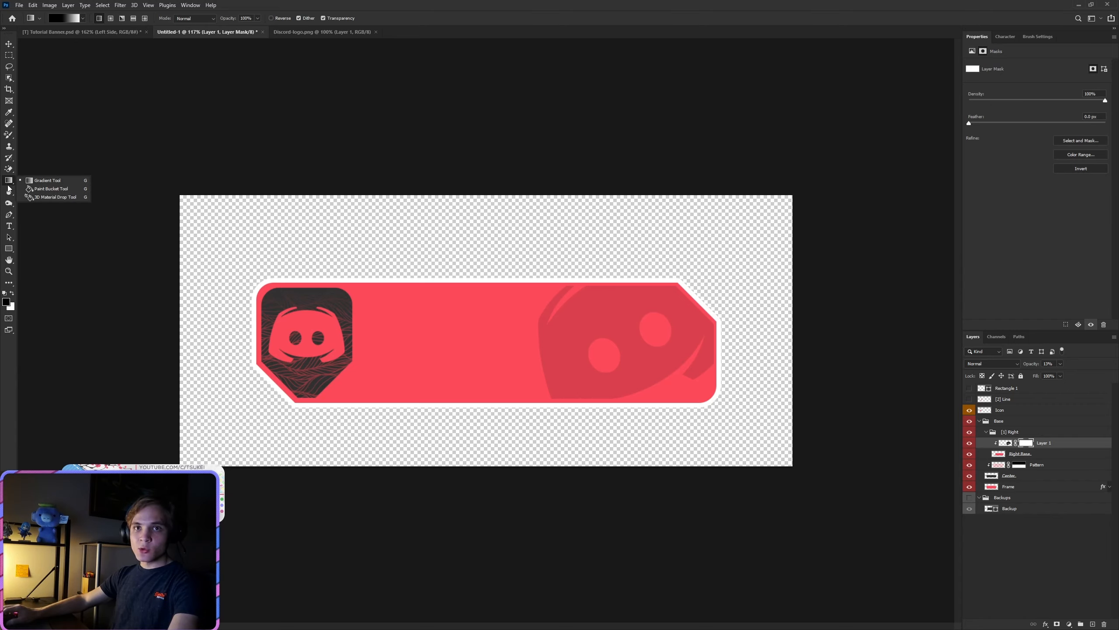
{"action": "left_click", "coordinate": [47, 180]}
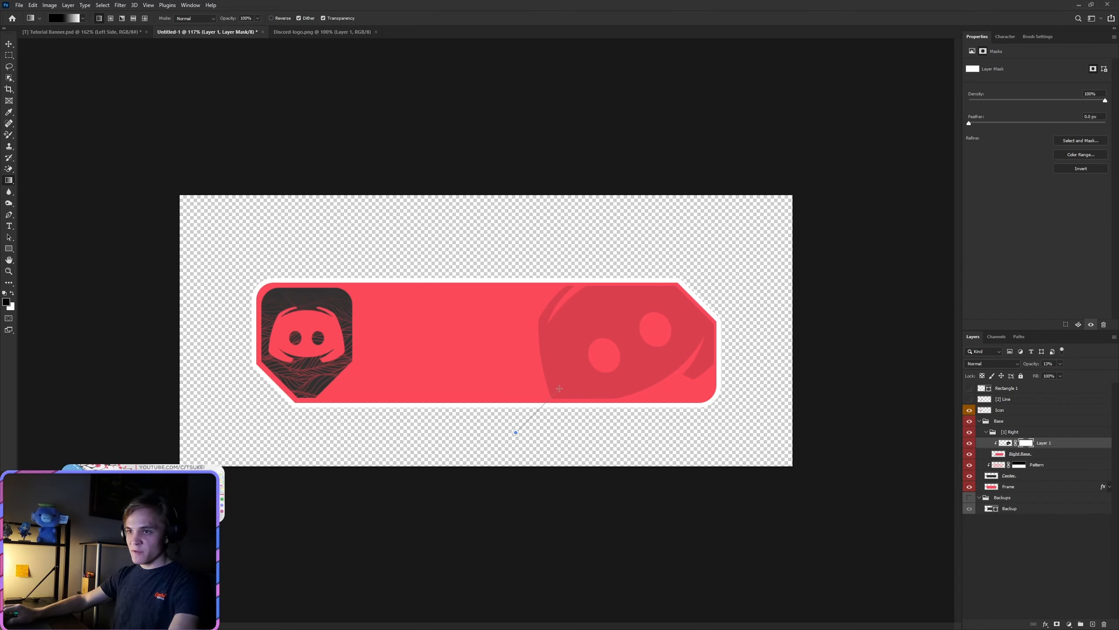
Step: Try a diagonal black-to-white gradient on Layer 1's mask to fade the logo's lower-left part, and undo it
{"action": "left_click_drag", "start_coordinate": [607, 331], "coordinate": [608, 331]}
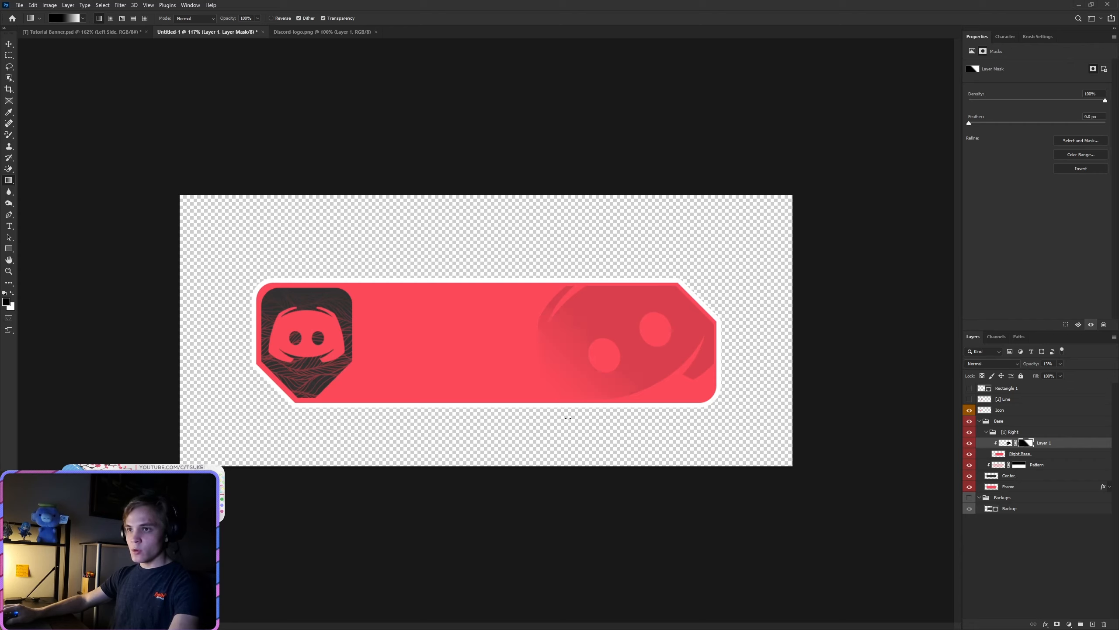
{"action": "key", "text": "ctrl+z"}
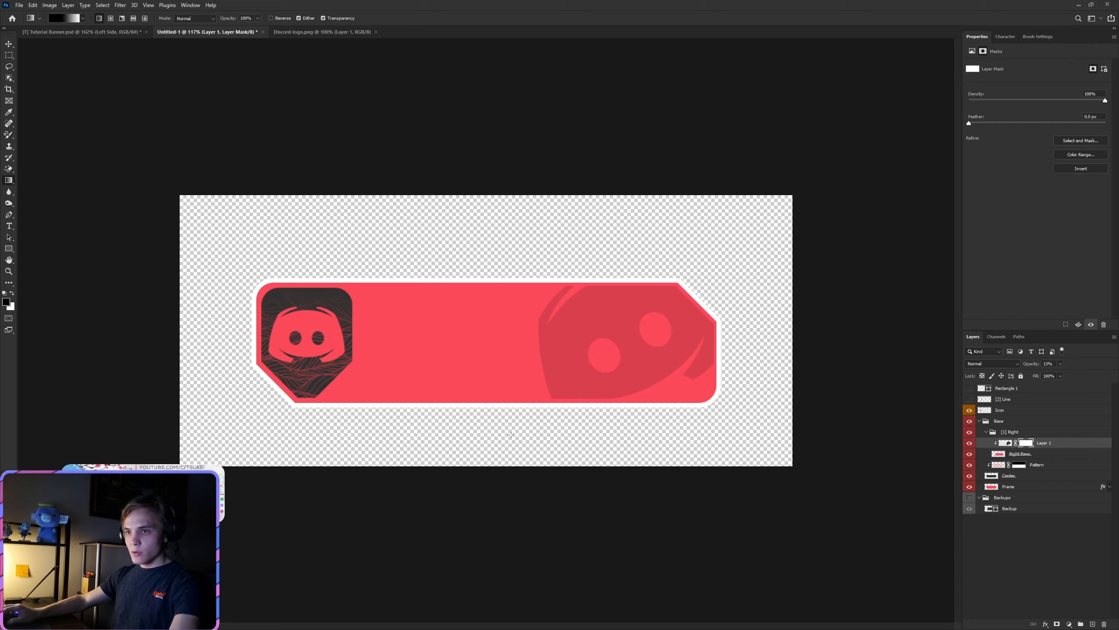